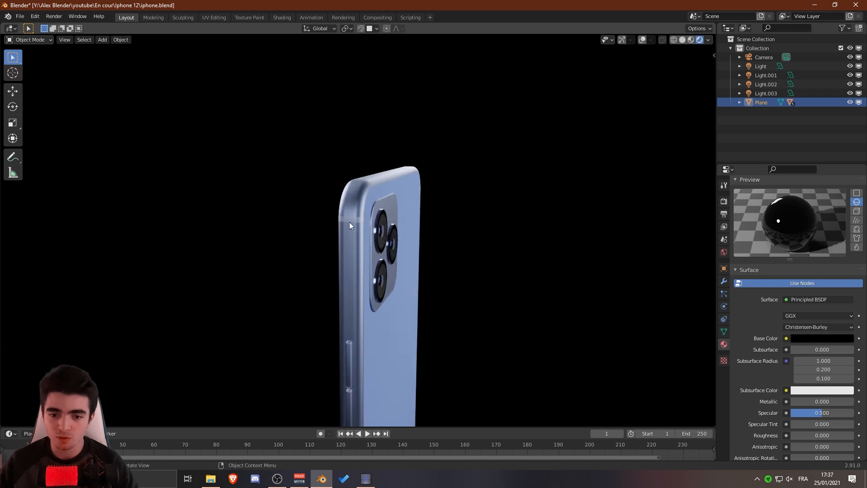
scroll(334, 259, "down", 3)
middle_click_drag(334, 259, 389, 211)
middle_click_drag(389, 180, 382, 225)
middle_click_drag(392, 281, 330, 273)
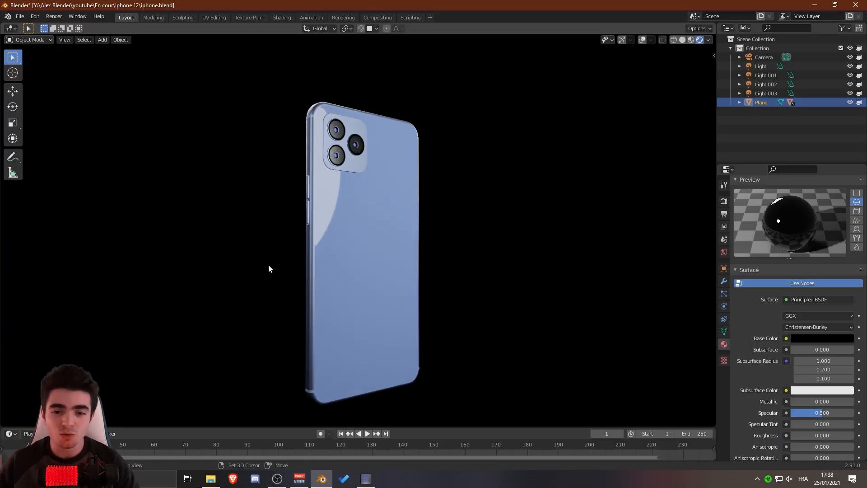
Step: Save the finished iPhone file and start a new General scene
key("ctrl+s")
left_click(20, 16)
mouse_move(58, 28)
left_click(123, 27)
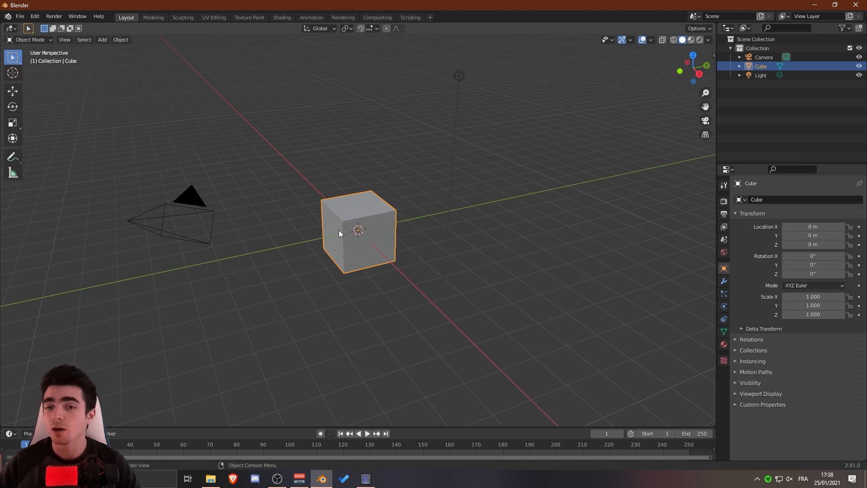
Step: Delete the default cube from the scene
left_click(333, 187)
middle_click_drag(351, 178, 267, 192)
middle_click_drag(368, 182, 403, 264)
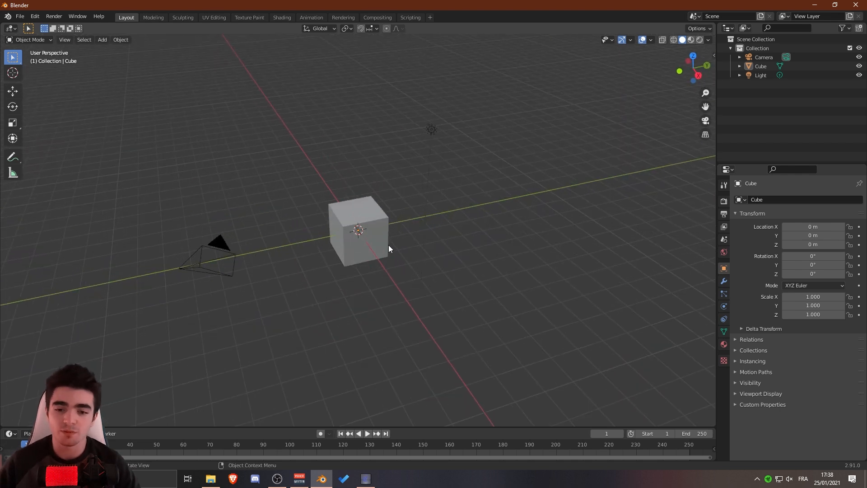
left_click(364, 224)
key("Delete")
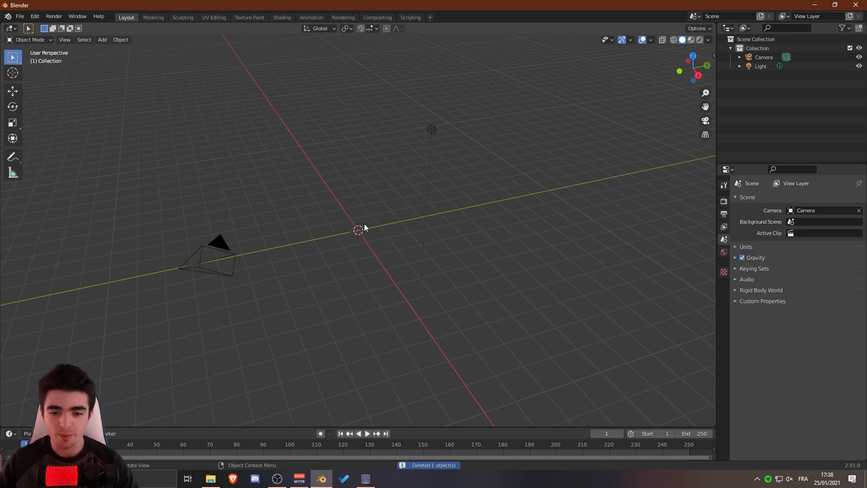
Step: In the top orthographic view, add the blueprint 20628-mid.jpg from the Iphone 12 folder as a reference image
left_click(693, 55)
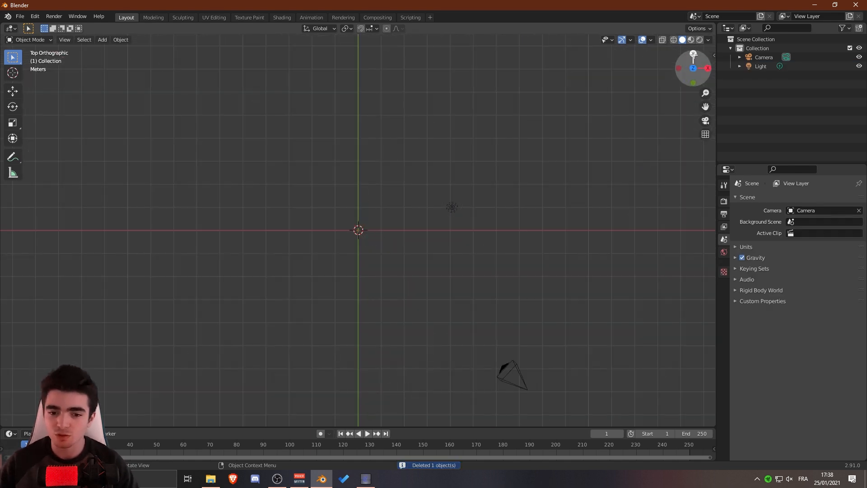
key("shift+a")
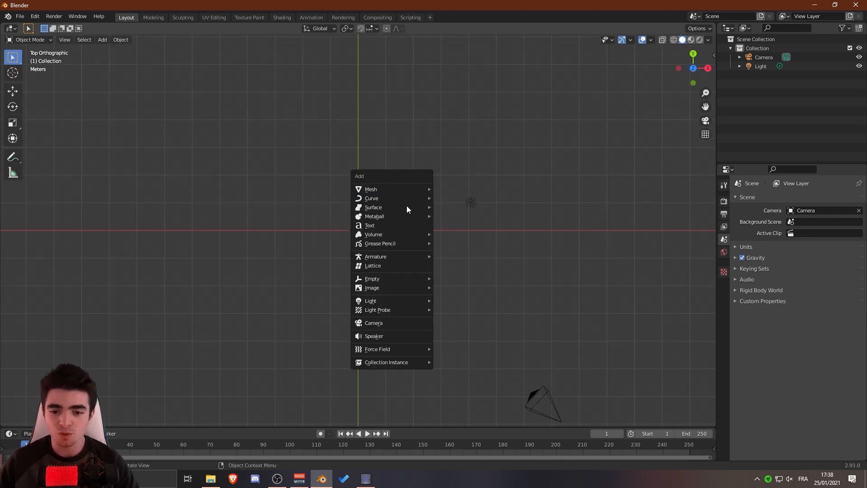
mouse_move(386, 287)
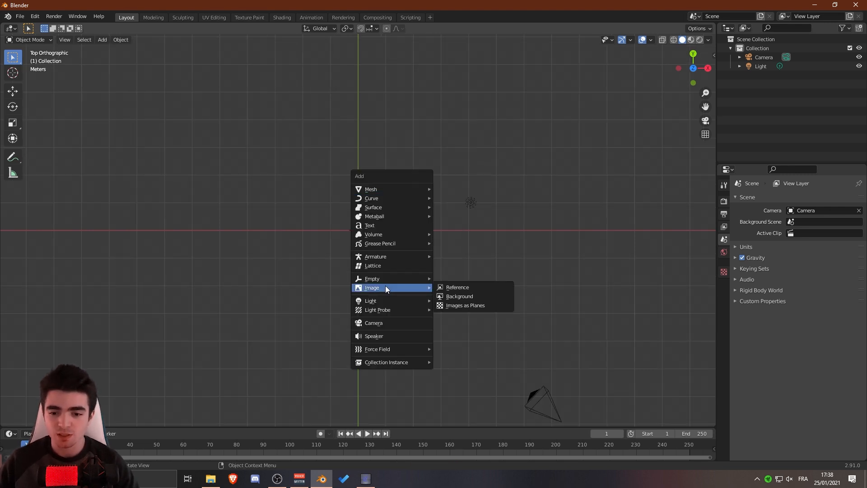
left_click(448, 287)
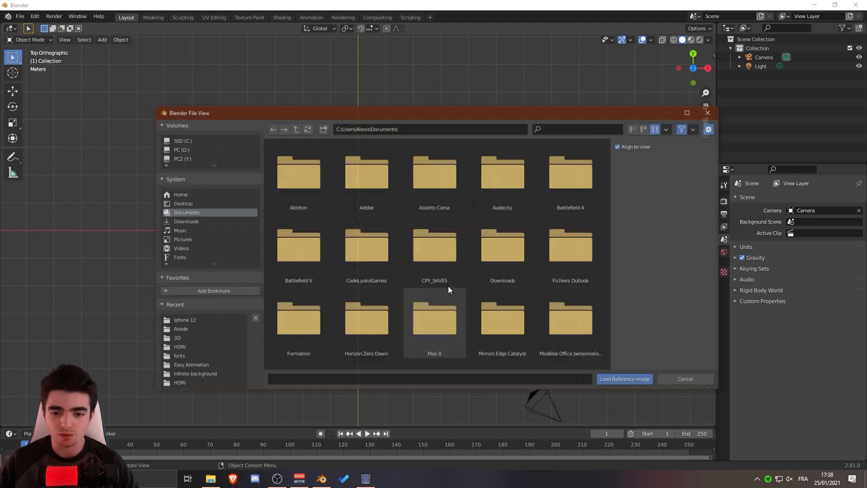
left_click(189, 320)
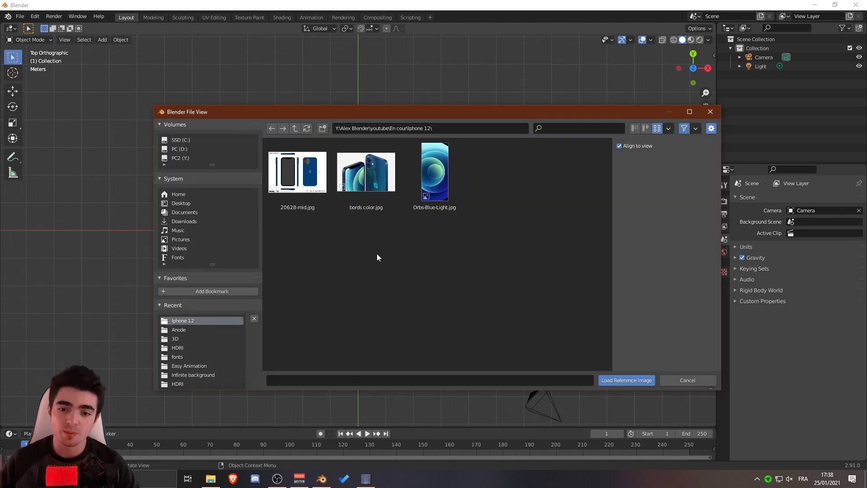
left_click(297, 174)
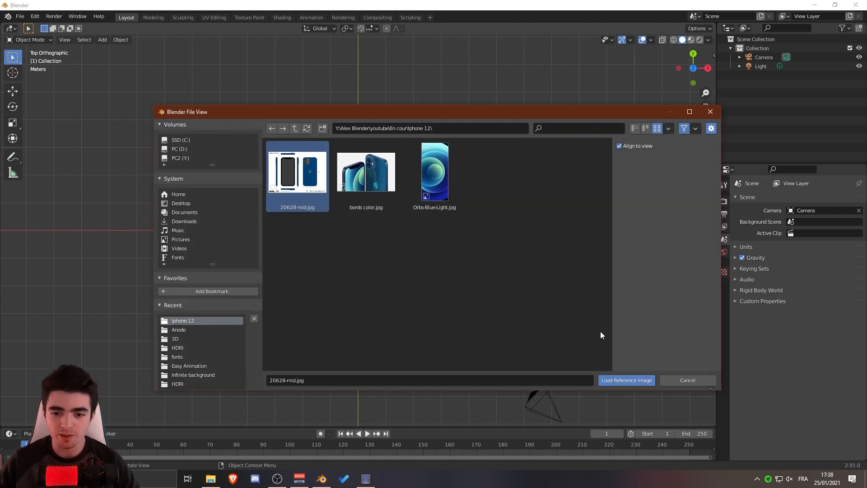
left_click(629, 381)
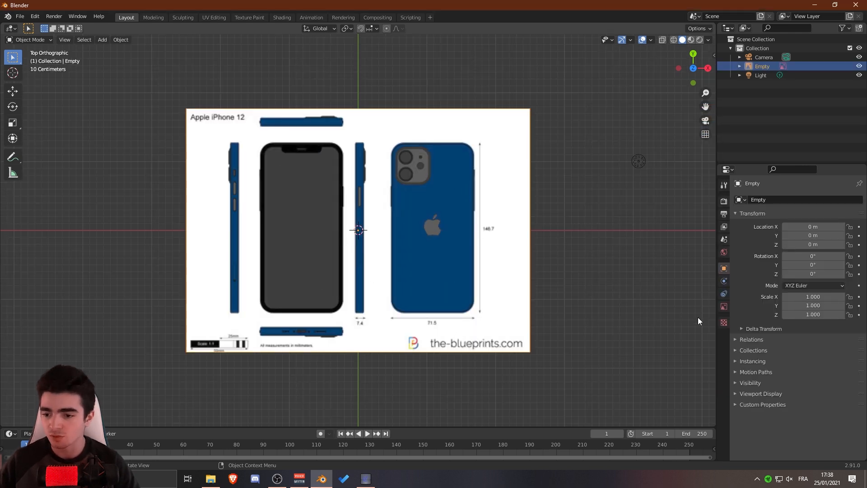
Step: Widen the properties area and enable transparency on the reference image with a value of 0.5
left_click(724, 305)
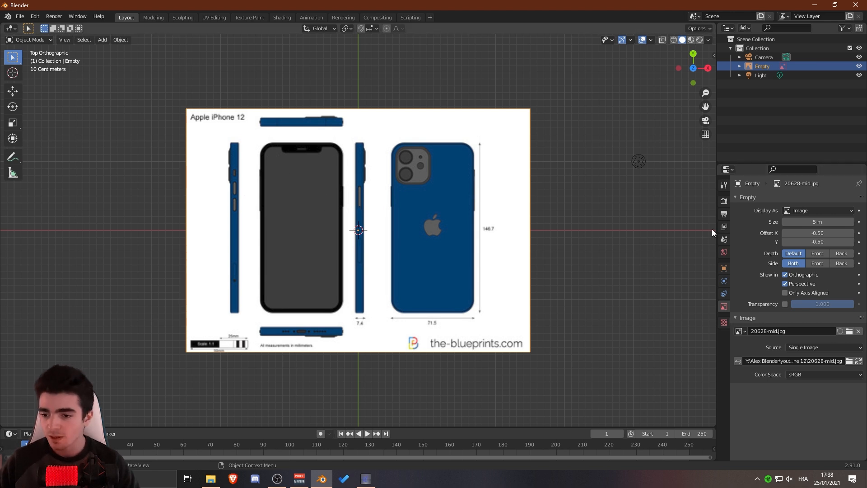
left_click_drag(717, 226, 678, 225)
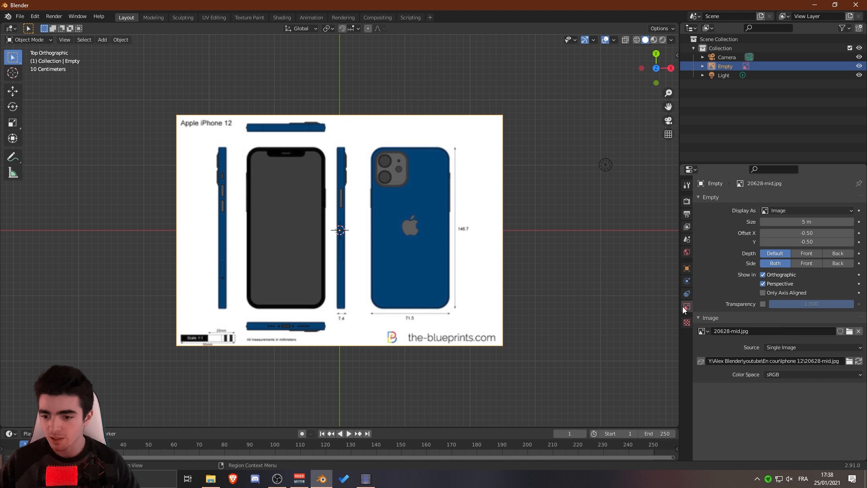
left_click(573, 245)
left_click(413, 206)
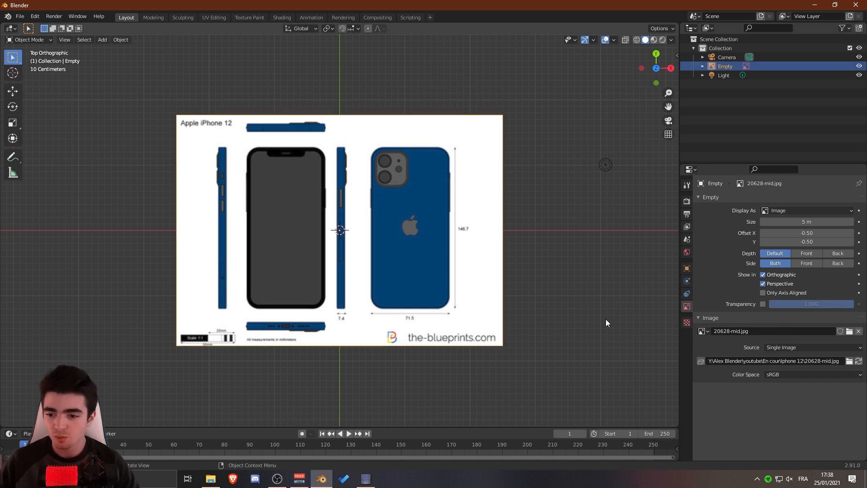
left_click(762, 304)
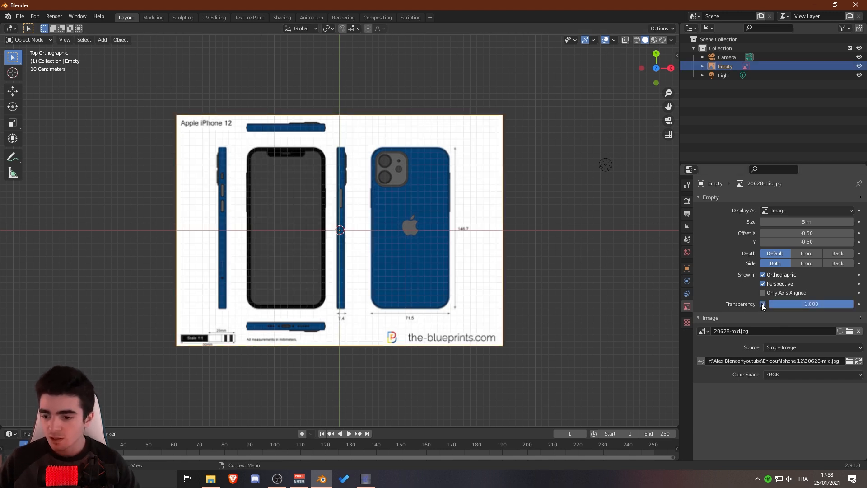
left_click(817, 303)
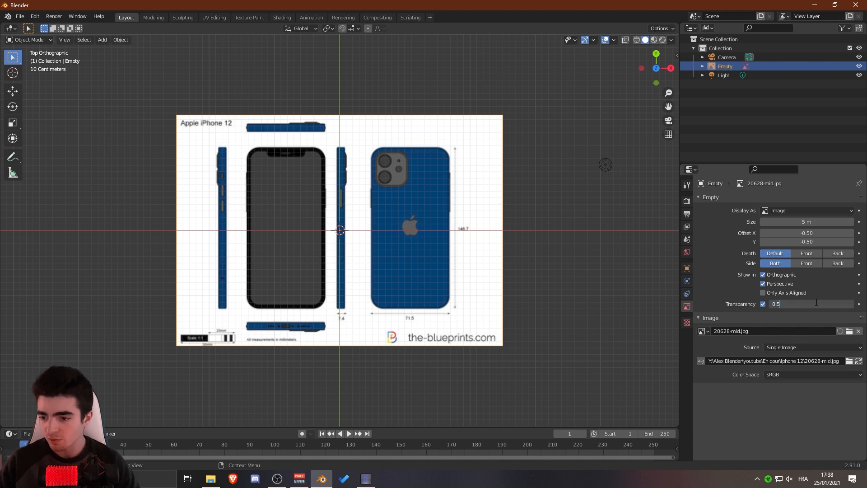
key("Return")
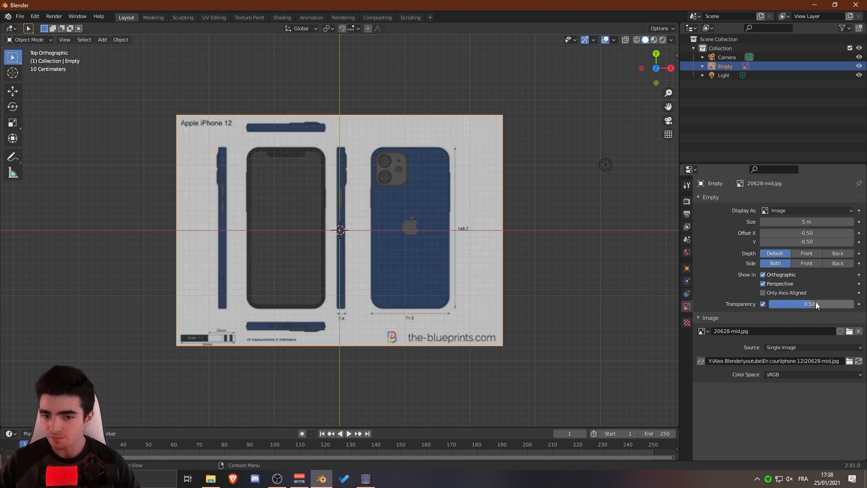
Step: Move the reference image along X until the phone's front view is centred on the origin
left_click(581, 265)
scroll(370, 215, "up", 1)
left_click(377, 188)
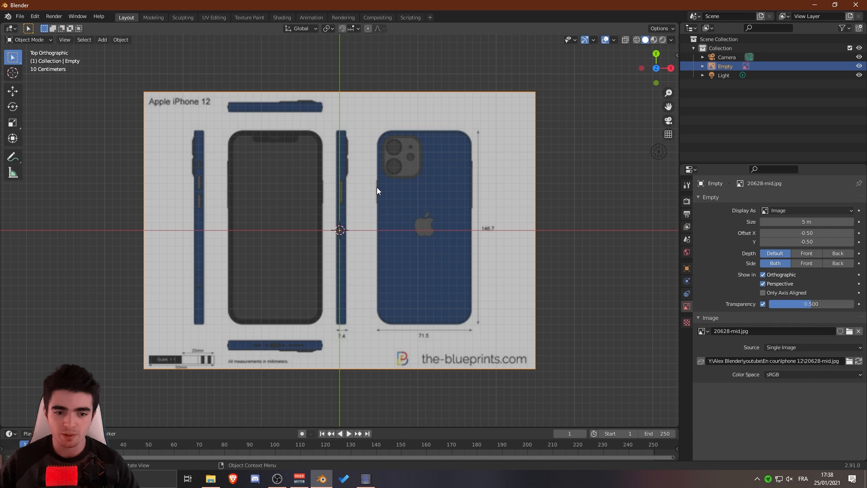
key("g")
key("x")
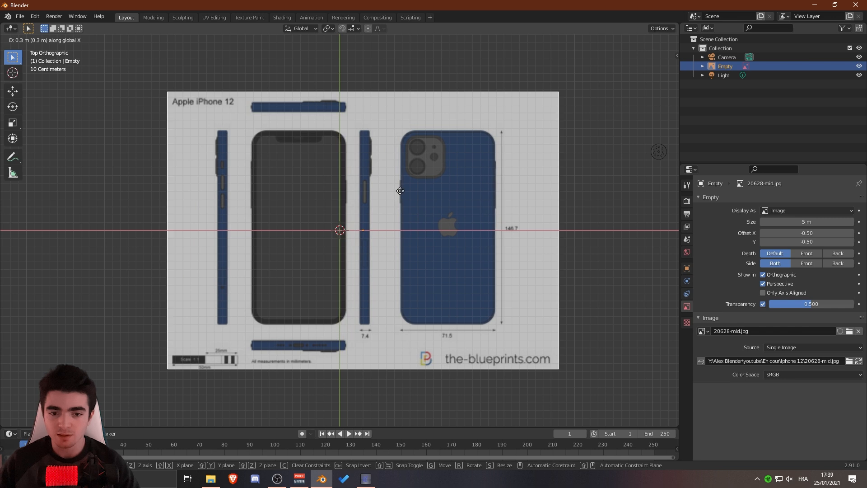
left_click(439, 188)
Step: Add a mesh plane and scale it uniformly to about 0.6 to approximate the width of the phone's front view
scroll(333, 225, "up", 3)
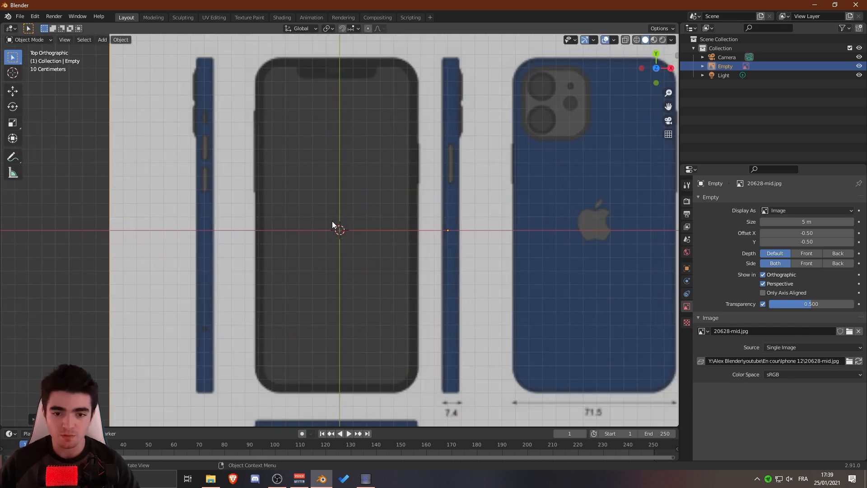
scroll(344, 237, "down", 2)
key("shift+a")
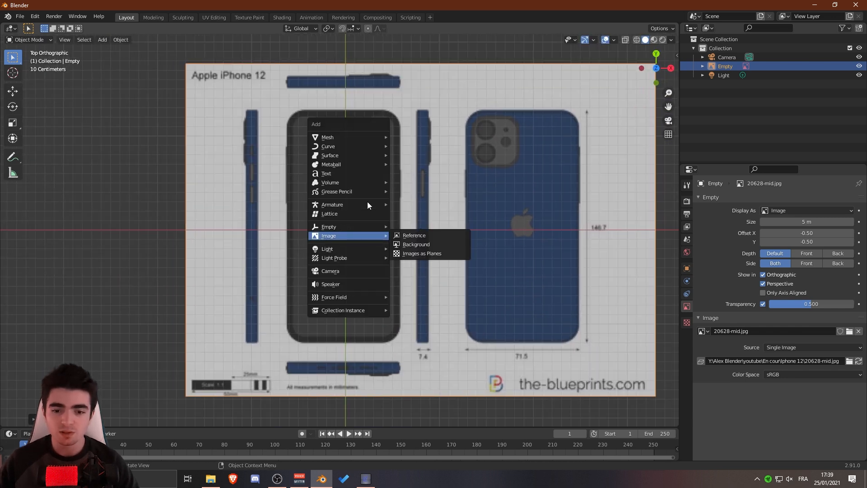
mouse_move(347, 137)
left_click(424, 136)
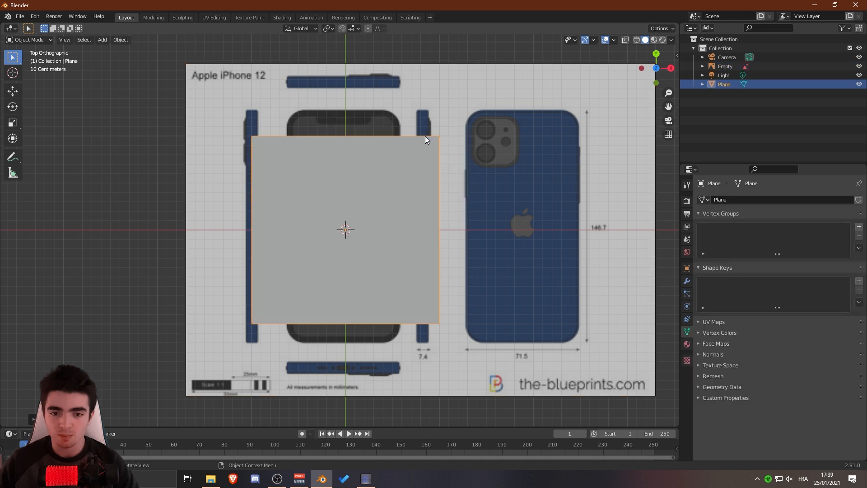
key("s")
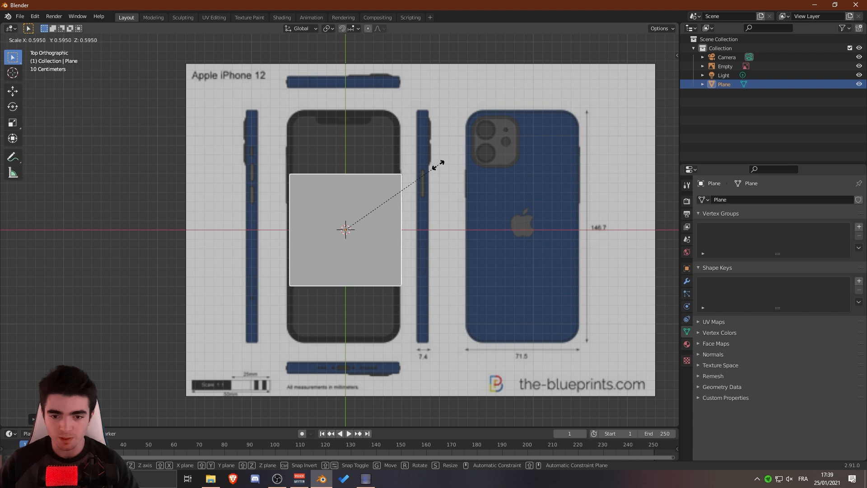
left_click(440, 165)
Step: Shift the reference image slightly in positive X so the phone's side edges line up with the plane
left_click(454, 201)
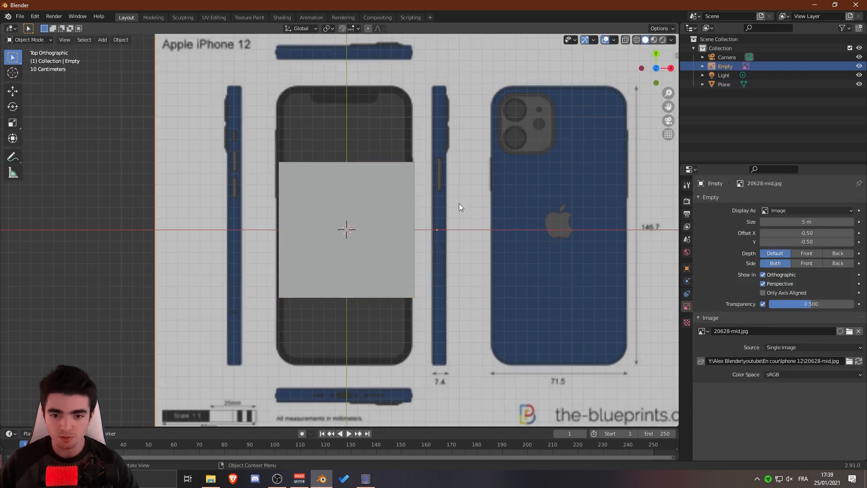
scroll(459, 203, "up", 2)
key("g")
key("x")
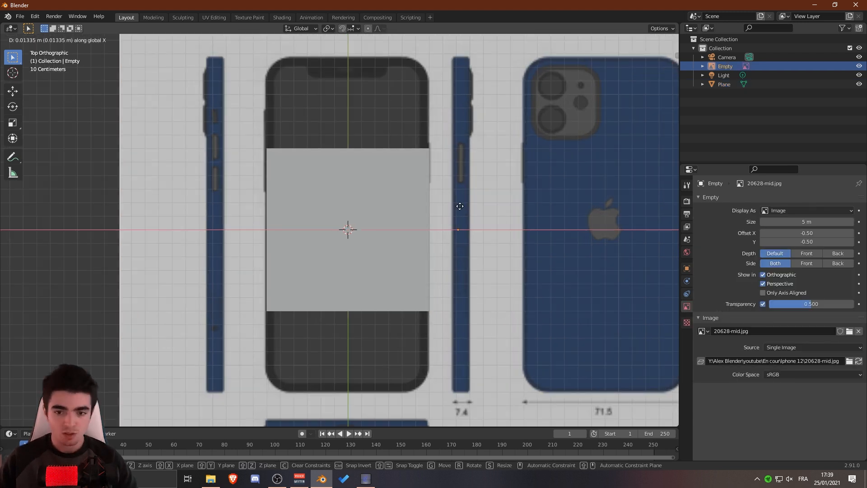
left_click(459, 206)
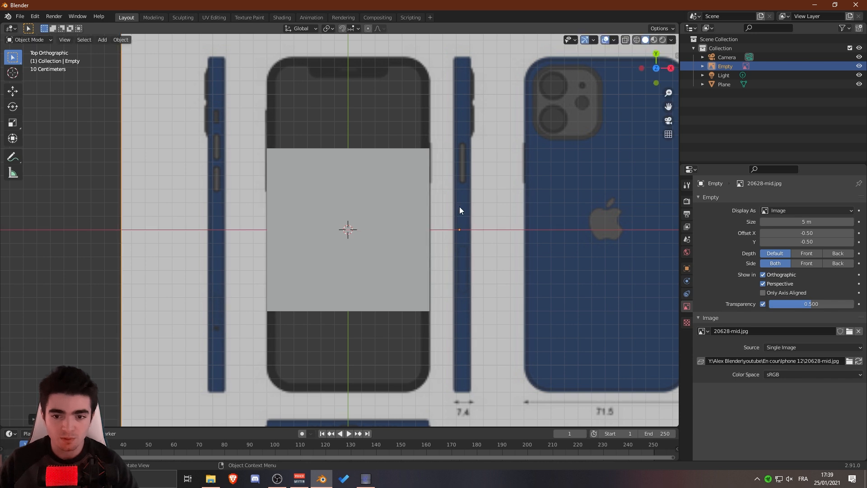
Step: Scale the plane up slightly so its sides match the width of the phone's front view
left_click(418, 203)
key("s")
left_click(459, 199)
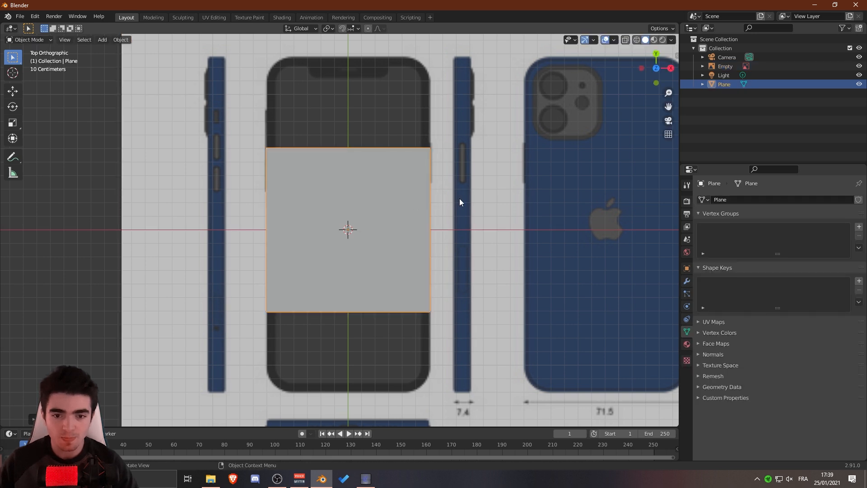
Step: Stretch the plane along Y to roughly the height of the phone's front view
scroll(424, 202, "down", 1)
scroll(433, 197, "up", 1)
scroll(438, 210, "down", 1)
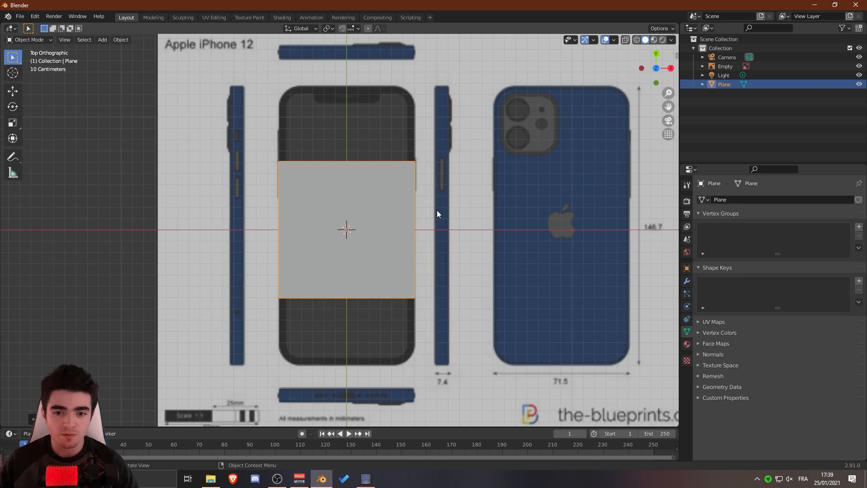
key("s")
key("y")
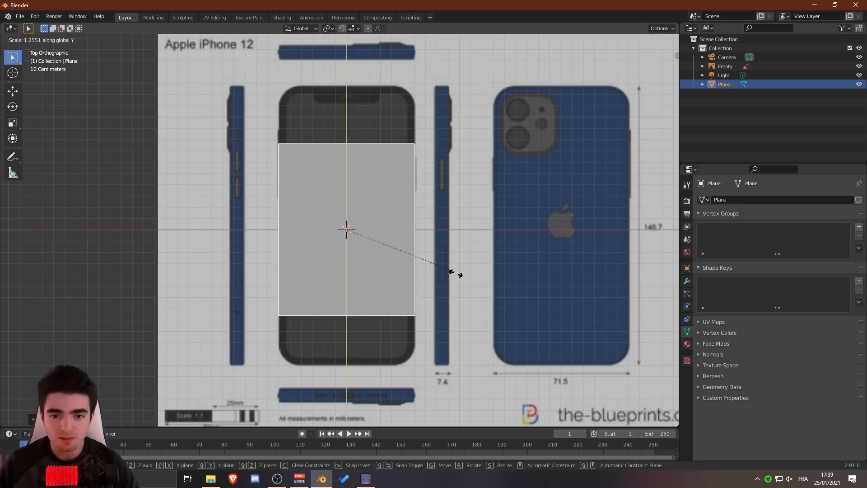
left_click(503, 331)
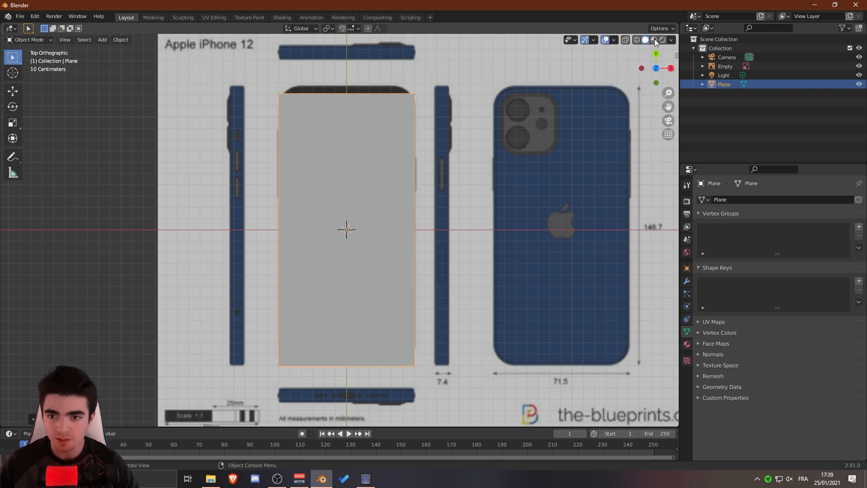
Step: Switch to wireframe shading and move the reference image slightly in negative Y to centre the phone's front view vertically
left_click(637, 39)
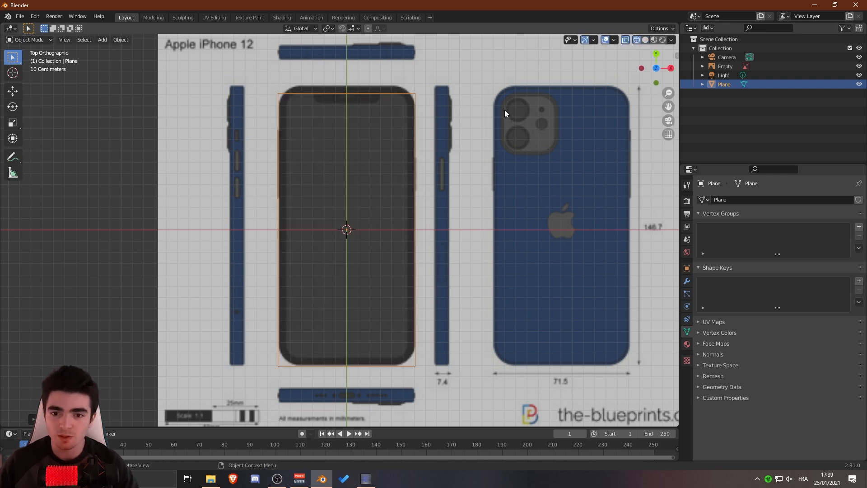
left_click(457, 128)
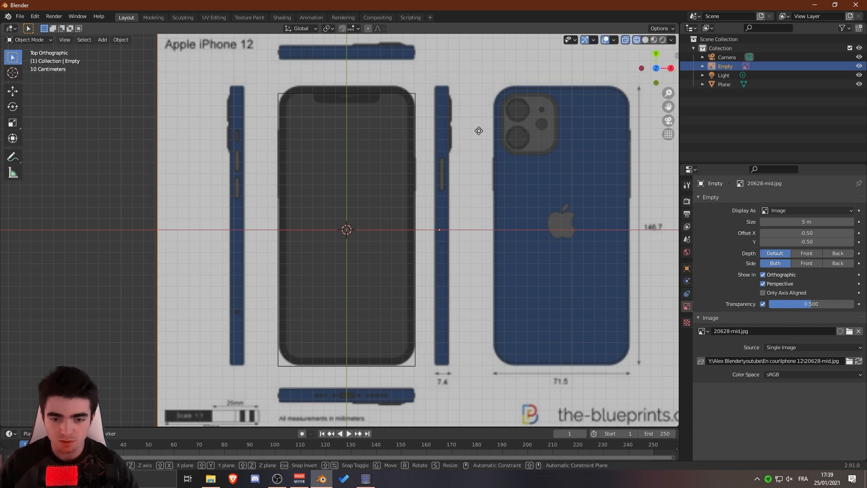
key("g")
key("y")
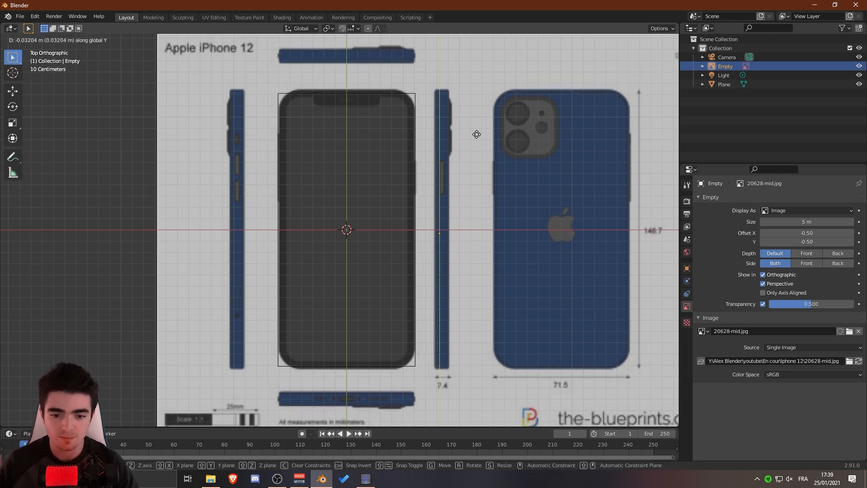
left_click(475, 136)
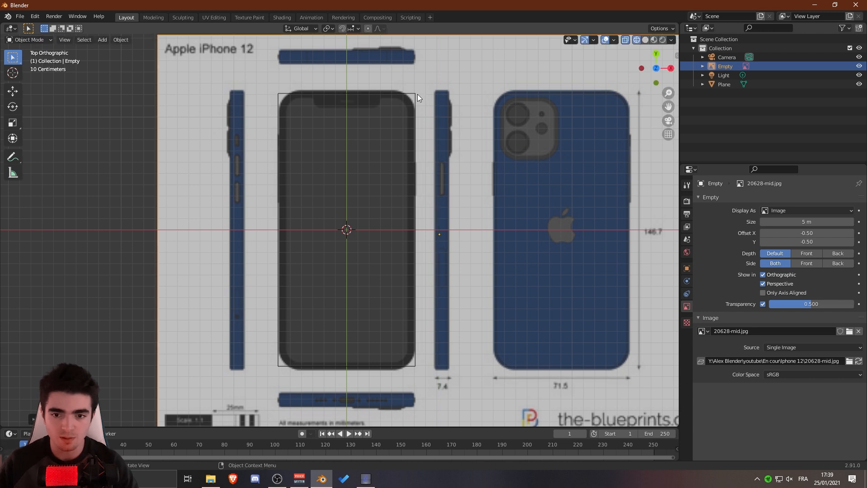
Step: Scale the plane along Y so its top and bottom edges match the height of the phone's front view
left_click(416, 94)
key("s")
key("y")
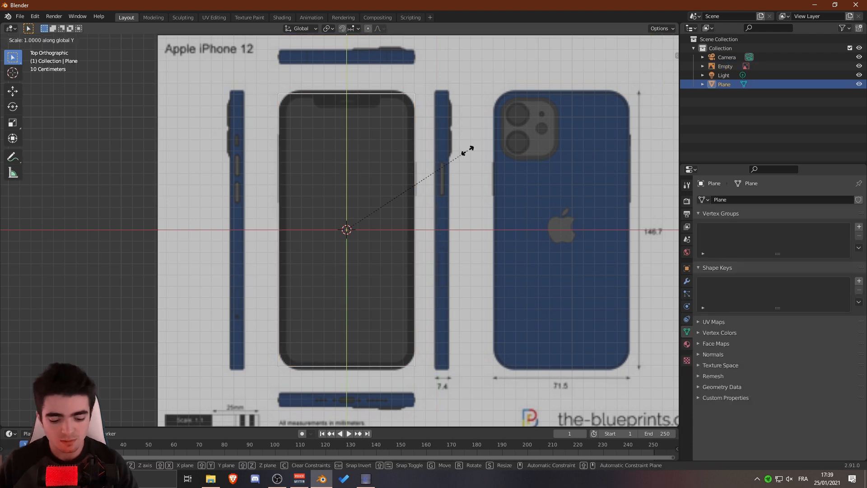
left_click(472, 150)
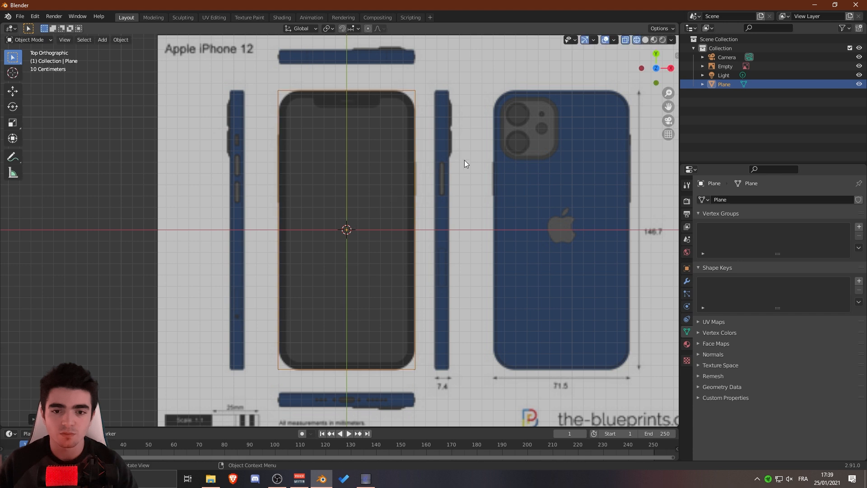
Step: Add a Bevel modifier to the plane and set it to affect vertices instead of edges
key("KP_Decimal")
left_click(687, 281)
left_click(718, 199)
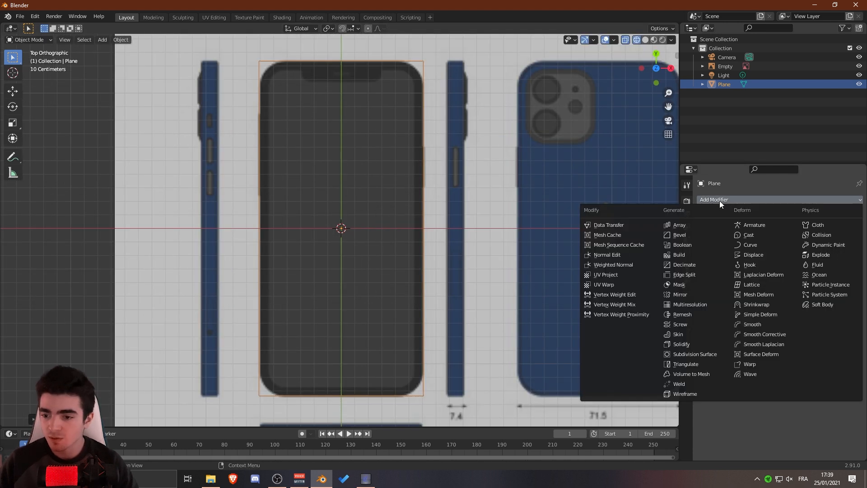
left_click(687, 235)
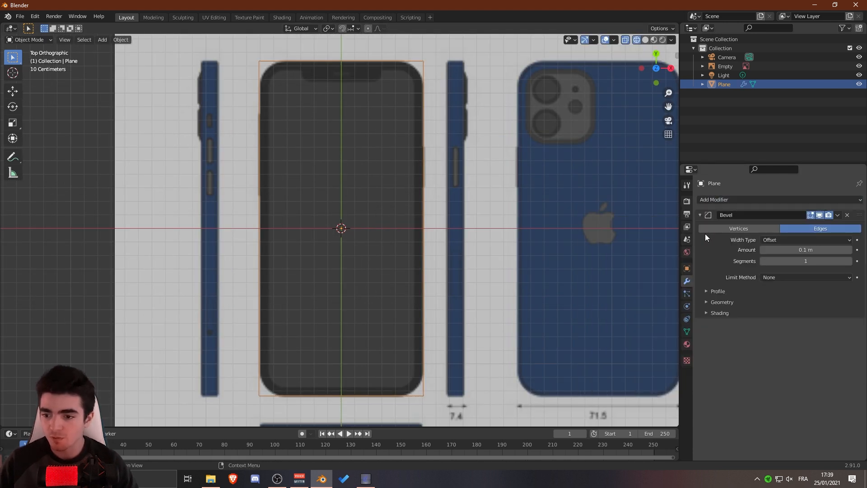
left_click_drag(680, 140, 625, 137)
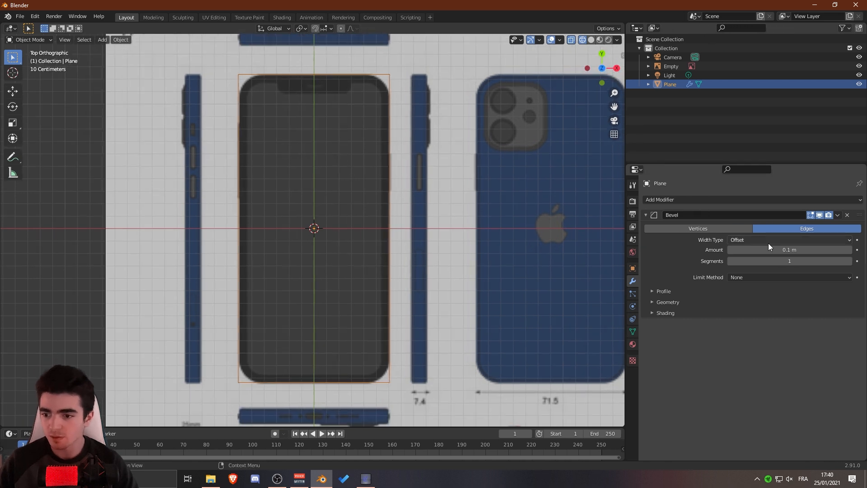
left_click(704, 230)
scroll(310, 161, "up", 6)
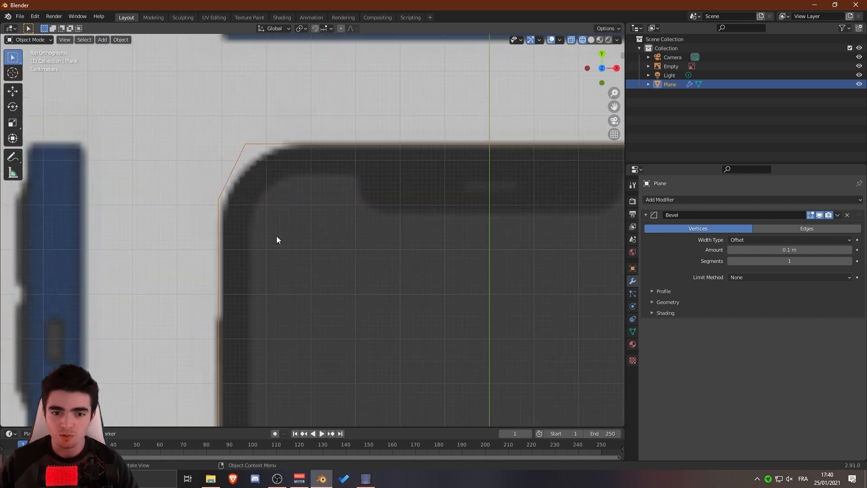
Step: Apply the plane's scale so the bevel is even on all corners, and return to the top view
scroll(403, 232, "down", 8)
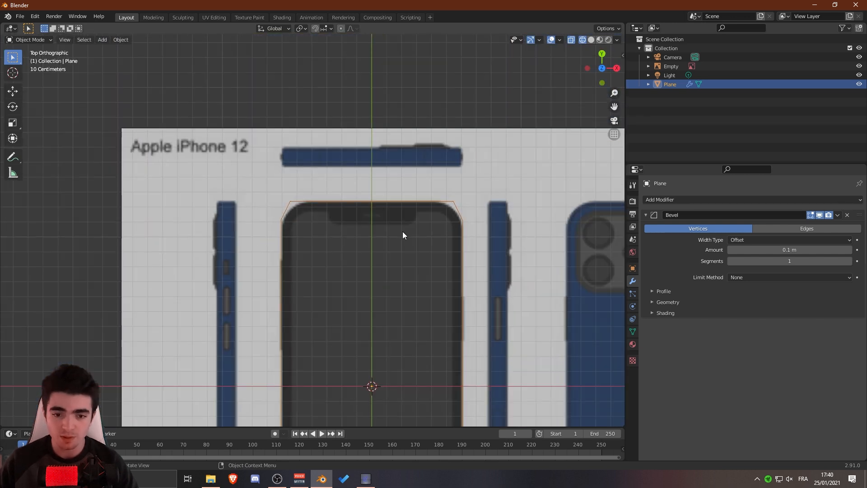
scroll(475, 196, "up", 3)
scroll(415, 213, "down", 5)
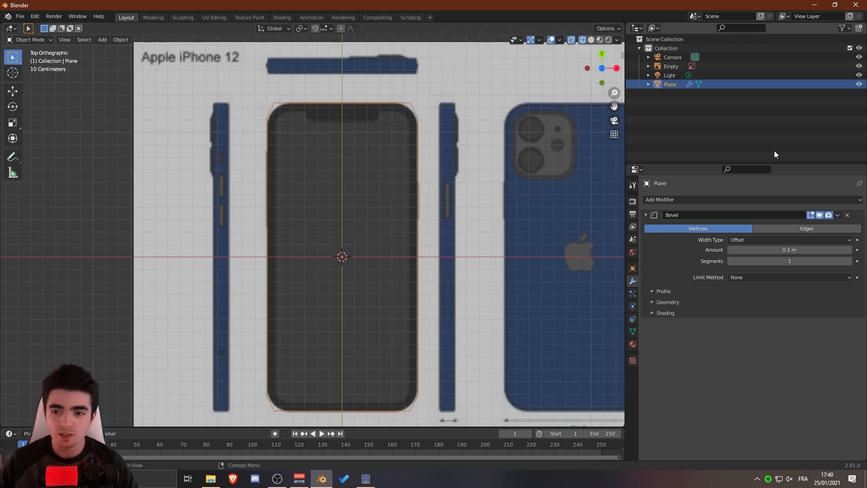
middle_click_drag(354, 169, 318, 199)
scroll(319, 199, "up", 2)
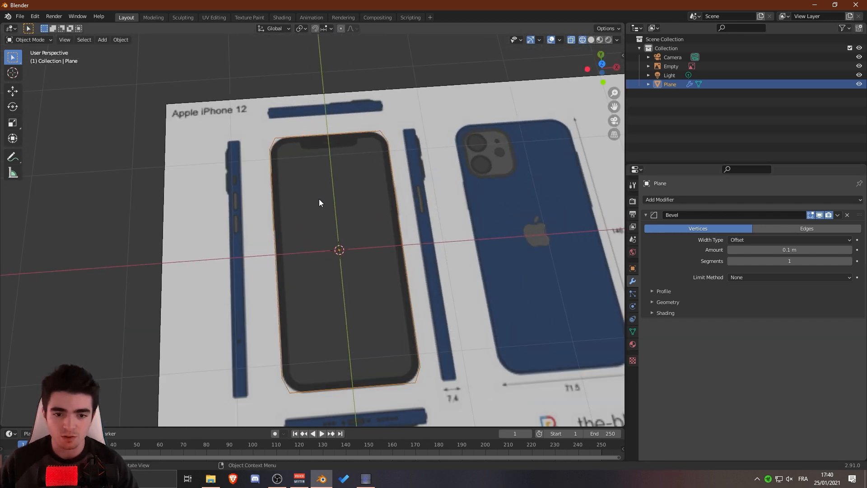
key("ctrl+a")
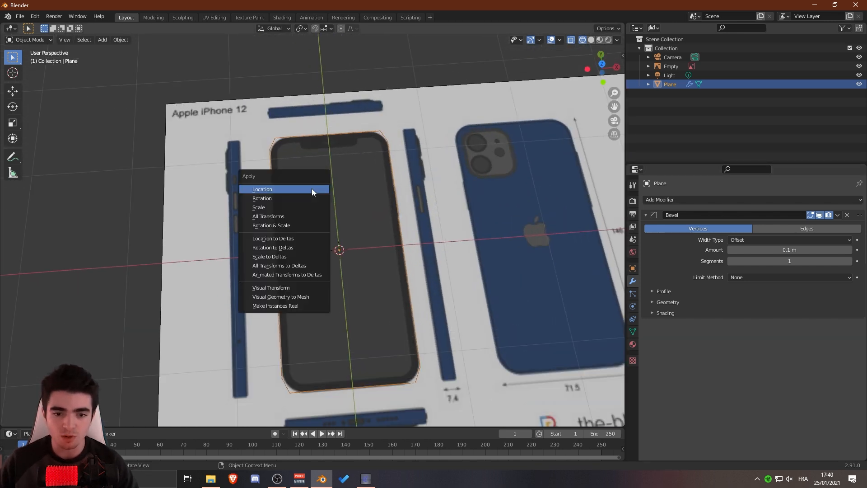
left_click(277, 206)
middle_click_drag(327, 191, 321, 223)
key("KP_7")
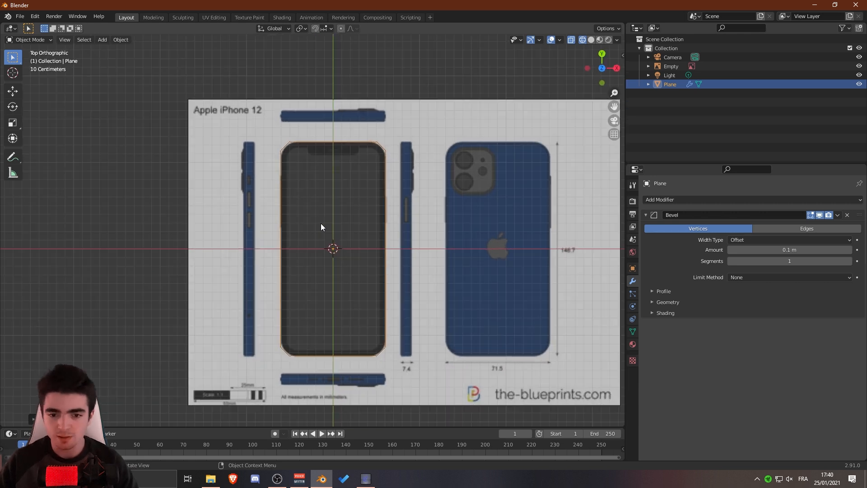
scroll(364, 215, "up", 3)
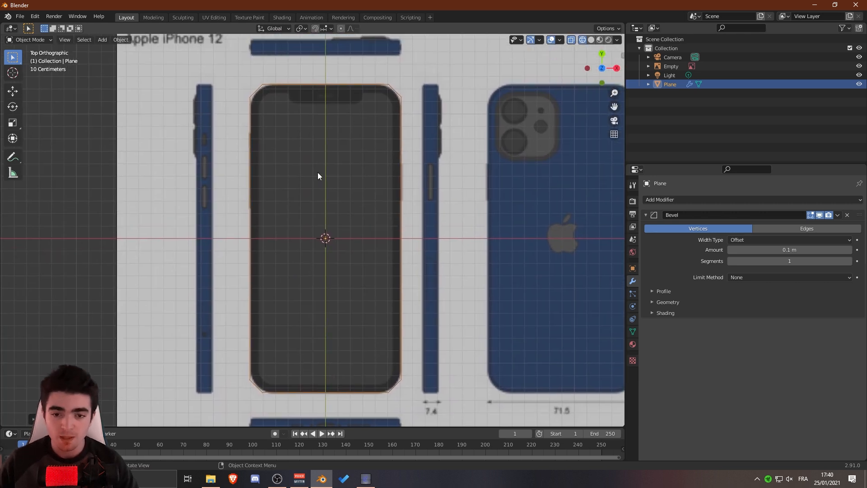
Step: Set the Bevel modifier to 12 segments and an amount of 0.19 m to match the phone's rounded corners in the blueprint
left_click(406, 100)
left_click(401, 99)
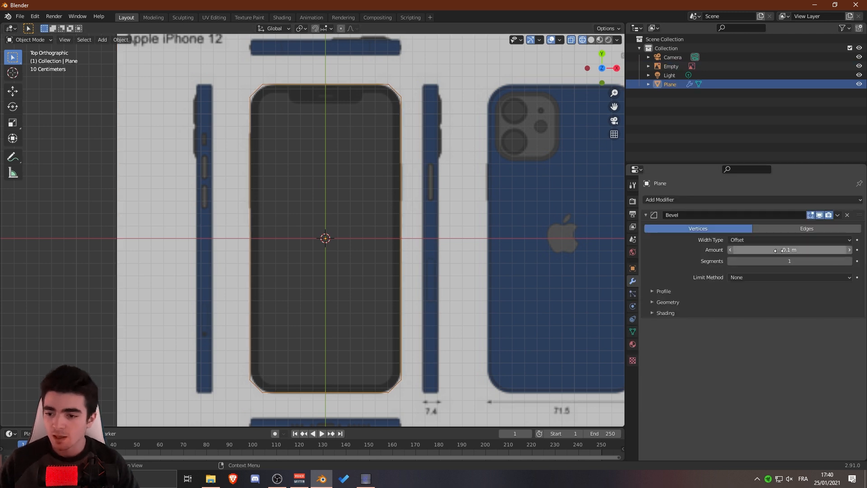
mouse_move(757, 251)
left_mouse_down()
mouse_move(776, 251)
mouse_move(757, 251)
left_mouse_up()
left_click(790, 262)
type("8")
key("Return")
scroll(462, 237, "up", 7)
middle_click_drag(388, 99, 269, 246, "shift")
middle_click_drag(544, 191, 366, 222, "shift")
scroll(366, 222, "up", 2)
middle_click_drag(477, 213, 479, 230, "shift")
left_click_drag(769, 249, 778, 250)
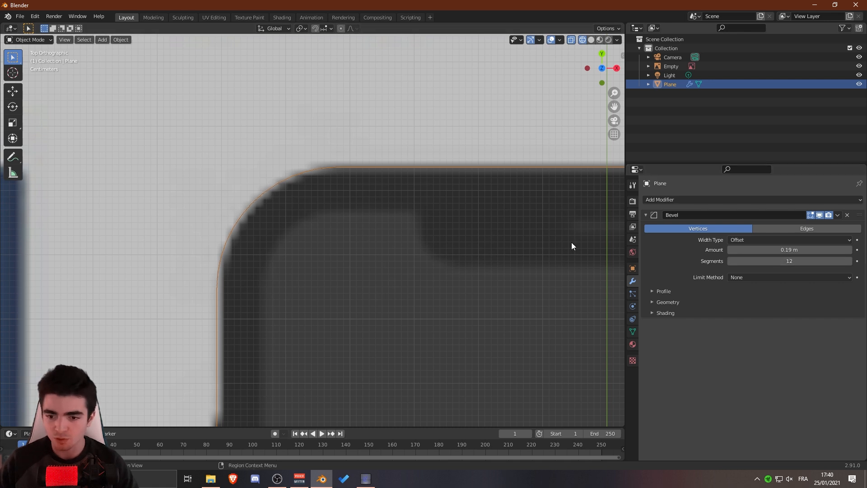
Step: Check the rounded outline against the blueprint's corners and delete the reference image
scroll(325, 242, "down", 10)
scroll(479, 273, "up", 8)
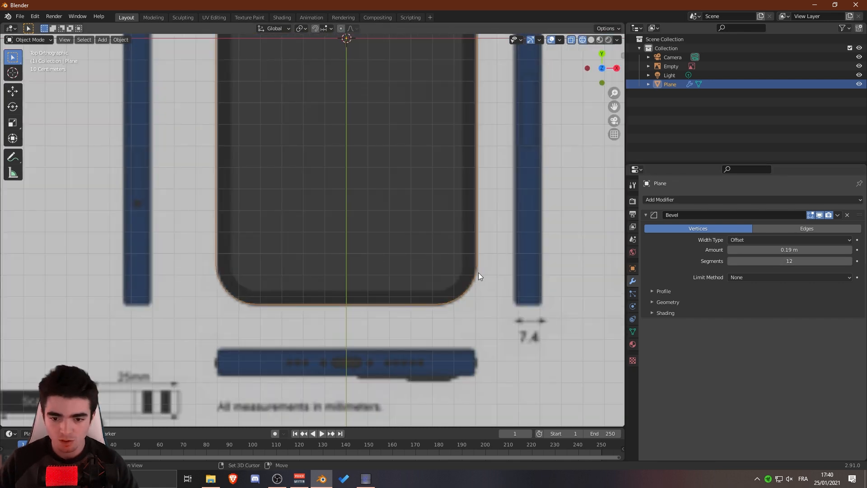
scroll(443, 320, "down", 8)
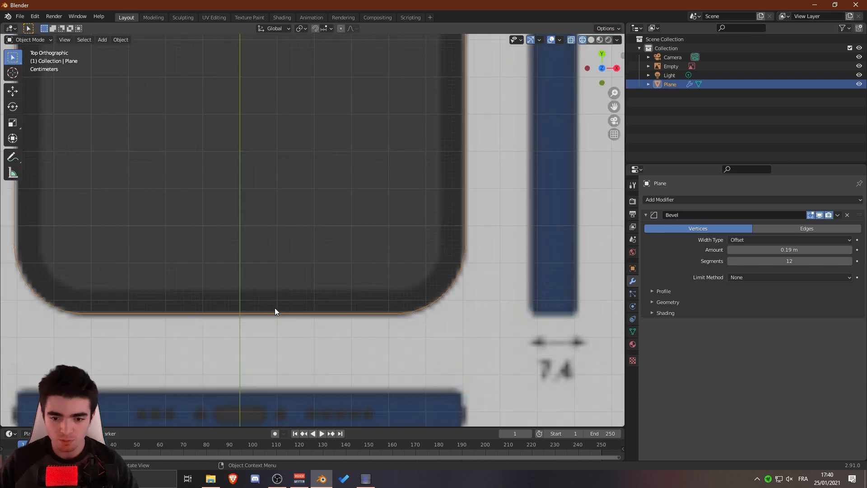
scroll(373, 175, "down", 3)
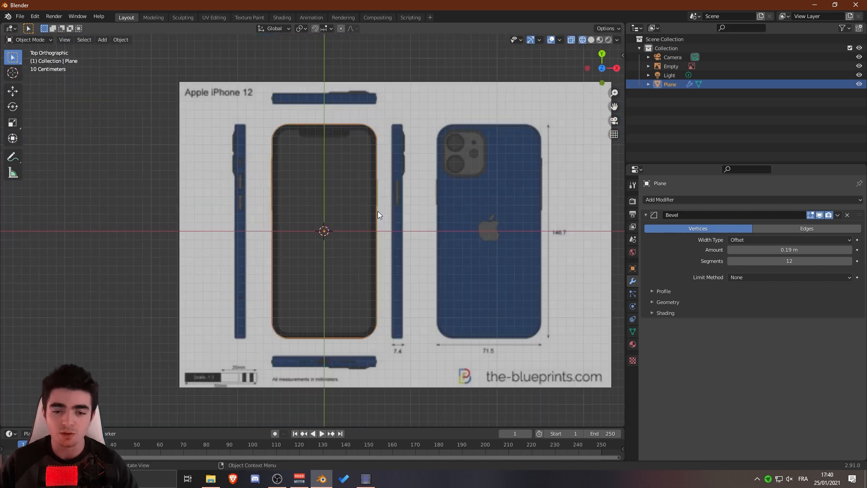
middle_click_drag(359, 207, 465, 210)
left_click(464, 210)
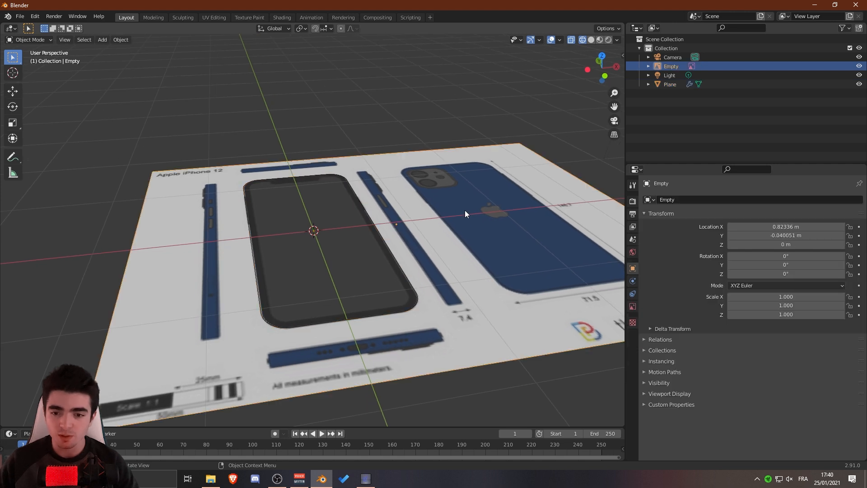
key("Delete")
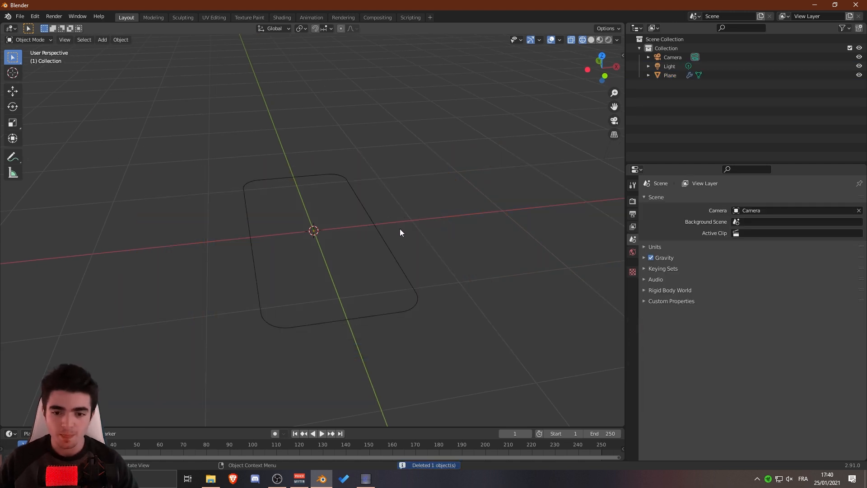
Step: Select the rounded plane and add a Solidify modifier after the Bevel
left_click(388, 240)
middle_click_drag(388, 239, 429, 294)
middle_click_drag(504, 300, 435, 236)
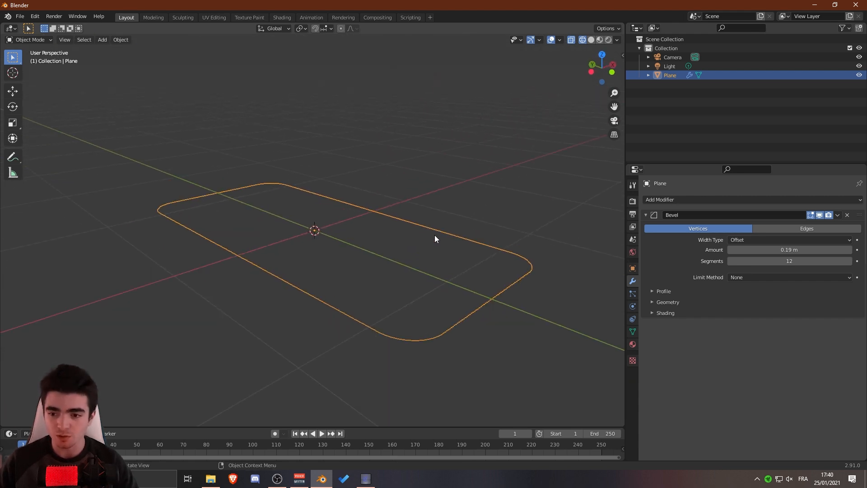
left_click(646, 216)
left_click(668, 201)
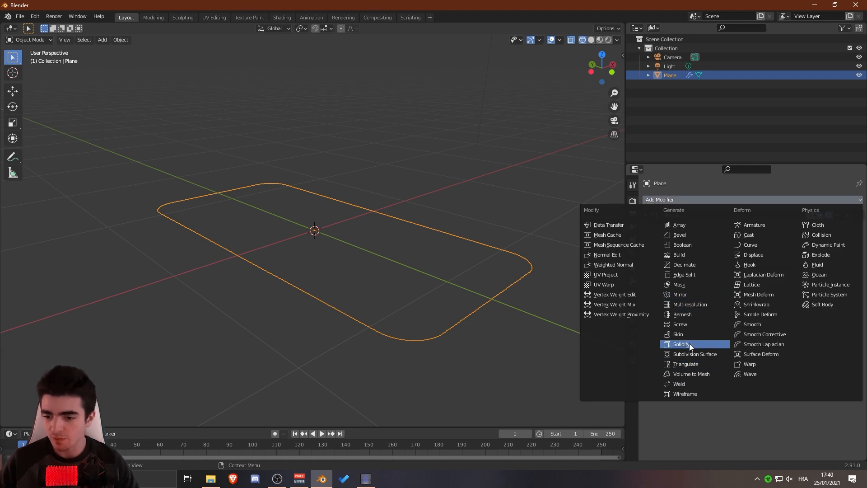
left_click(683, 344)
middle_click_drag(542, 280, 488, 271)
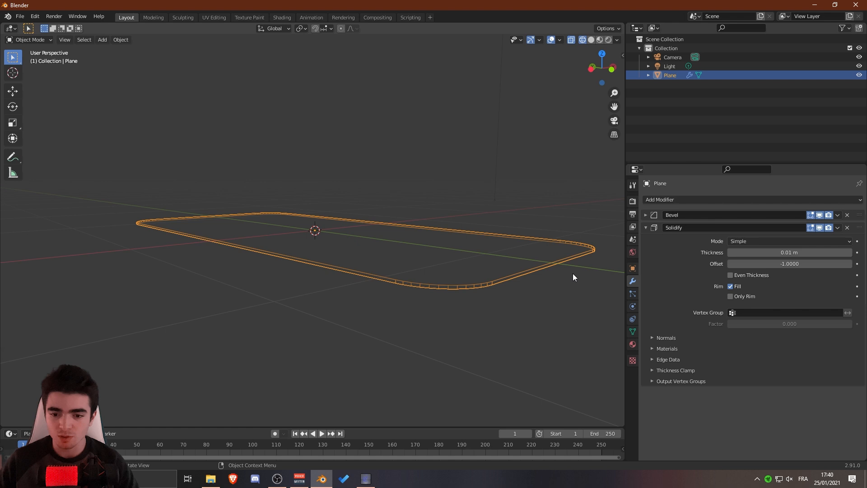
middle_click_drag(573, 277, 565, 271)
Step: Switch to solid shading and set the Solidify thickness to 0.08 m
left_click(591, 40)
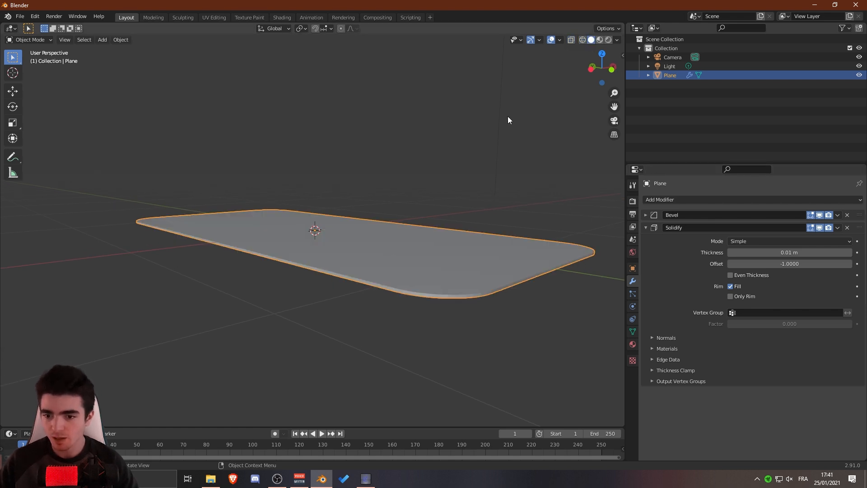
middle_click_drag(508, 120, 512, 131)
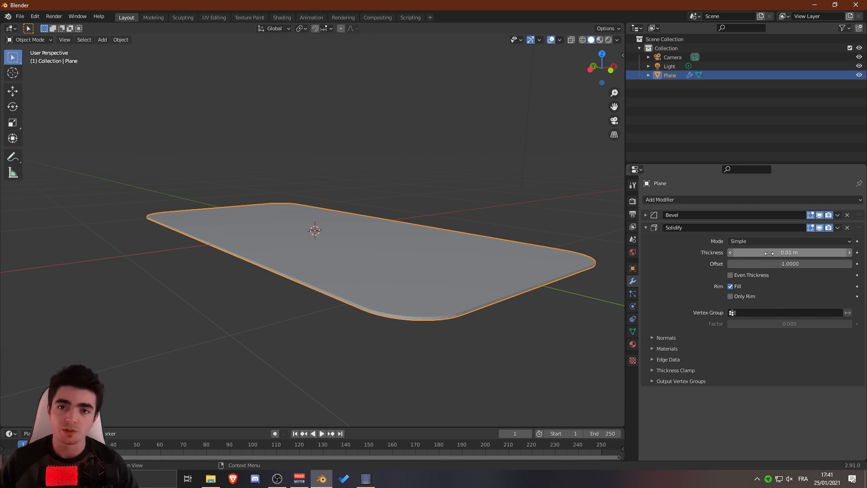
left_click_drag(780, 252, 816, 252)
middle_click_drag(564, 262, 454, 269)
left_click(849, 252)
left_click(849, 253)
scroll(398, 223, "down", 1)
middle_click_drag(398, 224, 336, 221)
left_click(850, 253)
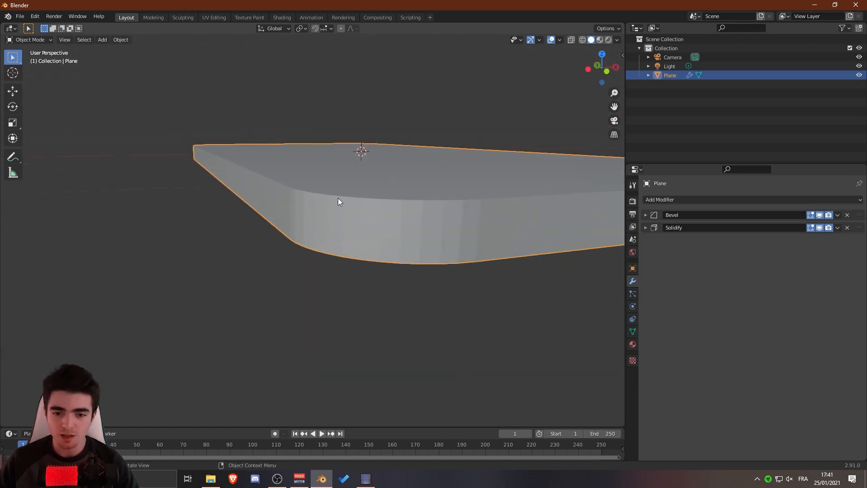
middle_click_drag(343, 188, 547, 239)
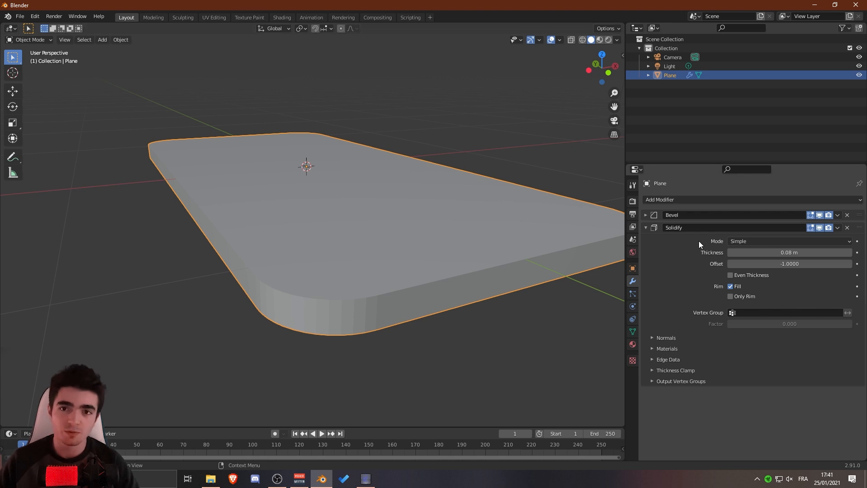
Step: Apply the Bevel modifier and the Solidify modifier to the phone body
left_click(648, 216)
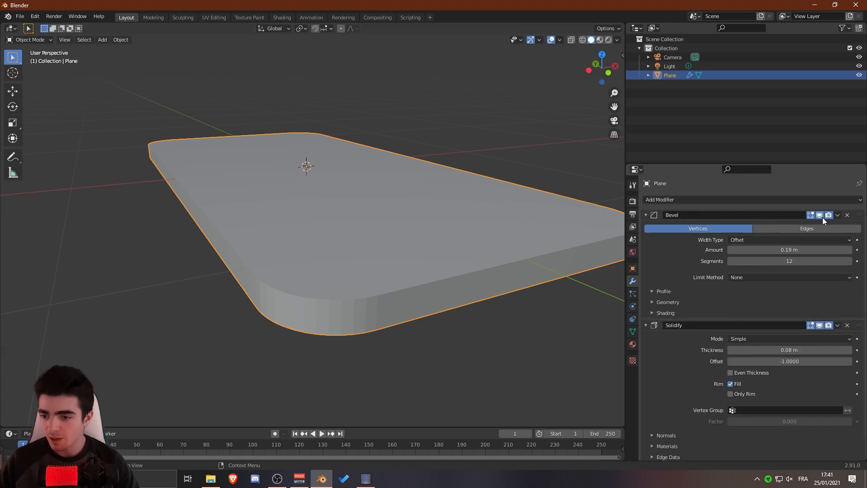
left_click(838, 215)
left_click(795, 224)
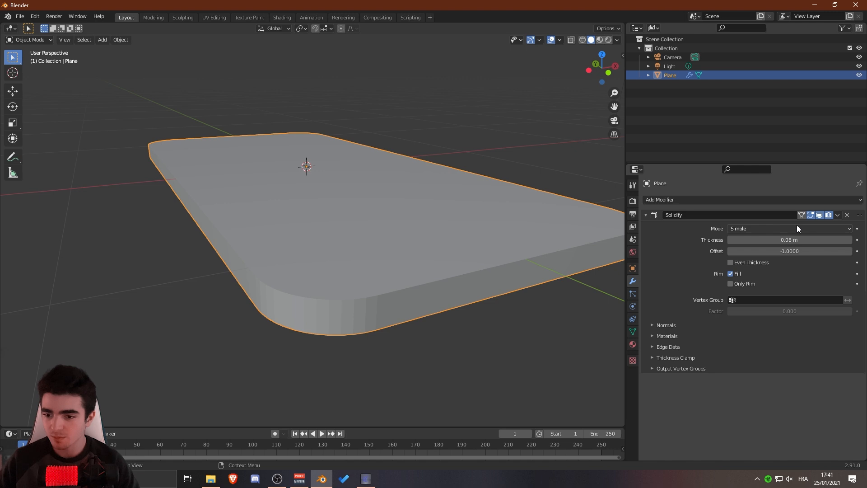
left_click(839, 215)
left_click(813, 226)
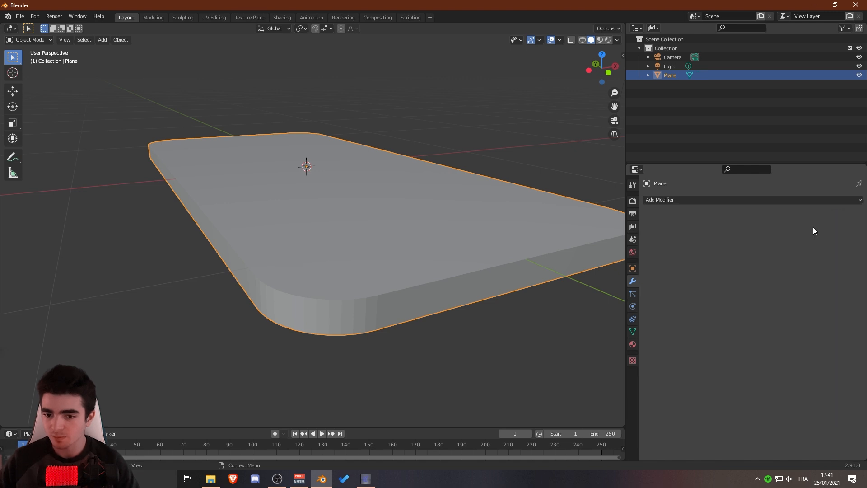
Step: Add a new edge Bevel modifier to the phone body and set its limit method to Angle
left_click(731, 201)
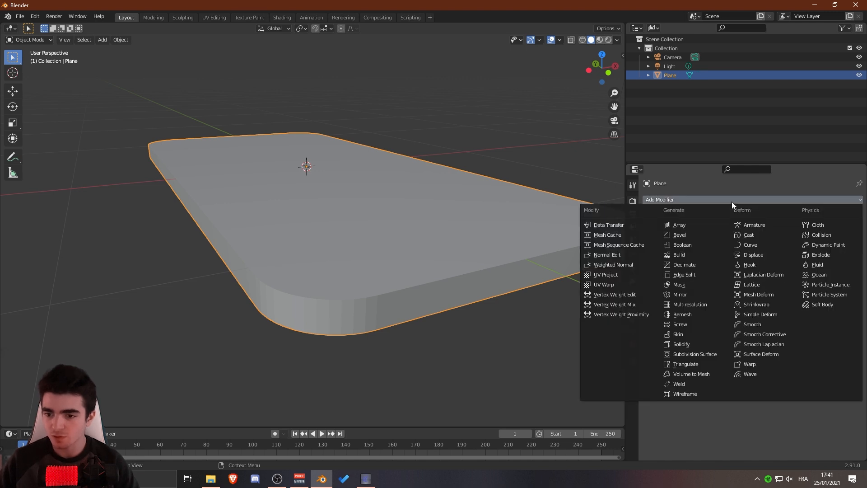
left_click(691, 234)
middle_click_drag(397, 257, 290, 252)
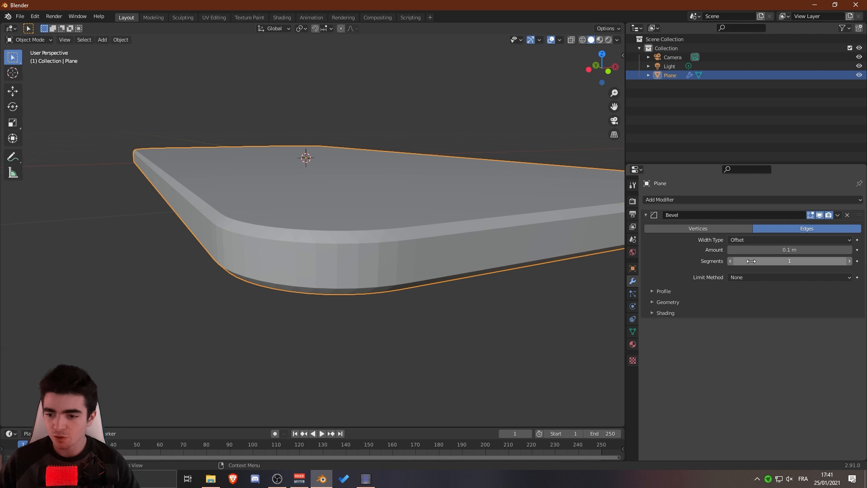
left_click(743, 277)
left_click(745, 297)
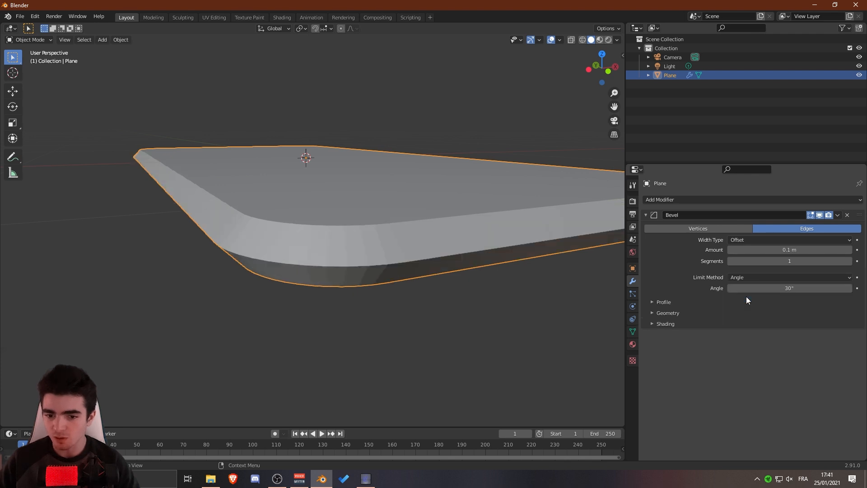
left_click(744, 277)
left_click(742, 298)
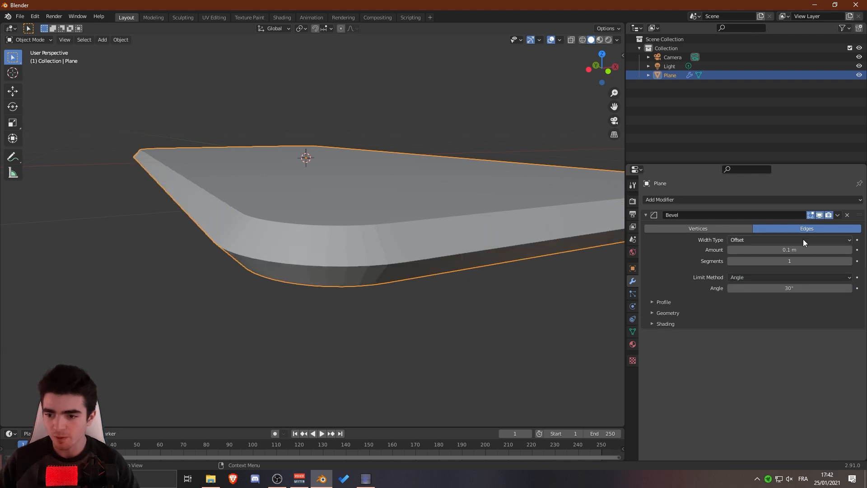
Step: Set the new Bevel modifier's amount to 0.02 m and its segments to 10
left_click_drag(789, 249, 769, 250)
middle_click_drag(453, 250, 409, 246)
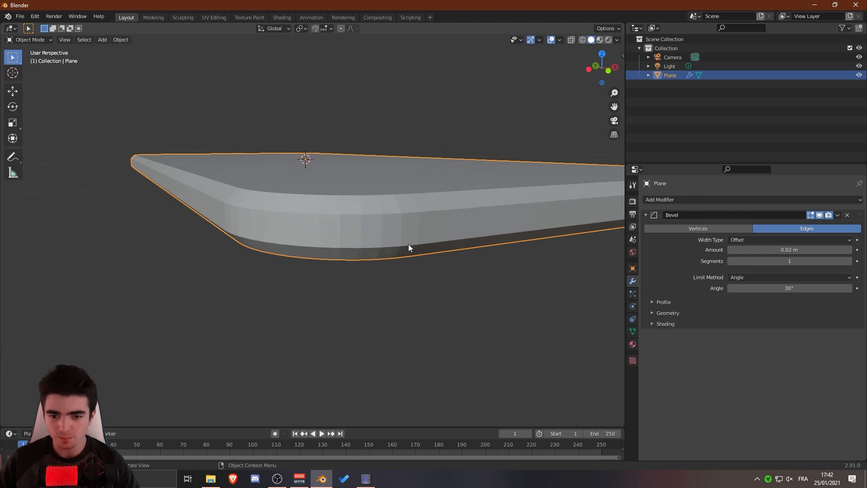
left_click_drag(790, 261, 799, 261)
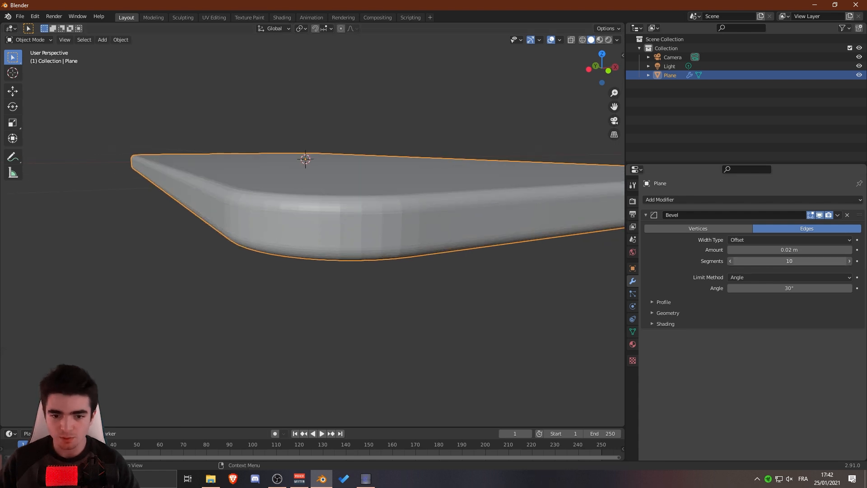
Step: Set the phone body's Bevel modifier amount to 0.03 m and its segments to 14
middle_click_drag(324, 218, 278, 211)
left_click_drag(790, 250, 794, 249)
mouse_move(379, 251)
middle_mouse_down()
mouse_move(355, 239)
mouse_move(367, 224)
mouse_move(353, 244)
mouse_move(390, 248)
middle_mouse_up()
scroll(394, 248, "up", 1)
scroll(391, 249, "down", 1)
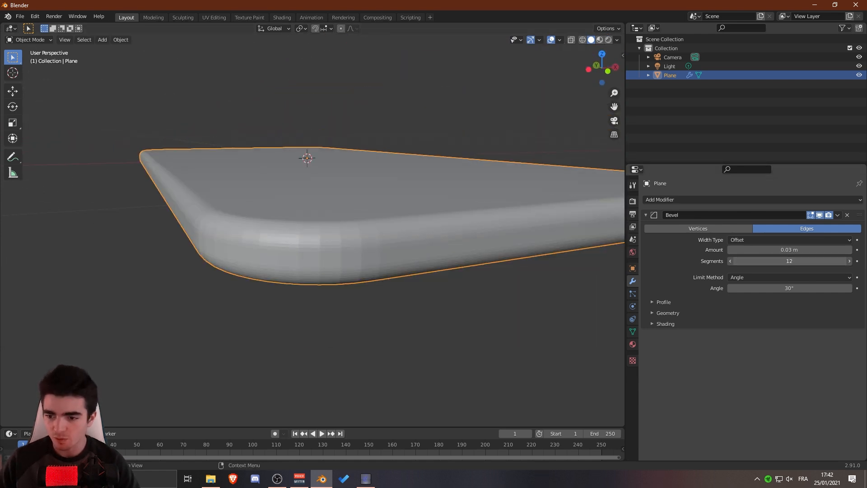
middle_click_drag(361, 237, 294, 248)
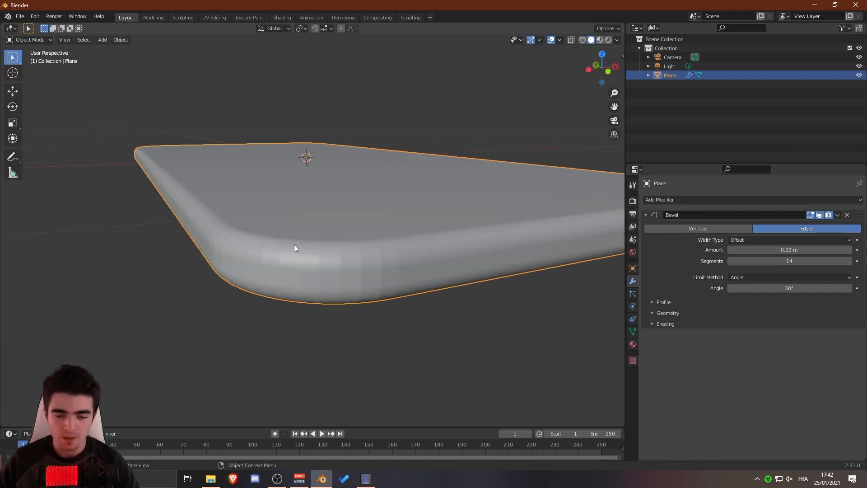
Step: Apply smooth shading to the phone body and apply its Bevel modifier
right_click(324, 238)
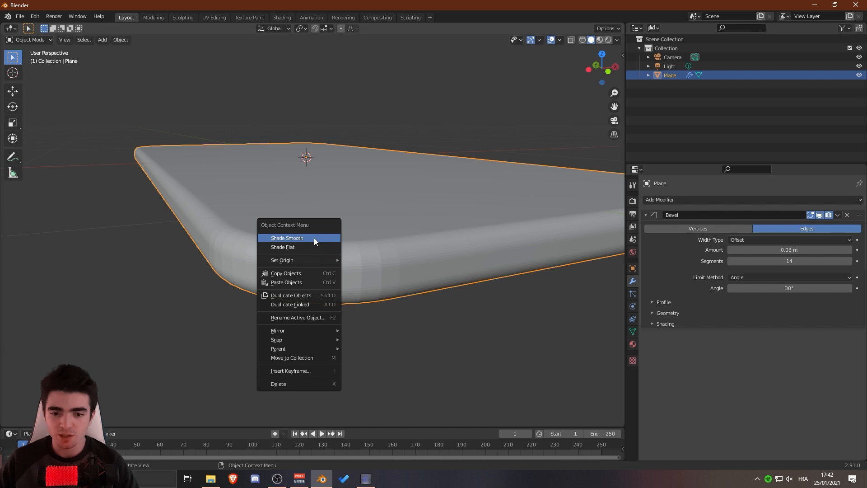
left_click(314, 238)
mouse_move(313, 237)
middle_mouse_down()
mouse_move(305, 263)
mouse_move(412, 262)
mouse_move(389, 244)
mouse_move(312, 225)
mouse_move(393, 249)
mouse_move(374, 254)
mouse_move(325, 221)
mouse_move(285, 237)
mouse_move(327, 104)
mouse_move(337, 192)
mouse_move(358, 155)
mouse_move(357, 163)
mouse_move(262, 214)
mouse_move(329, 256)
mouse_move(316, 193)
mouse_move(312, 222)
mouse_move(347, 193)
mouse_move(365, 162)
middle_mouse_up()
left_click(838, 215)
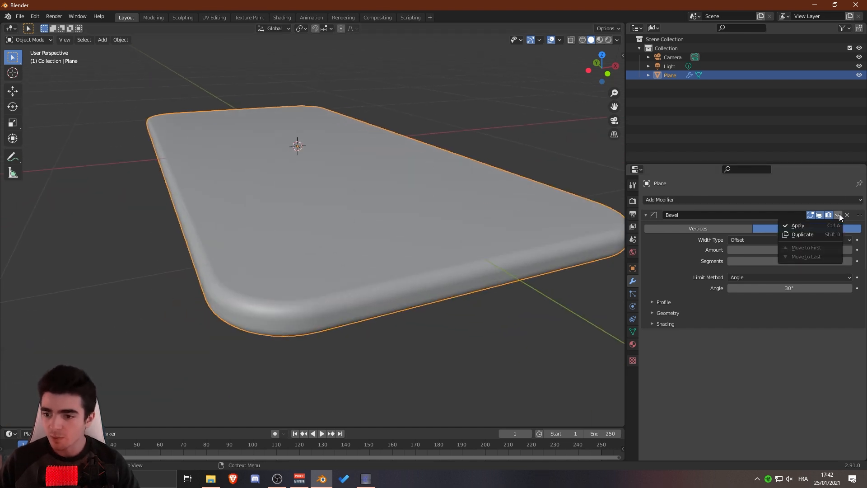
left_click(817, 225)
Step: Examine the smooth-shaded phone body's faces, rounded edges and corners from several angles
middle_click_drag(549, 185, 392, 240)
key("KP_7")
scroll(393, 241, "up", 4)
middle_click_drag(364, 191, 287, 230)
scroll(284, 221, "up", 1)
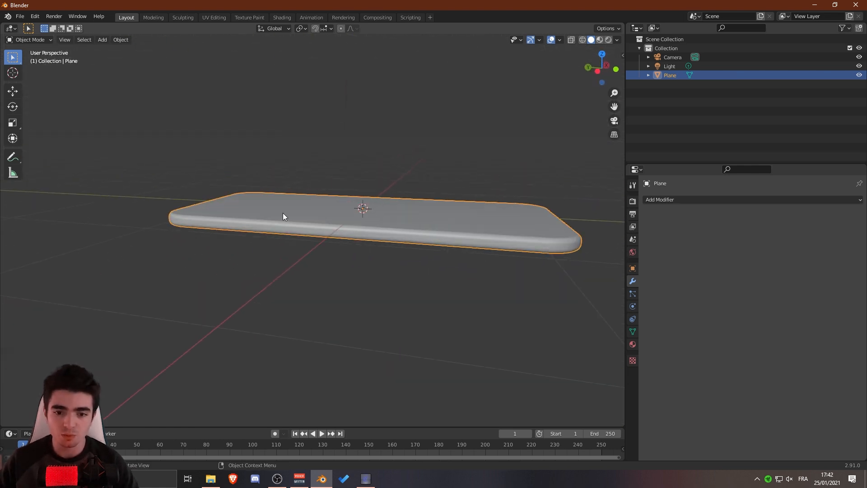
scroll(456, 227, "down", 2)
scroll(376, 263, "up", 2)
middle_click_drag(457, 227, 344, 283)
scroll(366, 280, "up", 1)
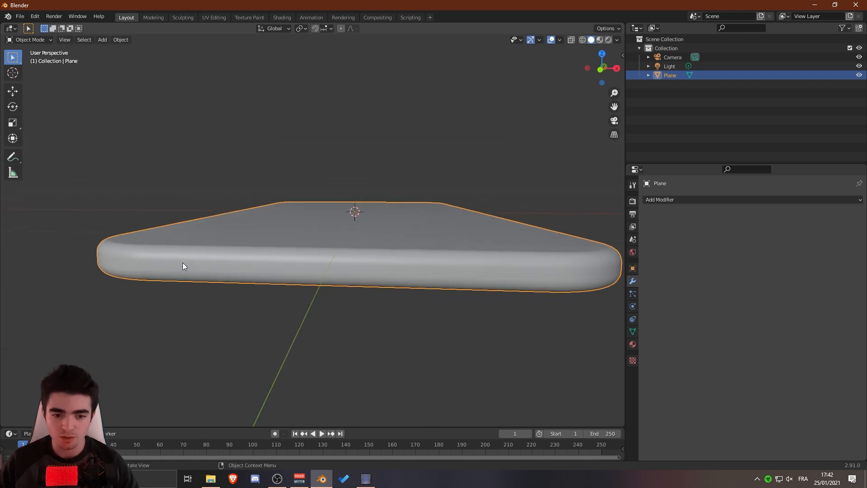
middle_click_drag(251, 273, 373, 359)
scroll(271, 289, "down", 4)
middle_click_drag(232, 266, 389, 100)
scroll(258, 186, "up", 4)
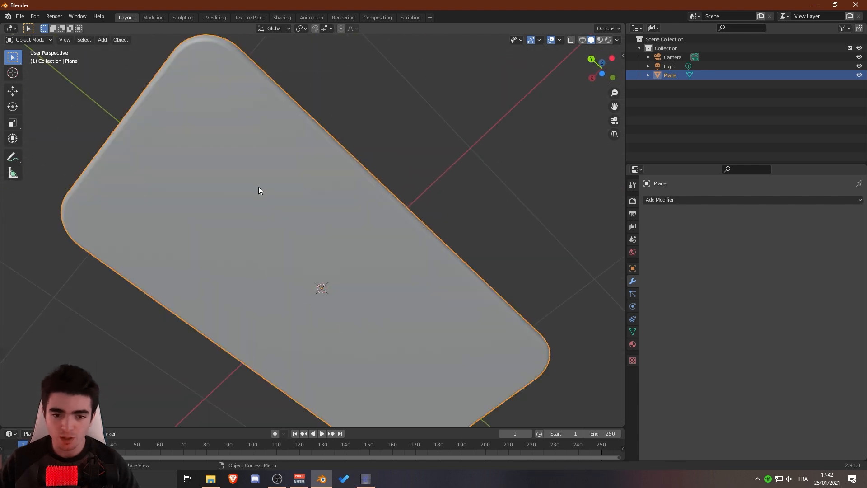
middle_click_drag(283, 192, 325, 228, "shift")
scroll(271, 203, "down", 2)
middle_click_drag(221, 175, 301, 257)
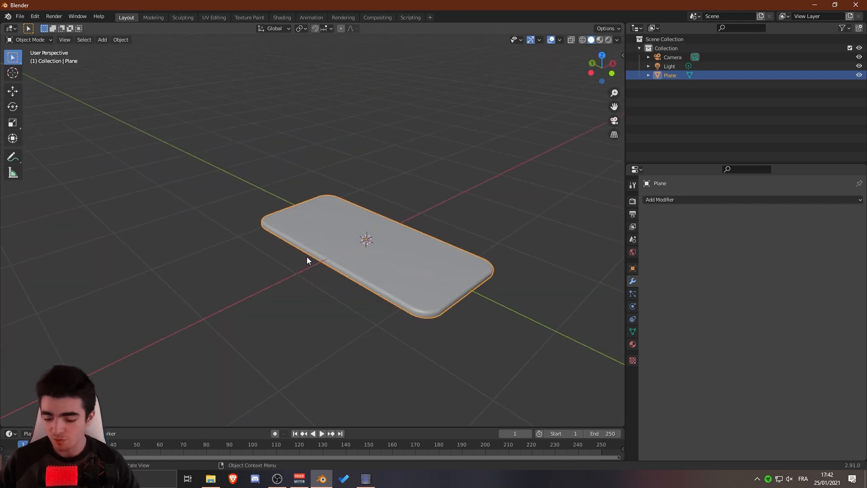
Step: Add a cube, move it beside the phone's left edge and shrink it to a small block in top view
key("KP_7")
key("KP_1")
middle_click_drag(308, 261, 338, 207)
key("KP_7")
scroll(337, 294, "up", 3)
key("shift+a")
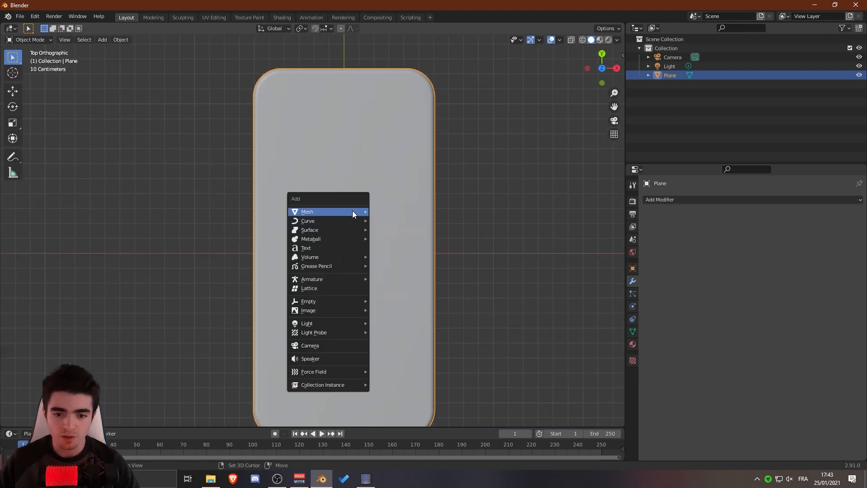
mouse_move(352, 211)
left_click(406, 219)
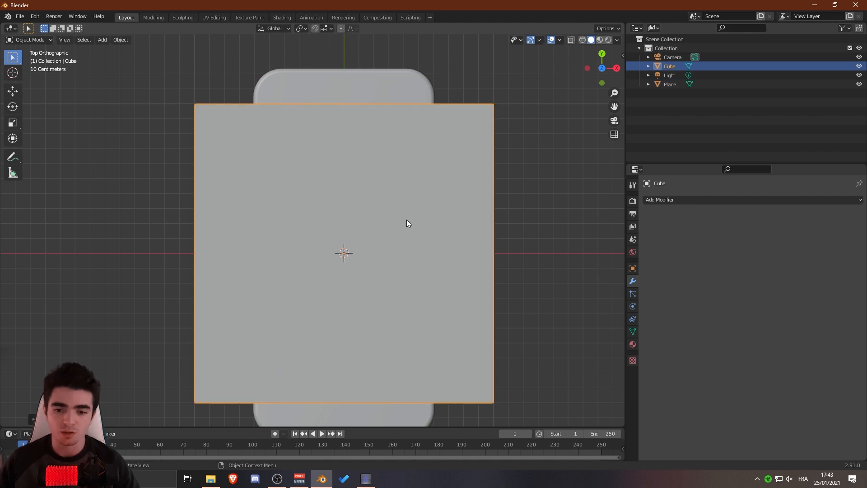
key("g")
key("s")
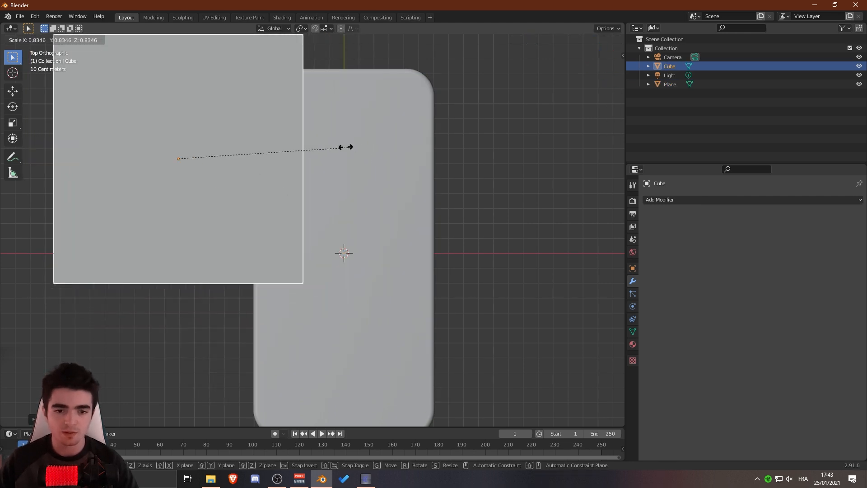
left_click(199, 165)
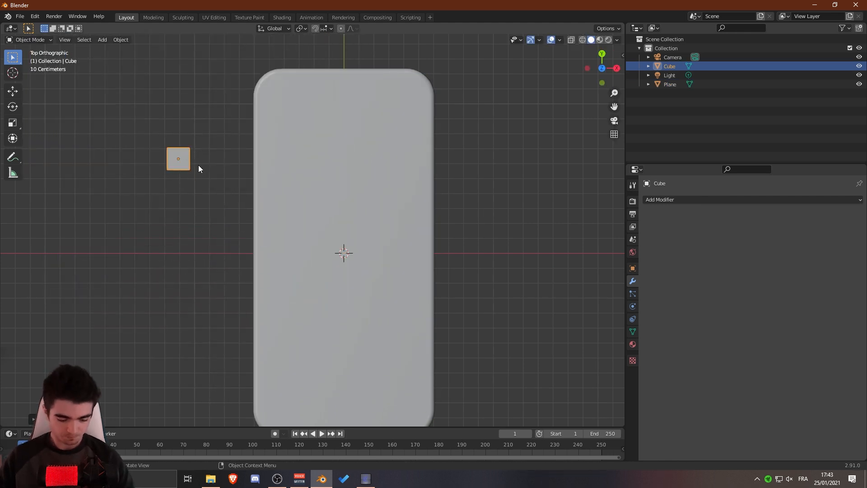
Step: Move the small cube onto the phone's left edge and lower it about 0.04 m along Z to the body's mid-thickness
key("g")
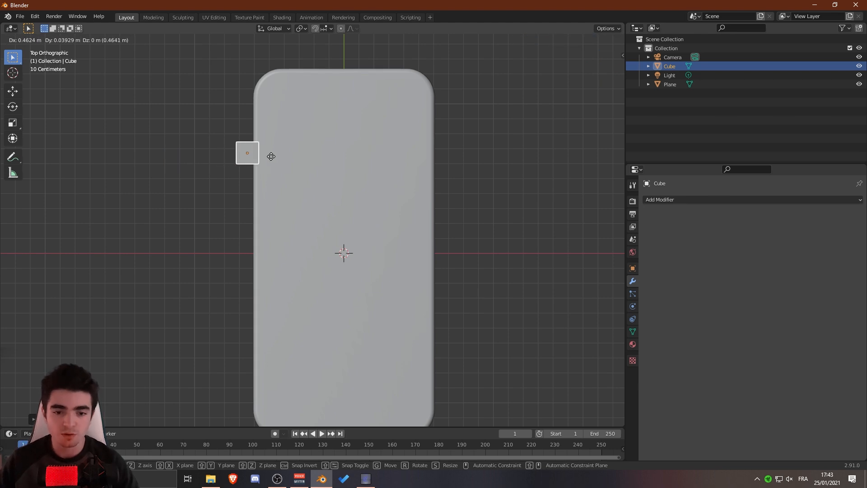
left_click(272, 158)
middle_click_drag(272, 160, 305, 149)
scroll(305, 149, "up", 2)
key("KP_Decimal")
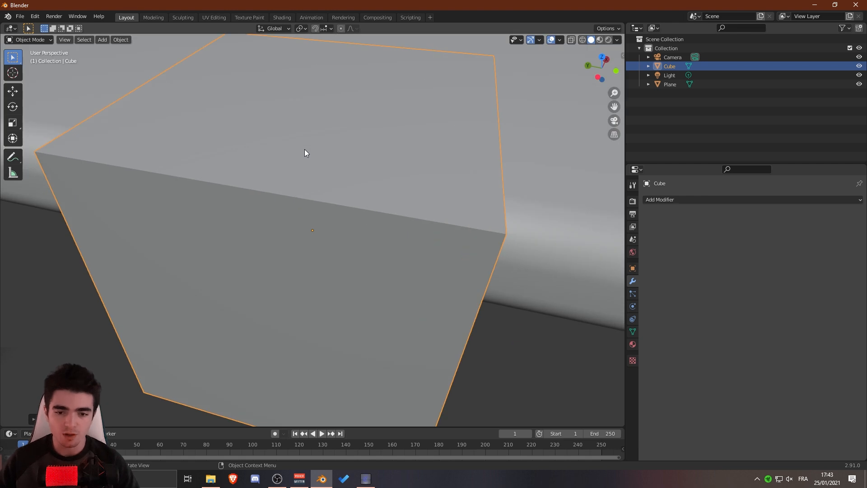
key("KP_1")
scroll(283, 190, "down", 3)
key("g")
key("z")
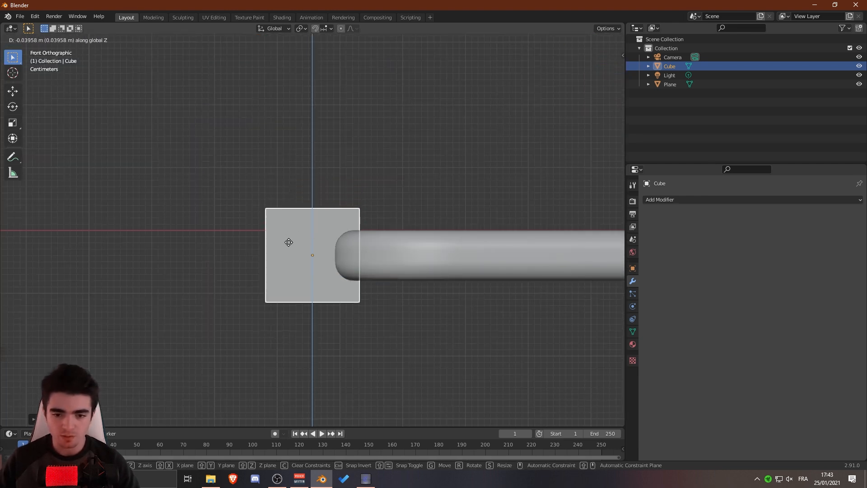
left_click(288, 241)
Step: Flatten the cube along Z into a thin button block and adjust its height on the phone's side
left_click(13, 138)
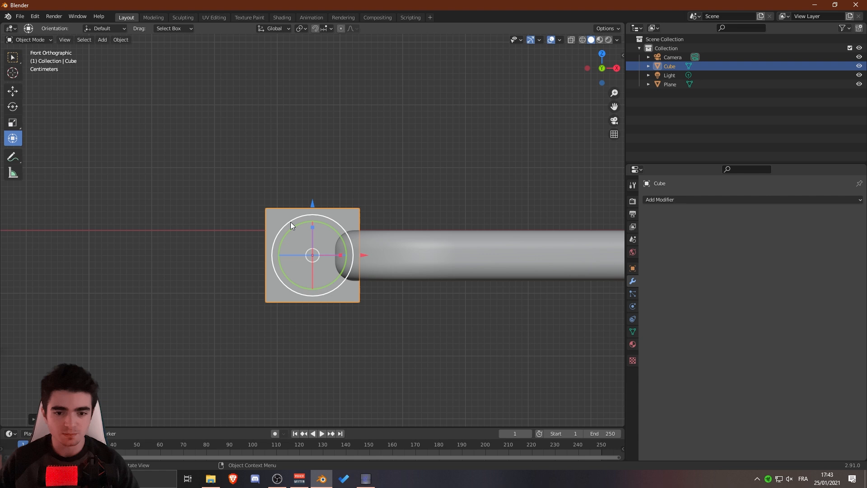
left_click_drag(312, 223, 309, 254)
middle_click_drag(258, 215, 366, 277)
scroll(319, 267, "down", 1)
key("g")
key("z")
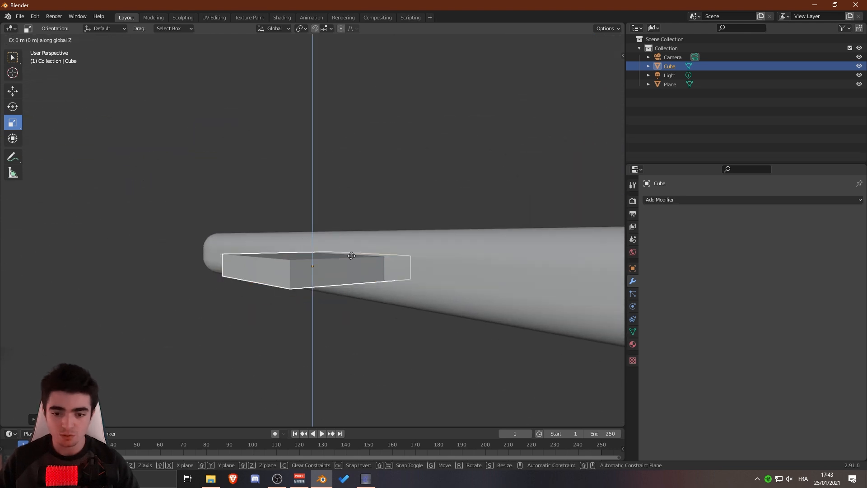
left_click(348, 254)
Step: In the left side view, center the button block vertically on the phone's side and scale it to about 0.92 along Z
scroll(329, 286, "down", 3)
key("KP_3")
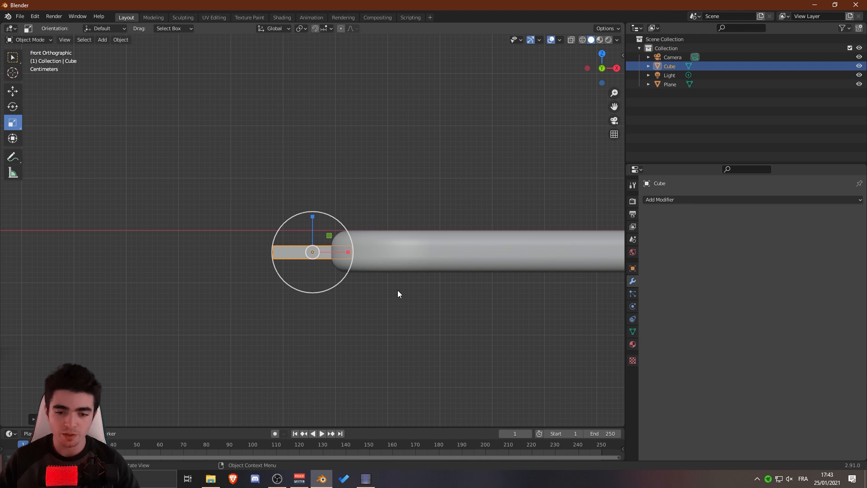
key("ctrl+KP_3")
scroll(394, 293, "up", 4)
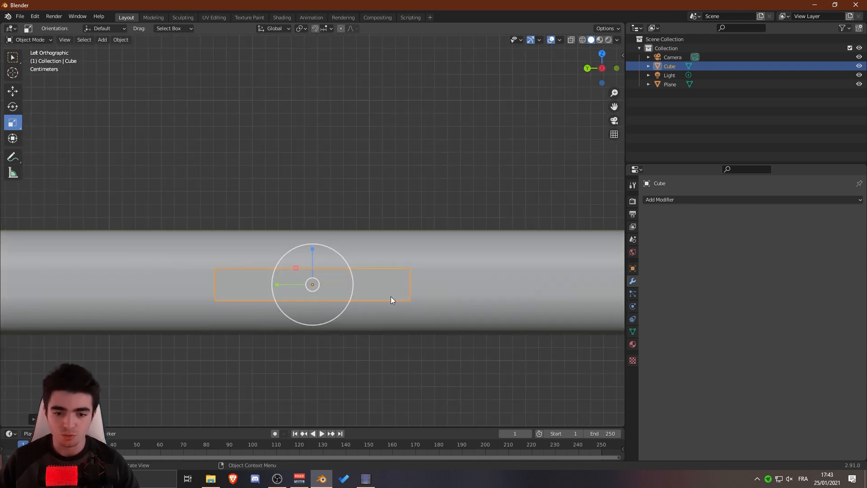
key("g")
key("z")
left_click(396, 290)
key("s")
key("z")
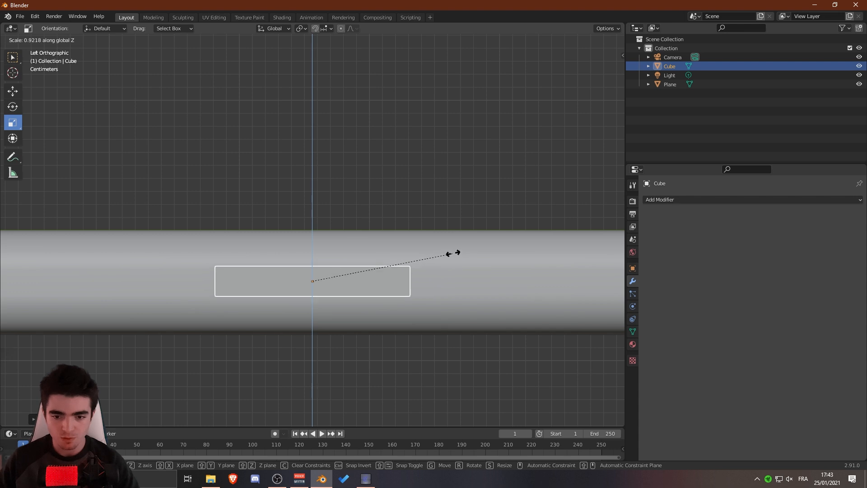
left_click(450, 252)
Step: In top view, move the button block about 0.05 m along X into the phone's left edge
scroll(407, 278, "down", 2)
middle_click_drag(408, 278, 380, 282)
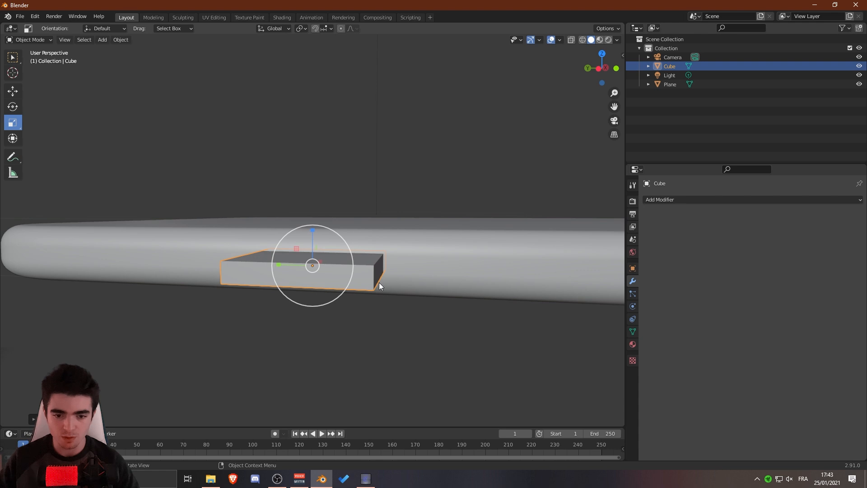
key("KP_1")
key("KP_3")
key("KP_1")
key("KP_7")
scroll(332, 256, "down", 2)
middle_click_drag(332, 256, 310, 293, "shift")
scroll(326, 291, "up", 2)
key("g")
key("x")
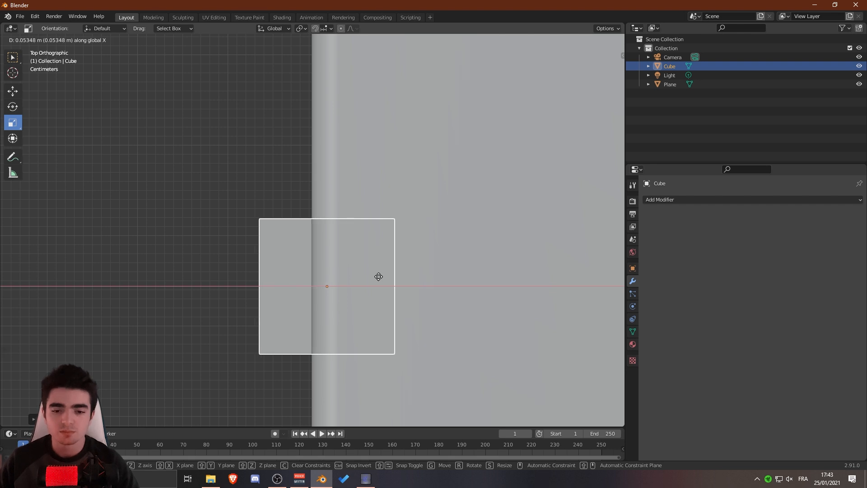
left_click(370, 278)
Step: Lengthen the button block along Y on the phone's upper left edge
middle_click_drag(370, 278, 314, 285)
key("KP_7")
scroll(302, 150, "up", 5)
middle_click_drag(257, 53, 329, 267, "shift")
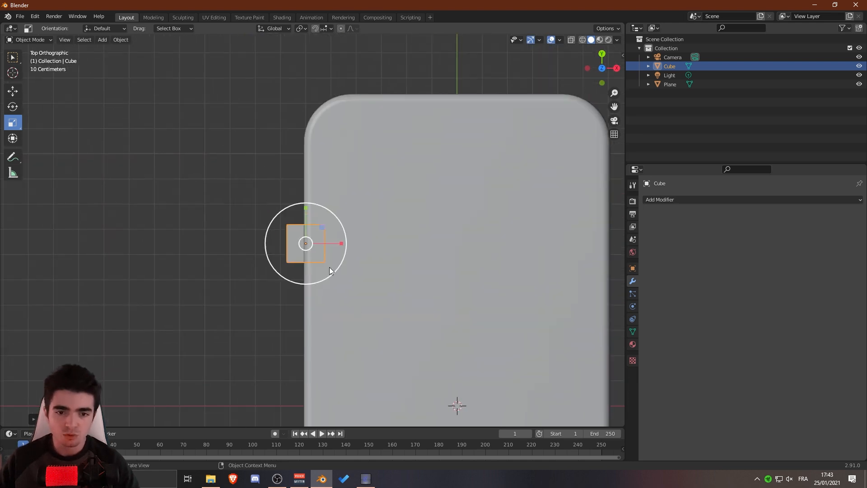
scroll(329, 267, "up", 2)
key("s")
key("y")
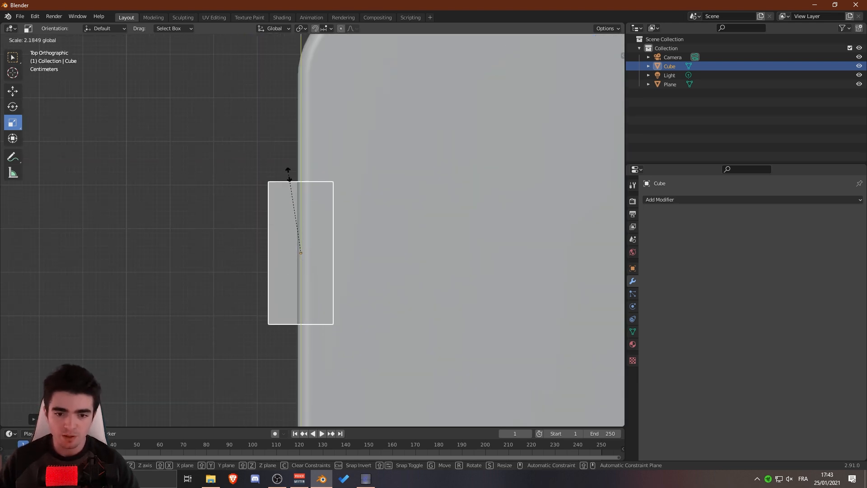
left_click(288, 175)
Step: In Edit Mode, duplicate the button block and move the copy across to the phone's right edge
middle_click_drag(287, 177, 331, 302)
key("KP_7")
middle_click_drag(405, 289, 183, 233, "shift")
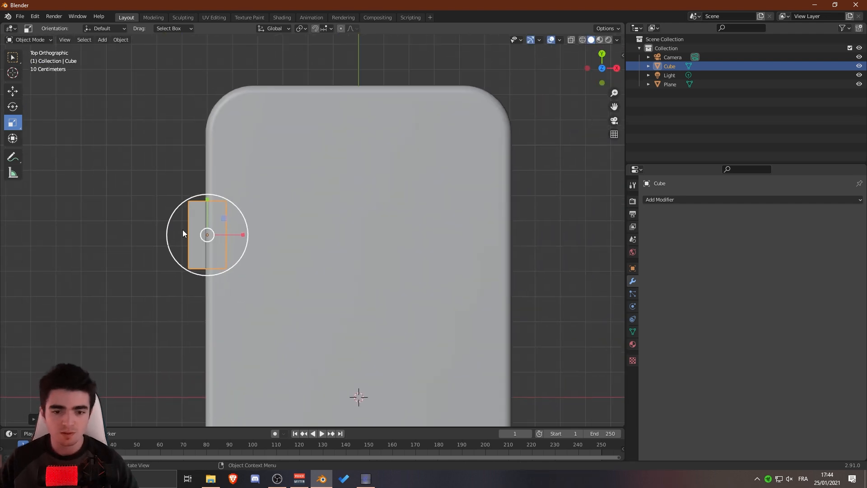
left_click(30, 40)
left_click(20, 60)
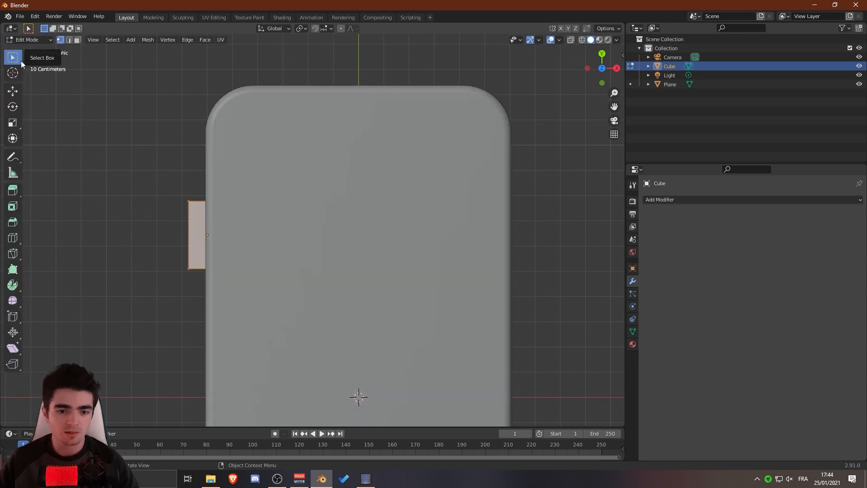
left_click(21, 41)
left_click(26, 61)
scroll(199, 223, "down", 3)
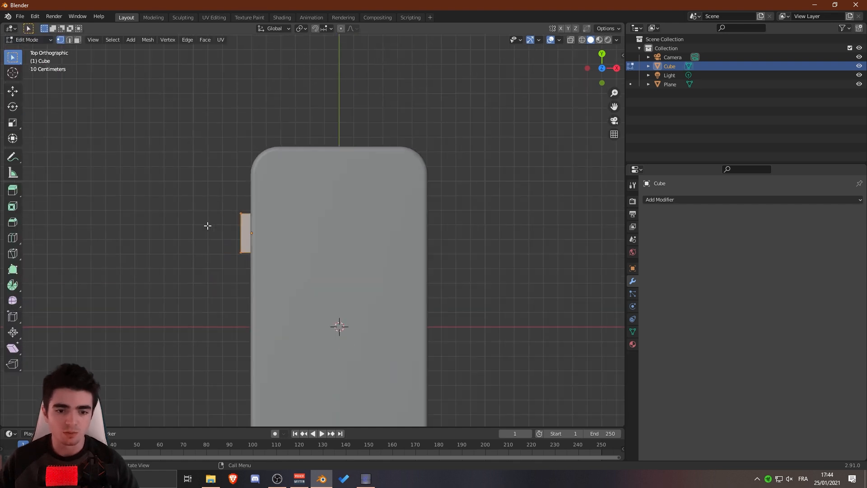
middle_click_drag(273, 237, 199, 221, "shift")
scroll(199, 221, "up", 2)
key("g")
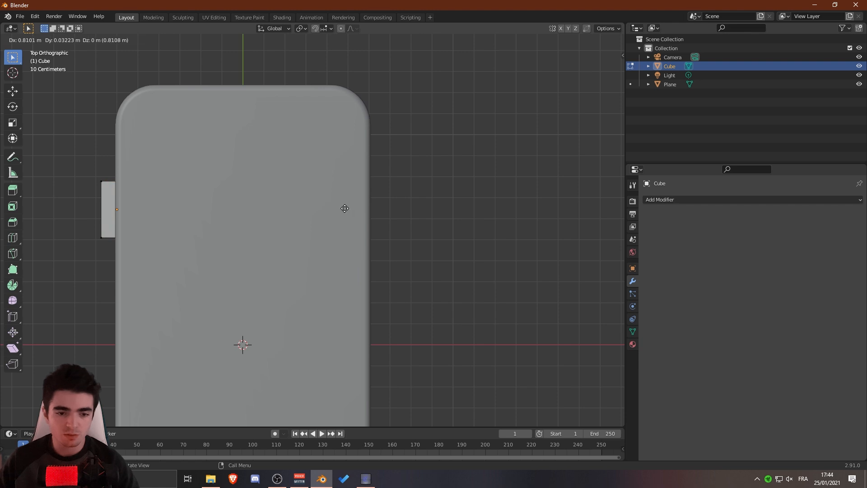
left_click(411, 211)
scroll(382, 219, "down", 2)
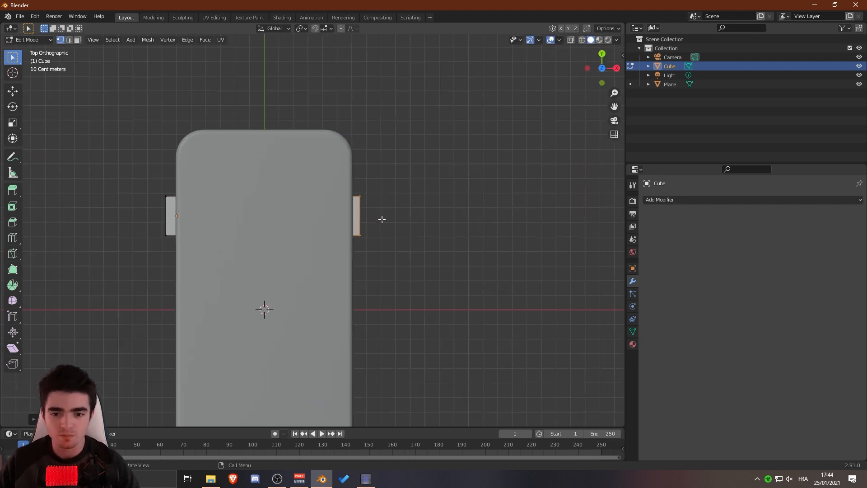
Step: Shorten the right-edge button copy to about 0.63 of its length along Y
middle_click_drag(381, 219, 252, 174)
scroll(302, 247, "up", 4)
middle_click_drag(304, 248, 380, 229)
key("s")
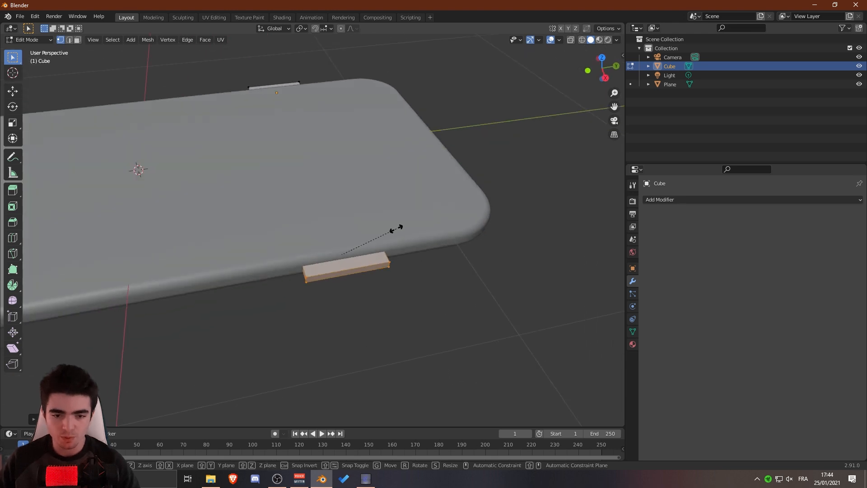
key("y")
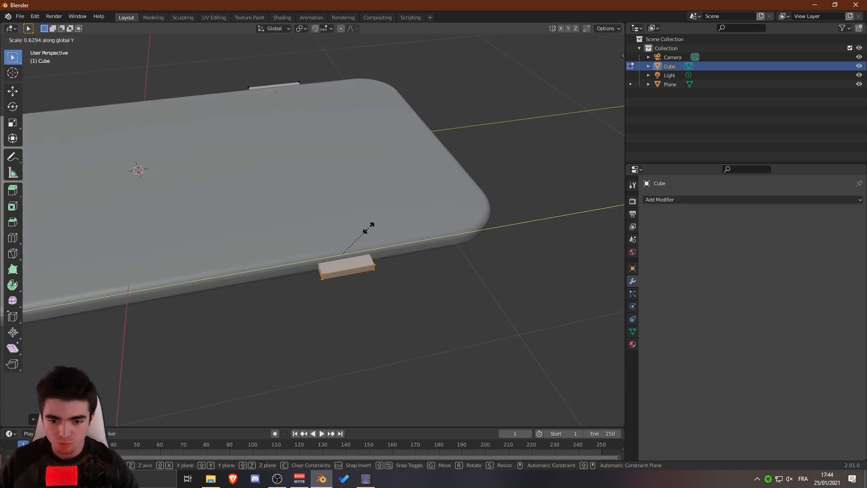
left_click(369, 228)
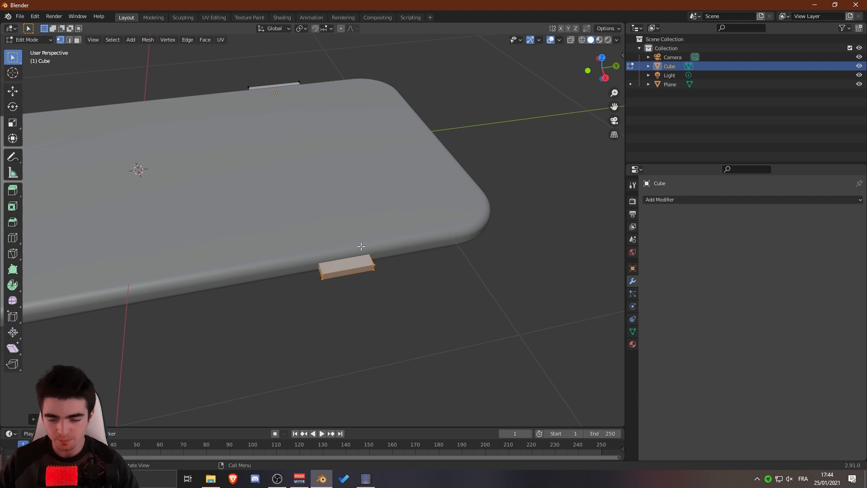
Step: Place a copy of the right-edge button about 0.18 m below the original along negative Y in top view
key("KP_7")
scroll(315, 229, "up", 2)
middle_click_drag(436, 245, 354, 230, "shift")
key("g")
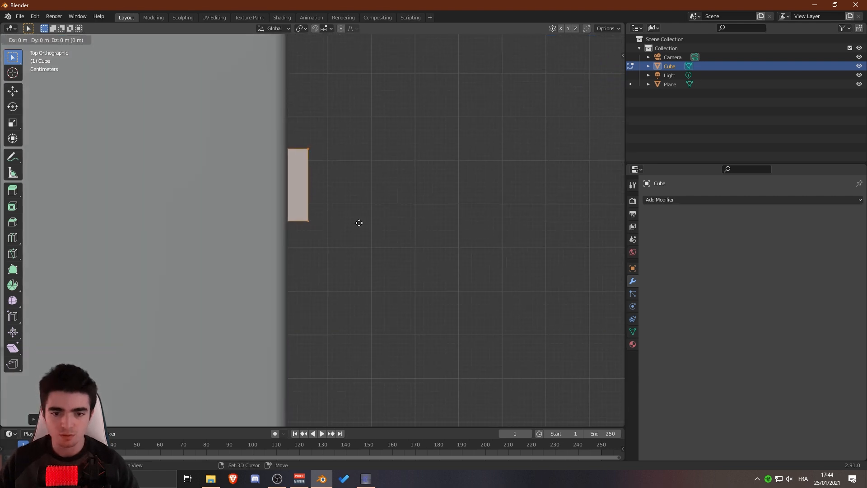
key("z")
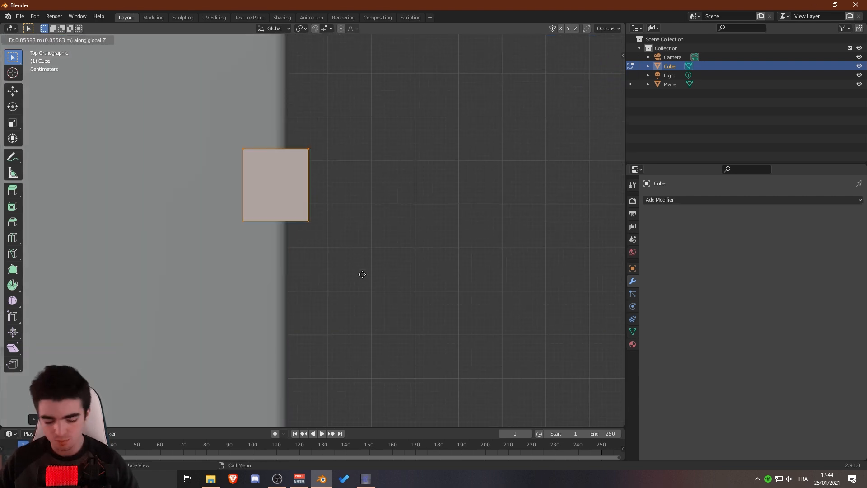
key("y")
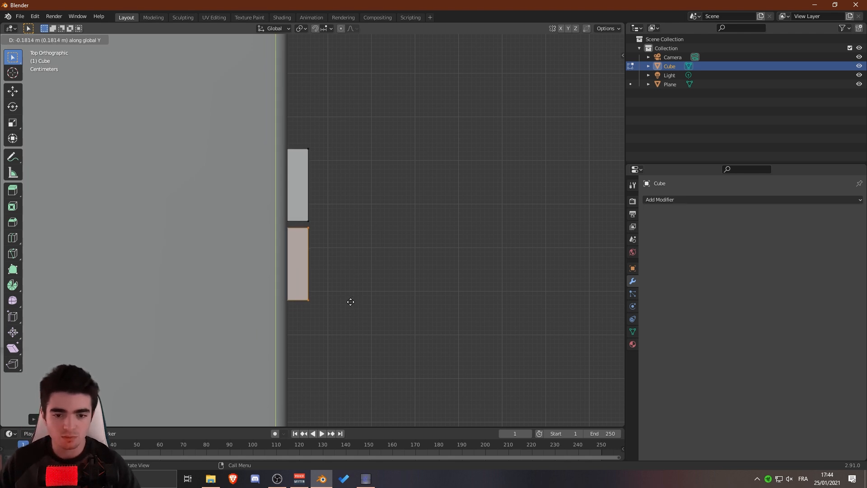
left_click(351, 301)
Step: Separate the lower right-edge button from the mesh into its own object by selection
middle_click_drag(309, 285, 190, 277)
key("Tab")
key("Tab")
scroll(366, 284, "down", 3)
middle_click_drag(202, 250, 372, 292)
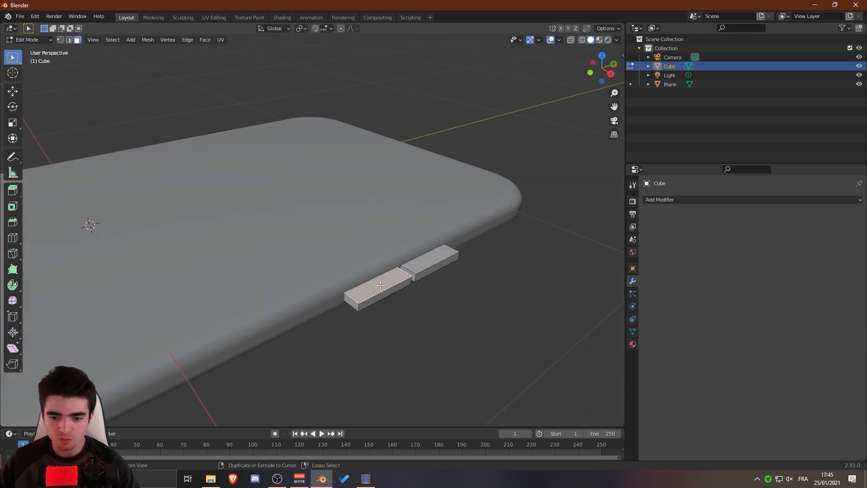
key("p")
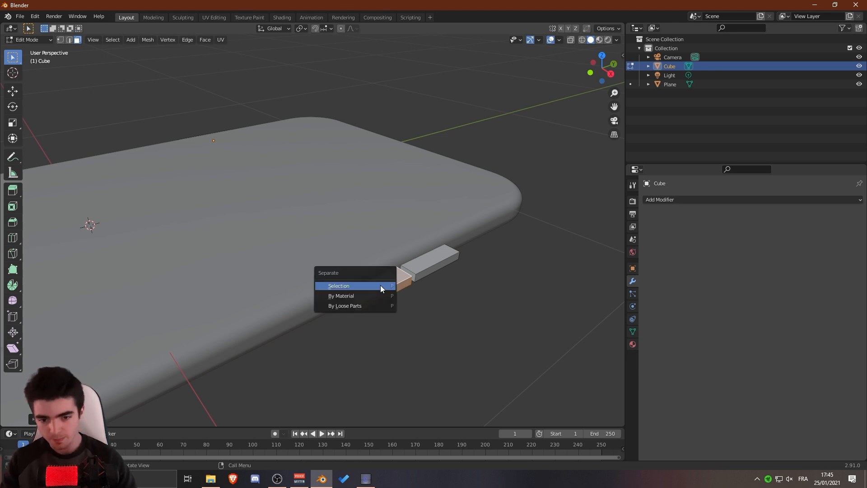
left_click(432, 262)
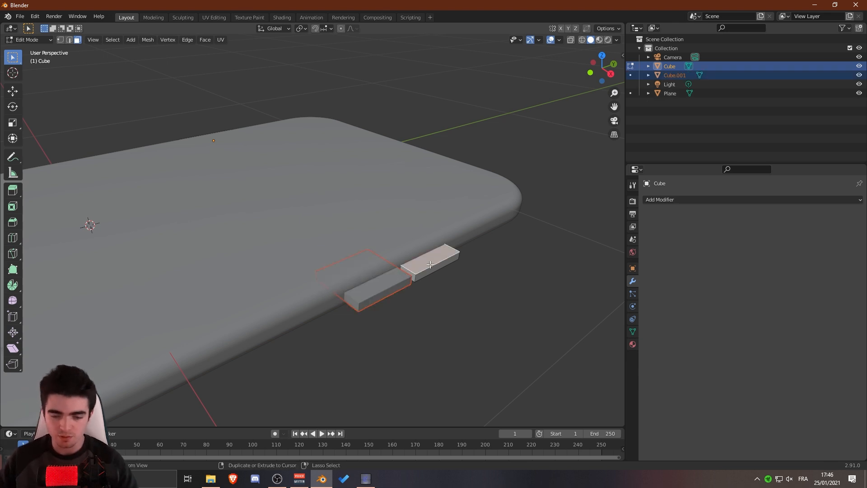
Step: Separate the upper right-edge button into its own object and select it in Object Mode
key("Tab")
key("Tab")
left_click(431, 264)
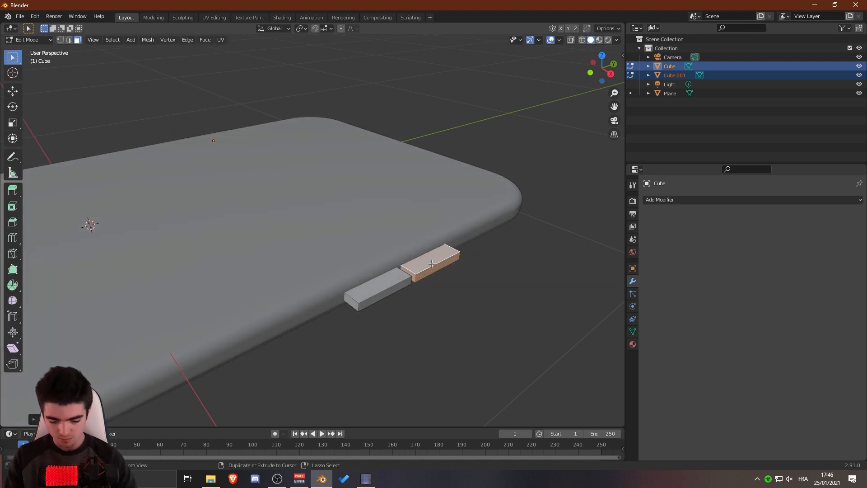
key("p")
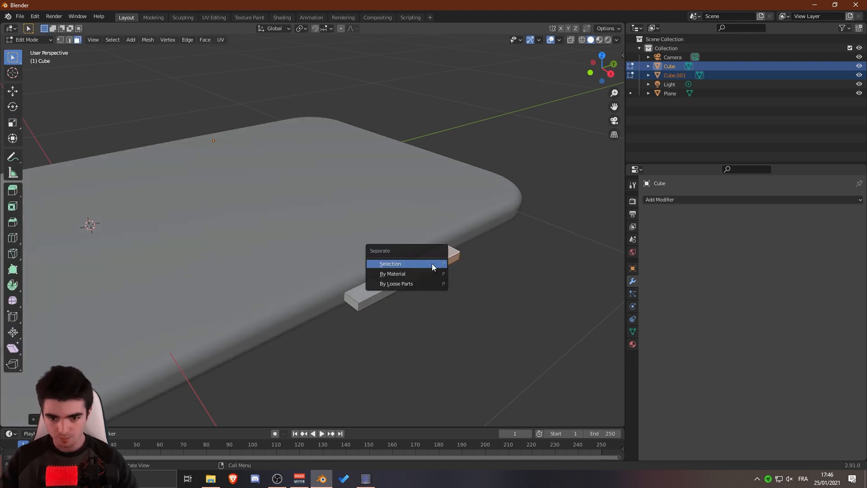
left_click(431, 263)
key("Tab")
left_click(492, 273)
left_click(432, 264)
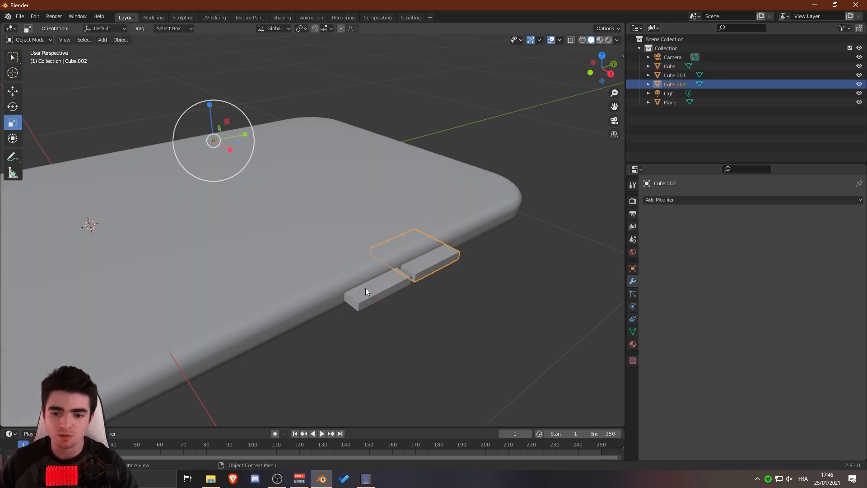
Step: Focus on the left-edge button and select its whole mesh in Edit Mode
middle_click_drag(365, 286, 153, 181)
left_click(318, 313)
key("KP_Decimal")
left_click(27, 39)
left_click(23, 59)
middle_click_drag(289, 235, 394, 250)
key("a")
key("ctrl+b")
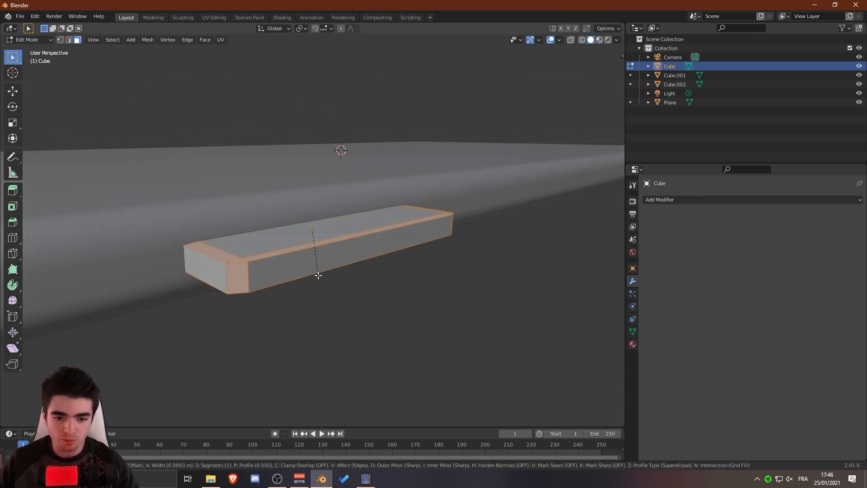
scroll(313, 280, "up", 1)
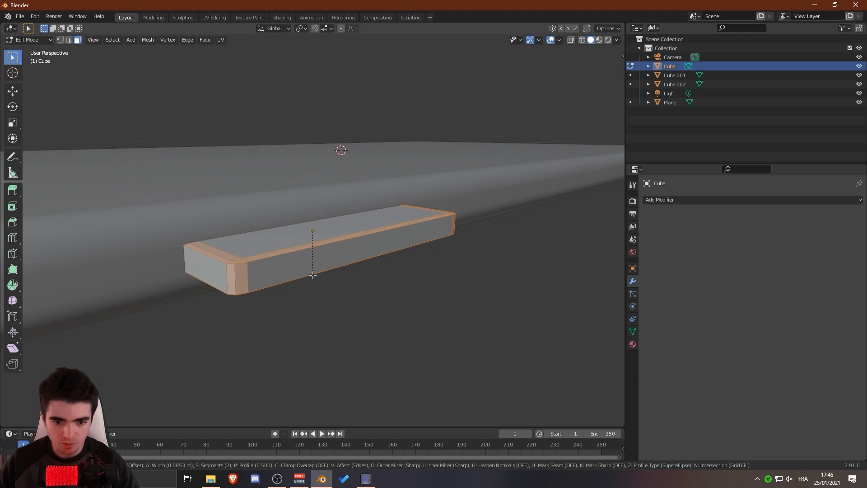
key("Escape")
Step: Return to Object Mode and apply the scale of the left-edge button
middle_click_drag(316, 271, 193, 316)
scroll(193, 316, "up", 2)
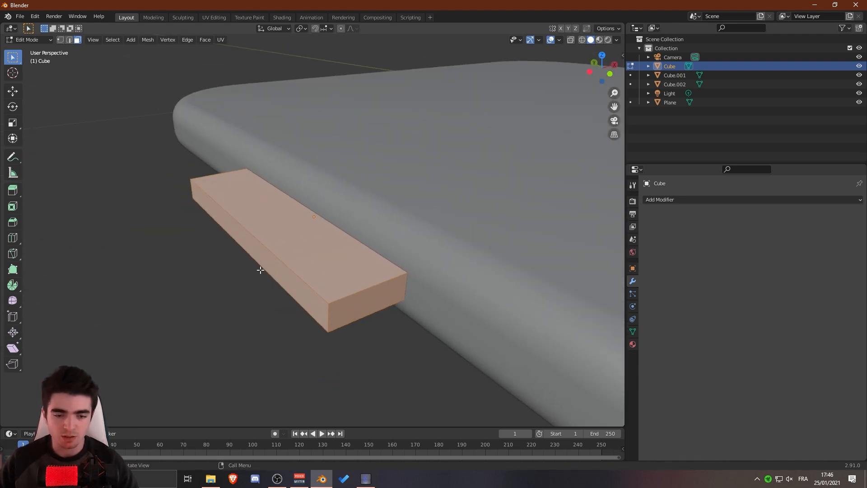
left_click(32, 40)
left_click(28, 52)
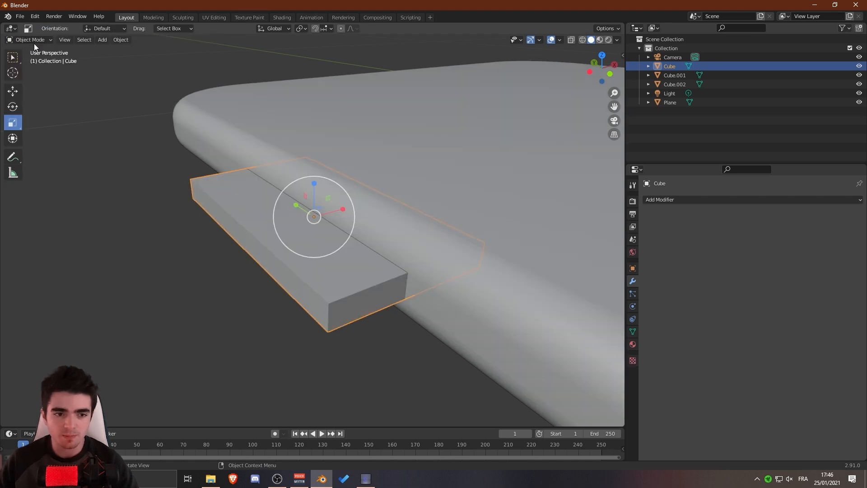
right_click(317, 248)
key("Escape")
key("ctrl+a")
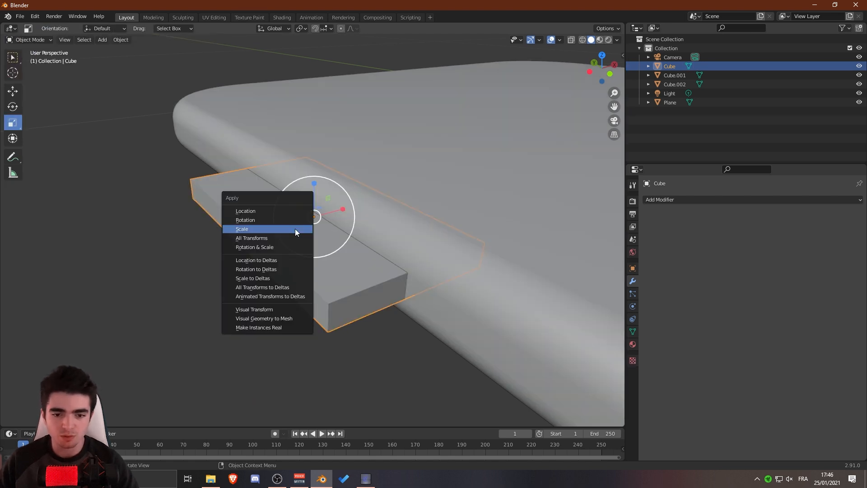
left_click(235, 228)
Step: In Edit Mode, bevel all edges of the left-edge button with 6 segments and a width of about 0.01 m
middle_click_drag(235, 229, 213, 235)
left_click(32, 40)
left_click(23, 60)
middle_click_drag(287, 246, 313, 258)
key("ctrl+b")
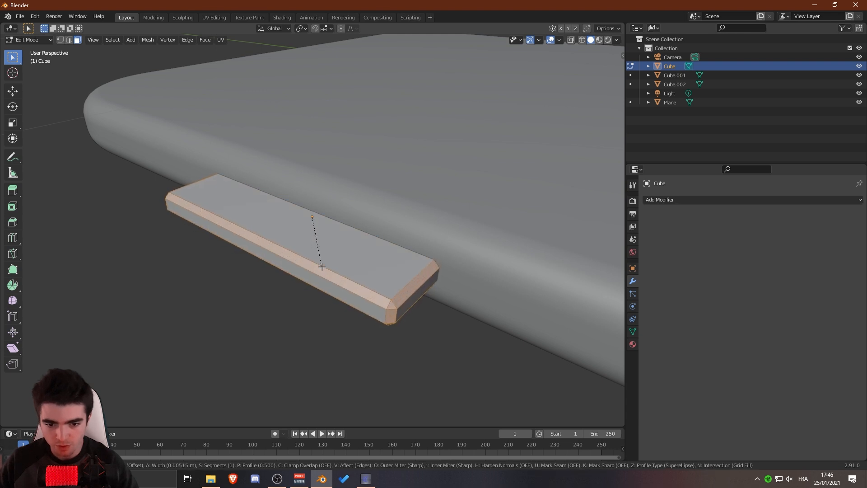
scroll(325, 268, "up", 5)
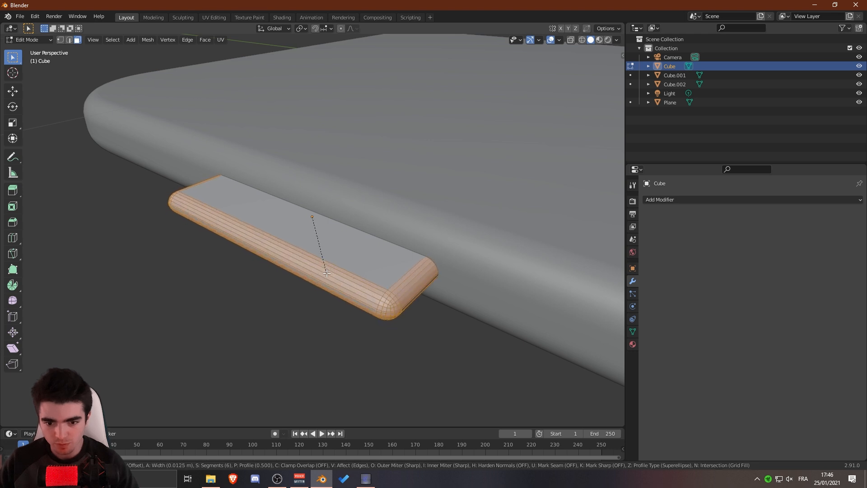
left_click(322, 273)
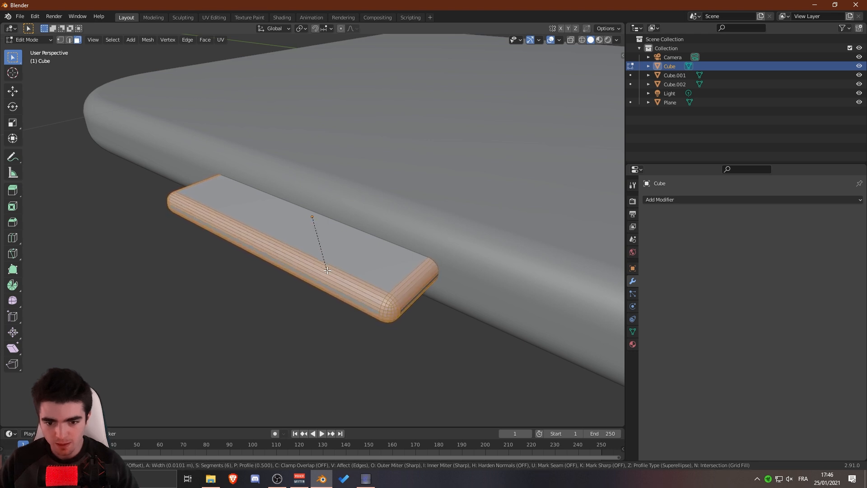
Step: Shade the bevelled left-edge button smooth in Object Mode
middle_click_drag(321, 273, 389, 198)
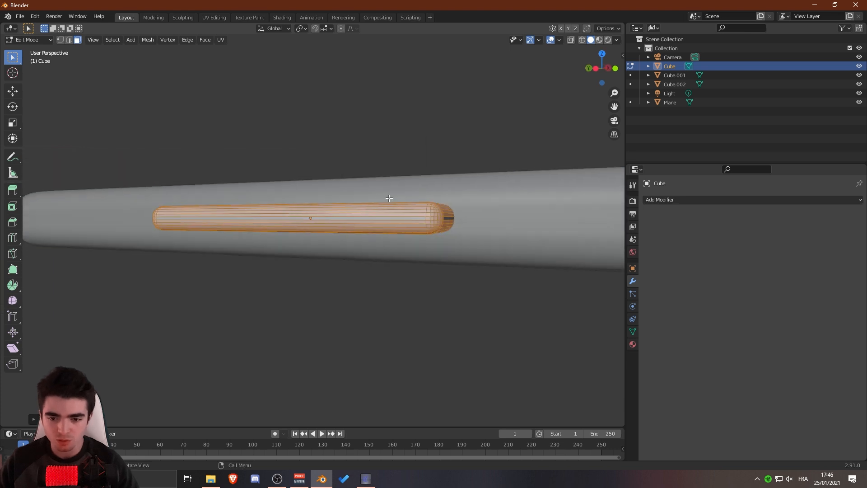
middle_click_drag(459, 224, 286, 291)
key("Tab")
right_click(346, 223)
left_click(345, 224)
Step: Delete both unbevelled buttons from the phone's right edge
scroll(286, 291, "down", 5)
key("KP_7")
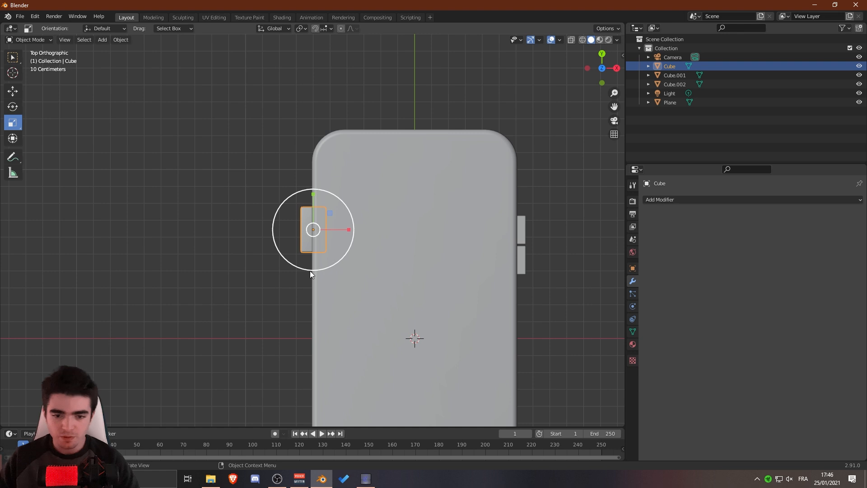
scroll(388, 239, "up", 2)
middle_click_drag(468, 212, 328, 214, "shift")
left_click(472, 228)
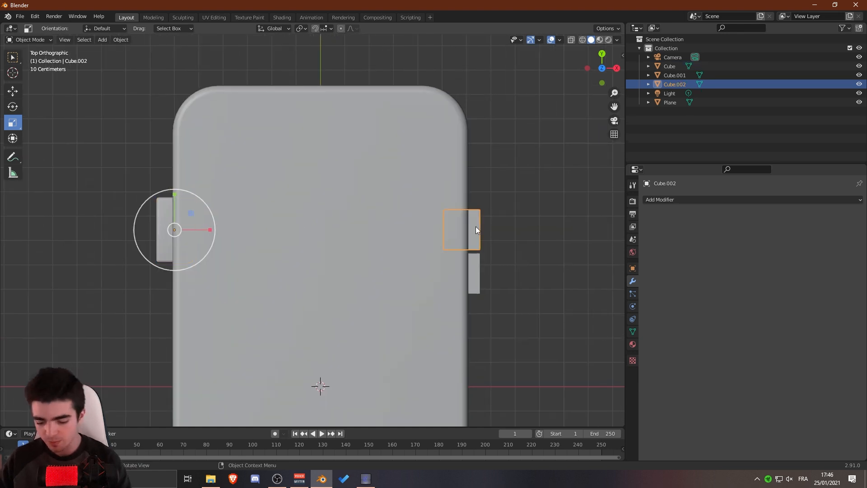
key("Delete")
left_click(473, 264)
key("Delete")
Step: Duplicate the bevelled left-edge button and place the copy across on the phone's right edge
left_click(167, 229)
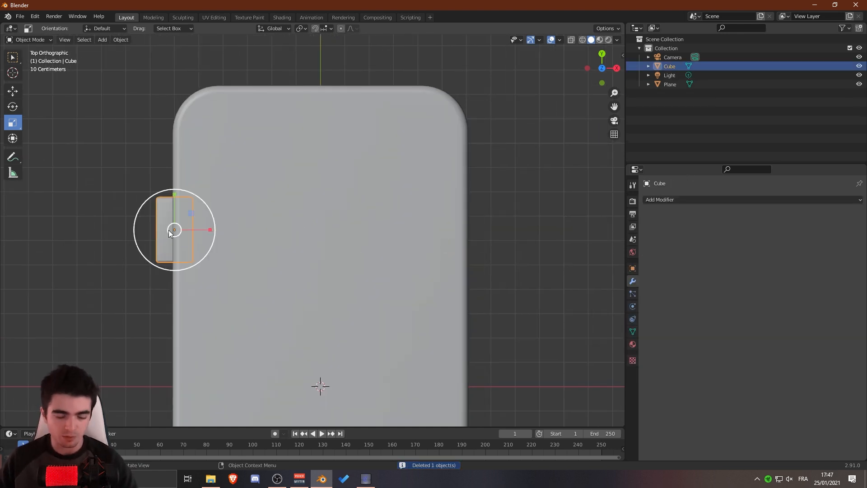
key("shift+d")
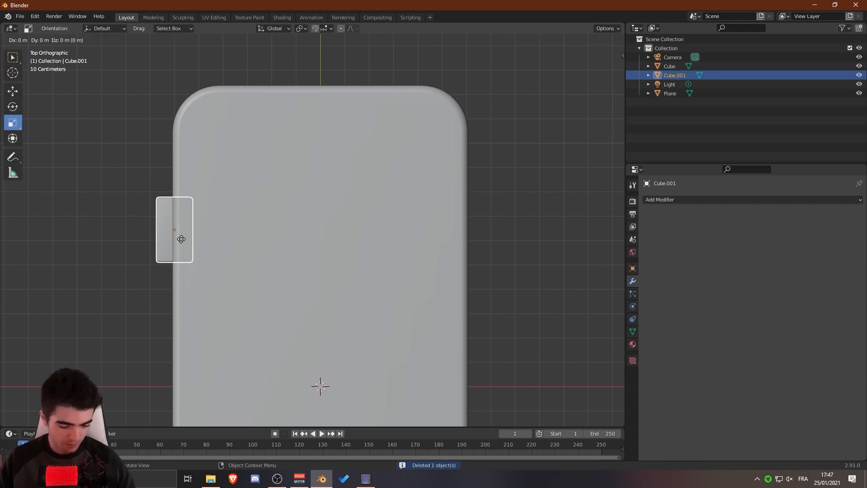
left_click(477, 250)
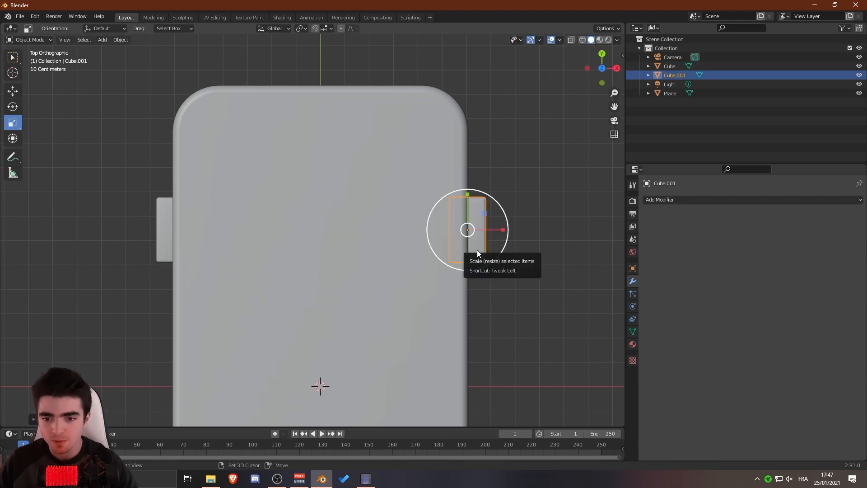
Step: Scale the right-edge button to about 0.65 along Y and move it about 0.05 m up along Y
key("s")
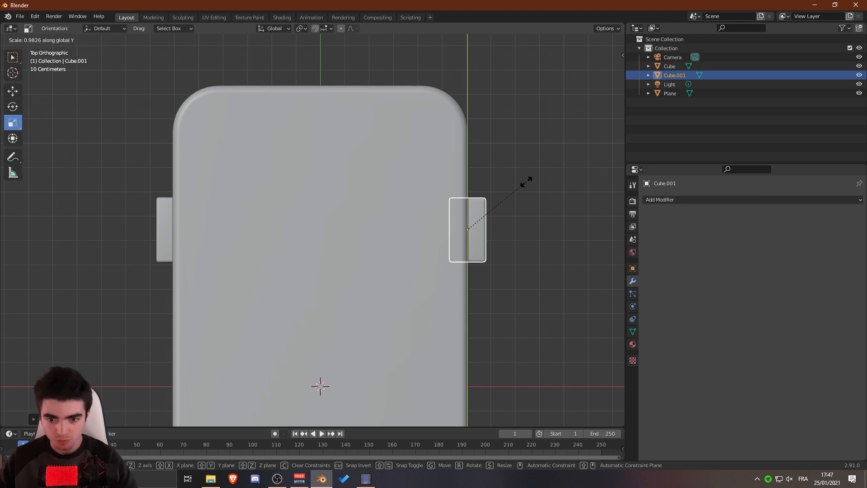
left_click(505, 196)
key("g")
key("z")
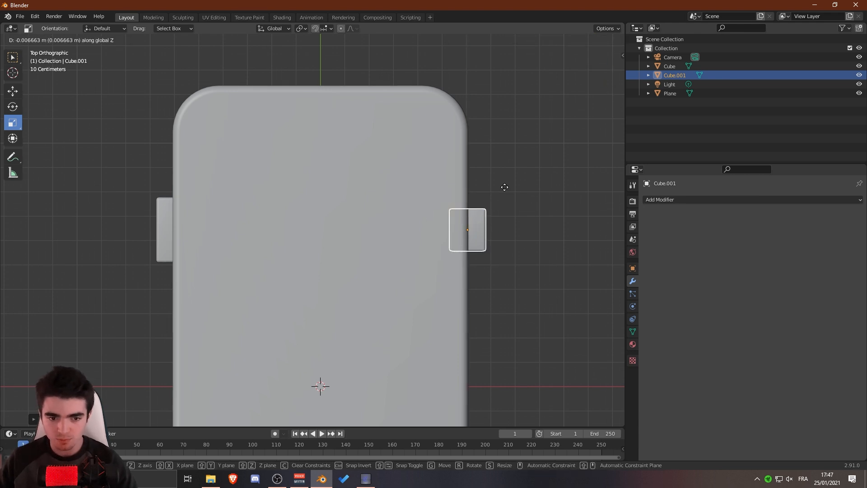
left_click(506, 188)
key("g")
key("y")
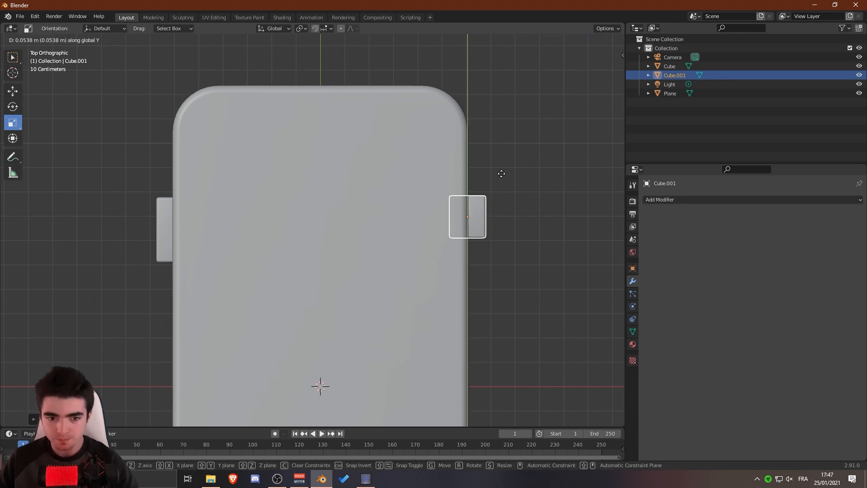
left_click(500, 175)
Step: Duplicate the shortened right-edge button and place the copy about 0.18 m below it along Y
key("shift+d")
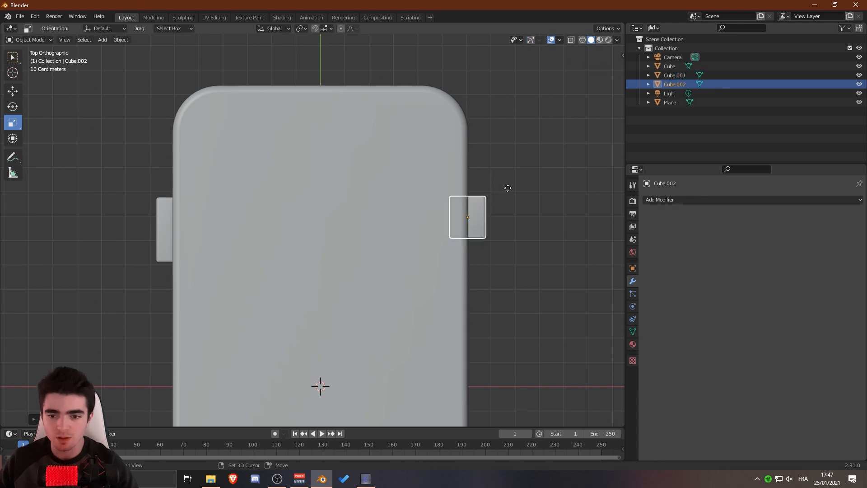
key("y")
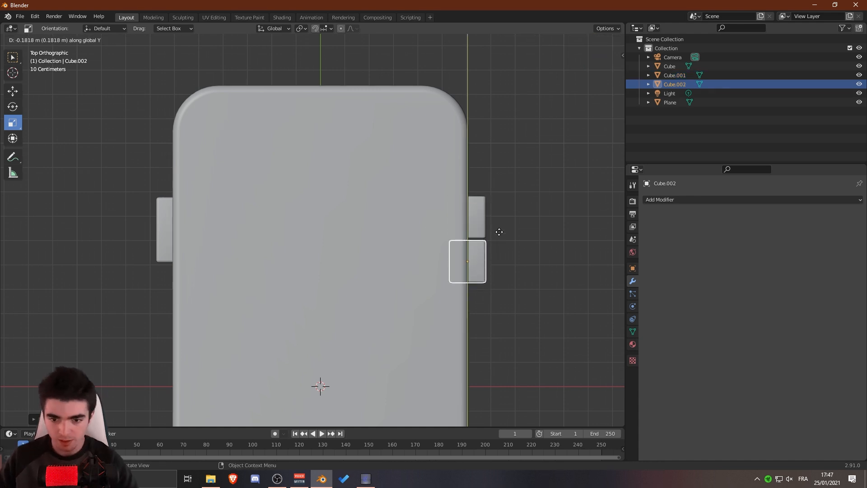
left_click(497, 234)
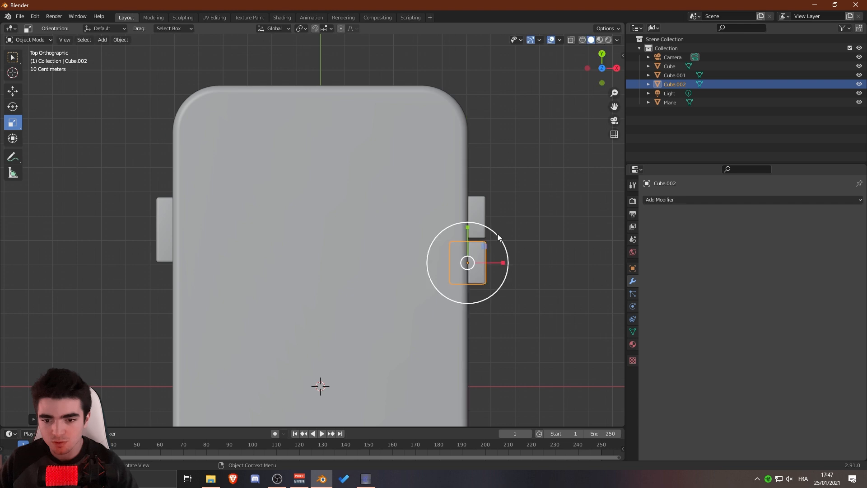
Step: Duplicate the lower right-edge button and move the copy below the phone's bottom edge, near the vertical centre line
scroll(497, 234, "down", 3)
middle_click_drag(370, 337, 367, 150, "shift")
scroll(397, 141, "down", 3)
key("shift+d")
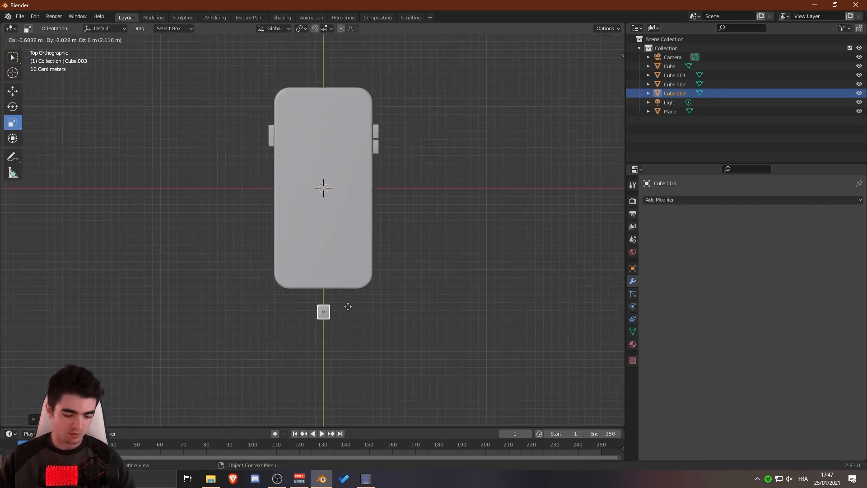
key("y")
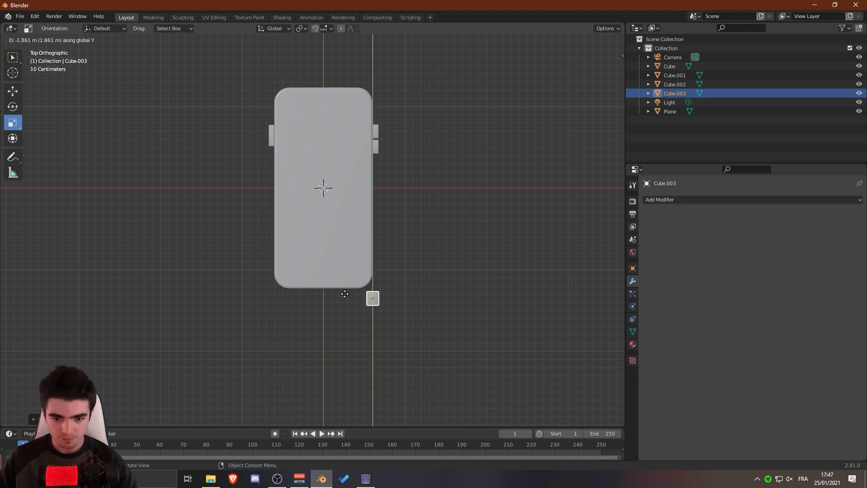
left_click(344, 294)
key("g")
key("x")
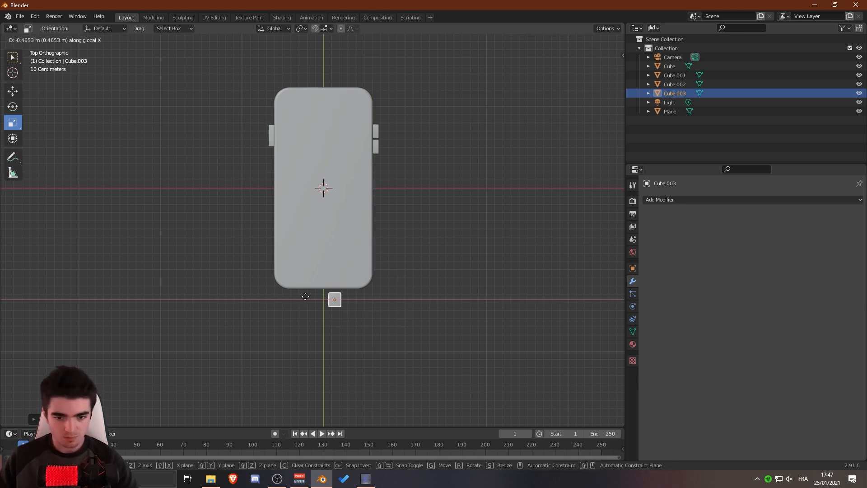
left_click(296, 296)
Step: Set the X location of the block below the phone to 0 m
scroll(301, 302, "up", 12)
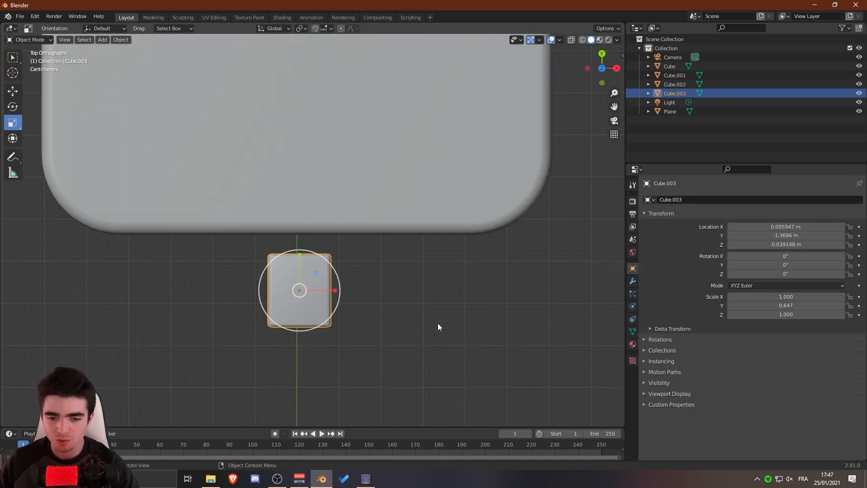
middle_click_drag(441, 315, 448, 297, "shift")
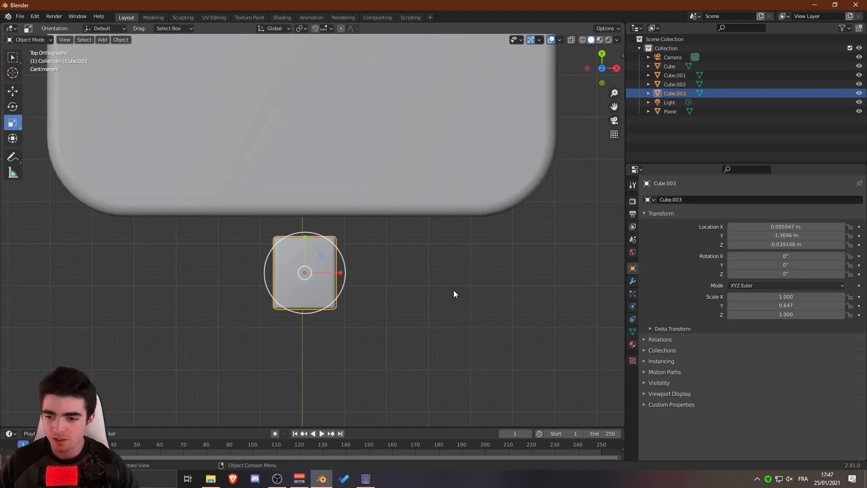
scroll(453, 290, "up", 1)
left_click(759, 227)
type("0")
key("Return")
Step: Move the charging-port block about 0.15 m up along Y so it overlaps the phone's bottom edge
scroll(343, 296, "up", 2)
middle_click_drag(367, 252, 391, 248, "shift")
scroll(407, 260, "up", 3)
key("g")
key("y")
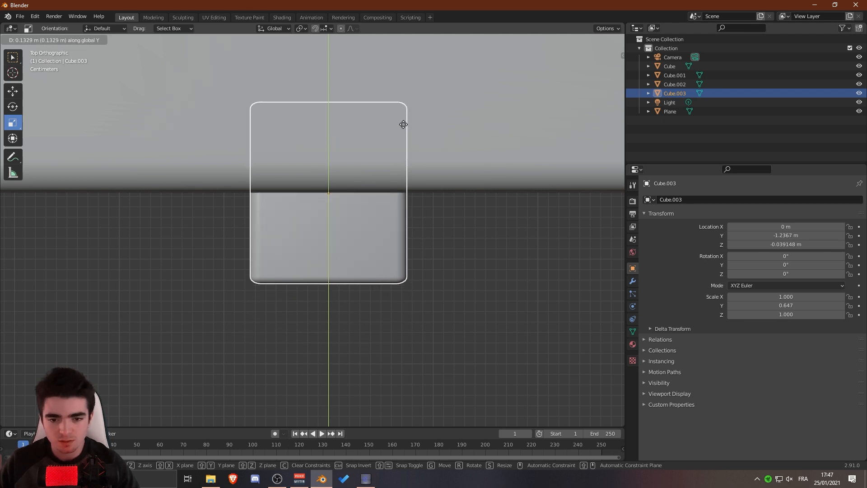
left_click(401, 100)
scroll(392, 149, "down", 10)
middle_click_drag(411, 148, 265, 104, "shift")
left_click(398, 181)
scroll(288, 164, "up", 3)
middle_click_drag(288, 164, 338, 310)
left_click(323, 294)
left_click(323, 293)
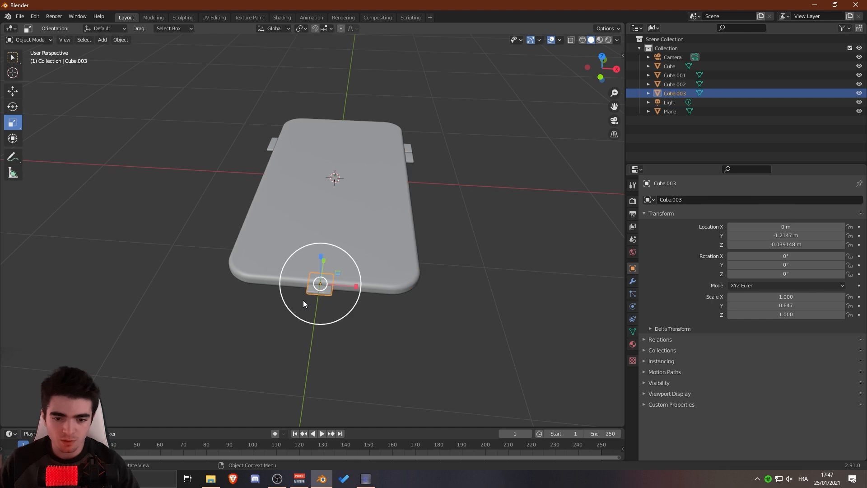
middle_click_drag(273, 282, 316, 300)
Step: Add a cylinder and move it to the phone's bottom edge, about X -0.30 m and Y -1.24 m
key("KP_7")
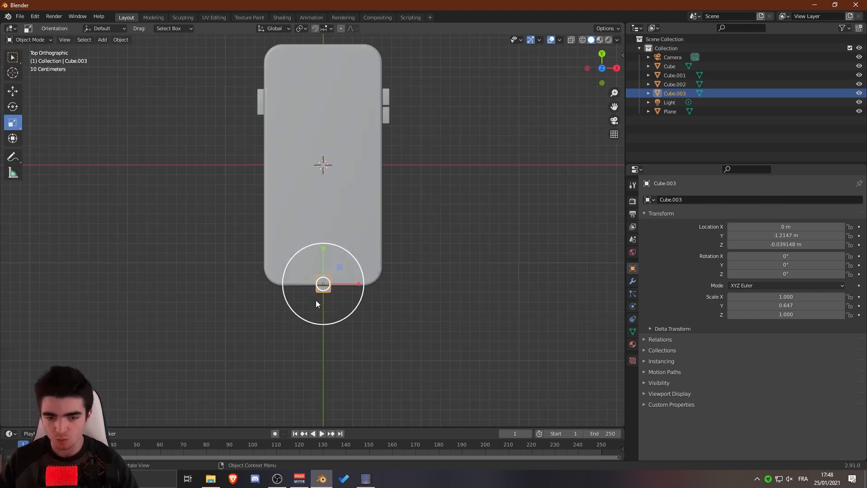
key("shift+a")
mouse_move(294, 285)
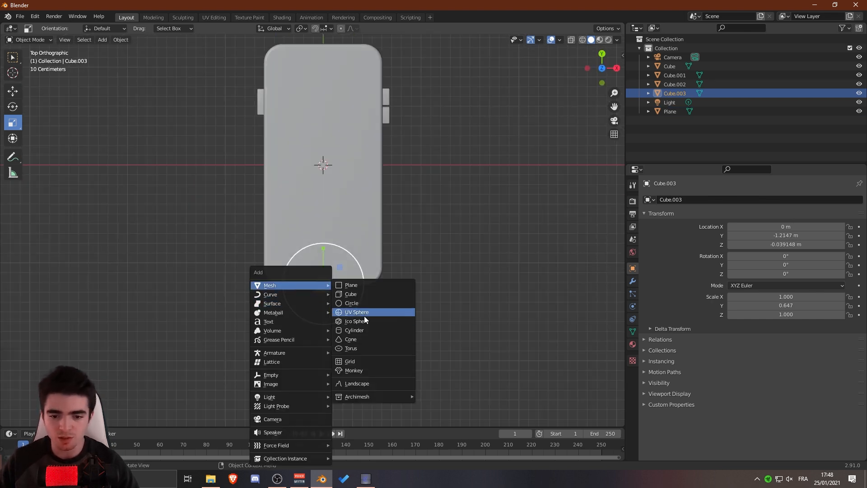
left_click(360, 330)
scroll(334, 239, "down", 3)
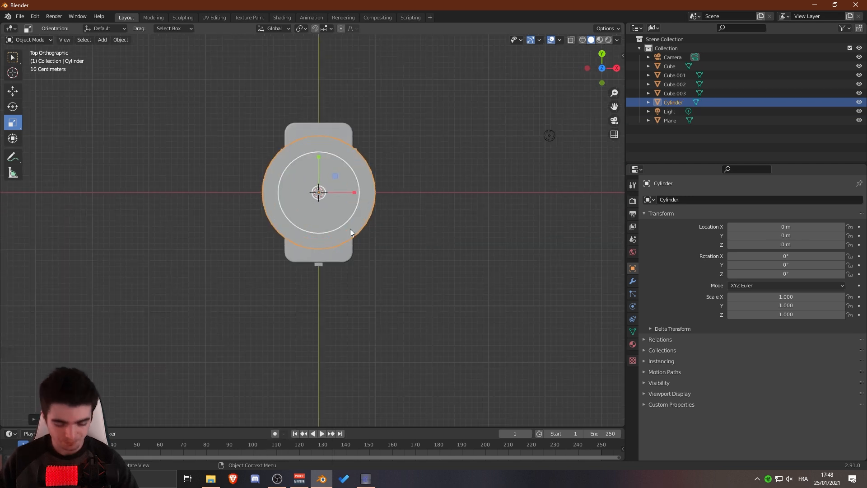
key("g")
left_click(337, 302)
middle_click_drag(313, 305, 392, 251)
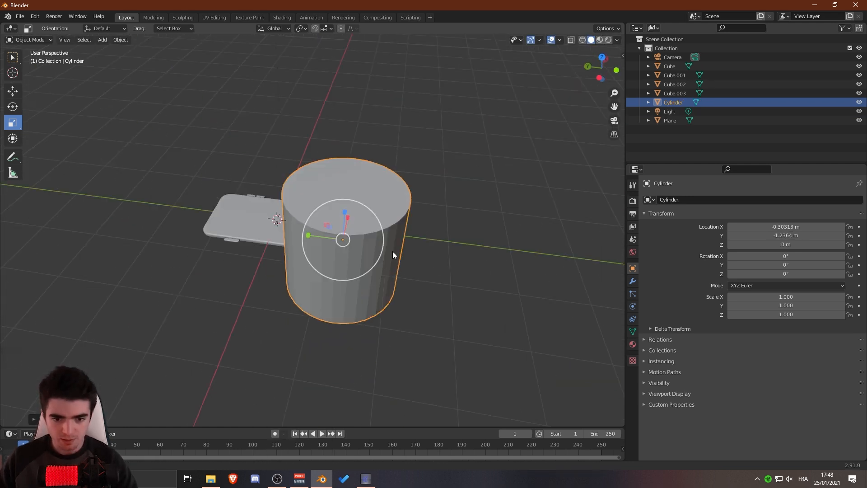
Step: Rotate the cylinder 90° about X and scale it uniformly down to about 0.018
scroll(440, 280, "up", 2)
type("rx")
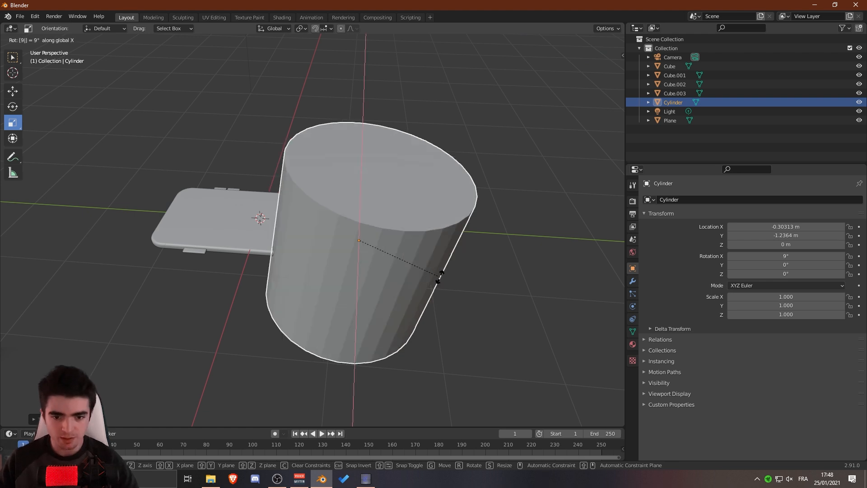
type("90")
key("Return")
key("s")
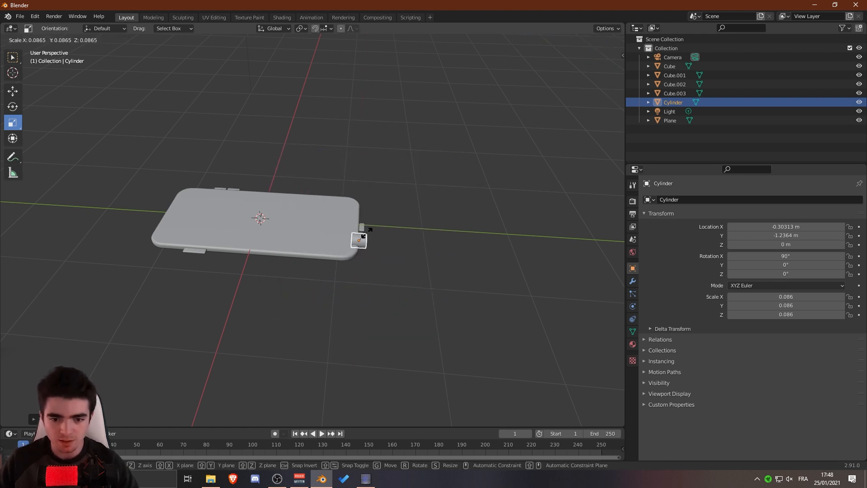
left_click(370, 237)
Step: In front view, shrink the cylinder to a scale of about 0.012 and place it at about X -0.35 m, Z -0.037 m
key("KP_1")
scroll(367, 245, "up", 4)
scroll(366, 248, "up", 4)
key("g")
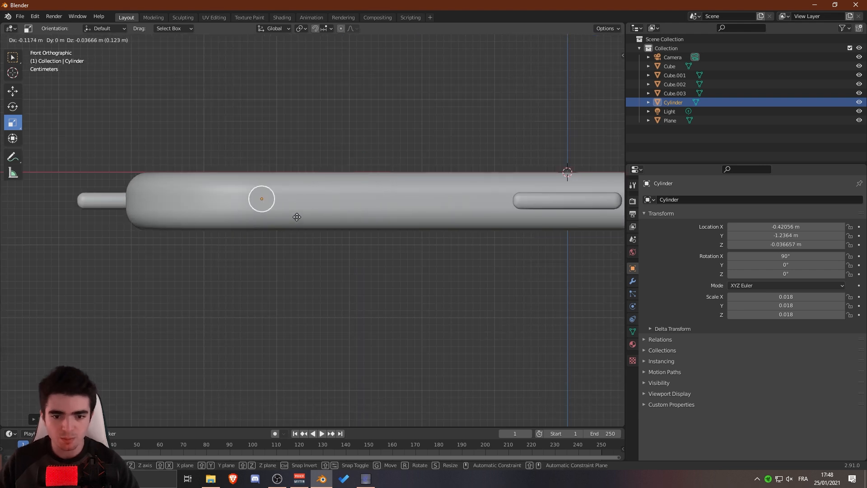
left_click(304, 213)
key("s")
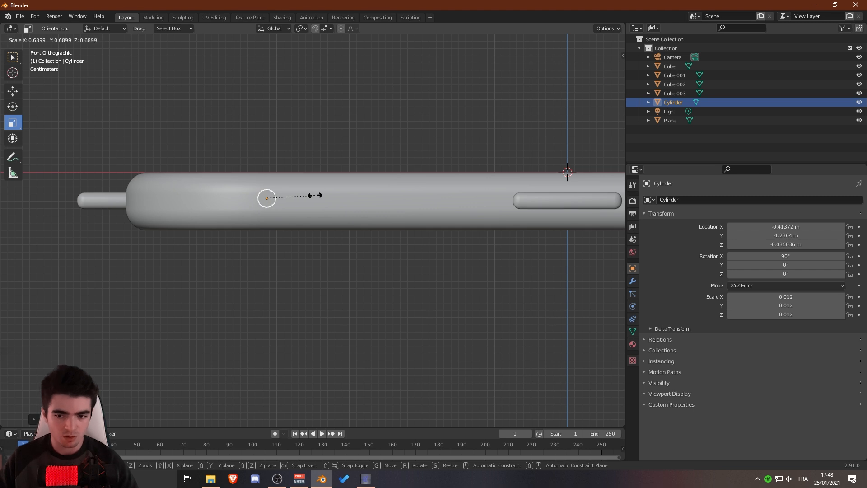
left_click(315, 195)
key("g")
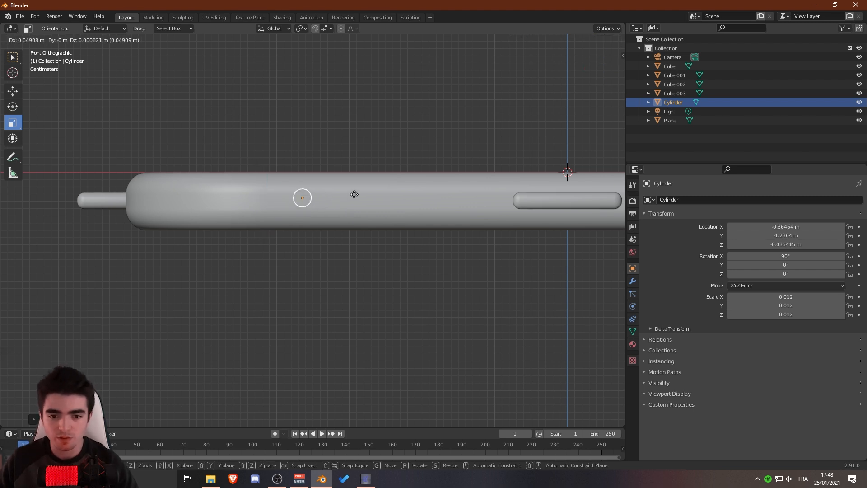
left_click(361, 196)
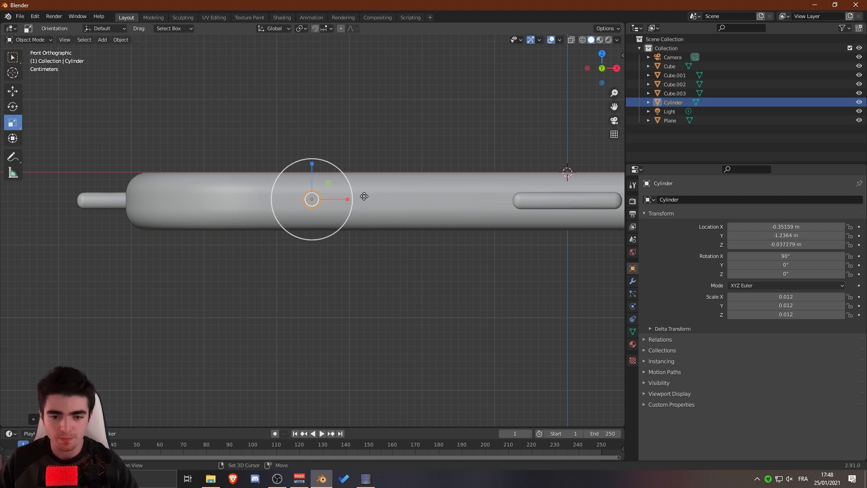
Step: Duplicate the small cylinder twice along X at about 0.03 m spacing to form a row of three
key("shift+d")
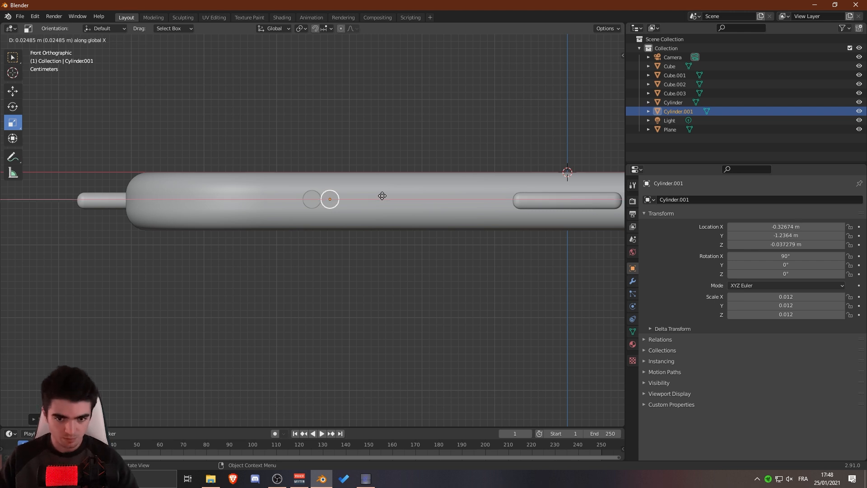
left_click(385, 198)
scroll(383, 200, "up", 3)
middle_click_drag(383, 200, 289, 243, "shift")
scroll(296, 251, "down", 2)
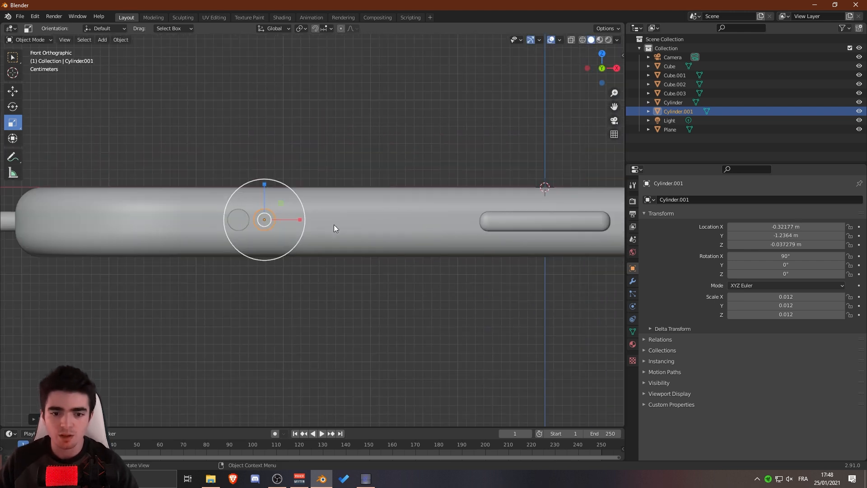
key("shift+d")
key("x")
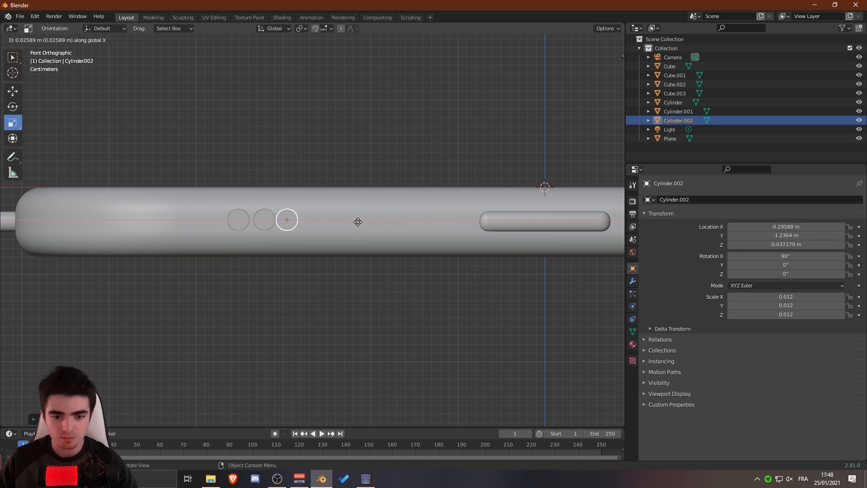
left_click(361, 220)
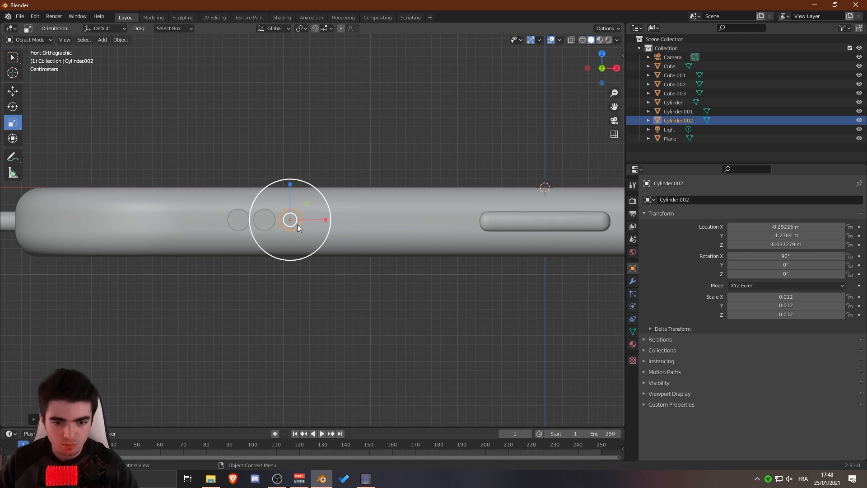
Step: Duplicate the row of three cylinders and move the copies about 0.09 m along X to continue the row
left_click(264, 220, "shift")
left_click(238, 219, "shift")
key("shift+d")
key("x")
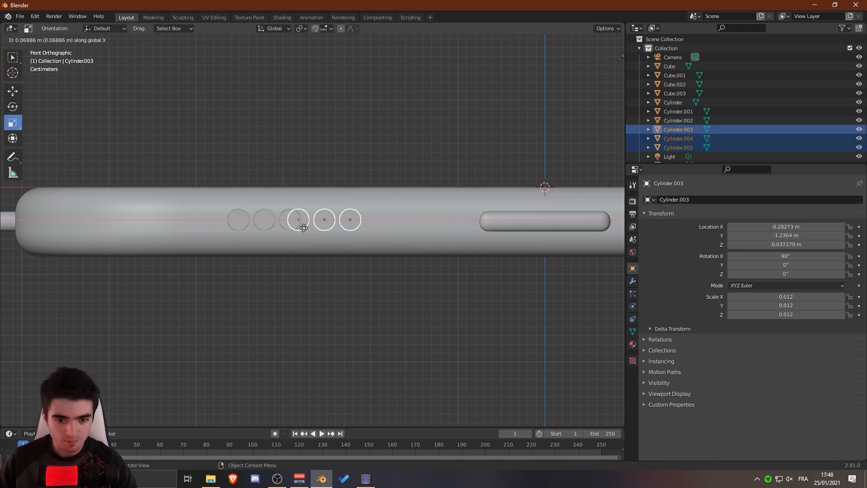
left_click(317, 229)
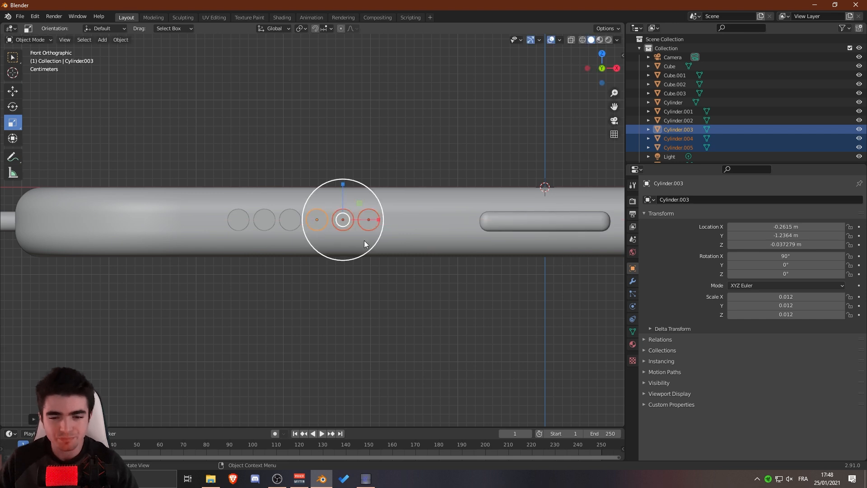
scroll(299, 245, "down", 3)
scroll(245, 235, "up", 2)
scroll(360, 243, "down", 3)
scroll(316, 246, "up", 2)
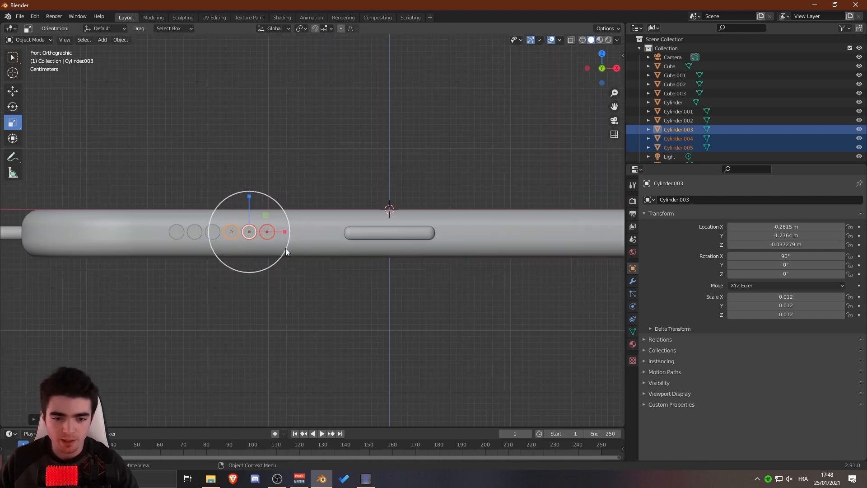
Step: Duplicate all six cylinders and place the copies about 0.55 m along X, on the other side of the charging-port block
left_click(215, 233, "shift")
left_click(194, 232, "shift")
left_click(178, 233, "shift")
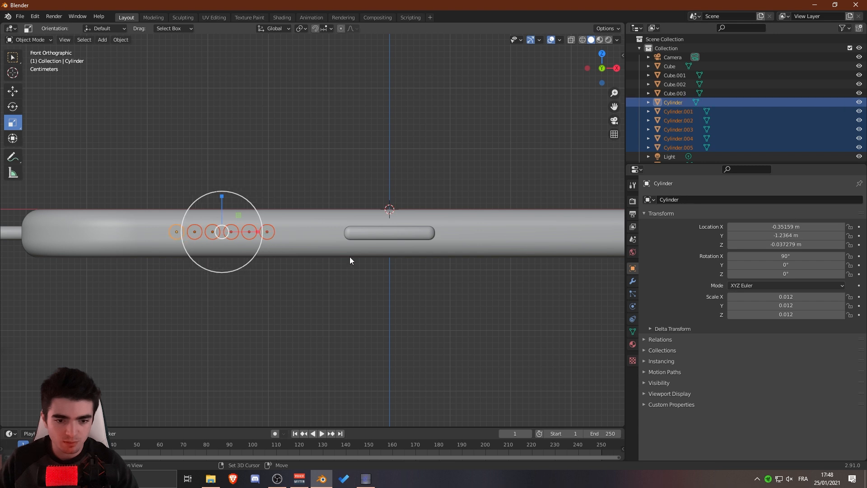
scroll(350, 256, "down", 1)
middle_click_drag(349, 257, 264, 268, "shift")
key("shift+d")
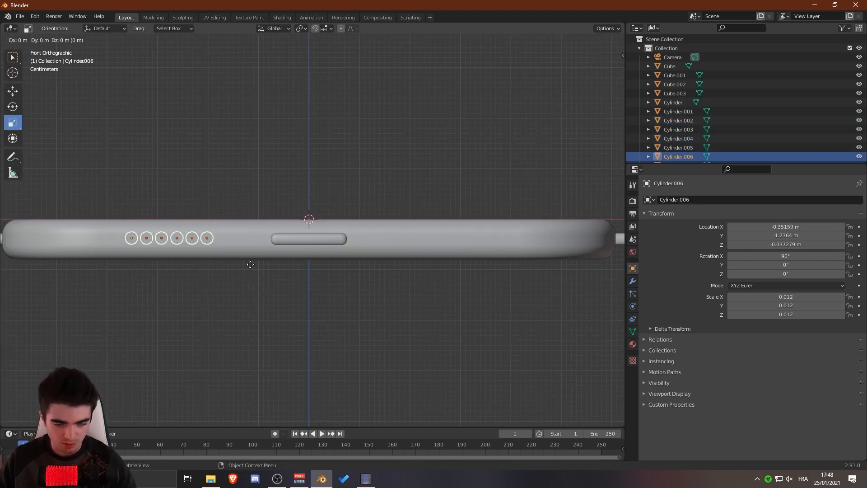
left_click(467, 253)
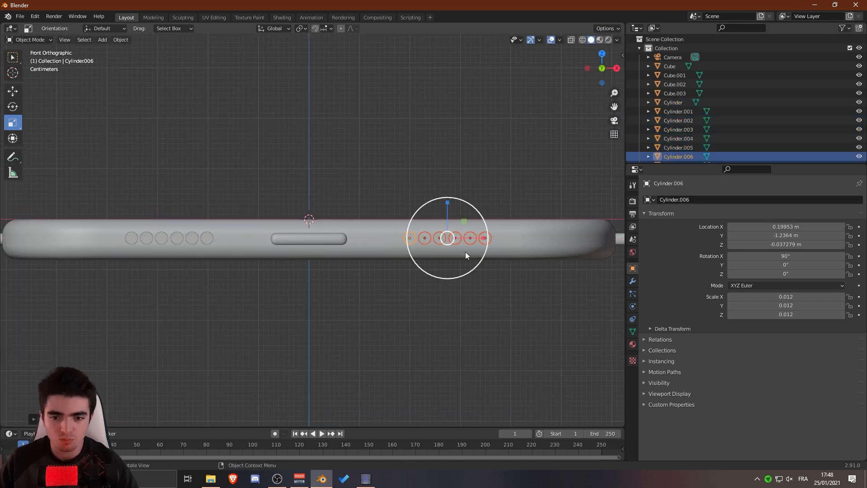
Step: Join both rows of cylinders, the charging-port block and the three side buttons into a single object
middle_click_drag(467, 253, 399, 297)
scroll(460, 307, "down", 2)
left_click(458, 299)
middle_click_drag(458, 299, 473, 204)
scroll(463, 335, "up", 3)
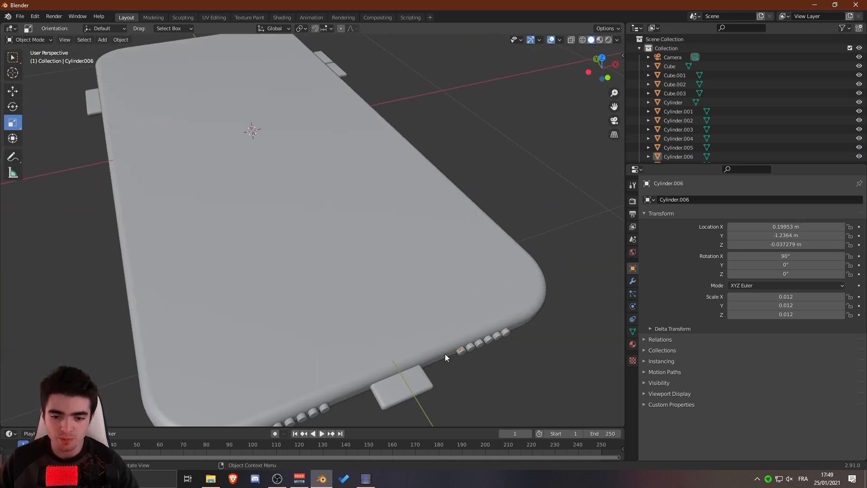
middle_click_drag(445, 354, 456, 327)
left_click(505, 318)
left_click(492, 319, "shift")
left_click(481, 321, "shift")
left_click(471, 324, "shift")
left_click(462, 326, "shift")
left_click(447, 326, "shift")
left_click(361, 355, "shift")
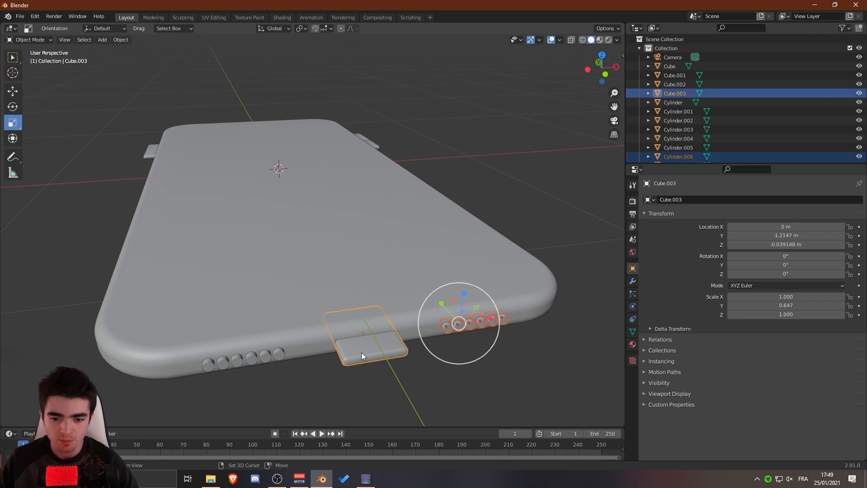
left_click(265, 354, "shift")
left_click(263, 357, "shift")
left_click(250, 360, "shift")
left_click(236, 362, "shift")
left_click(222, 364, "shift")
left_click(208, 364, "shift")
left_click(147, 153, "shift")
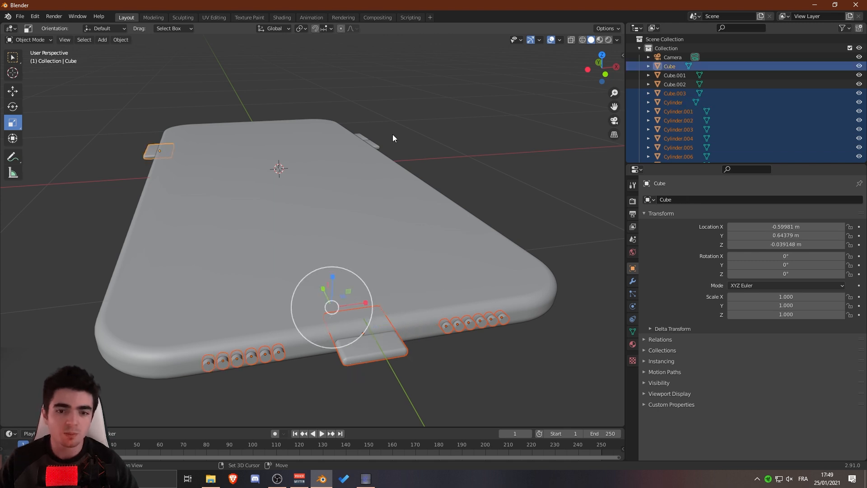
left_click(361, 135, "shift")
middle_click_drag(369, 141, 334, 176)
left_click(525, 116, "shift")
left_click(583, 134, "shift")
left_click(576, 150, "shift")
scroll(484, 226, "down", 3)
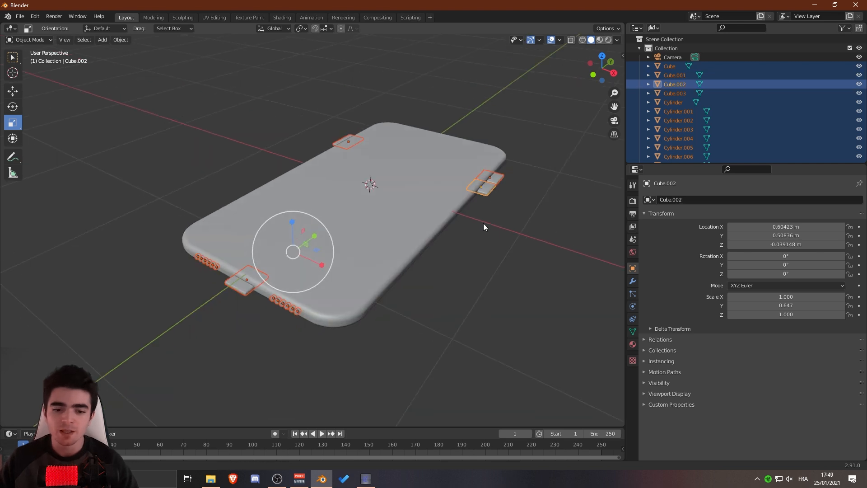
key("ctrl+j")
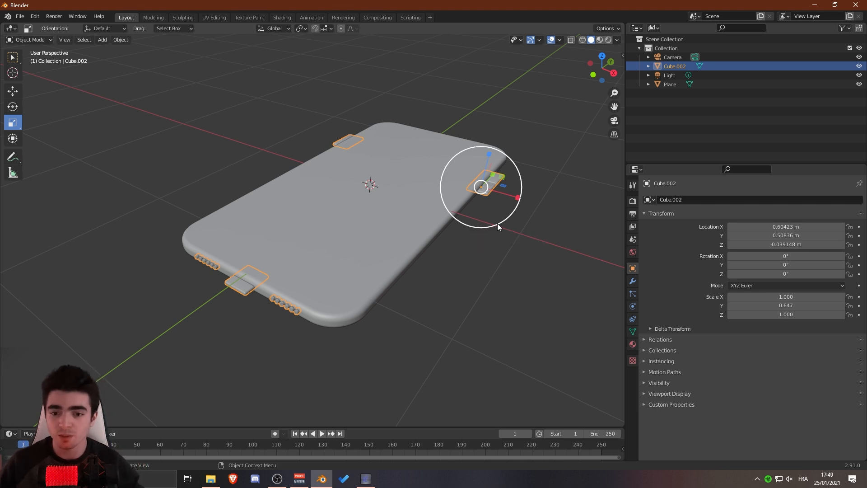
left_click(496, 277)
middle_click_drag(496, 277, 477, 219)
left_click(477, 209)
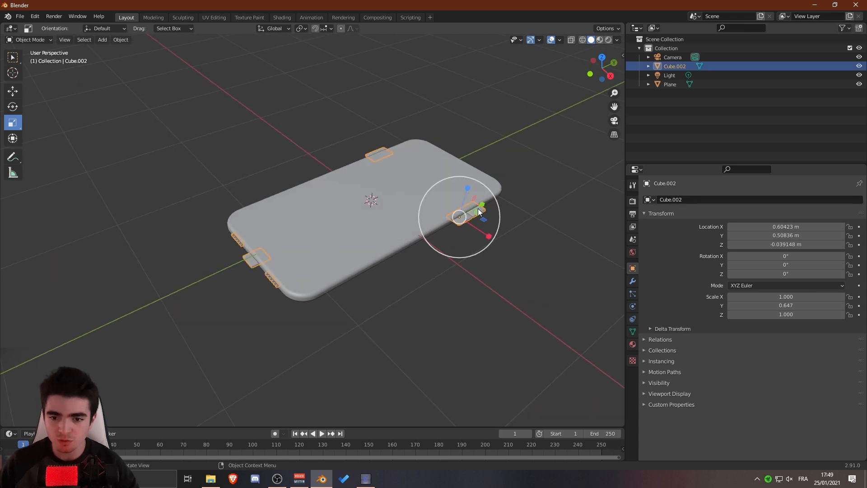
key("g")
right_click(460, 131)
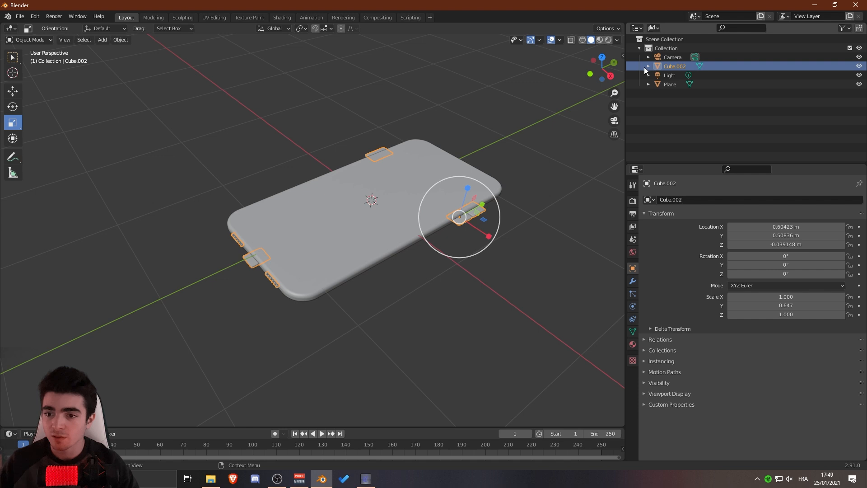
Step: Add a Boolean modifier to the phone body in Difference mode, with the joined buttons-and-holes object as its target
scroll(301, 252, "down", 3)
middle_click_drag(301, 252, 422, 222)
scroll(380, 250, "up", 4)
scroll(365, 226, "up", 1)
middle_click_drag(365, 226, 418, 233, "shift")
middle_click_drag(418, 232, 401, 230)
left_click(408, 241)
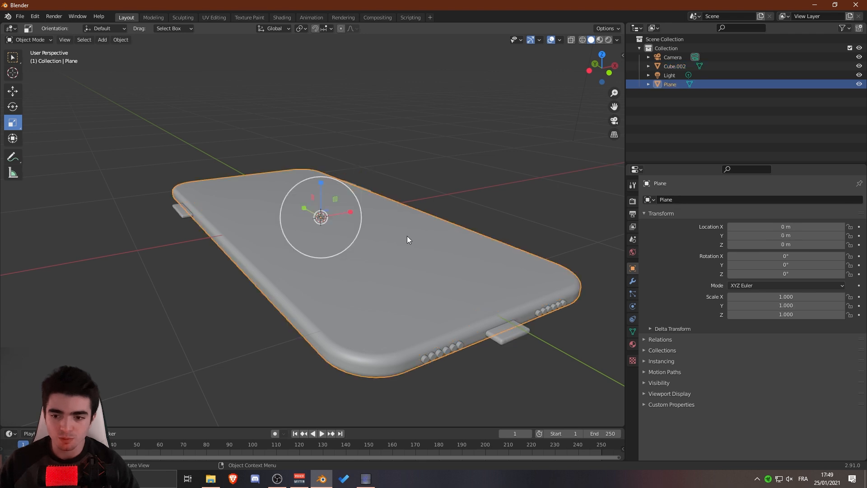
left_click(633, 281)
left_click(677, 202)
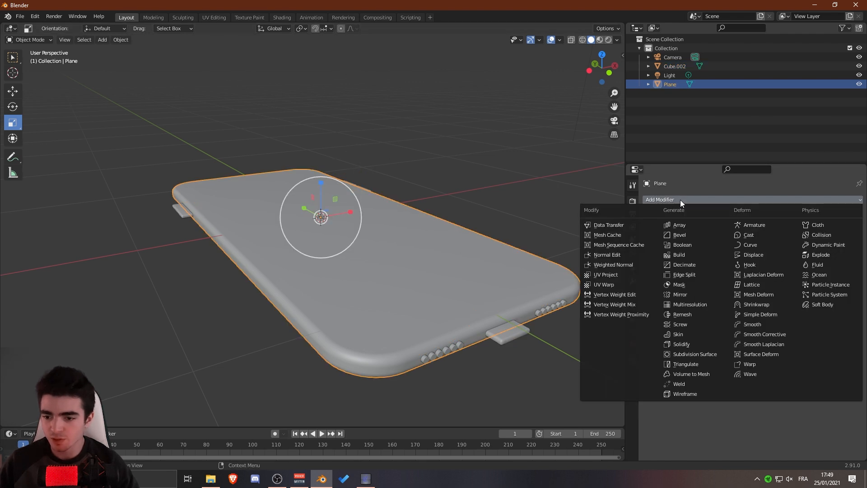
left_click(685, 243)
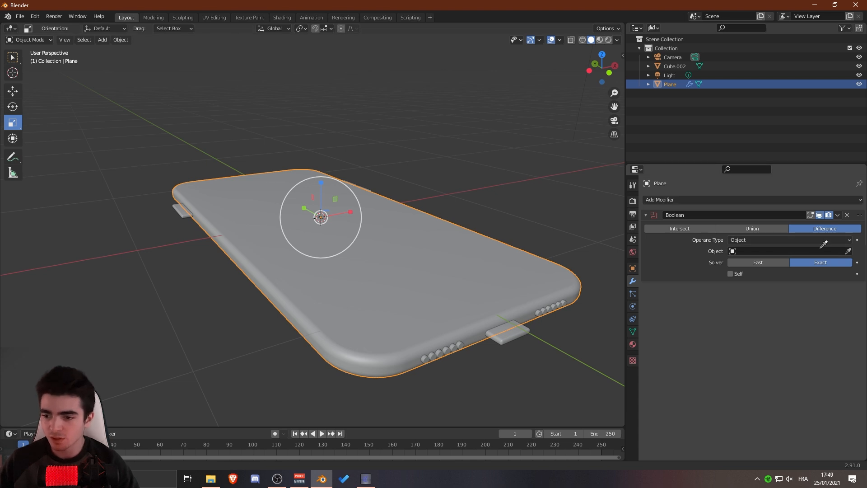
left_click(515, 331)
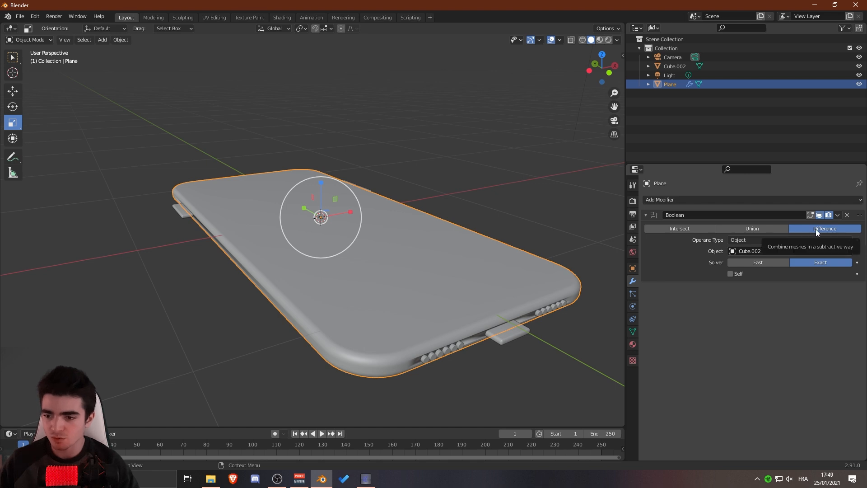
Step: Switch the phone body's Boolean solver to Fast and inspect the cut along the bottom edge
left_click(760, 263)
middle_click_drag(474, 284, 323, 266)
middle_click_drag(261, 233, 416, 240)
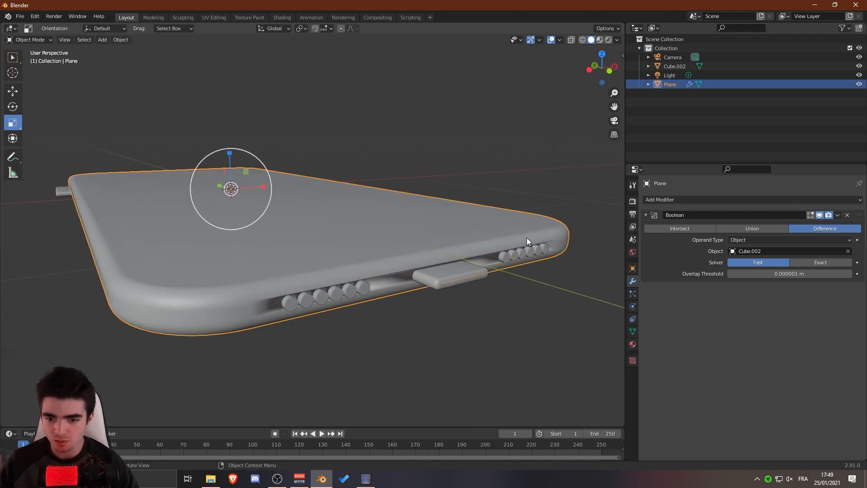
Step: Enable Auto Smooth in the phone body's normals settings and inspect the shading around the cut holes
left_click(633, 331)
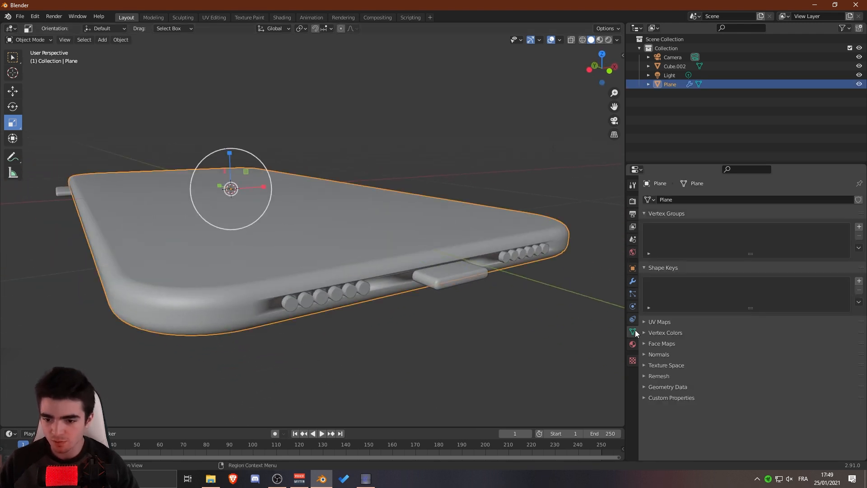
left_click(654, 354)
left_click(729, 367)
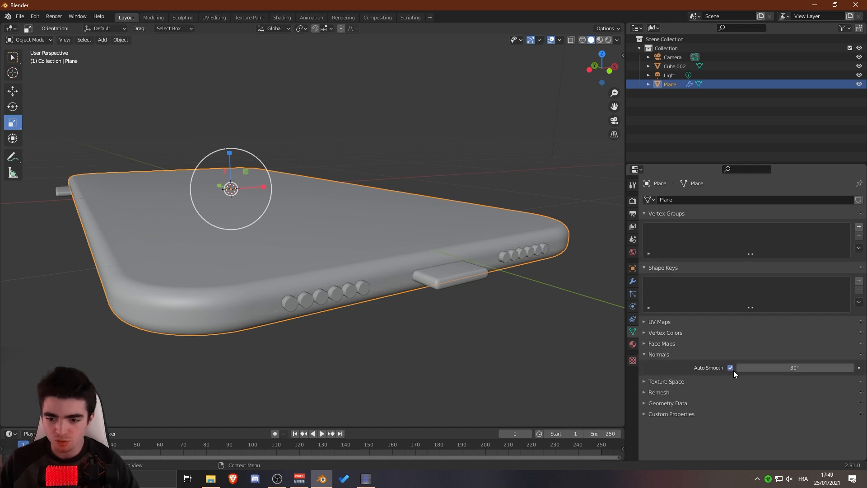
middle_click_drag(588, 335, 241, 262)
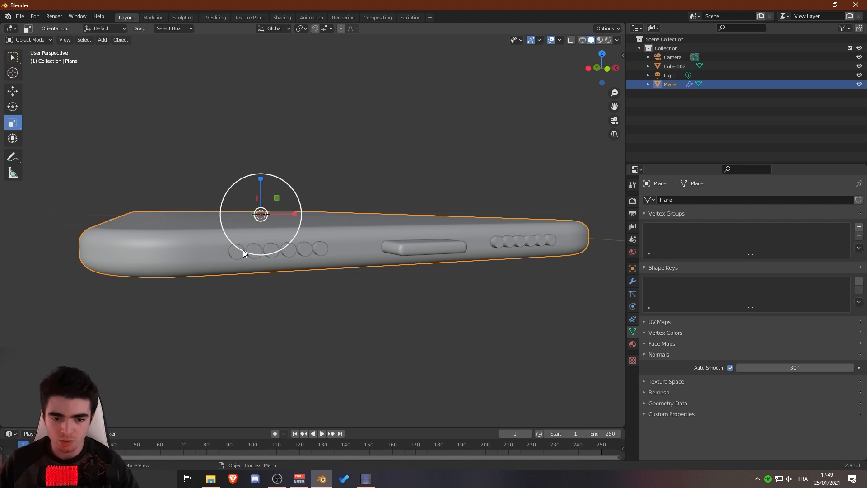
middle_click_drag(397, 250, 569, 305)
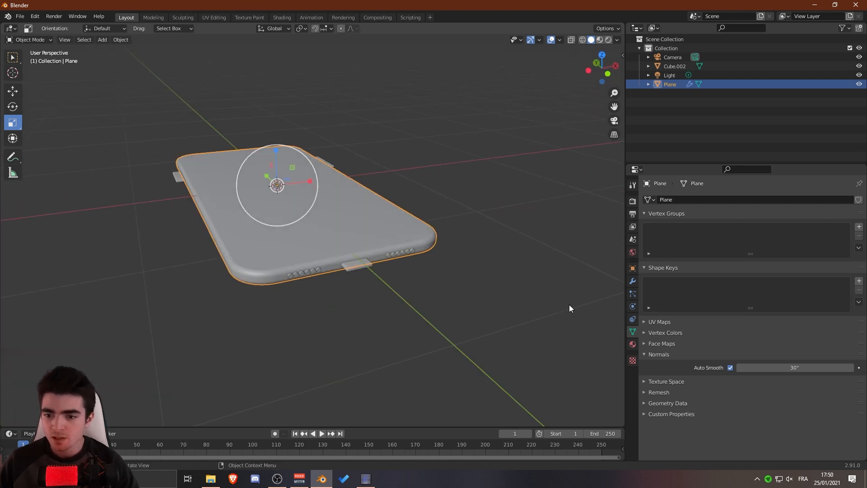
Step: Apply the Boolean modifier on the phone body
left_click(632, 281)
middle_click_drag(519, 276, 448, 283)
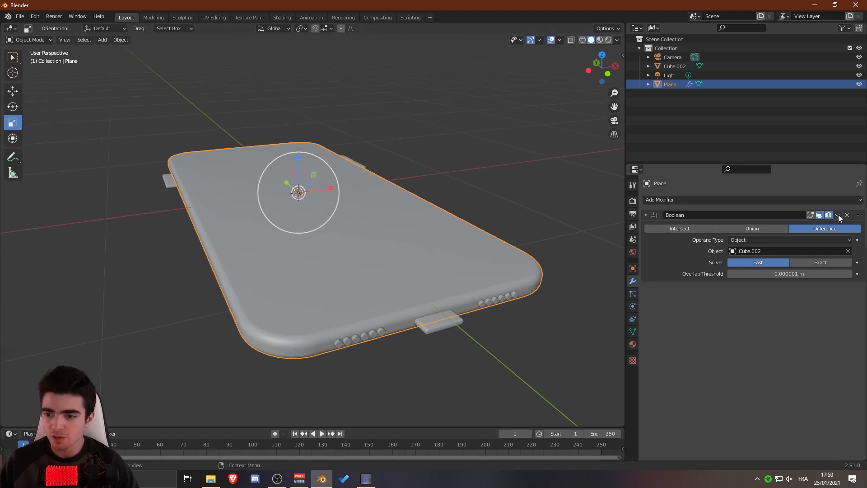
left_click(839, 215)
left_click(791, 227)
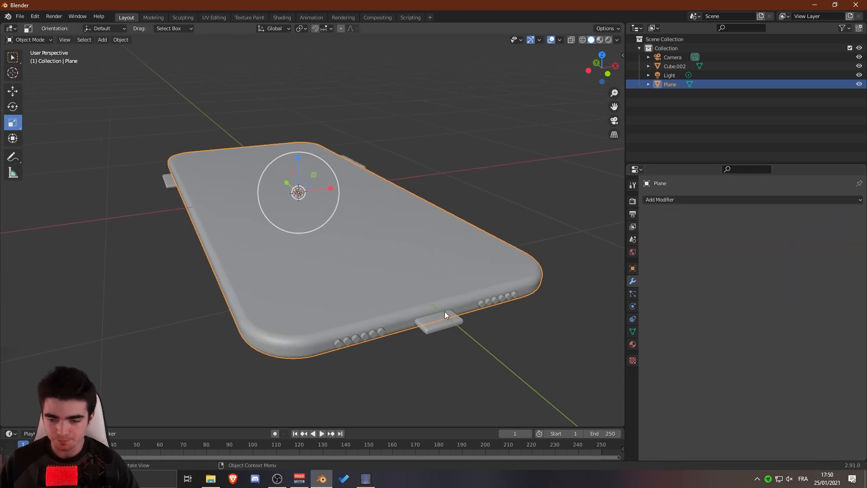
Step: Move the joined buttons-and-holes object straight down along Z until it is clear of the phone body
middle_click_drag(445, 311, 462, 292)
left_click(434, 289)
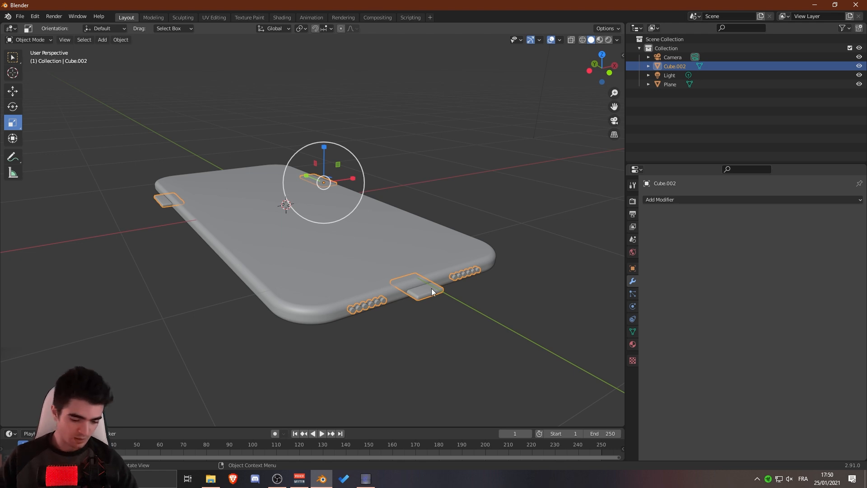
key("g")
key("z")
left_click(426, 321)
Step: Examine the speaker-hole, charging-port and side-button cutouts around the edges of the phone body
scroll(358, 317, "up", 2)
middle_click_drag(356, 313, 328, 281)
scroll(369, 302, "up", 3)
scroll(370, 302, "down", 4)
middle_click_drag(423, 277, 181, 287)
left_click(352, 266)
middle_click_drag(364, 340, 477, 310)
left_click(475, 313)
mouse_move(306, 336)
middle_mouse_down()
mouse_move(212, 339)
mouse_move(319, 348)
middle_mouse_up()
middle_click_drag(250, 311, 414, 344)
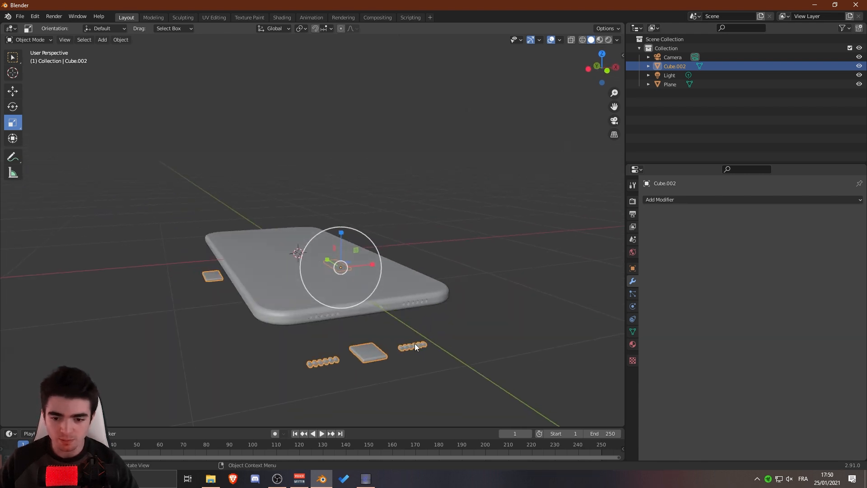
Step: Delete the charging-port block and both rows of speaker cylinders from the cutter mesh, keeping only the three side buttons
key("Tab")
key("shift+z")
left_click_drag(309, 371, 416, 345)
mouse_move(416, 344)
middle_mouse_down()
mouse_move(427, 345)
mouse_move(381, 305)
middle_mouse_up()
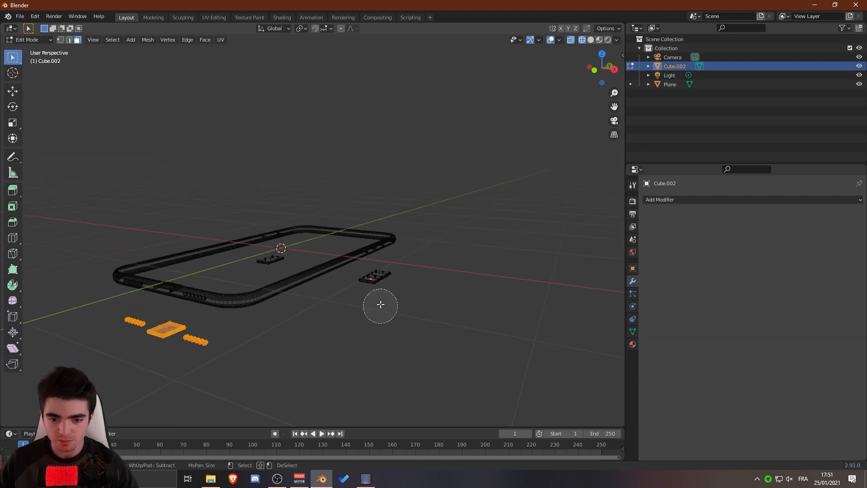
key("x")
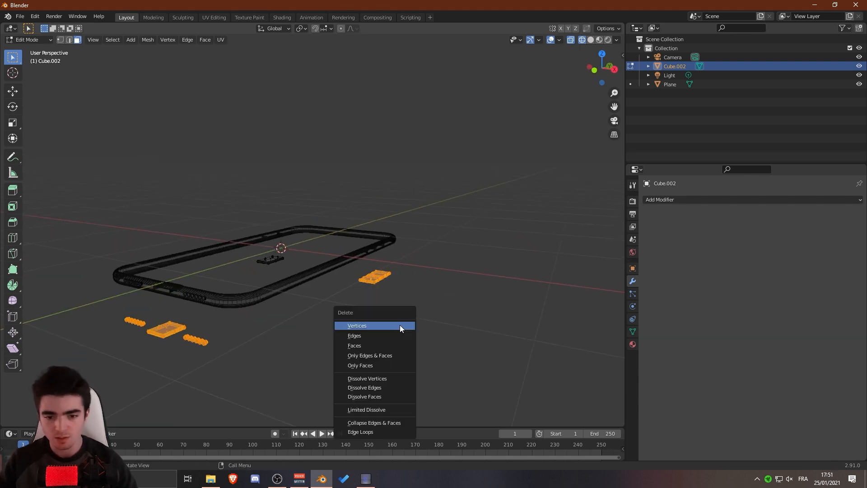
left_click(399, 325)
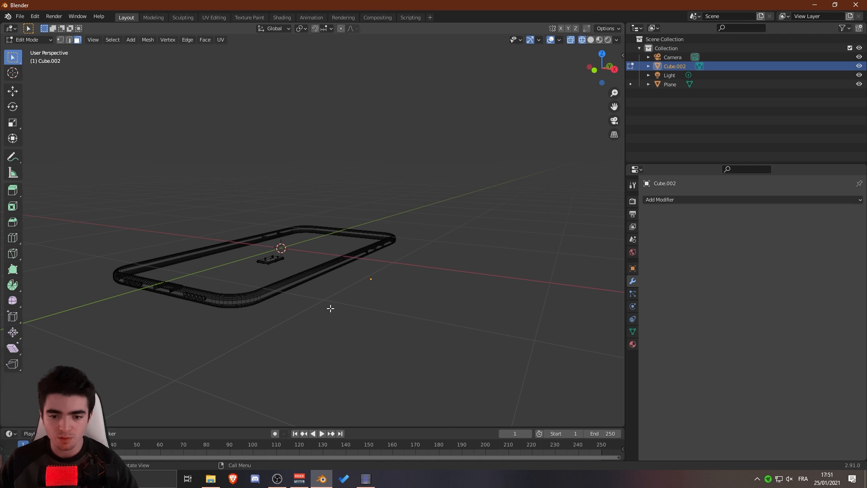
scroll(389, 282, "up", 2)
scroll(397, 351, "down", 1)
key("c")
middle_click_drag(398, 297, 391, 290)
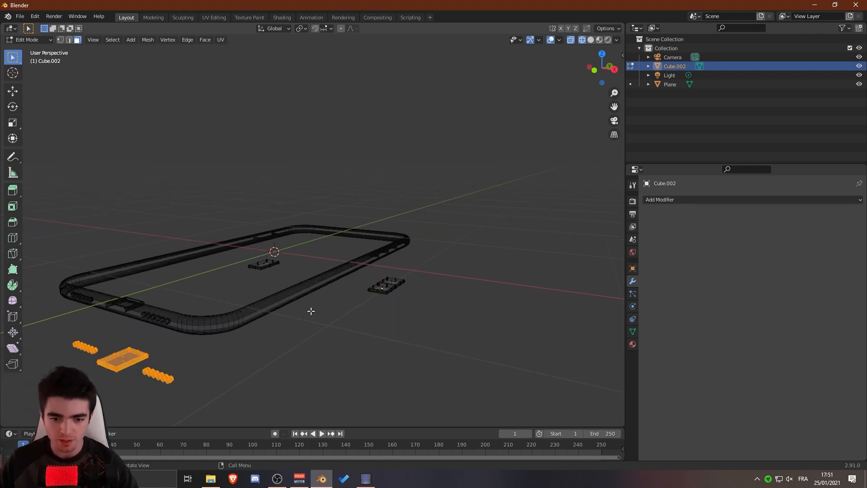
key("x")
left_click(296, 355)
middle_click_drag(294, 350, 312, 338)
key("Tab")
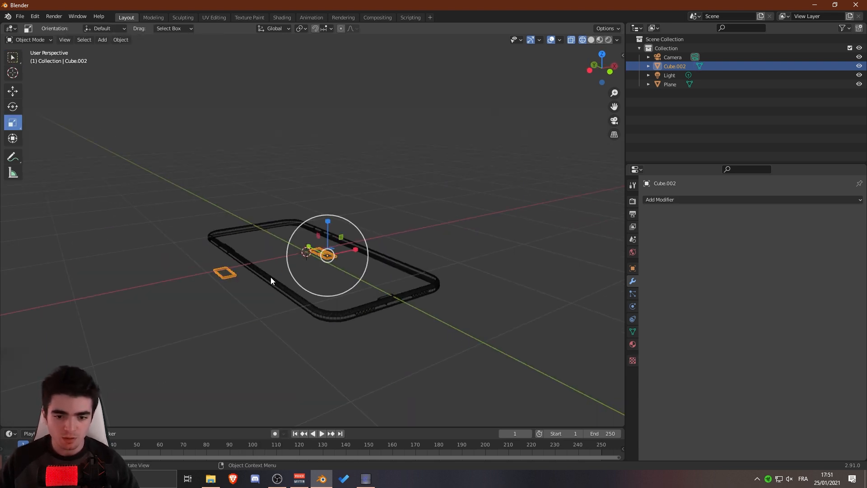
Step: In solid shading and left view, raise the side-button object about 0.26 m along Z to line up with its slots
key("KP_1")
key("KP_3")
key("ctrl+KP_3")
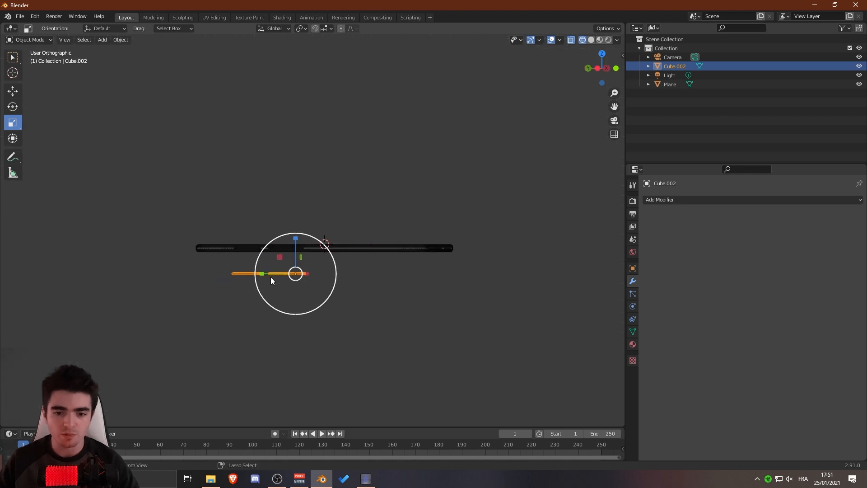
scroll(270, 278, "up", 5)
middle_click_drag(280, 316, 364, 266, "shift")
key("z")
scroll(347, 281, "up", 4)
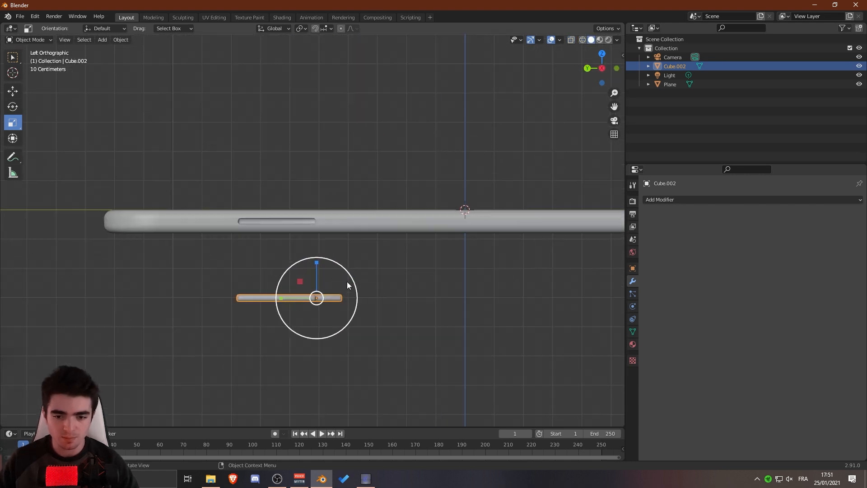
key("g")
key("z")
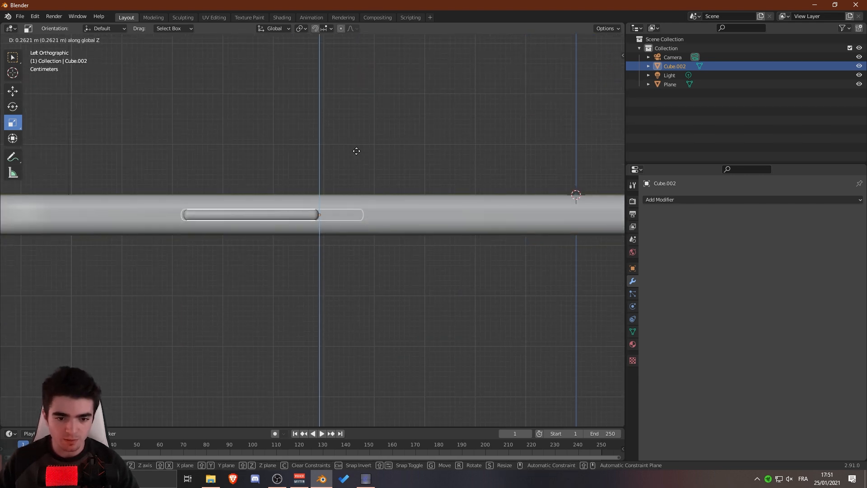
left_click(355, 150)
Step: Edit the side-button mesh and scale the whole single side button down slightly and uniformly inside its slot
scroll(248, 195, "up", 5)
scroll(249, 197, "down", 3)
mouse_move(284, 238)
middle_mouse_down()
mouse_move(232, 254)
mouse_move(207, 306)
mouse_move(287, 244)
middle_mouse_up()
scroll(287, 244, "up", 4)
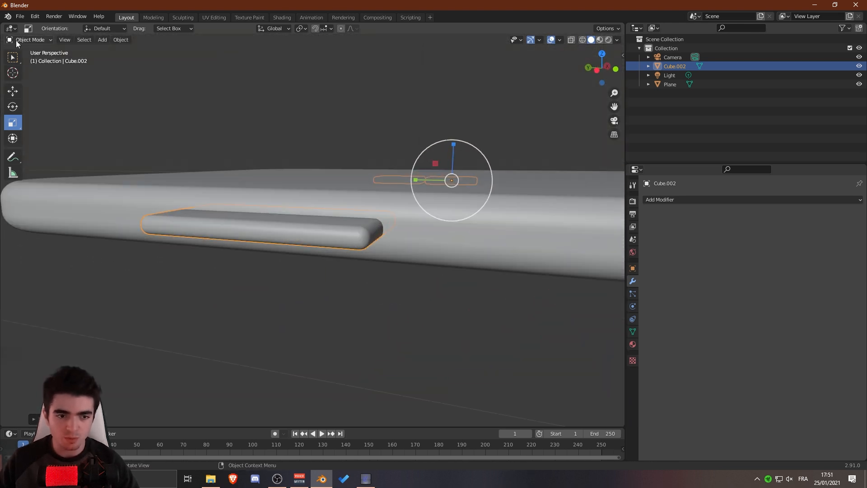
left_click(30, 60)
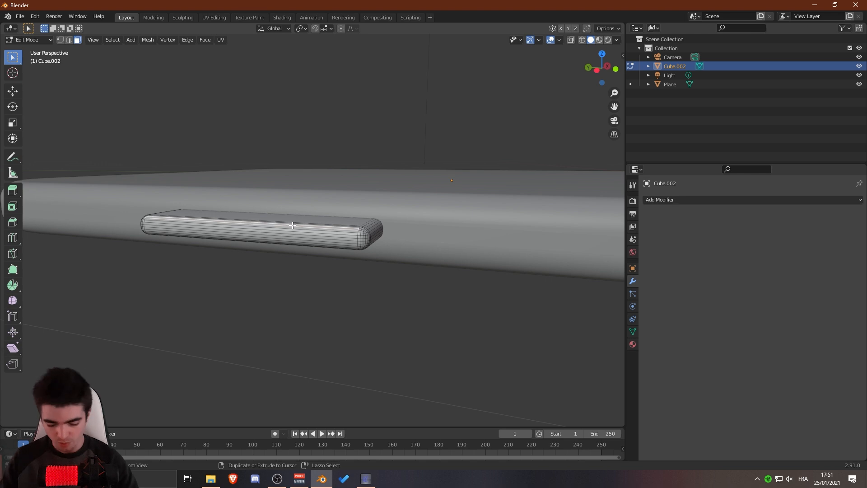
key("a")
middle_click_drag(344, 243, 331, 268)
scroll(397, 258, "up", 5)
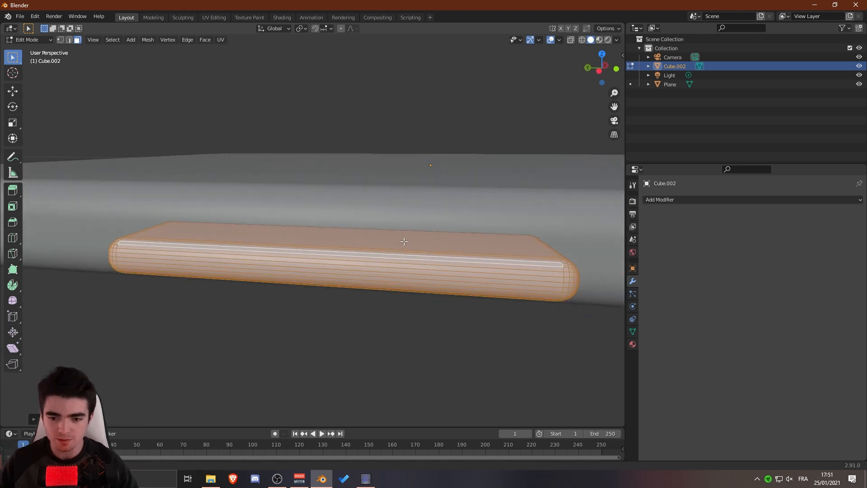
key("s")
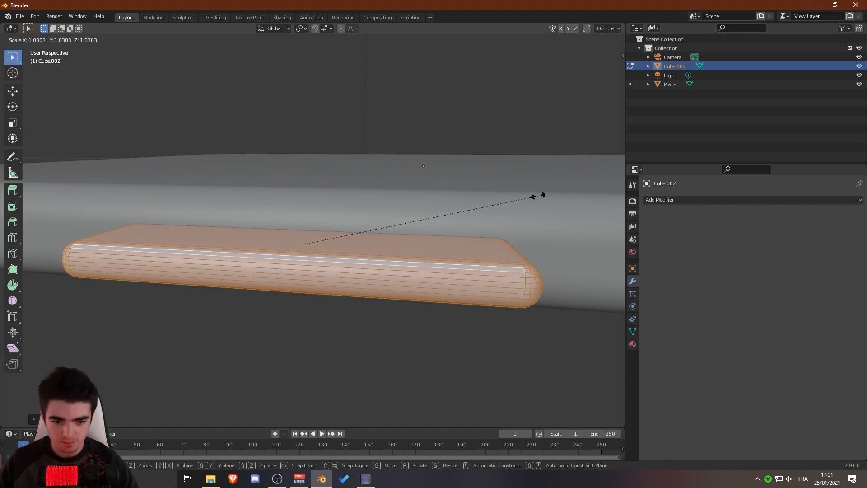
left_click(527, 201)
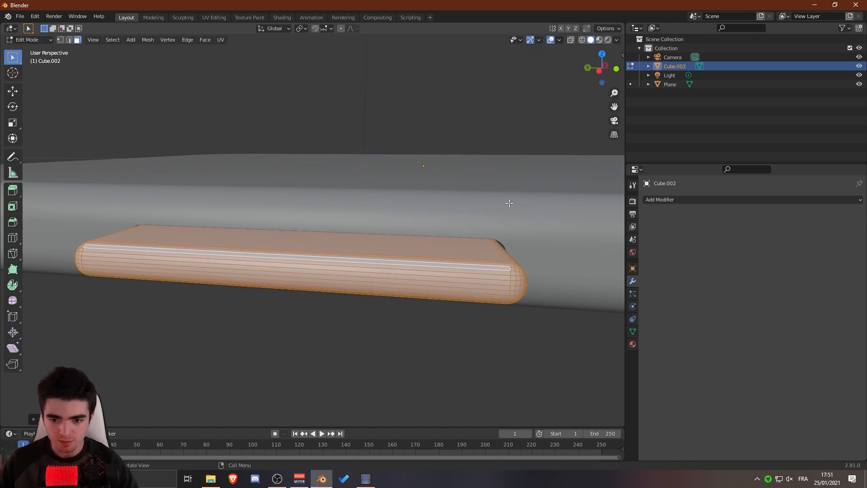
Step: Scale the single side button to about 0.78 along Z to leave a gap within its slot
middle_click_drag(509, 201, 425, 195)
middle_click_drag(389, 167, 392, 171)
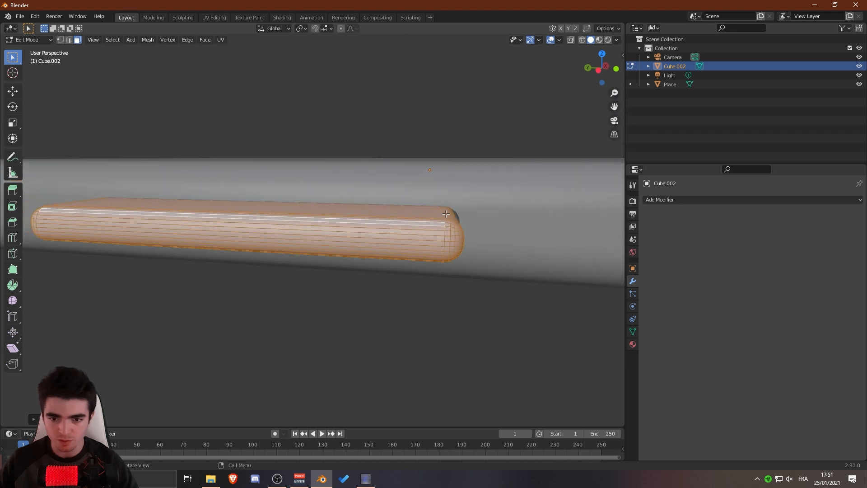
middle_click_drag(451, 211, 443, 214)
scroll(393, 224, "up", 3)
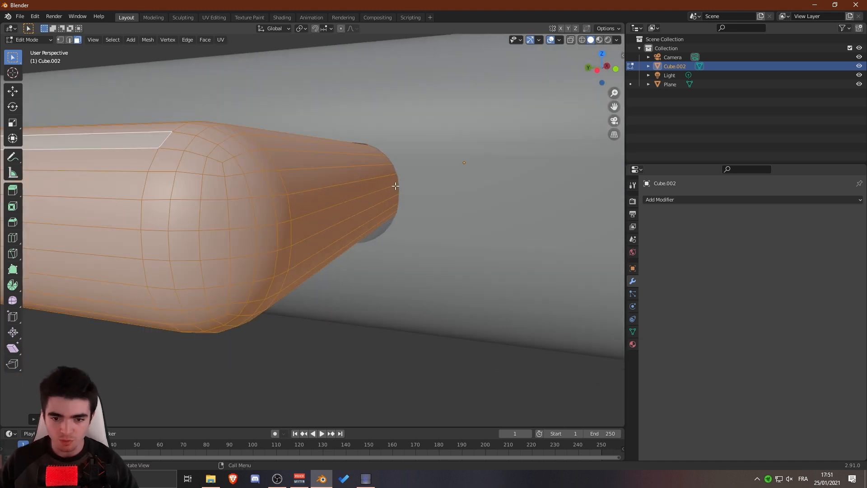
scroll(395, 185, "down", 5)
middle_click_drag(395, 186, 372, 192)
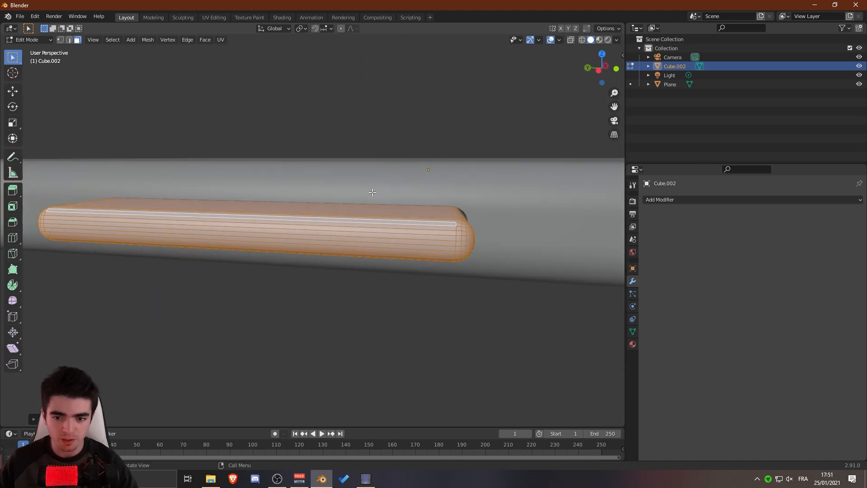
key("s")
key("z")
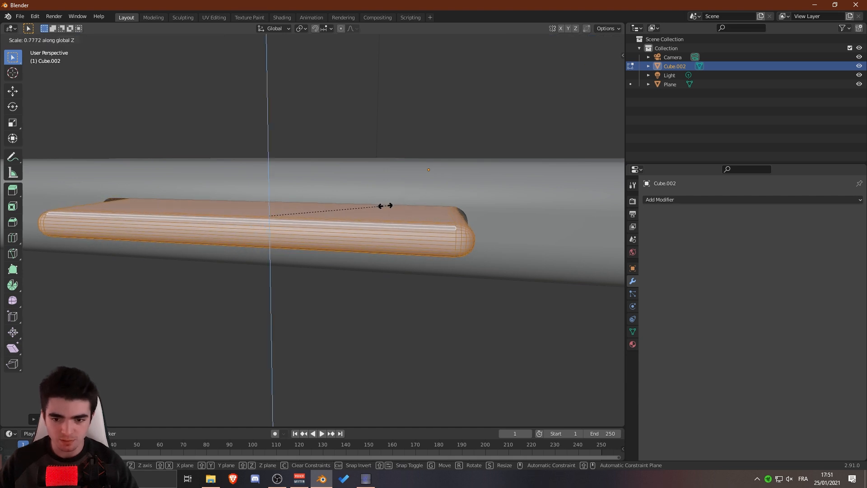
left_click(384, 203)
Step: Push the single side button about 0.057 m along X into its slot and leave Edit Mode
middle_click_drag(291, 209, 296, 256)
scroll(277, 253, "down", 5)
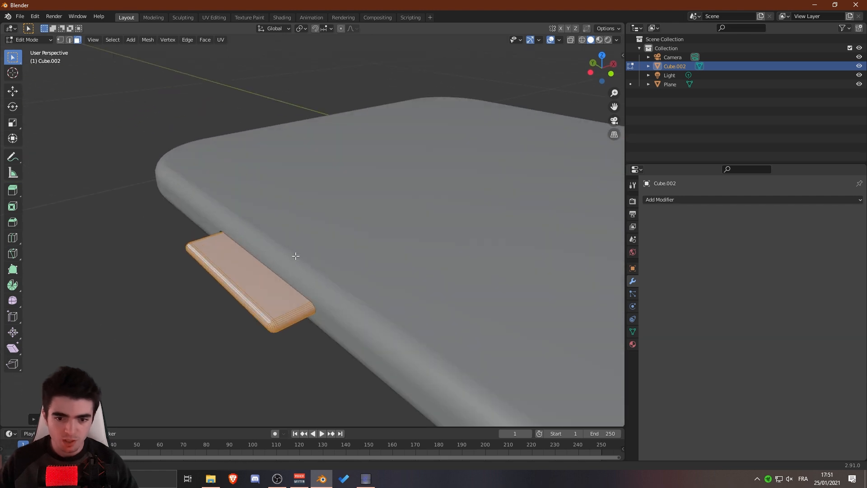
key("g")
key("x")
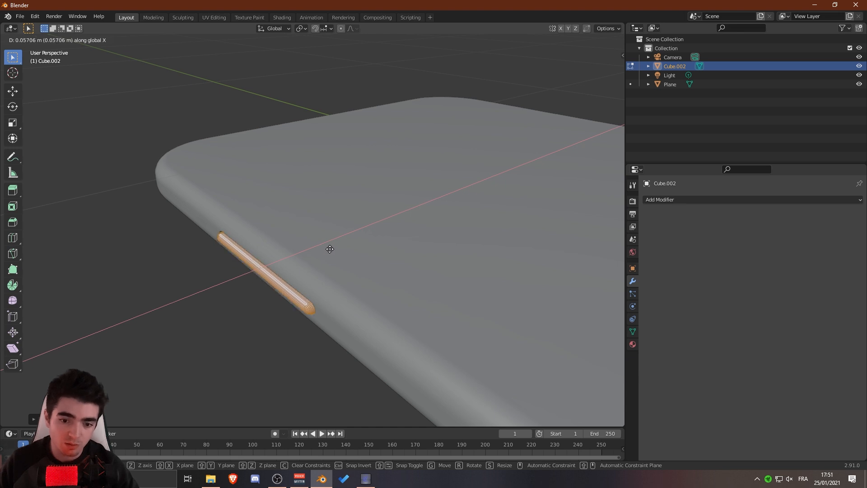
left_click(329, 250)
middle_click_drag(288, 264, 340, 282)
key("Tab")
Step: Select the entire volume button nearer the charging port in Edit Mode and scale it to about 0.84 along Z
left_click(383, 255)
left_click(347, 286)
key("Tab")
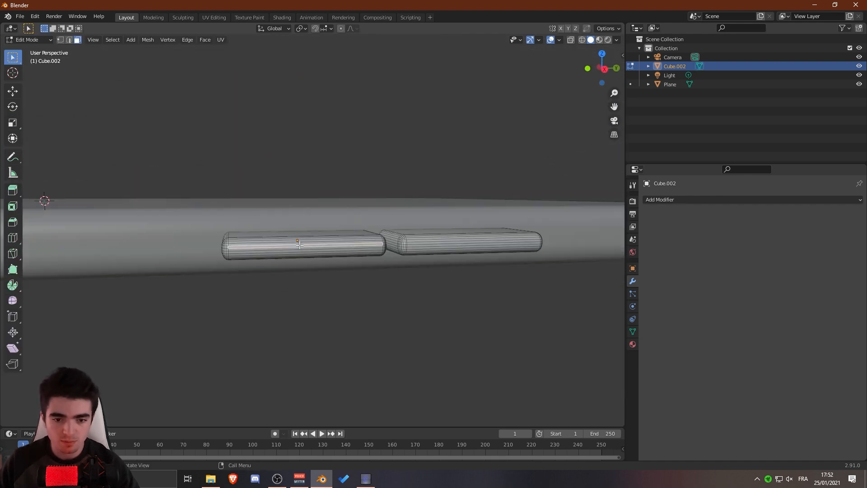
key("ctrl+l")
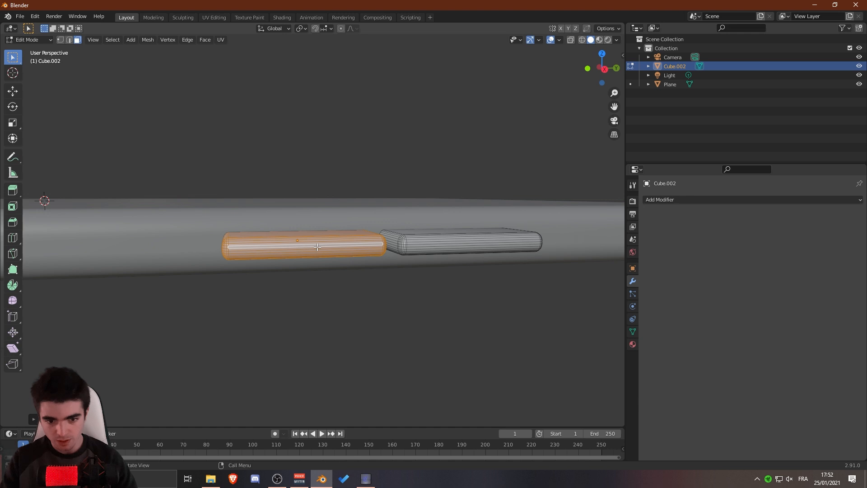
scroll(350, 229, "up", 4)
key("s")
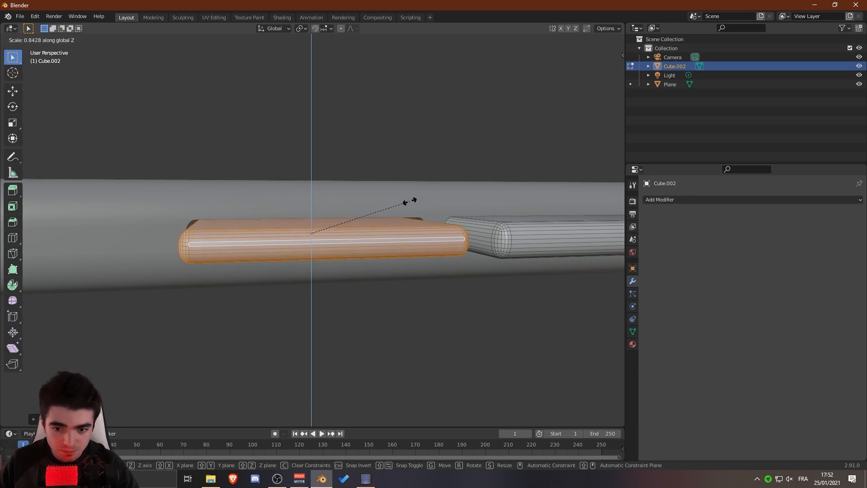
left_click(403, 204)
Step: Push the resized volume button along X into its slot so that it protrudes only slightly
middle_click_drag(403, 204, 402, 290)
scroll(396, 217, "down", 6)
key("g")
key("x")
left_click(392, 252)
Step: Delete the oversized volume button farther from the charging port, then select the resized one
middle_click_drag(402, 289, 380, 260, "shift")
scroll(321, 194, "up", 6)
scroll(386, 261, "down", 2)
middle_click_drag(294, 241, 338, 240)
left_click(328, 188)
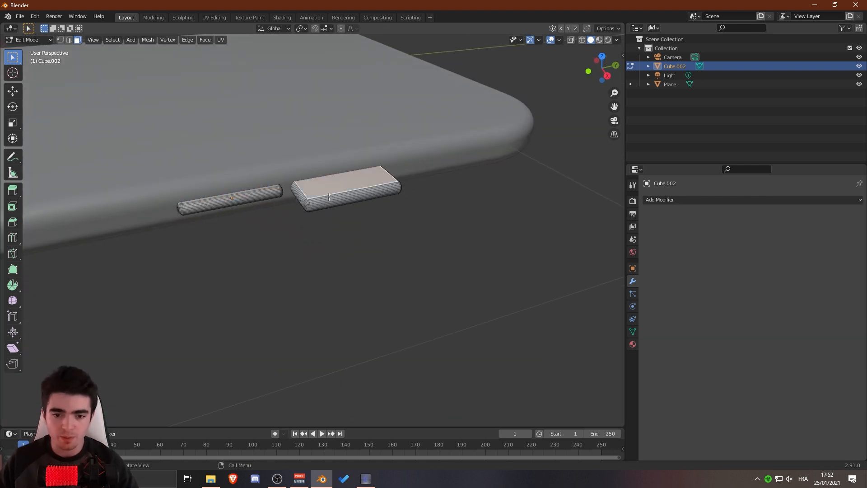
key("x")
left_click(327, 197)
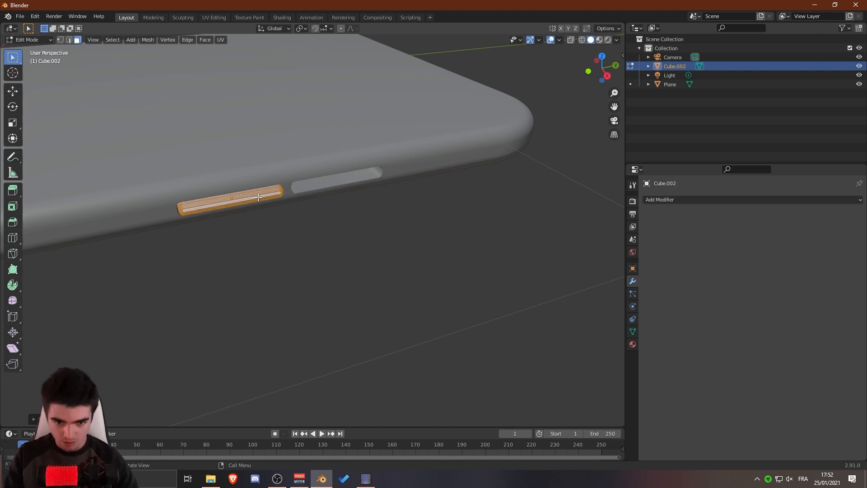
Step: In right view, duplicate the resized volume button and place the copy about 0.18 m along Y in the empty slot
key("KP_1")
key("KP_3")
scroll(262, 194, "up", 5)
middle_click_drag(275, 188, 307, 398, "shift")
scroll(240, 267, "up", 1)
middle_click_drag(241, 267, 327, 286, "shift")
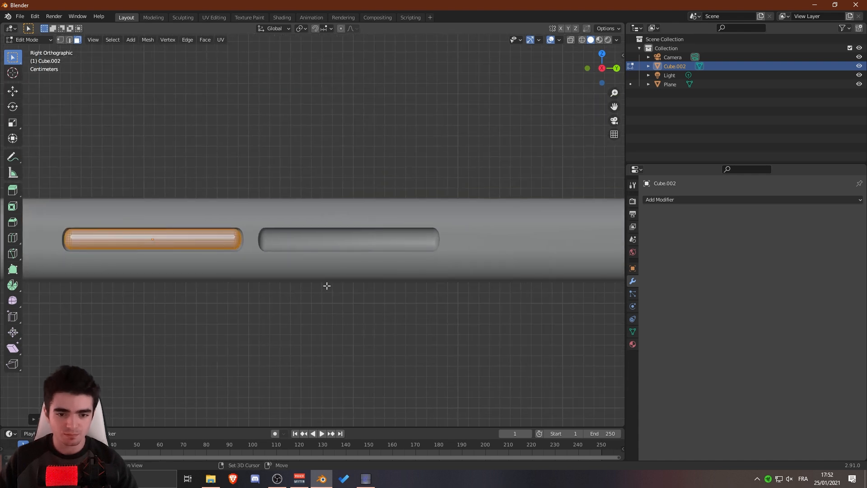
key("g")
key("y")
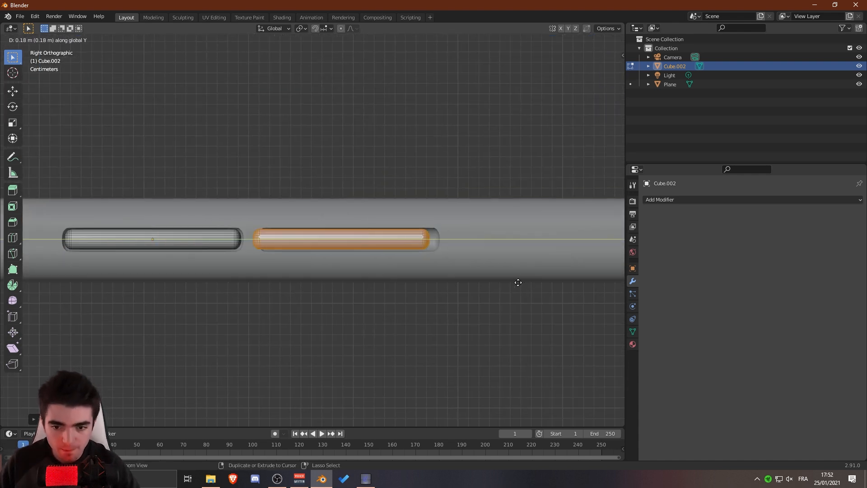
left_click(522, 281)
Step: Return to Object Mode with nothing selected and examine how both volume buttons fit in their slots
scroll(403, 229, "down", 2)
mouse_move(321, 214)
middle_mouse_down()
mouse_move(302, 271)
mouse_move(386, 277)
mouse_move(249, 249)
middle_mouse_up()
scroll(384, 276, "down", 4)
key("z")
left_click(474, 272)
scroll(457, 275, "down", 5)
key("Tab")
left_click(215, 281)
scroll(217, 289, "up", 5)
scroll(269, 305, "up", 3)
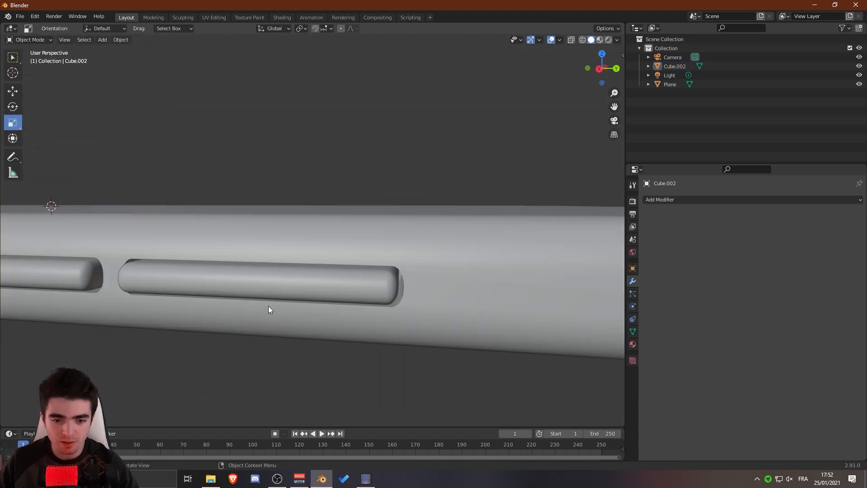
Step: Select the phone body and examine the whole model, including its button side and underside
left_click(298, 294)
scroll(260, 287, "down", 4)
middle_click_drag(260, 287, 306, 306)
scroll(324, 323, "down", 6)
left_click(296, 304)
scroll(297, 305, "down", 2)
scroll(271, 276, "up", 5)
middle_click_drag(245, 251, 301, 203)
scroll(314, 242, "down", 2)
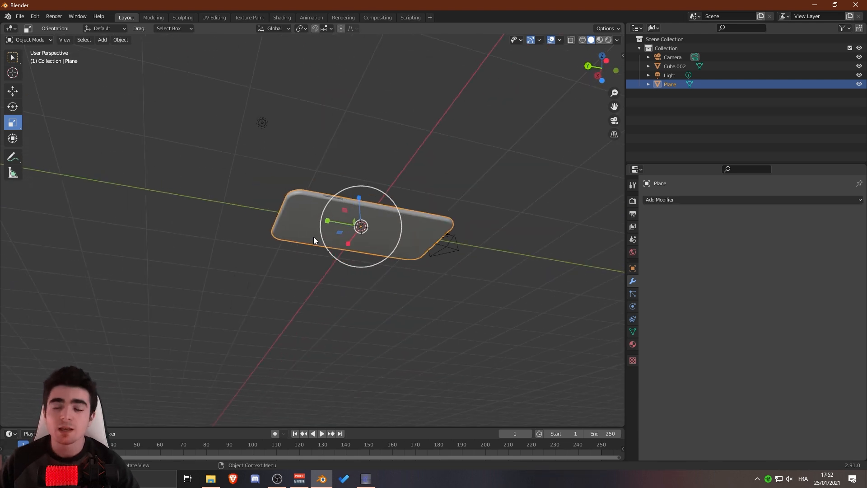
Step: Join the side buttons to the phone body so that they form a single object
middle_click_drag(305, 234, 205, 283)
scroll(210, 267, "up", 4)
middle_click_drag(213, 252, 267, 220)
left_click(279, 237)
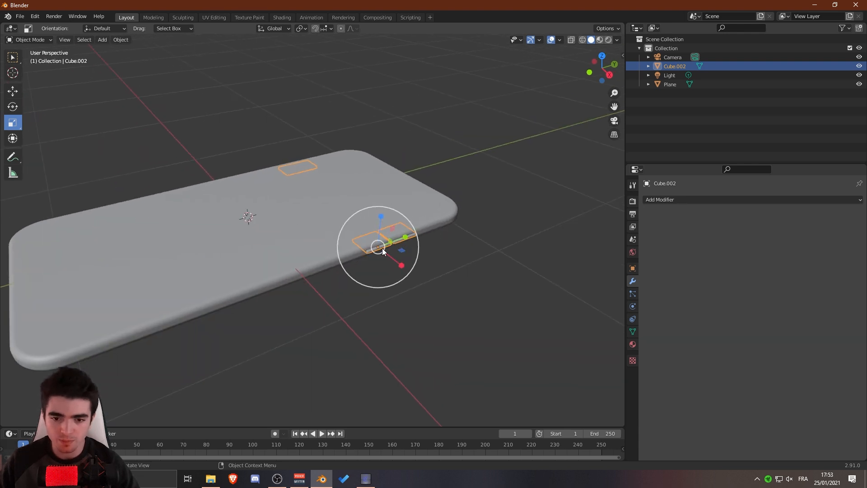
scroll(402, 246, "up", 1)
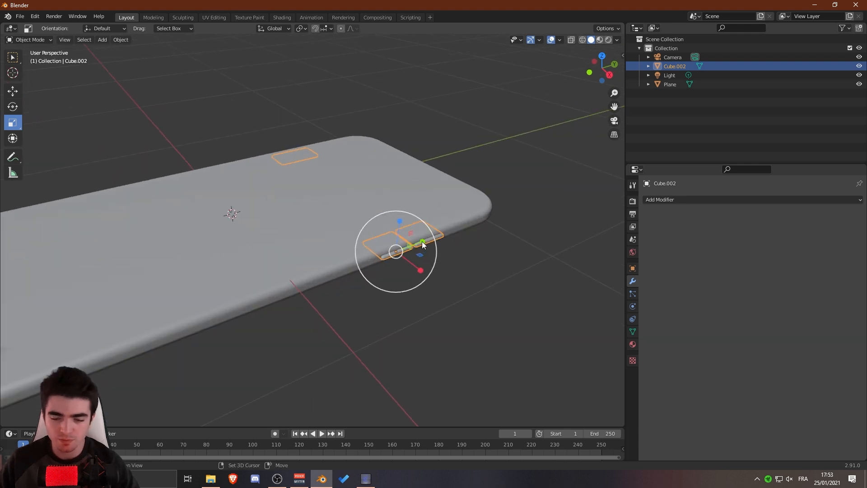
left_click(305, 204, "shift")
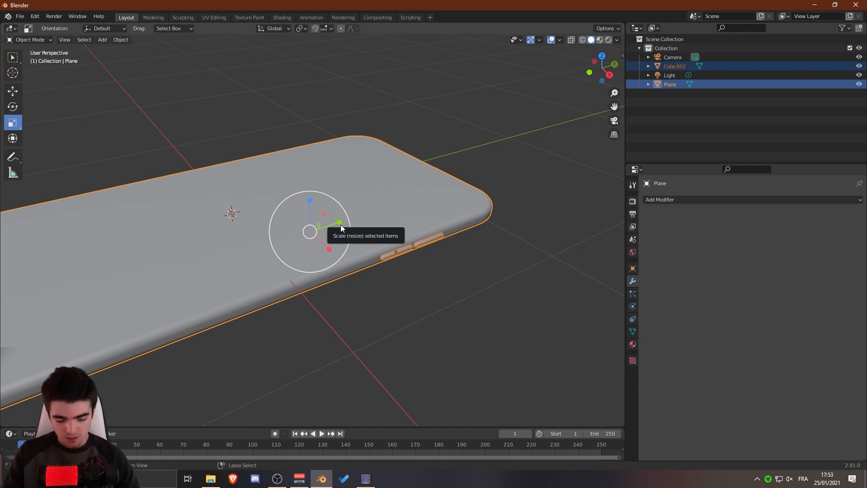
key("ctrl+j")
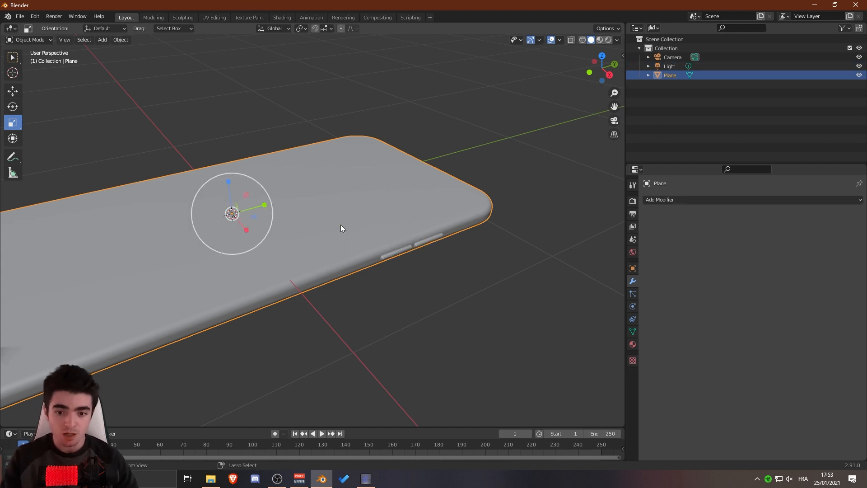
left_click(470, 236)
left_click(400, 248)
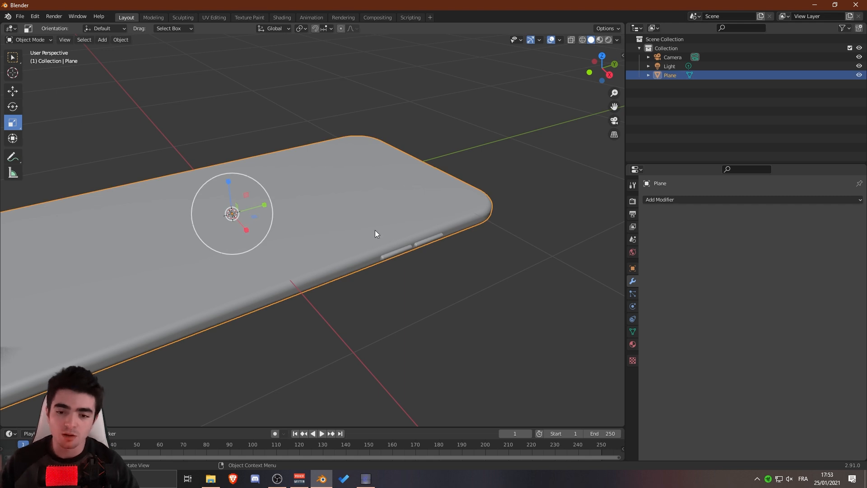
left_click(471, 279)
left_click(407, 255)
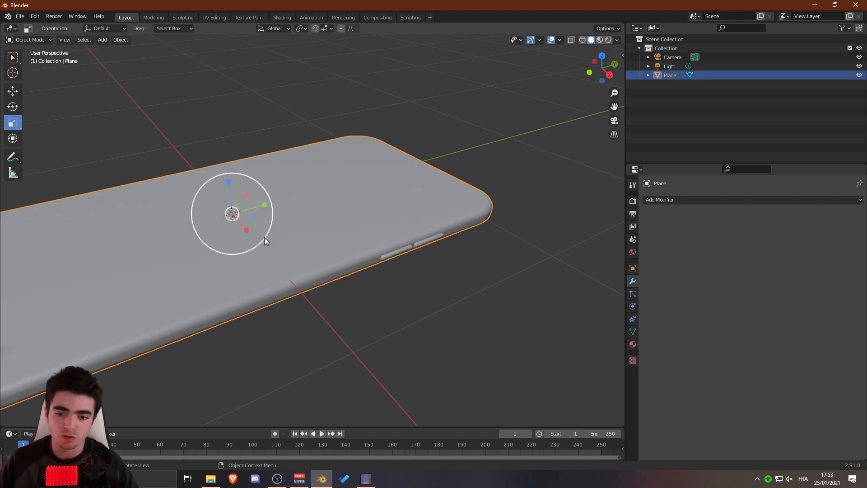
Step: Rotate the joined phone 180° about the global Y axis
scroll(348, 228, "down", 4)
middle_click_drag(338, 215, 435, 271)
middle_click_drag(312, 274, 36, 62)
left_click(15, 93)
scroll(263, 209, "down", 1)
middle_click_drag(266, 211, 258, 199)
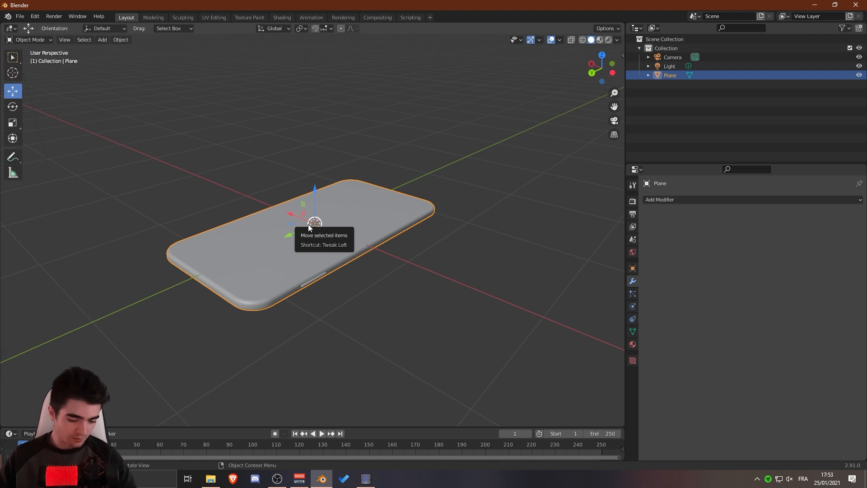
type("ry")
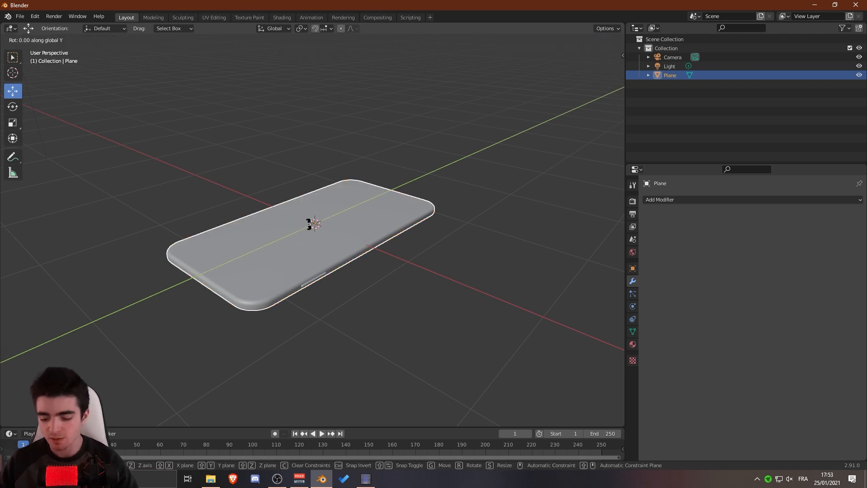
type("180")
key("Return")
Step: In top view, add a plane and move it towards the phone's upper corner on the volume-button side
middle_click_drag(321, 213, 118, 275)
scroll(247, 150, "up", 3)
middle_click_drag(248, 151, 255, 202)
scroll(278, 186, "up", 3)
scroll(303, 207, "down", 3)
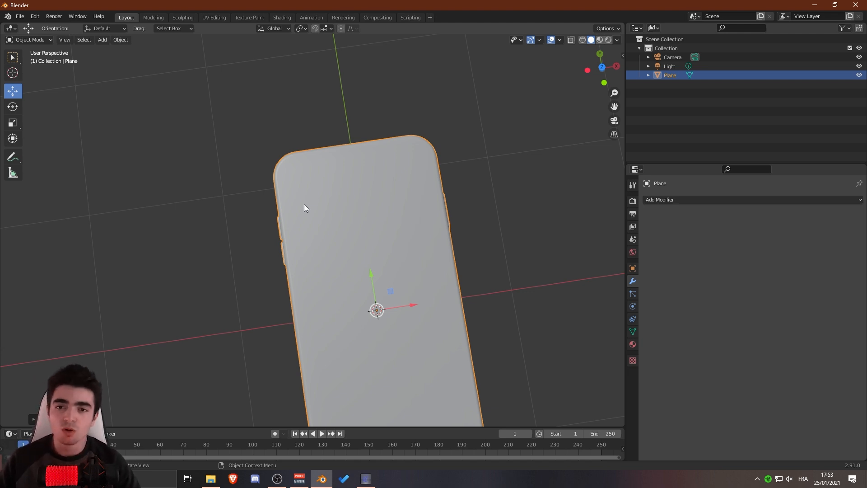
middle_click_drag(304, 204, 337, 229)
key("KP_7")
key("shift+a")
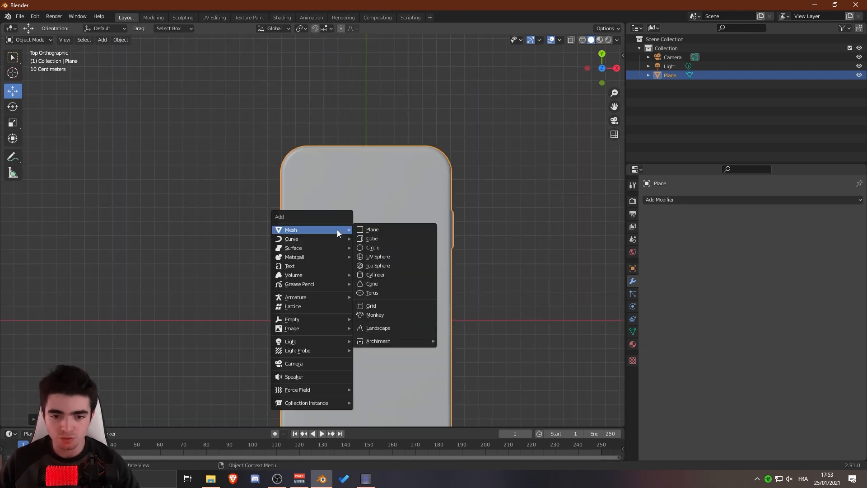
left_click(389, 228)
key("g")
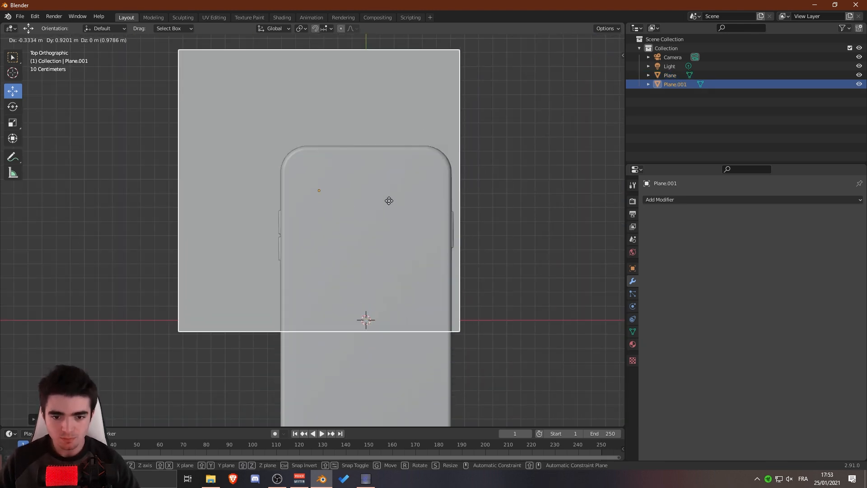
left_click(392, 200)
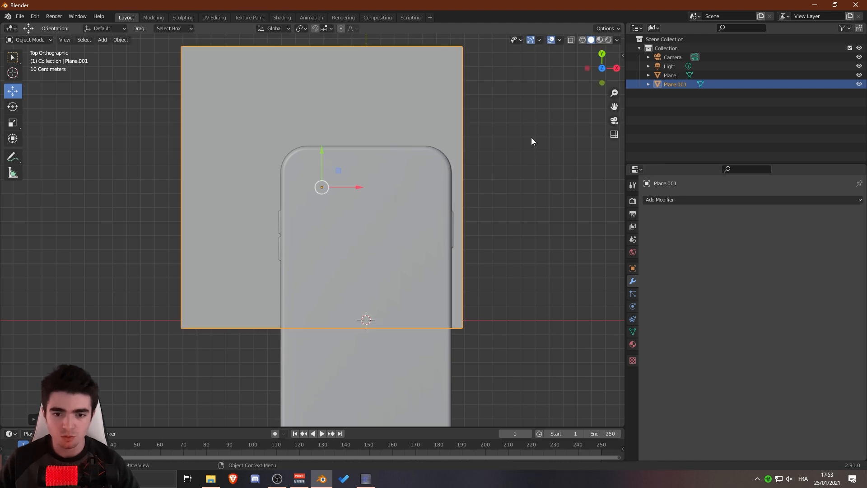
Step: Scale the plane down to a small camera-panel square and position it inside the phone's upper corner
key("s")
left_click(357, 179)
key("s")
left_click(361, 177)
key("s")
left_click(370, 171)
scroll(375, 126, "up", 2)
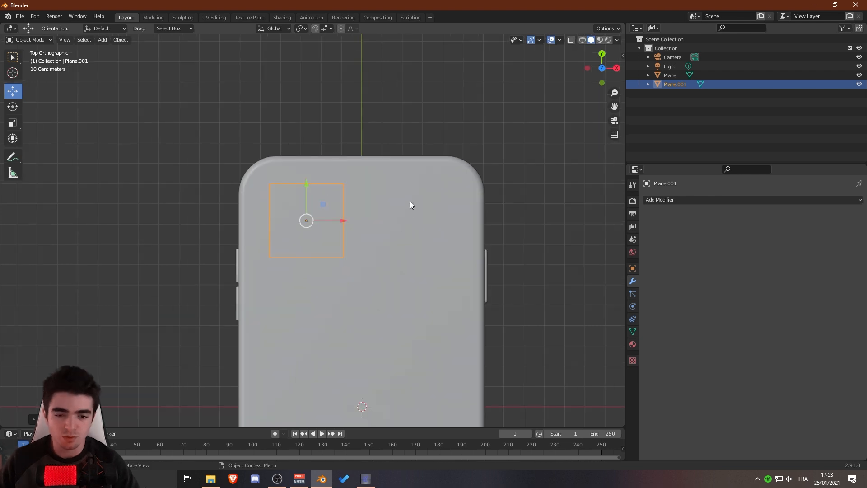
key("g")
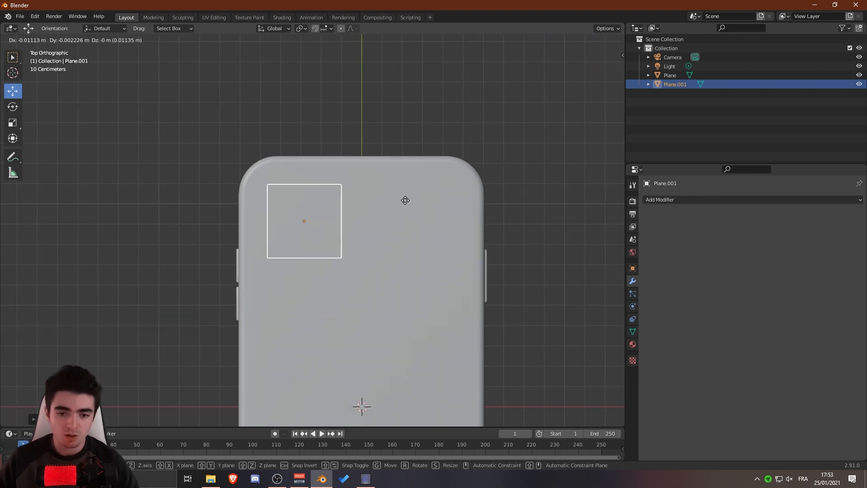
left_click(405, 198)
Step: Raise the camera-panel plane along Z until it clears the phone's back surface
middle_click_drag(364, 229, 259, 185)
key("g")
key("z")
left_click(323, 265)
Step: In top view, nudge the camera-panel plane within the corner and enlarge it by a factor of about 1.07
key("KP_7")
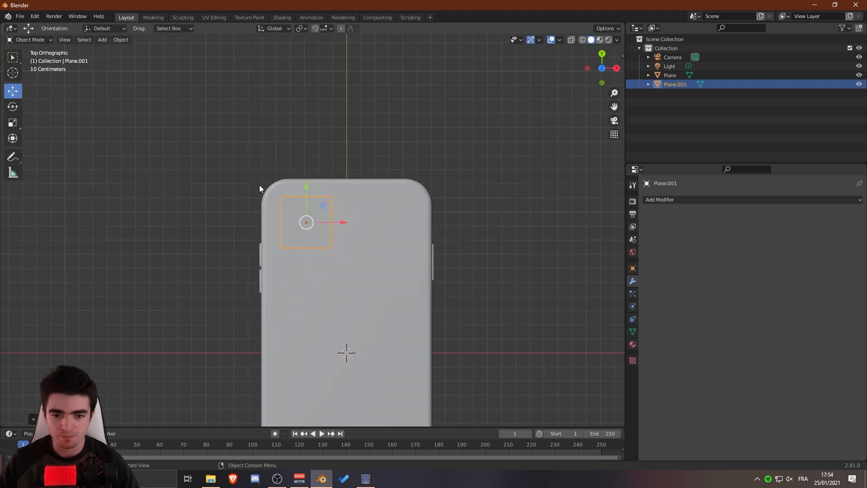
scroll(259, 186, "up", 2)
key("g")
left_click(334, 228)
key("s")
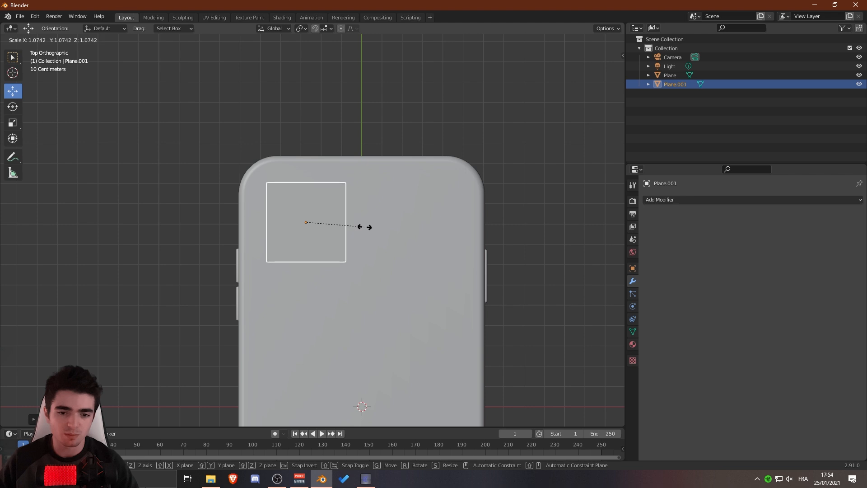
left_click(368, 225)
Step: Lower the plane along Z onto the phone's back using Face snapping, and restore Increment mode with snapping disabled
middle_click_drag(368, 225, 261, 286)
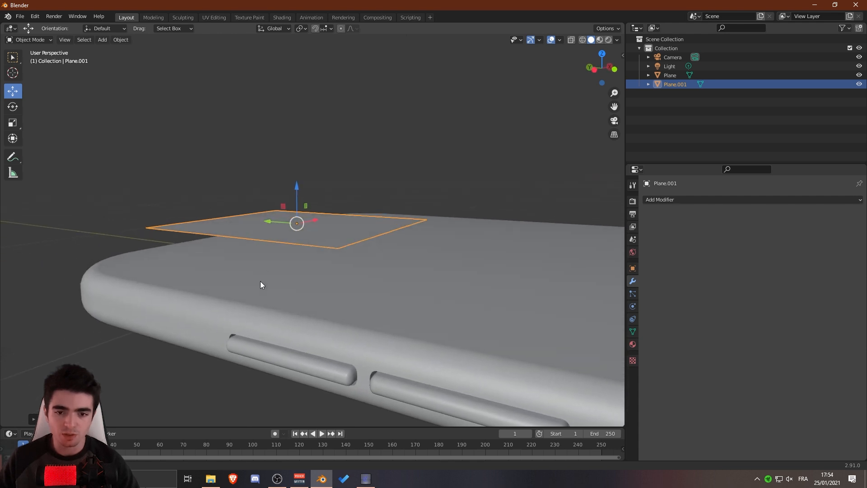
left_click(316, 28)
left_click(324, 28)
left_click(307, 83)
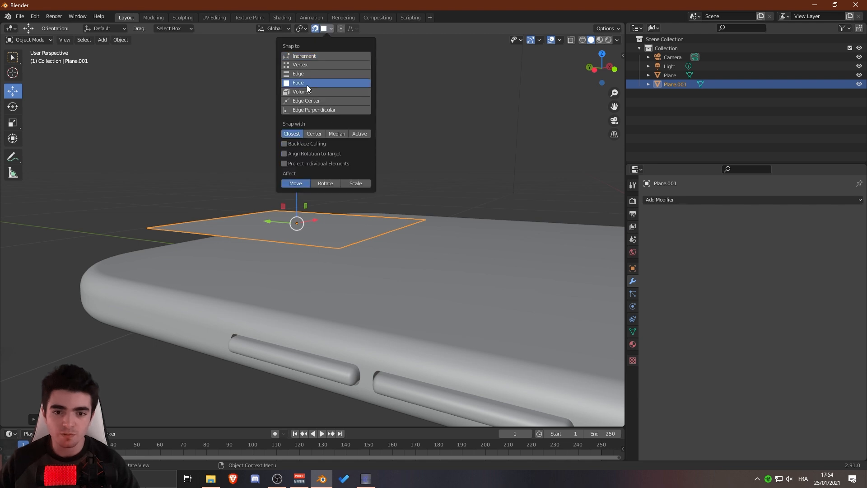
left_click_drag(295, 183, 294, 222)
left_click(316, 30)
left_click(327, 30)
left_click(301, 55)
Step: Round the plane's corners with a Vertices Bevel modifier of about 0.52 m and 10 segments, and apply it
mouse_move(288, 142)
middle_mouse_down()
mouse_move(209, 201)
mouse_move(345, 168)
mouse_move(332, 134)
mouse_move(371, 162)
middle_mouse_up()
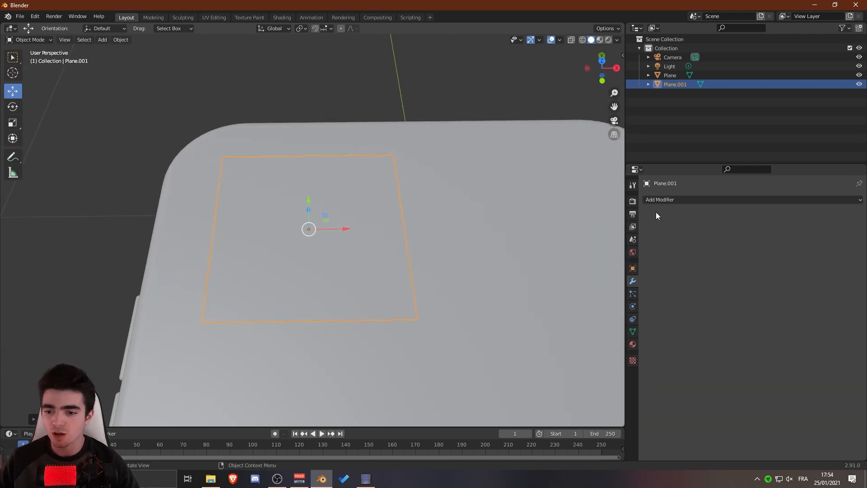
left_click(696, 200)
left_click(682, 236)
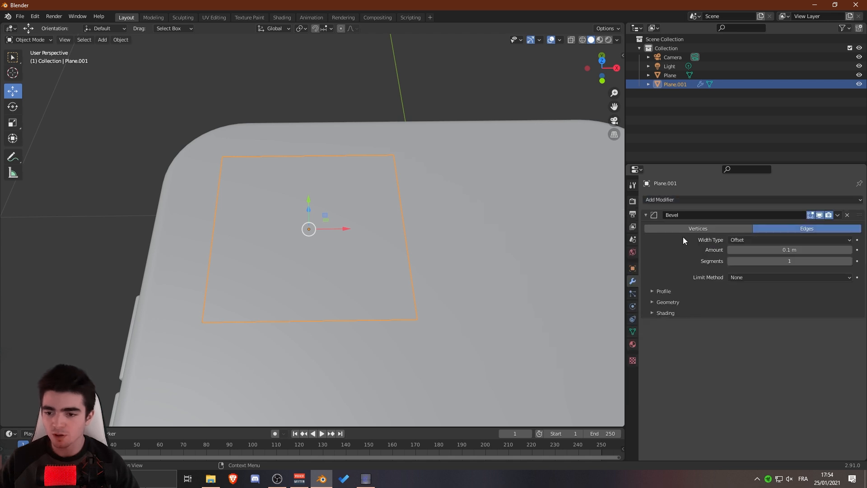
left_click(698, 229)
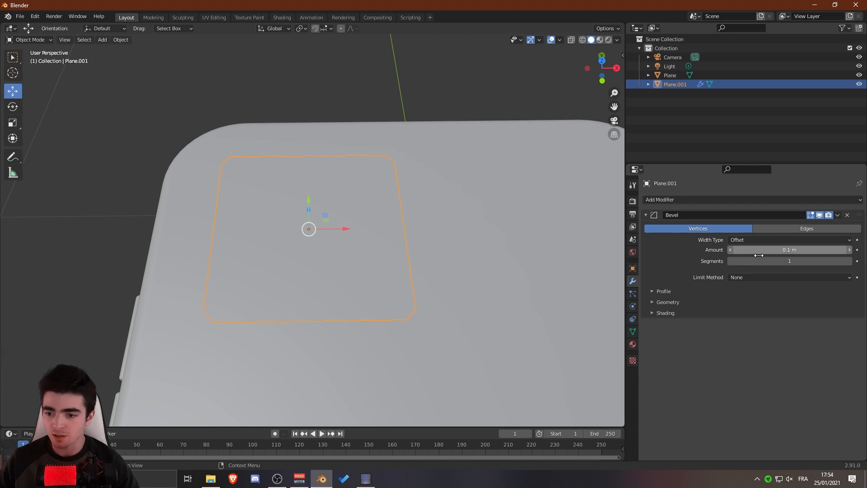
mouse_move(759, 251)
left_mouse_down()
mouse_move(797, 252)
mouse_move(763, 262)
left_mouse_up()
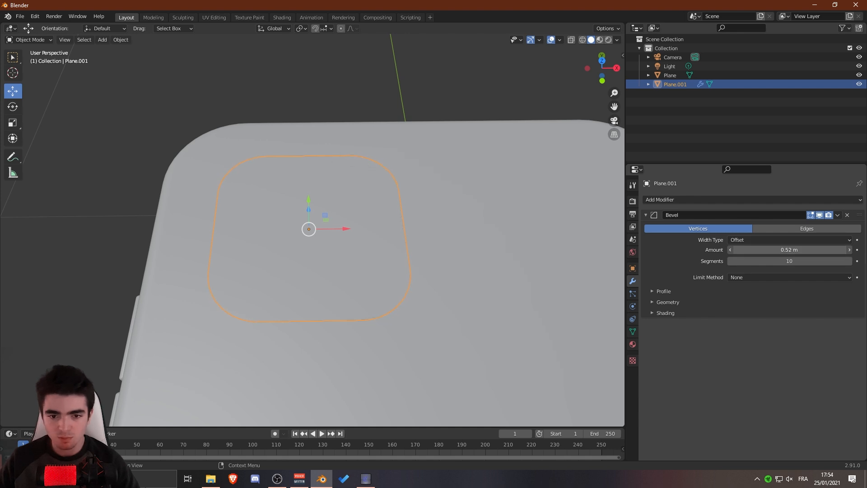
left_click_drag(790, 250, 788, 249)
middle_click_drag(405, 250, 567, 230)
left_click(833, 215)
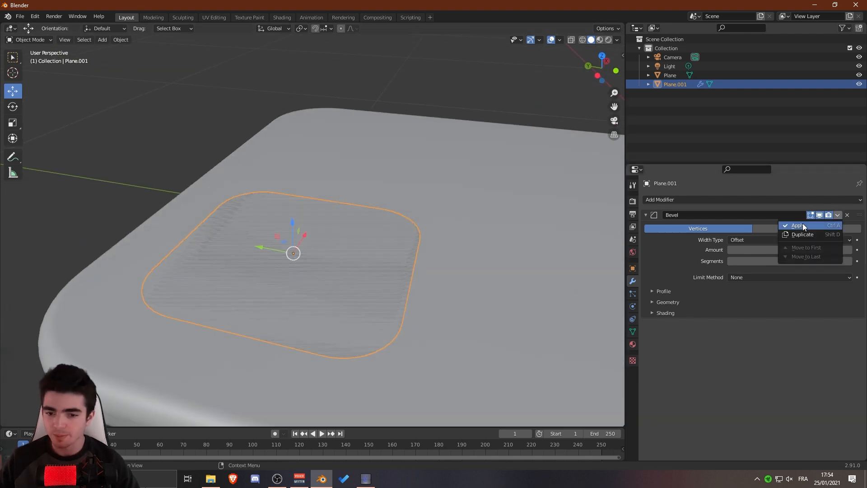
left_click(803, 223)
Step: In Edit Mode, select all of the rounded plane's vertices and extrude them upward about 0.002 m
scroll(413, 249, "up", 1)
key("Tab")
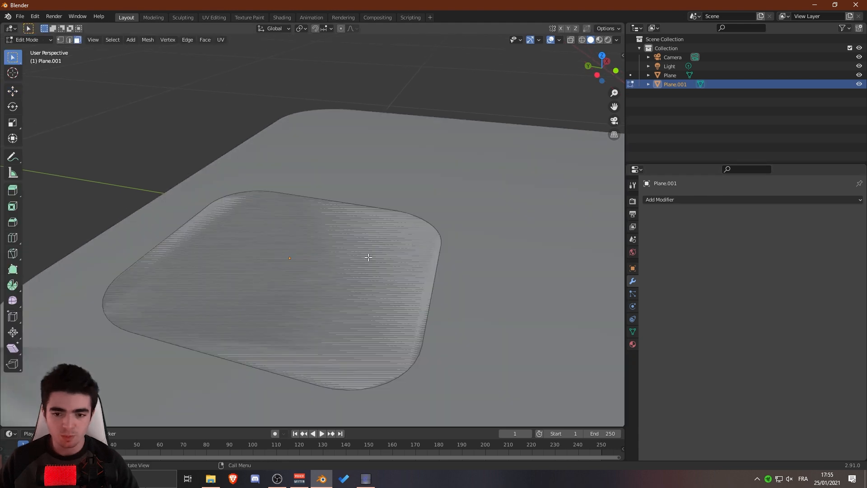
middle_click_drag(368, 257, 386, 230)
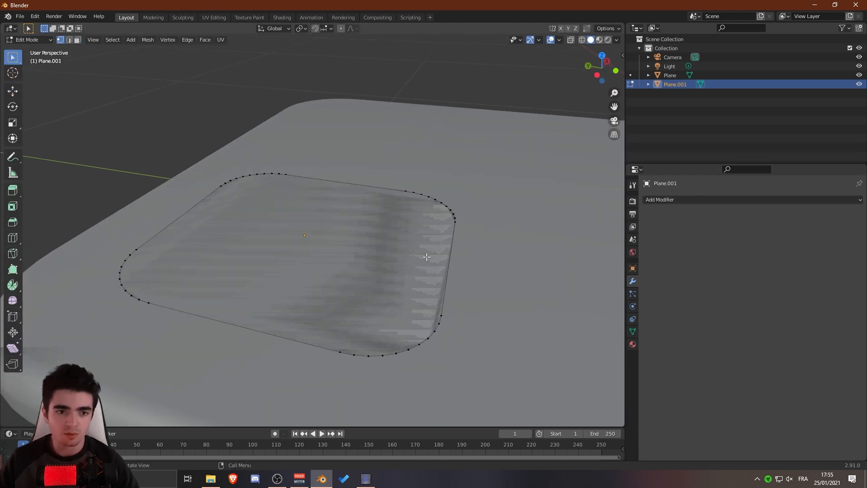
key("a")
middle_click_drag(329, 300, 328, 242)
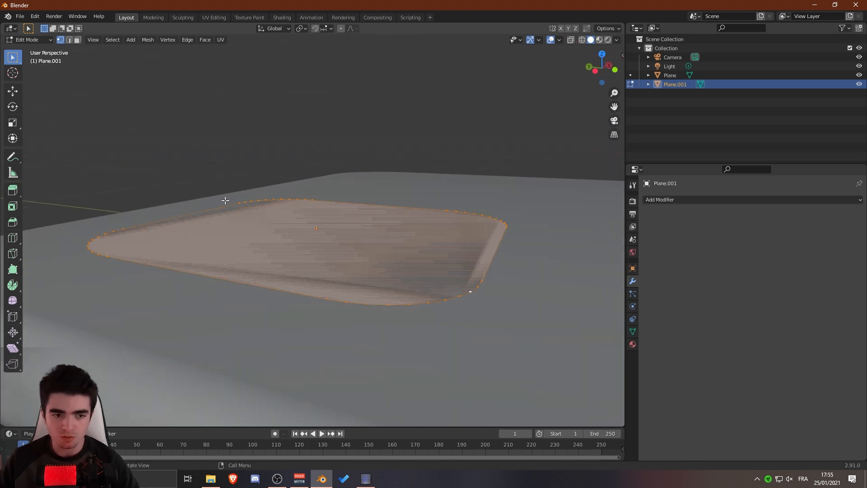
key("e")
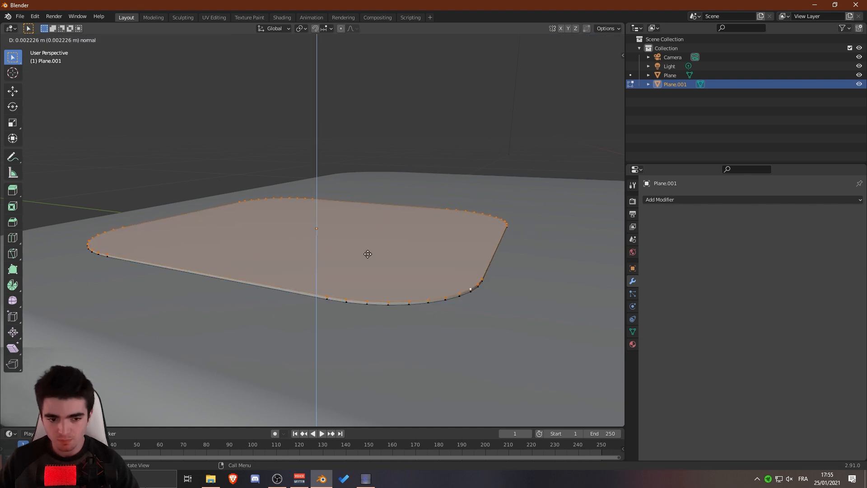
left_click(367, 253)
Step: Try a second thin extrusion with its top face scaled slightly inward, and inspect the edge in Object Mode
key("e")
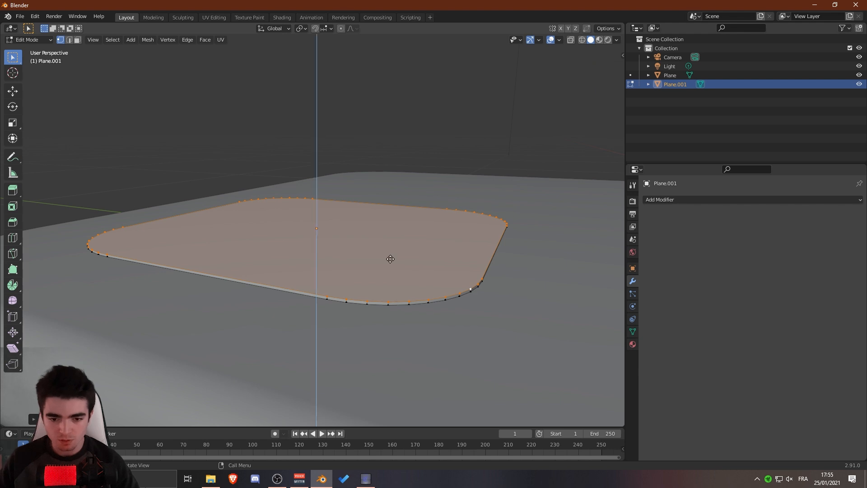
left_click(392, 256)
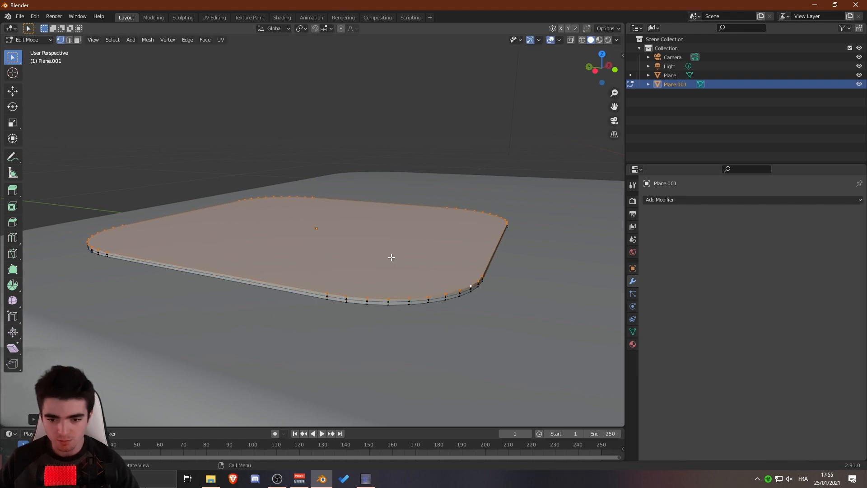
key("s")
left_click(480, 252)
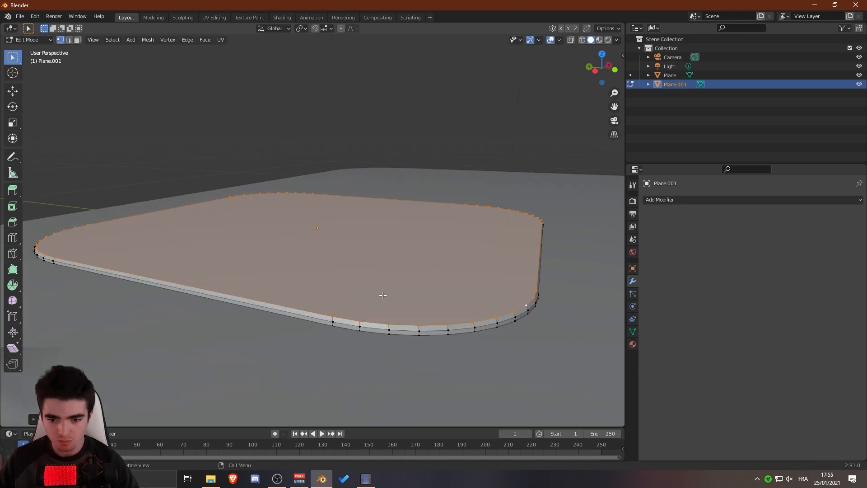
scroll(382, 294, "up", 6)
key("Tab")
scroll(497, 221, "down", 8)
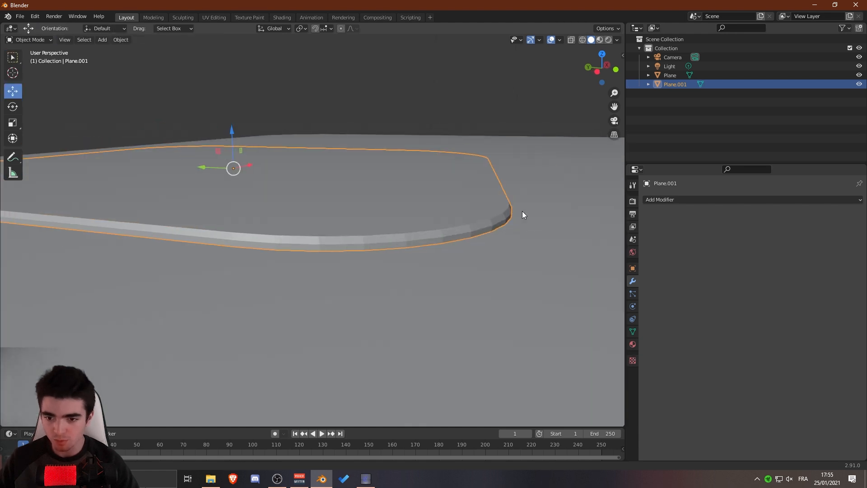
middle_click_drag(420, 219, 366, 221)
Step: Return to Edit Mode and undo the inward scaling and the second extrusion of the camera panel
key("Tab")
key("ctrl+z")
key("ctrl+z")
key("ctrl+z")
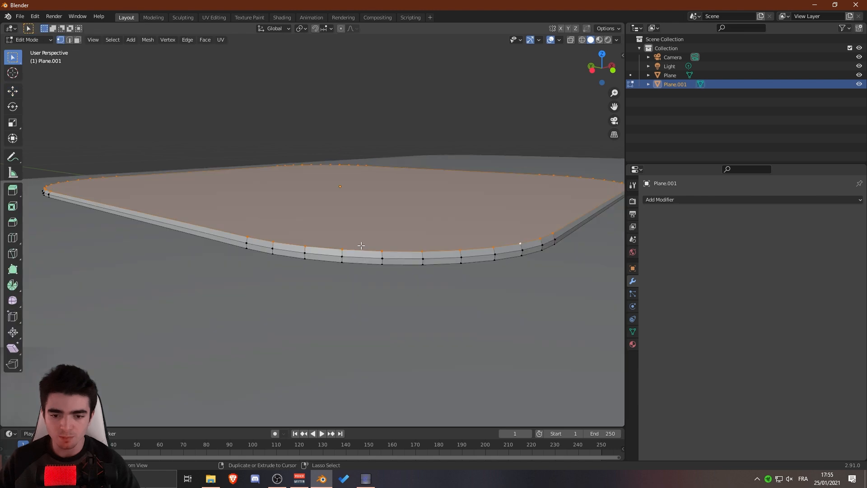
Step: Raise the panel's top face about 0.001 m along Z, extrude a thin, slightly smaller layer above it, and return to Object Mode
key("e")
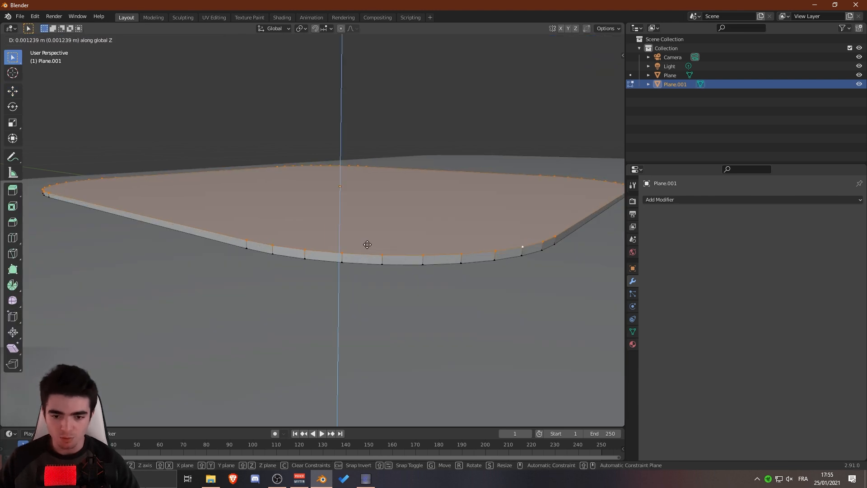
key("z")
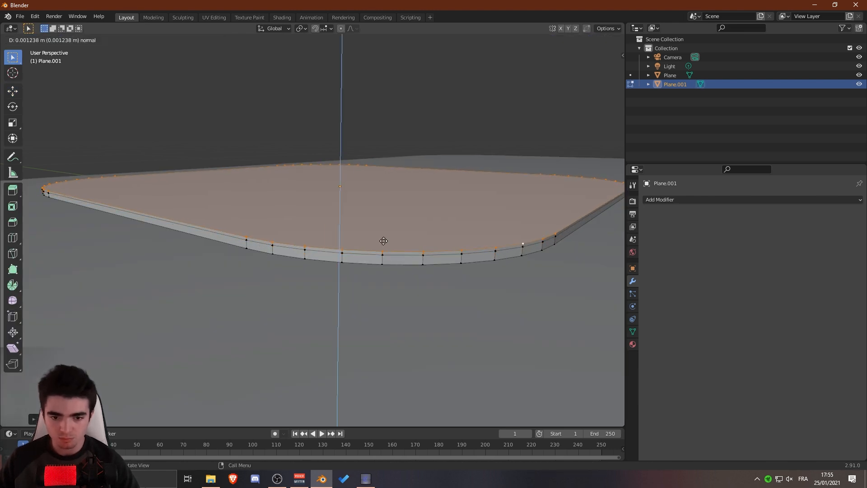
left_click(410, 230)
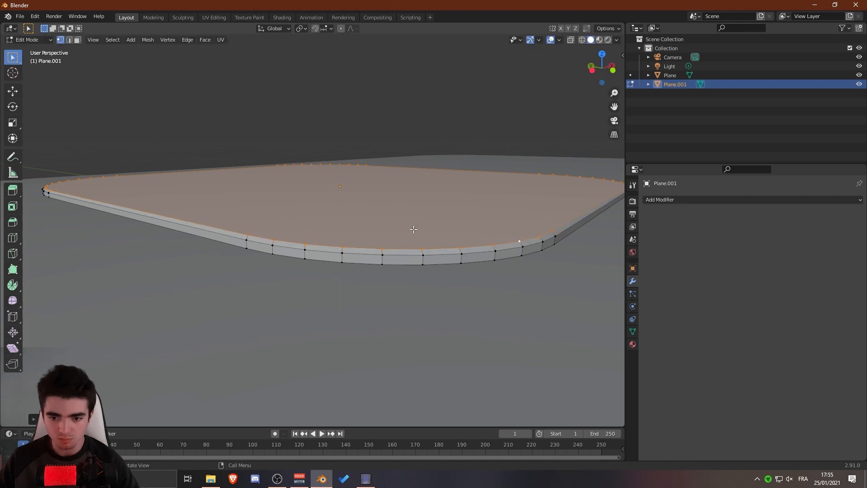
key("Tab")
Step: Apply smooth shading to the camera panel and inspect its rounded edge up close
middle_click_drag(408, 229, 279, 307)
scroll(279, 307, "down", 6)
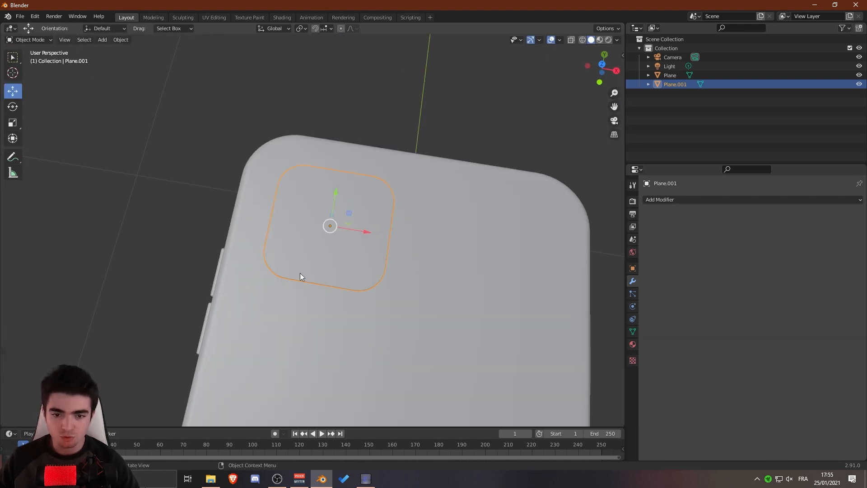
middle_click_drag(300, 273, 311, 289)
key("KP_7")
scroll(267, 222, "up", 7)
middle_click_drag(267, 223, 310, 170)
right_click(277, 220)
left_click(276, 220)
middle_click_drag(276, 220, 159, 205)
middle_click_drag(247, 195, 453, 224)
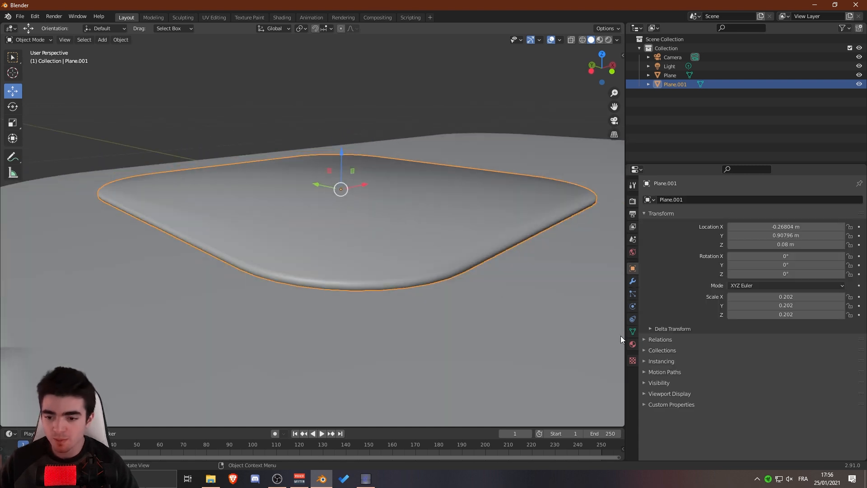
Step: Turn on Auto Smooth for the normals of the phone's rounded camera bump
left_click(633, 332)
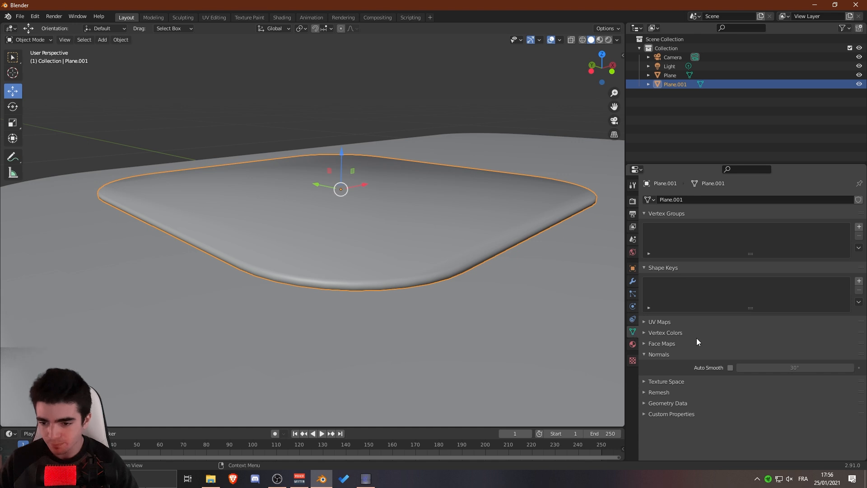
left_click(730, 368)
mouse_move(565, 296)
middle_mouse_down()
mouse_move(373, 262)
mouse_move(305, 272)
mouse_move(310, 325)
mouse_move(375, 314)
mouse_move(315, 306)
mouse_move(312, 266)
middle_mouse_up()
key("KP_7")
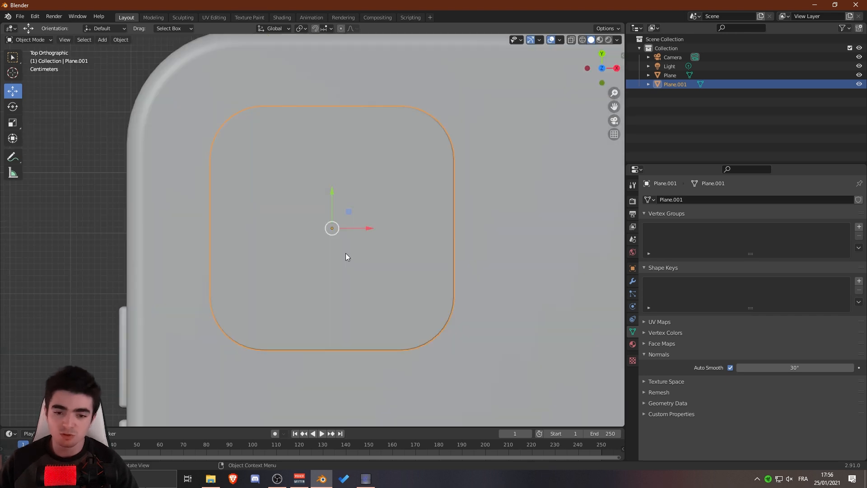
key("shift+a")
mouse_move(345, 253)
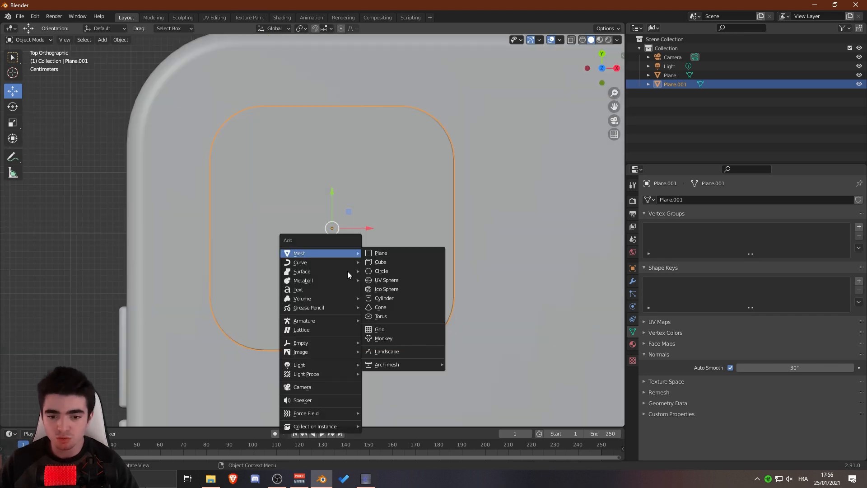
left_click(390, 300)
scroll(411, 302, "down", 5)
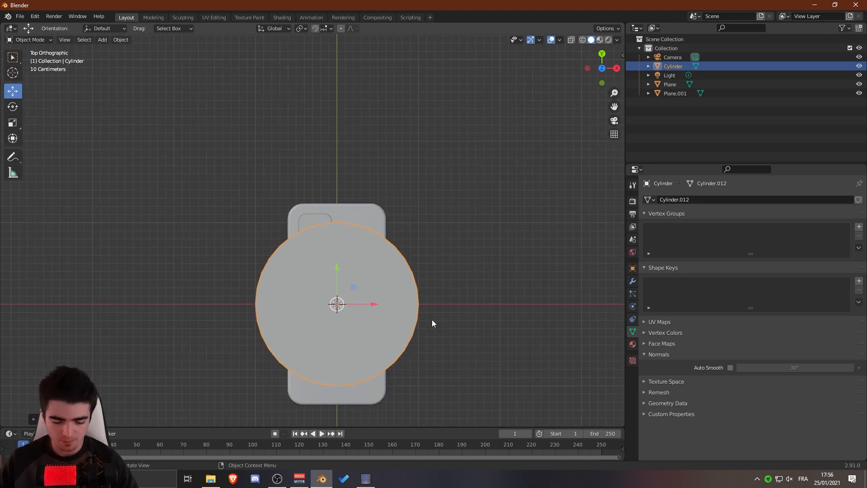
scroll(351, 294, "up", 1)
key("Delete")
Step: Add a mesh circle, move it over the camera bump and scale it down to fit inside the bump's outline
scroll(353, 294, "up", 8)
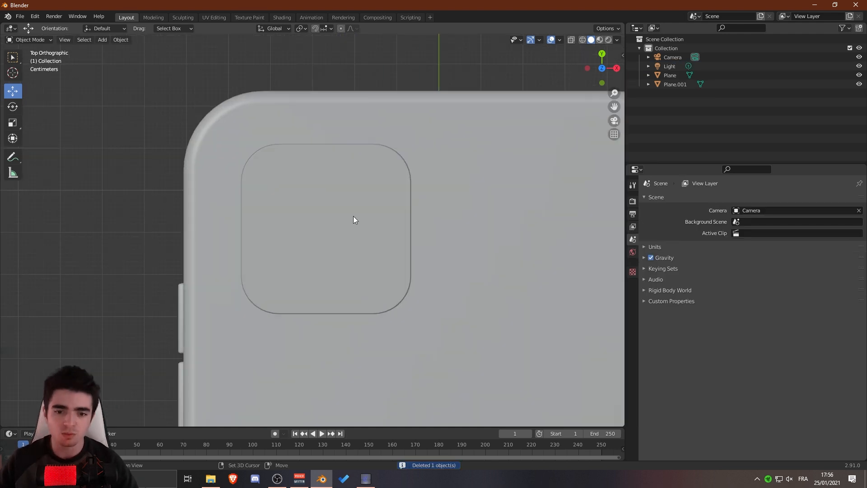
key("shift+a")
mouse_move(353, 216)
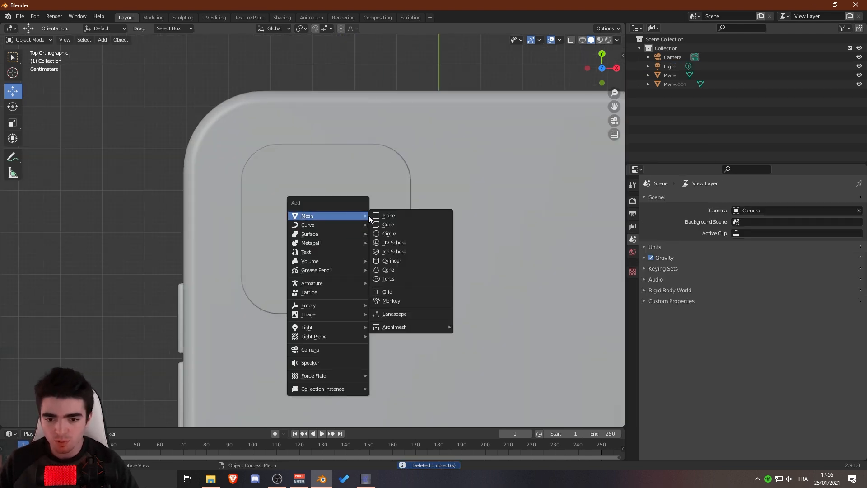
left_click(389, 234)
scroll(396, 264, "down", 6)
key("g")
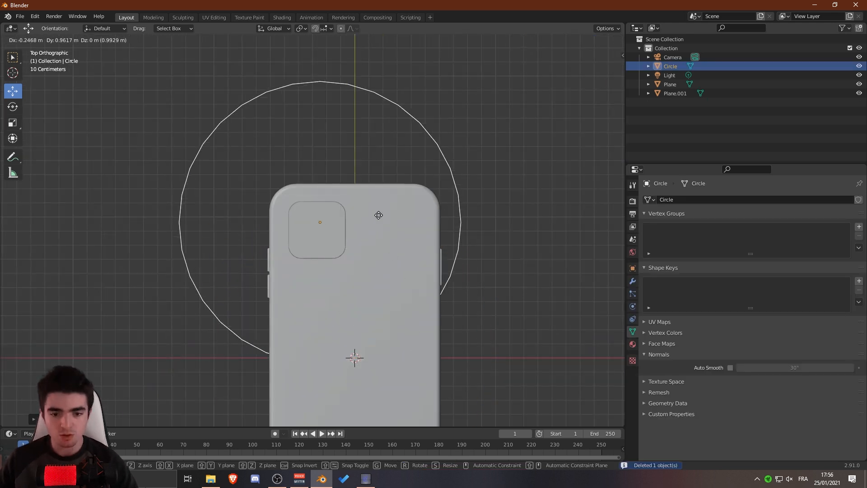
key("s")
left_click(316, 226)
Step: In wireframe front view, raise the circle along Z to just above the camera bump's top surface
scroll(316, 226, "up", 5)
scroll(335, 238, "down", 5)
middle_click_drag(312, 276, 408, 169)
key("KP_1")
key("z")
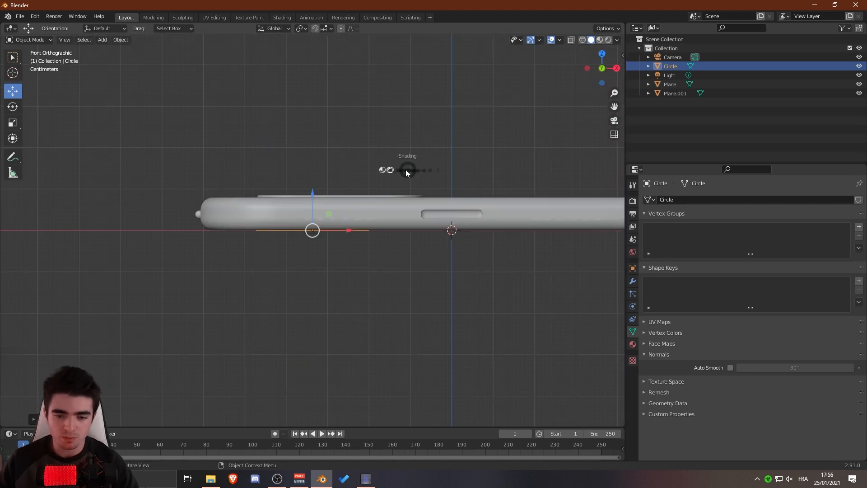
left_click(371, 171)
scroll(324, 203, "up", 3)
middle_click_drag(331, 220, 334, 257, "shift")
left_click_drag(332, 250, 333, 236)
key("z")
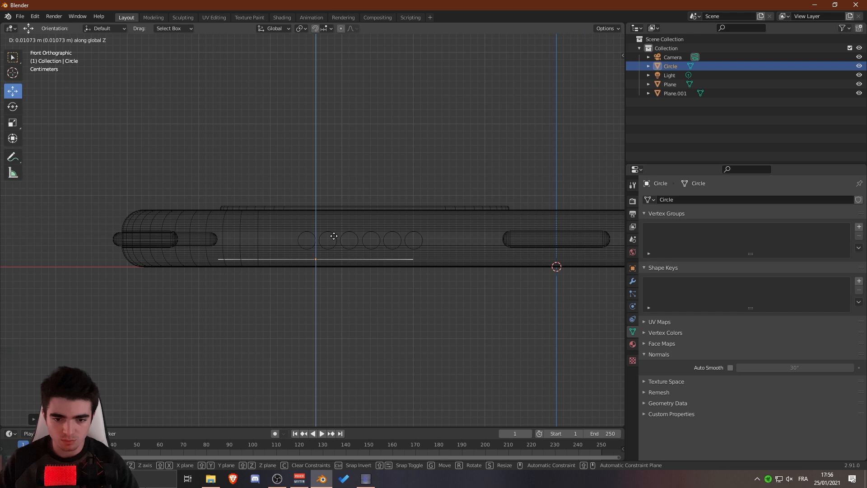
left_click_drag(330, 192, 328, 185)
Step: Scale the circle down to lens size and place it in the upper-left corner of the camera bump, seen from above
middle_click_drag(328, 186, 378, 281)
key("KP_7")
scroll(475, 210, "down", 5)
key("s")
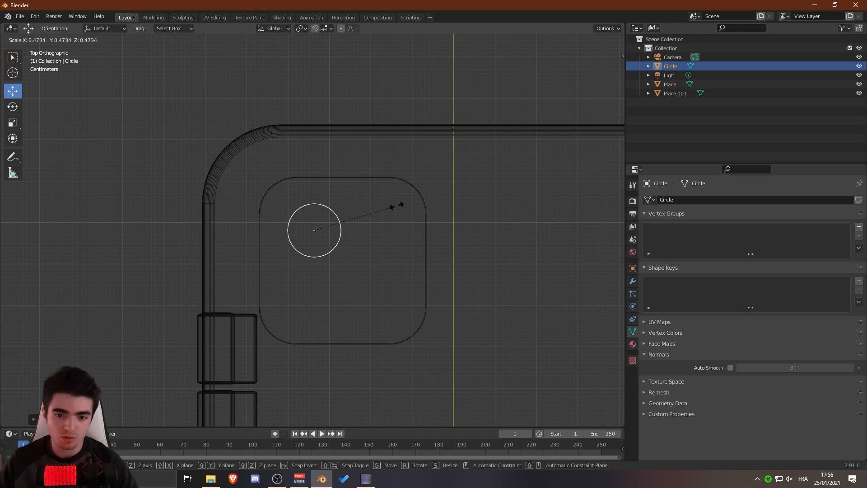
left_click(415, 201)
key("g")
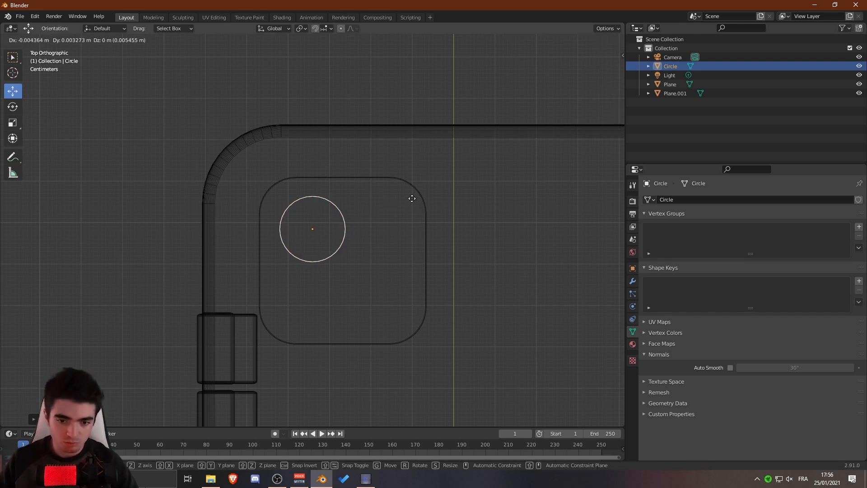
left_click(408, 197)
Step: Return to solid shading and lower the circle onto the camera bump's top surface with snapping set to Face
scroll(343, 264, "up", 3)
middle_click_drag(343, 265, 419, 218)
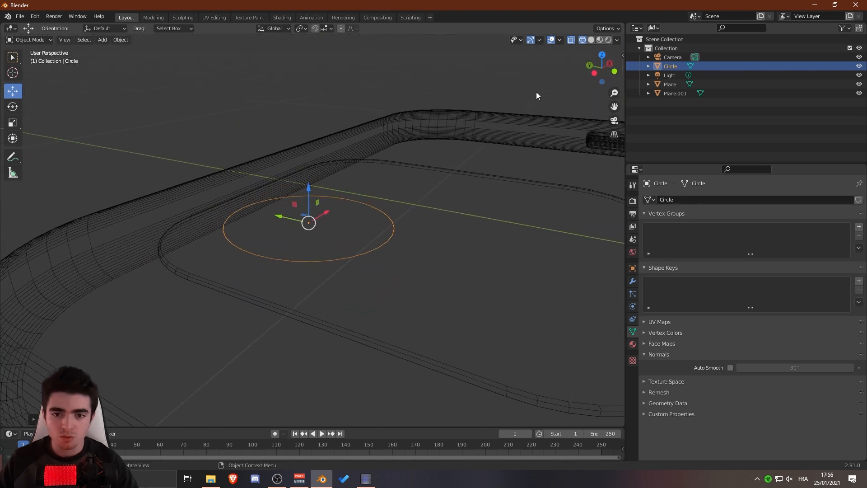
left_click(591, 39)
middle_click_drag(368, 138, 350, 107)
left_click(315, 29)
left_click(326, 29)
left_click(298, 82)
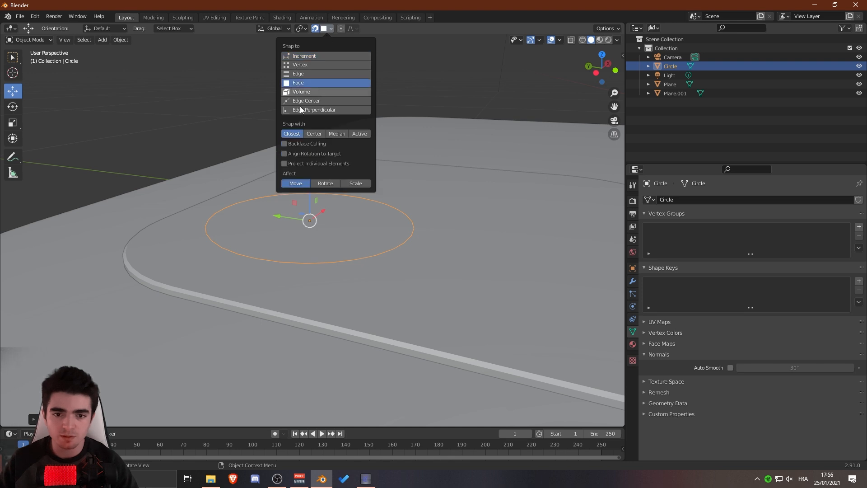
mouse_move(307, 188)
left_mouse_down()
mouse_move(310, 197)
mouse_move(318, 189)
left_mouse_up()
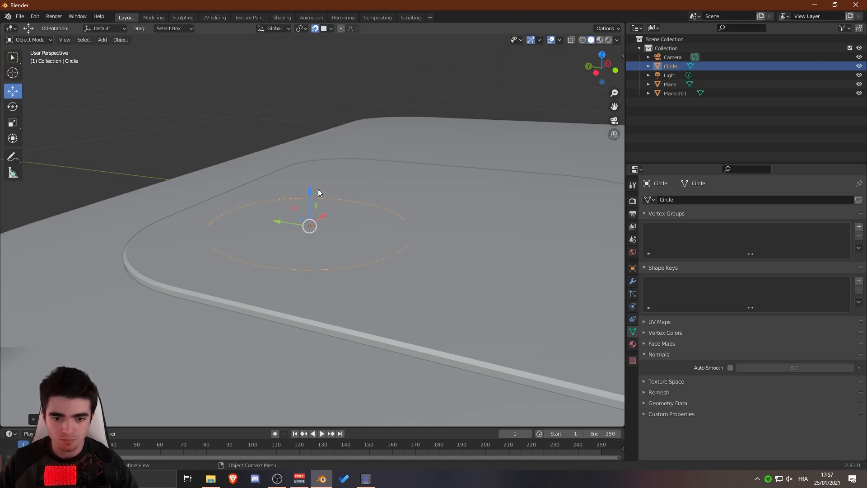
Step: Turn snapping off and set its snap target back to Increment
left_click(317, 28)
left_click(326, 29)
left_click(297, 56)
Step: In Edit Mode, extrude the circle upward along Z by about 0.005 m to form a ring wall
middle_click_drag(271, 113, 353, 188)
left_click(45, 39)
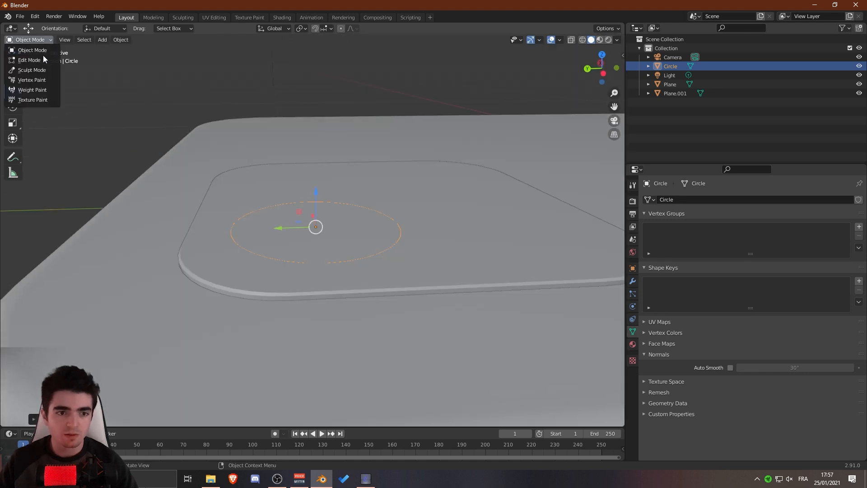
left_click(45, 60)
middle_click_drag(180, 158, 346, 285)
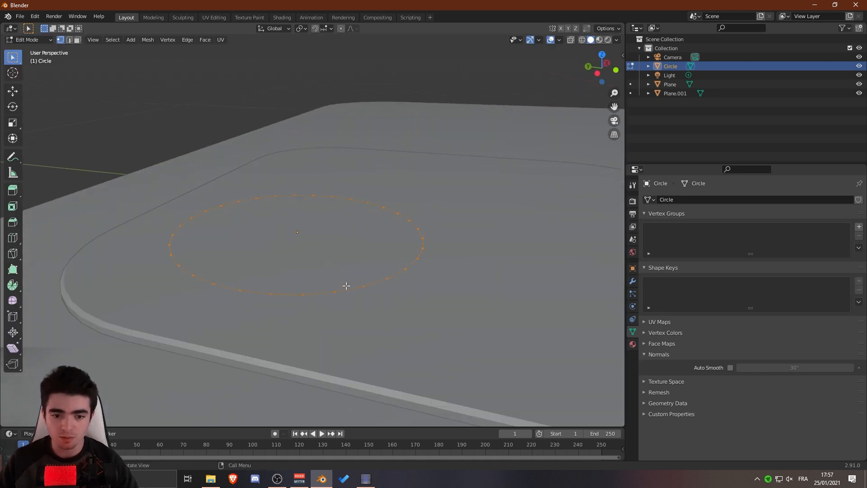
left_click(447, 258)
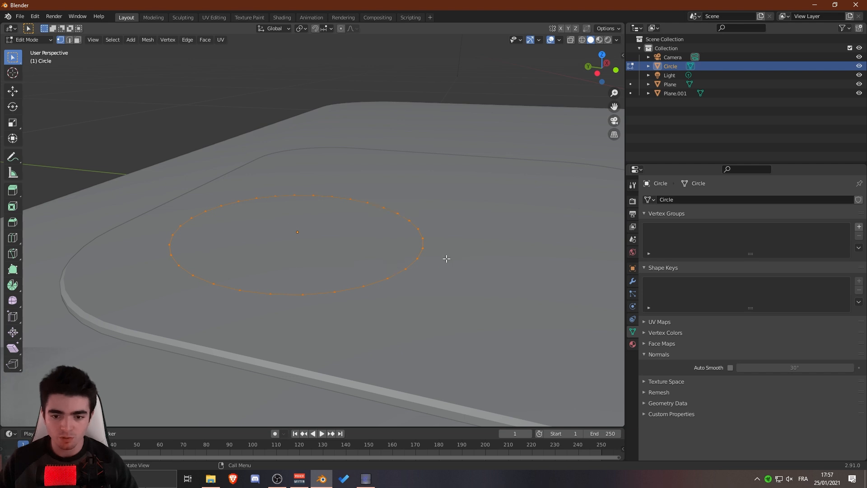
key("e")
key("z")
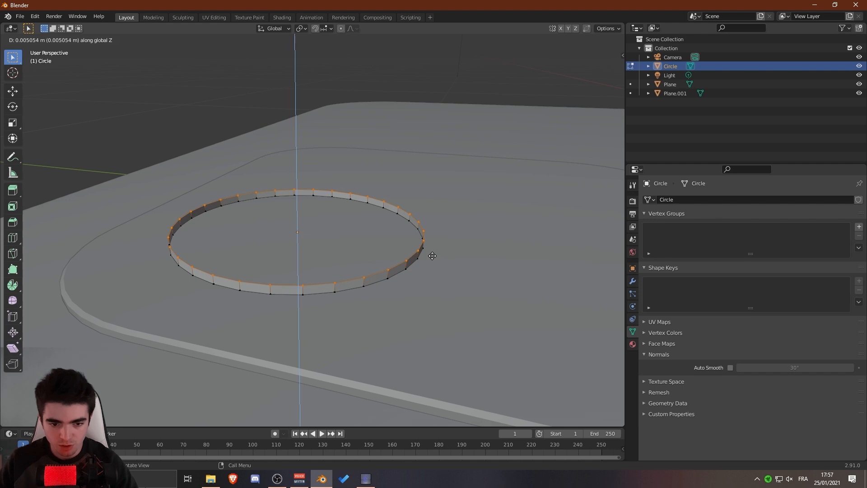
left_click(432, 256)
Step: Fill the top edge loop of the extruded ring with a face to close the lens disc
scroll(352, 265, "down", 6)
mouse_move(302, 289)
middle_mouse_down()
mouse_move(331, 251)
mouse_move(379, 242)
middle_mouse_up()
scroll(327, 258, "up", 1)
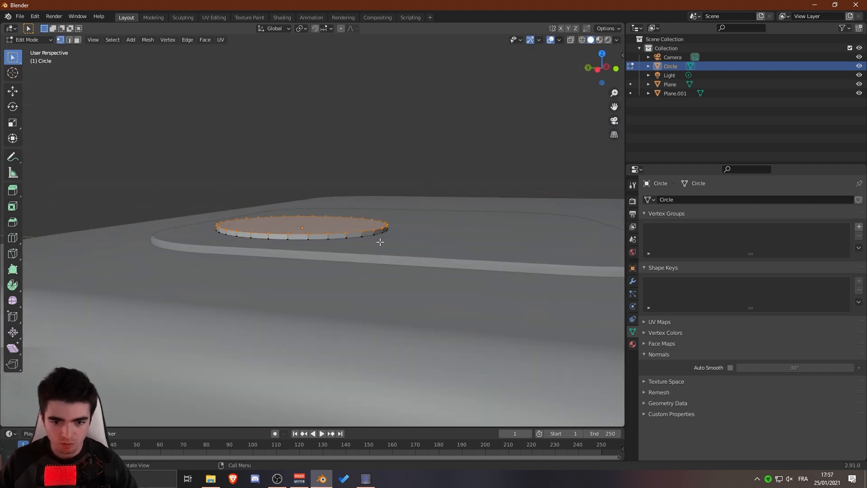
key("z")
key("ctrl+z")
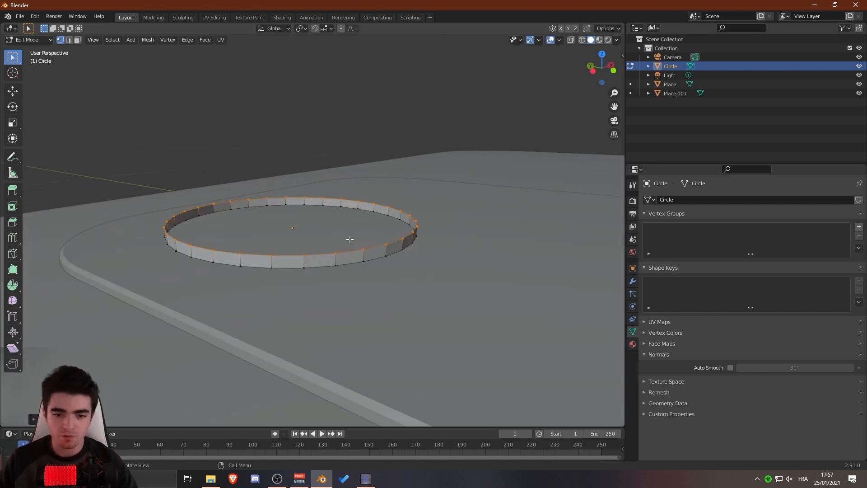
key("f")
Step: Select the lens disc's top rim loop and bevel it with 1 segment, about 0.006 m wide
left_click(279, 213)
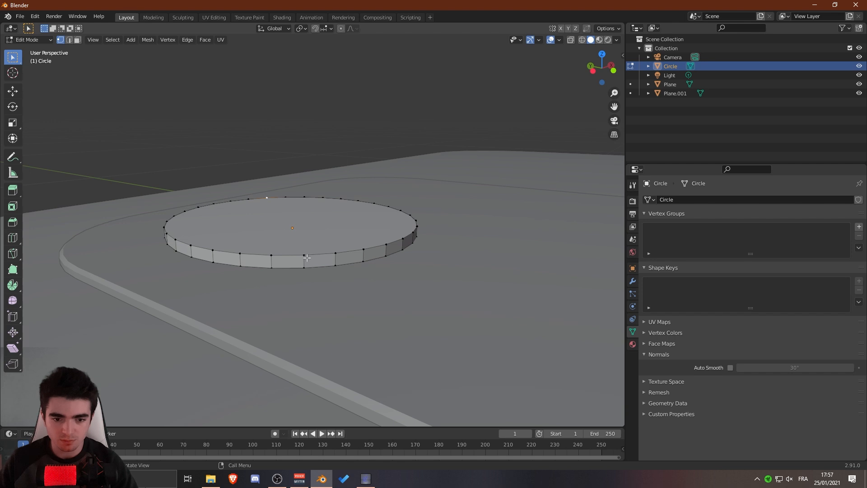
scroll(309, 259, "up", 2)
left_click(334, 270, "alt")
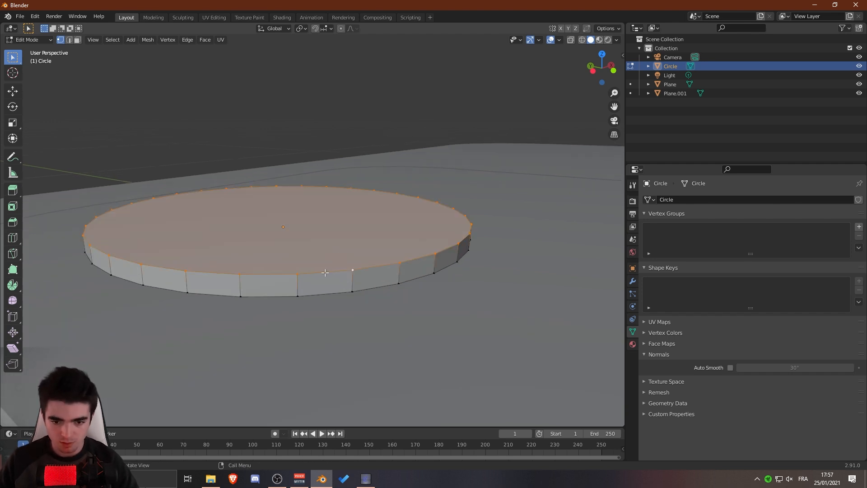
key("ctrl+b")
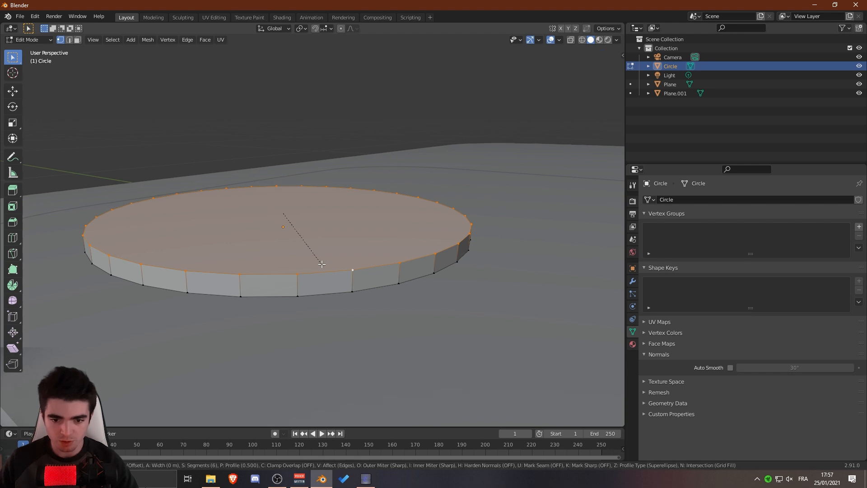
scroll(326, 266, "down", 4)
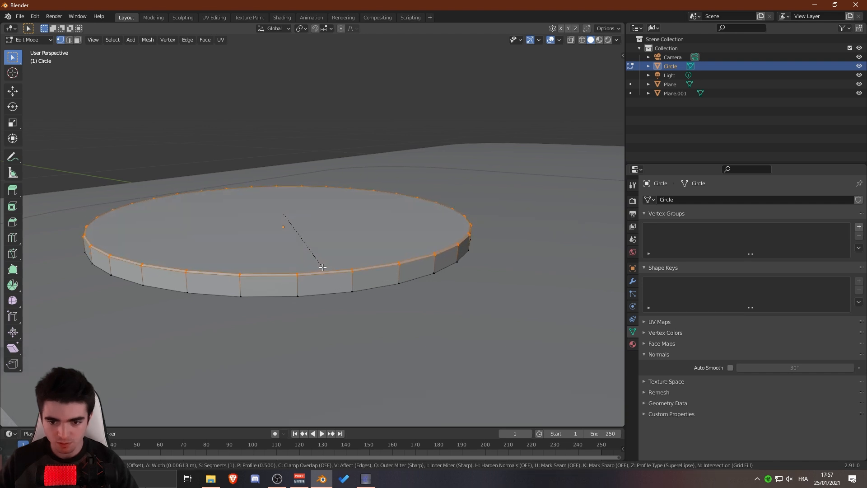
left_click(322, 267)
Step: Bevel the lens disc's top rim again so its single-segment chamfer is slightly wider
key("Tab")
mouse_move(290, 271)
middle_mouse_down()
mouse_move(271, 297)
mouse_move(291, 271)
middle_mouse_up()
key("Tab")
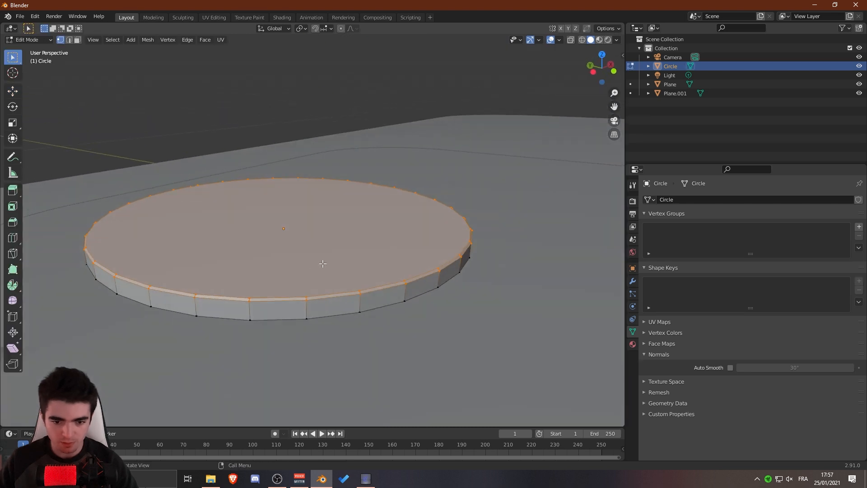
right_click(322, 264)
key("ctrl+b")
left_click(355, 275)
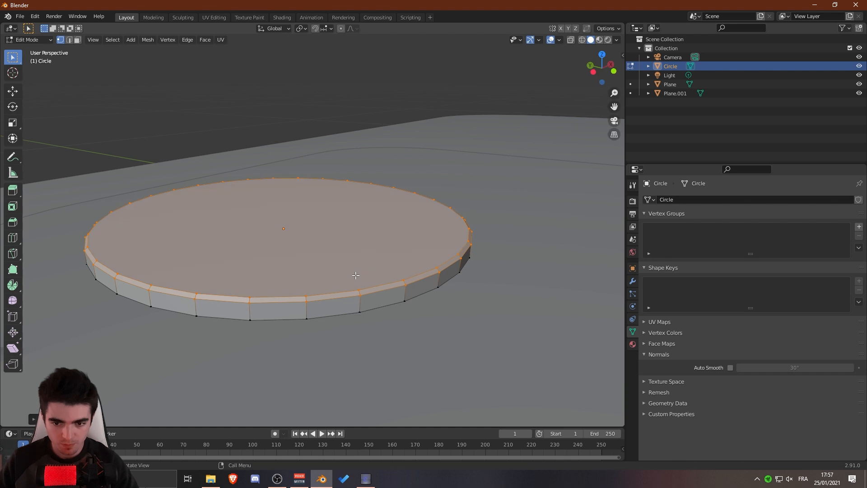
Step: Back in Object Mode, shade the lens disc smooth and turn on Auto Smooth for its normals
key("Tab")
scroll(334, 261, "down", 1)
middle_click_drag(315, 255, 339, 271)
scroll(277, 285, "down", 2)
mouse_move(270, 235)
middle_mouse_down()
mouse_move(266, 248)
mouse_move(275, 244)
mouse_move(283, 261)
middle_mouse_up()
right_click(298, 253)
left_click(299, 254)
scroll(283, 260, "up", 1)
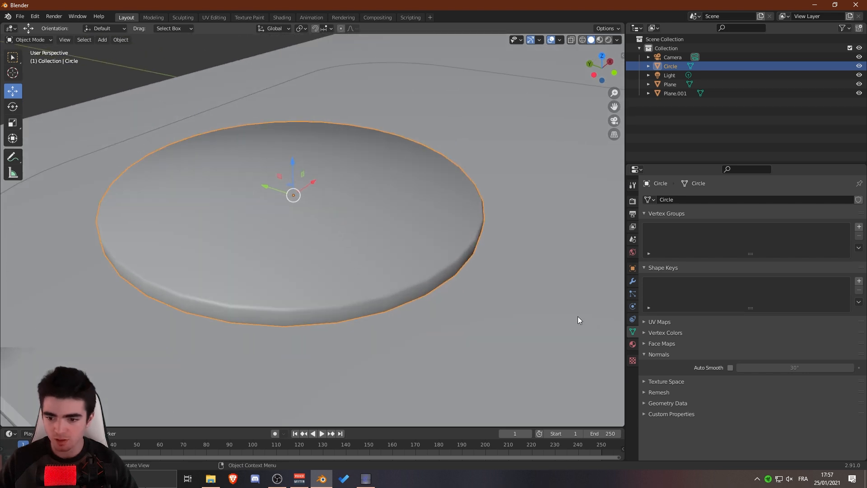
left_click(730, 367)
Step: Enter Edit Mode, switch to face selection and select the lens disc's large top face
mouse_move(407, 253)
middle_mouse_down()
mouse_move(356, 237)
mouse_move(222, 227)
mouse_move(328, 294)
mouse_move(338, 232)
mouse_move(356, 267)
middle_mouse_up()
key("Tab")
scroll(182, 92, "up", 2)
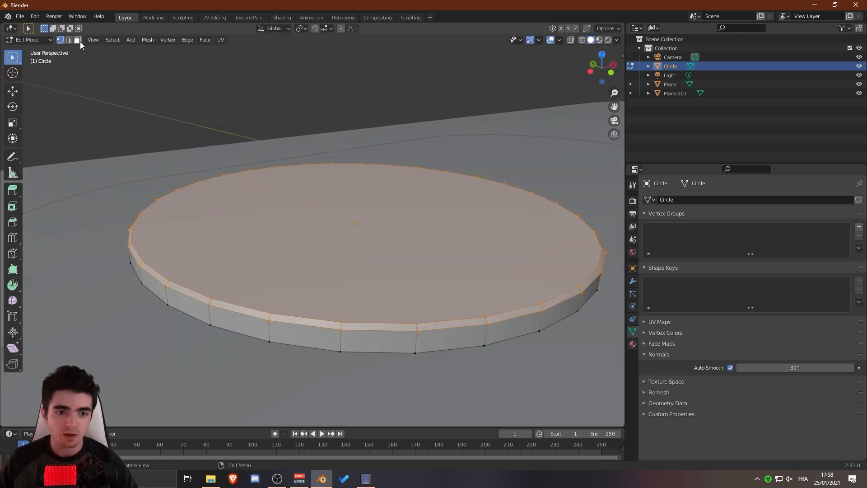
left_click(331, 218)
middle_click_drag(390, 212, 440, 213)
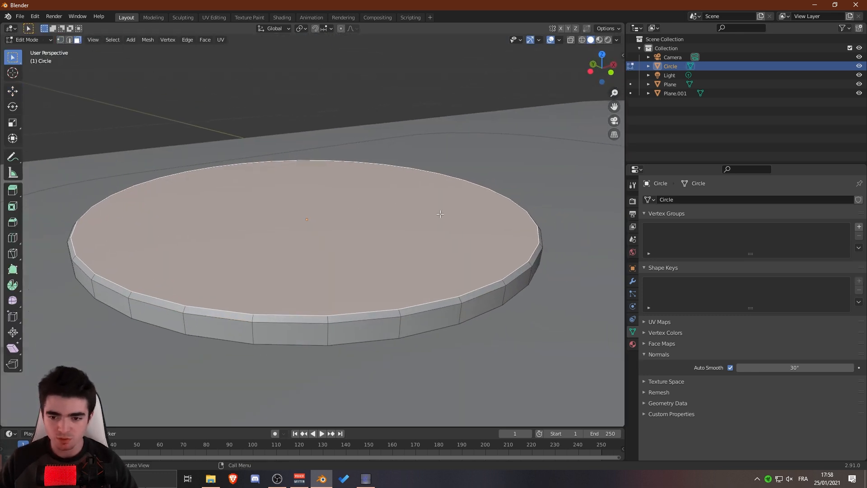
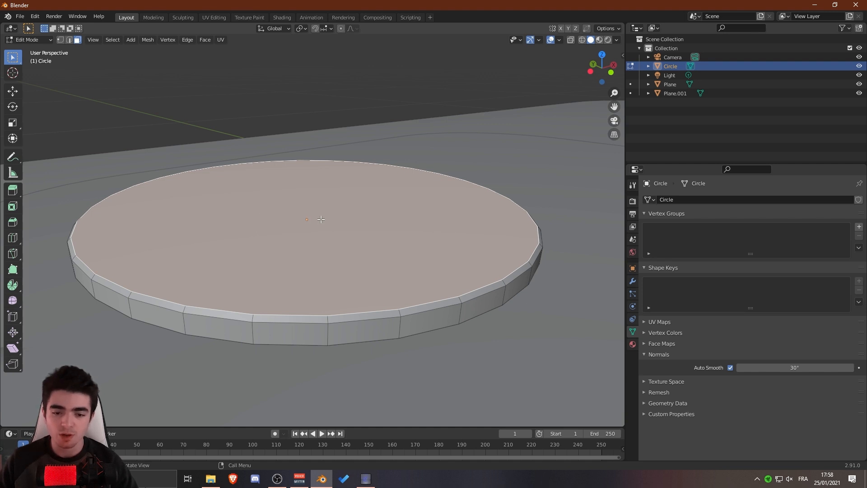
scroll(305, 208, "down", 2)
middle_click_drag(307, 219, 331, 232)
scroll(334, 253, "down", 3)
scroll(330, 226, "up", 3)
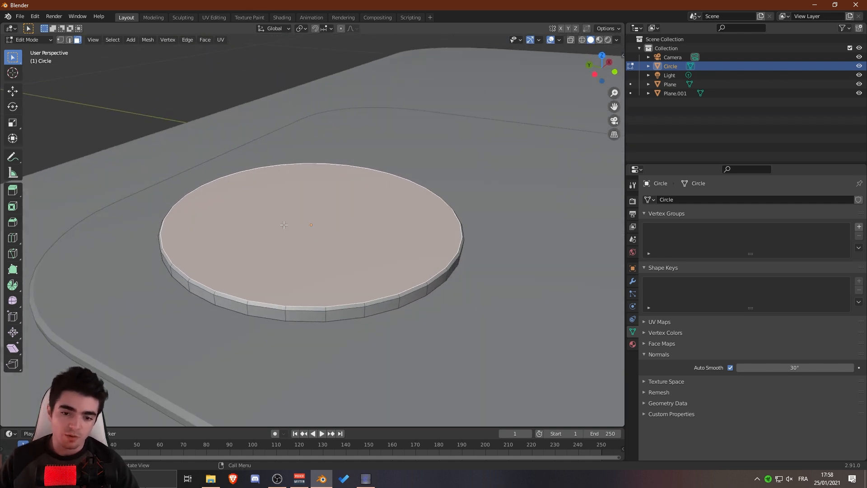
scroll(289, 233, "up", 1)
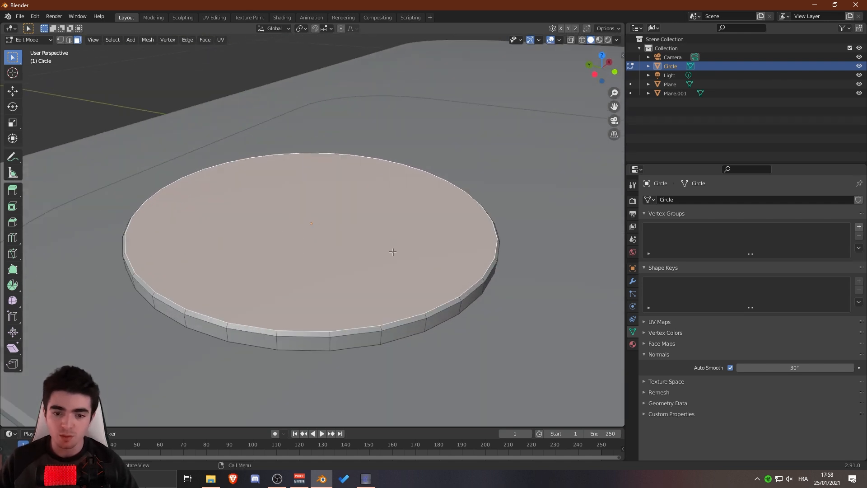
scroll(353, 198, "down", 2)
middle_click_drag(352, 197, 318, 212)
scroll(316, 217, "up", 3)
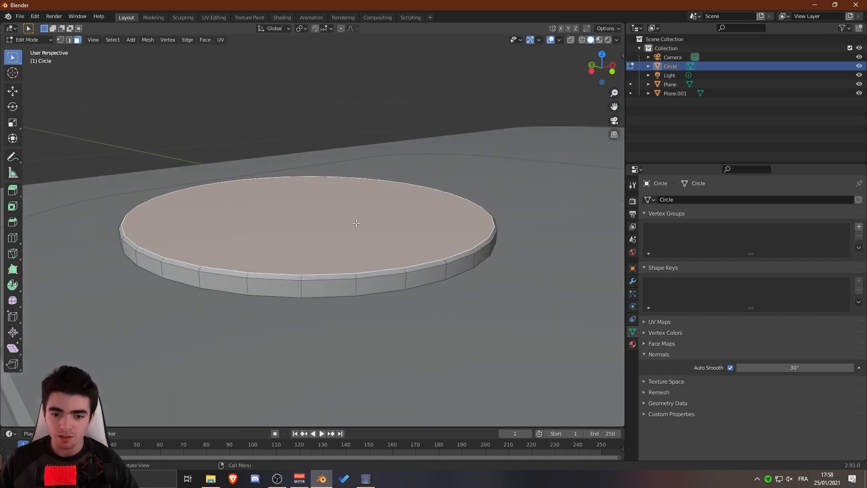
scroll(314, 213, "down", 1)
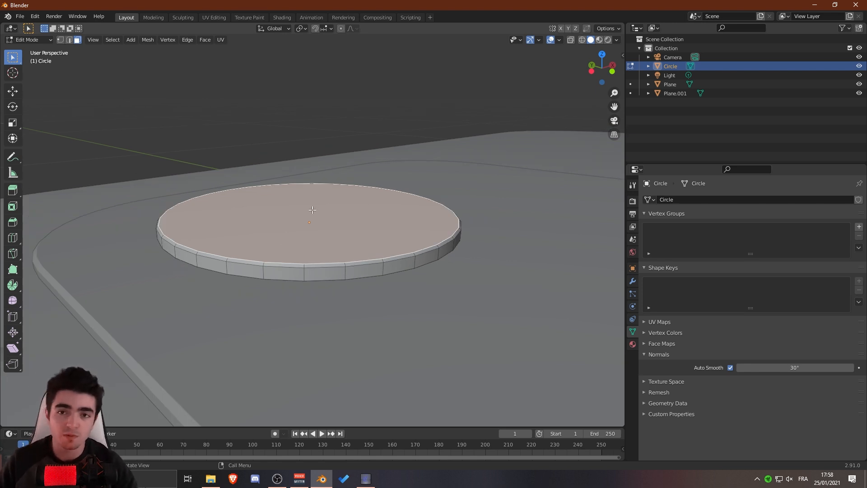
Step: Delete the selected top face of the lens disc, leaving an open ring
scroll(302, 203, "up", 2)
scroll(326, 219, "down", 1)
key("x")
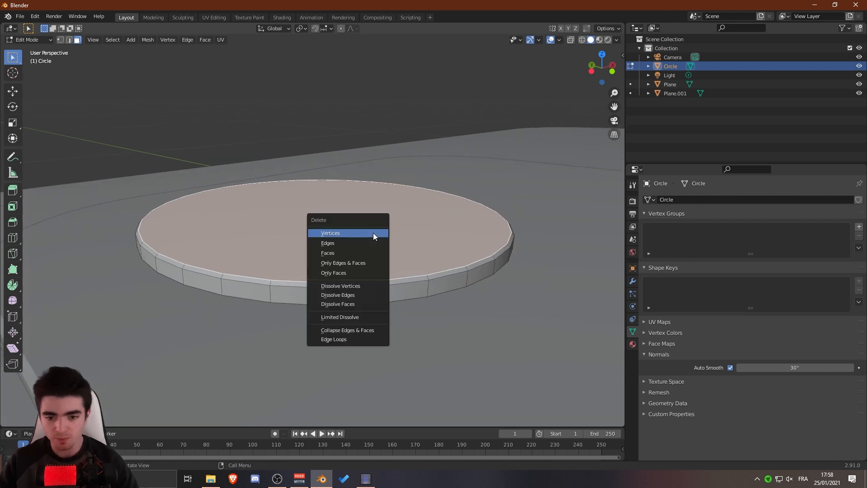
left_click(354, 251)
mouse_move(330, 236)
middle_mouse_down()
mouse_move(306, 250)
mouse_move(328, 240)
middle_mouse_up()
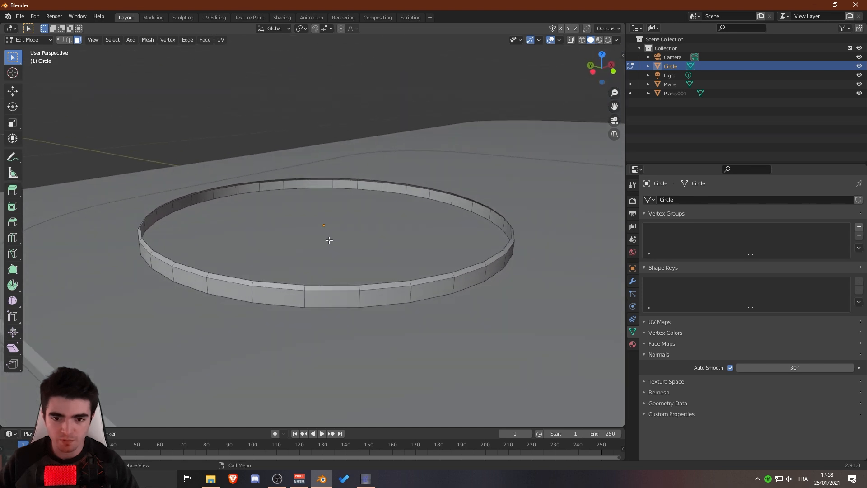
scroll(325, 223, "down", 2)
middle_click_drag(314, 208, 286, 175)
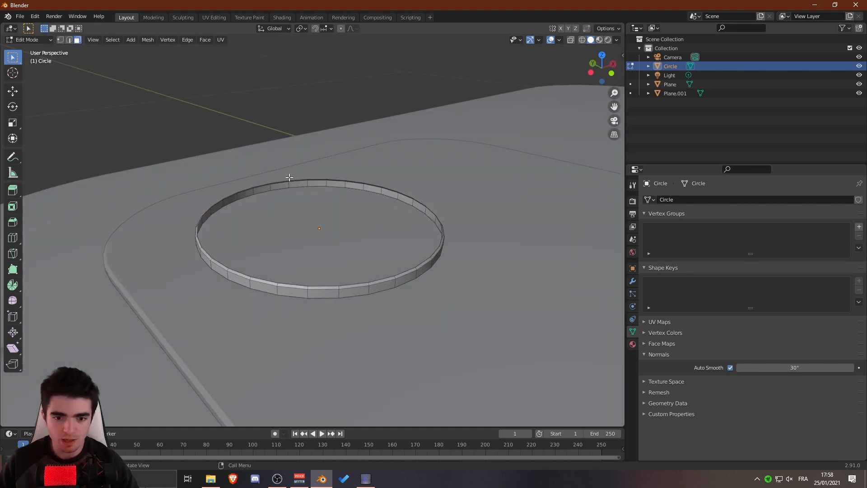
Step: In vertex selection, select the ring's bottom edge loop and fill it with a face
scroll(292, 179, "up", 2)
left_click(286, 171)
left_click(285, 177)
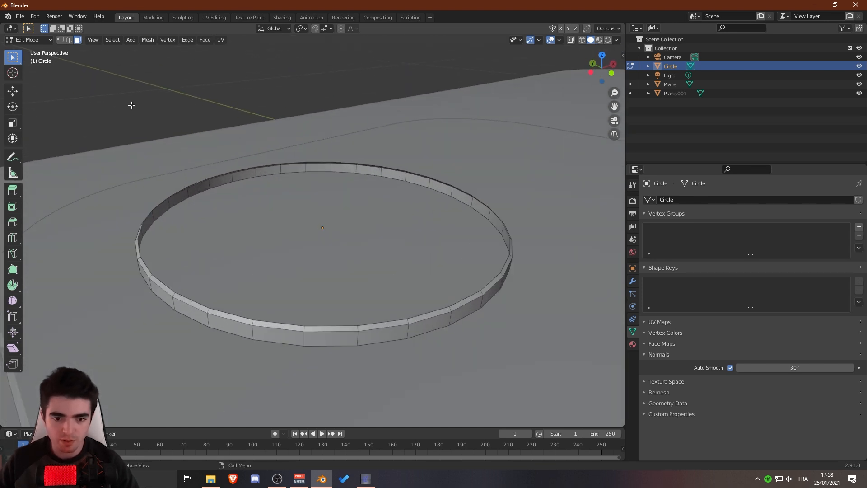
left_click(276, 172, "alt")
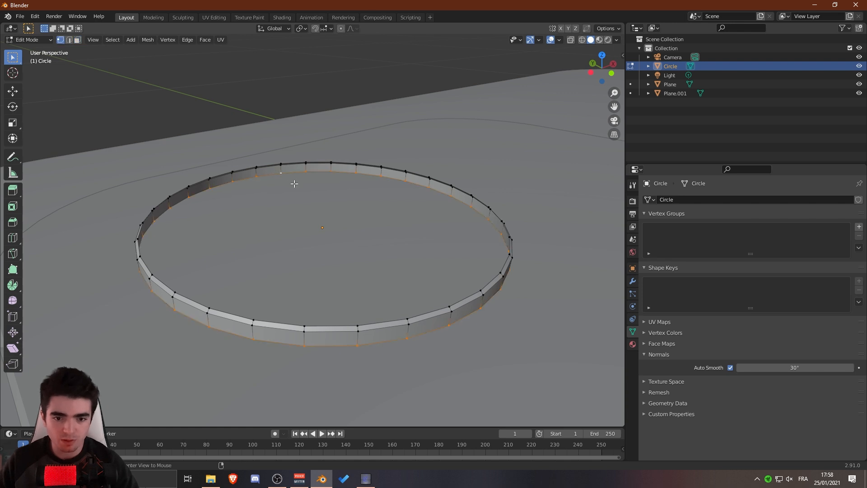
key("f")
scroll(332, 216, "down", 3)
mouse_move(331, 217)
middle_mouse_down()
mouse_move(332, 277)
mouse_move(329, 198)
mouse_move(325, 230)
middle_mouse_up()
scroll(325, 230, "up", 4)
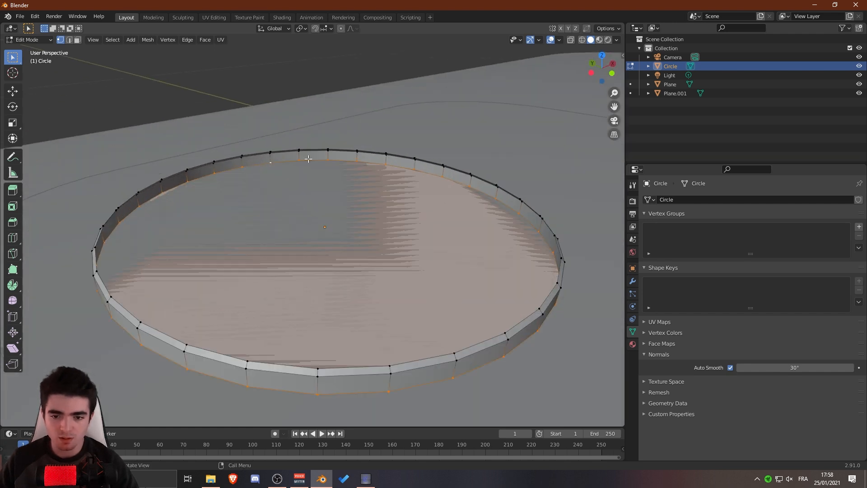
left_click(337, 164)
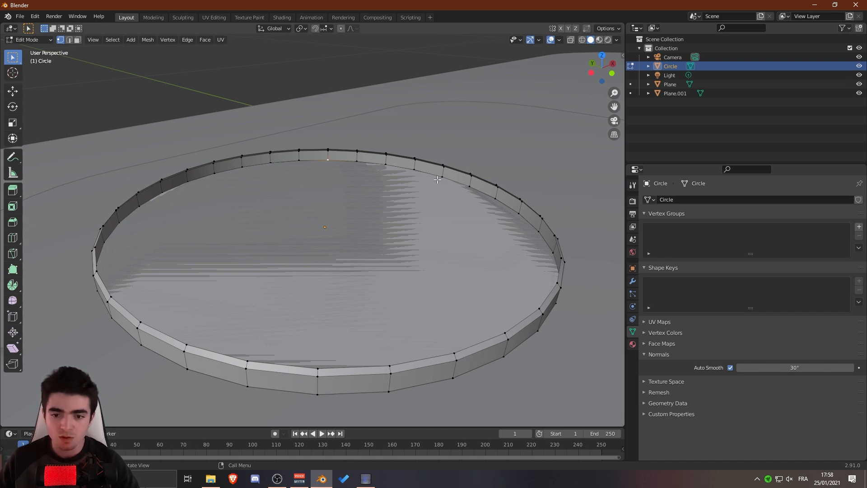
key("ctrl+z")
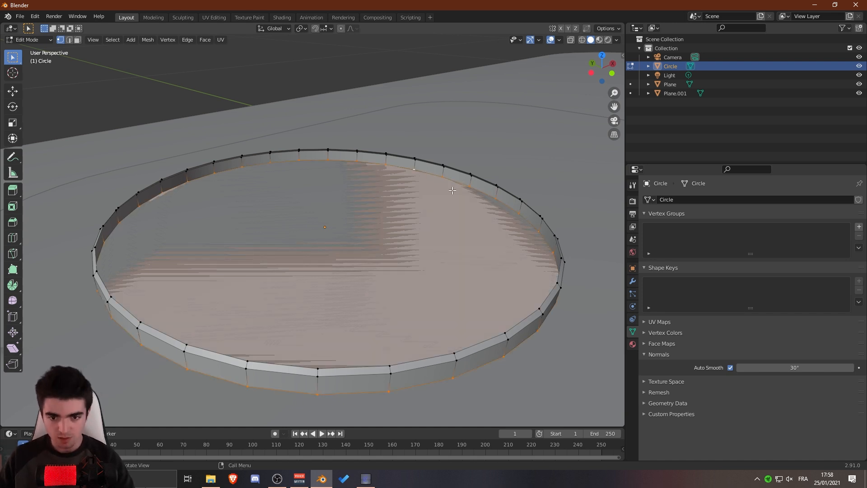
Step: Inset the ring's floor face, then build a slightly raised central disc from it with an inward-tapered upper edge
key("i")
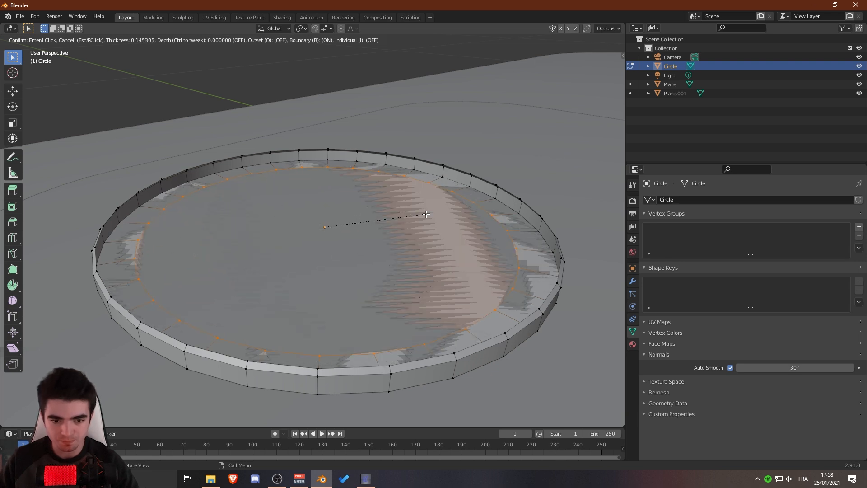
left_click(398, 233)
key("e")
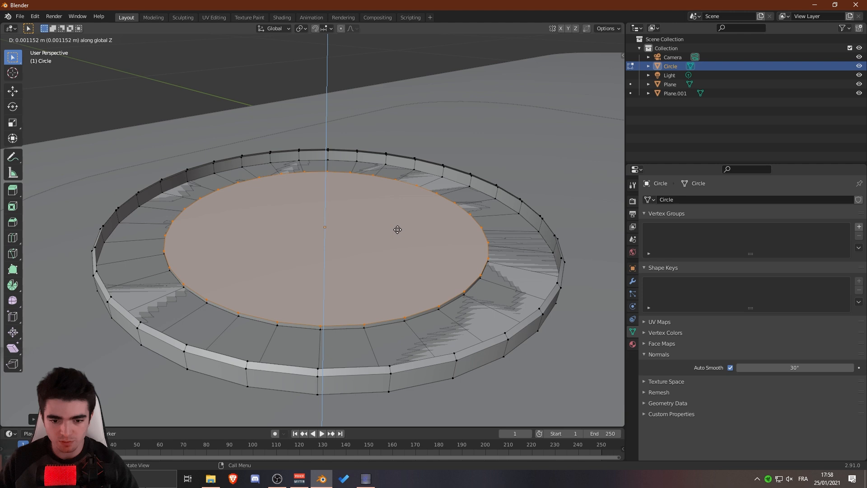
left_click(398, 228)
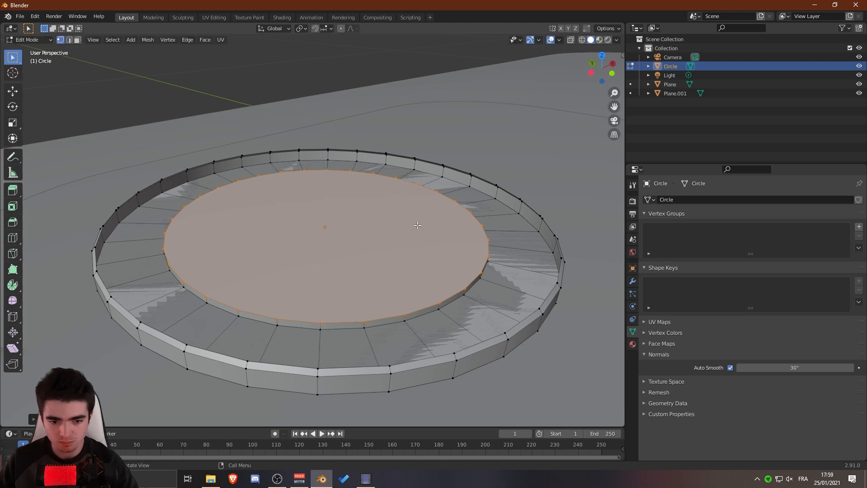
key("s")
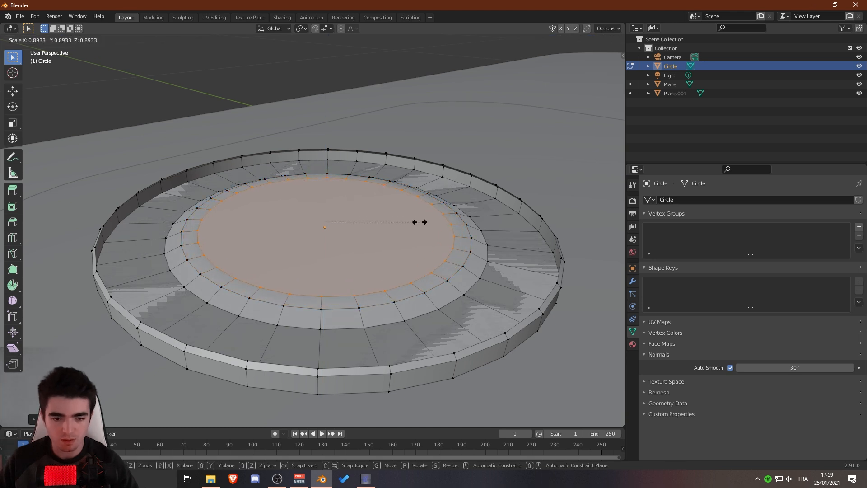
left_click(415, 222)
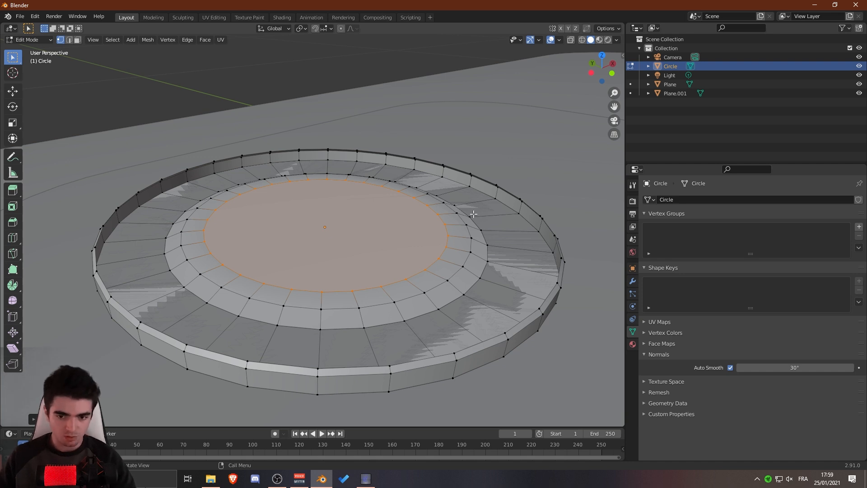
Step: Inset the raised disc's top face, lower the inner face slightly along Z and scale it to about 0.69
key("i")
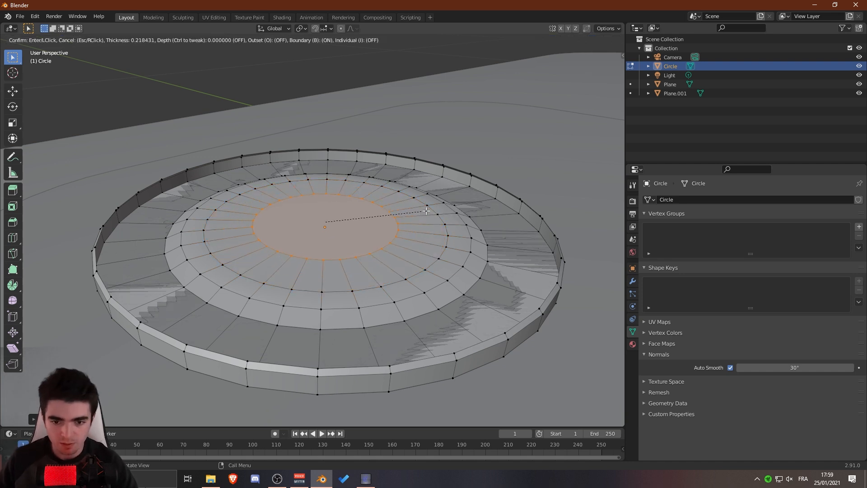
left_click(408, 208)
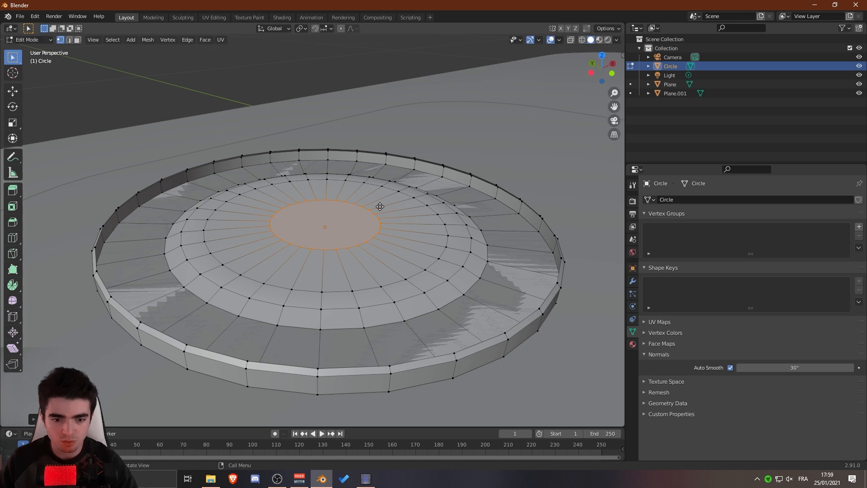
key("g")
key("z")
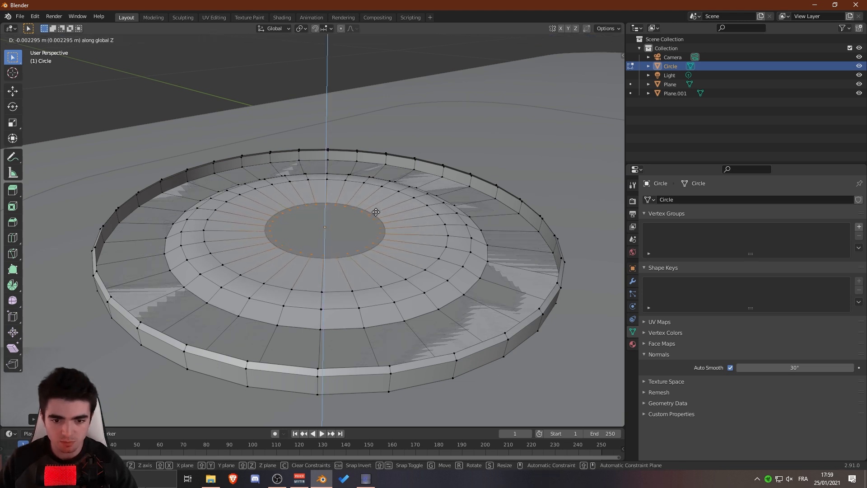
left_click(378, 210)
key("s")
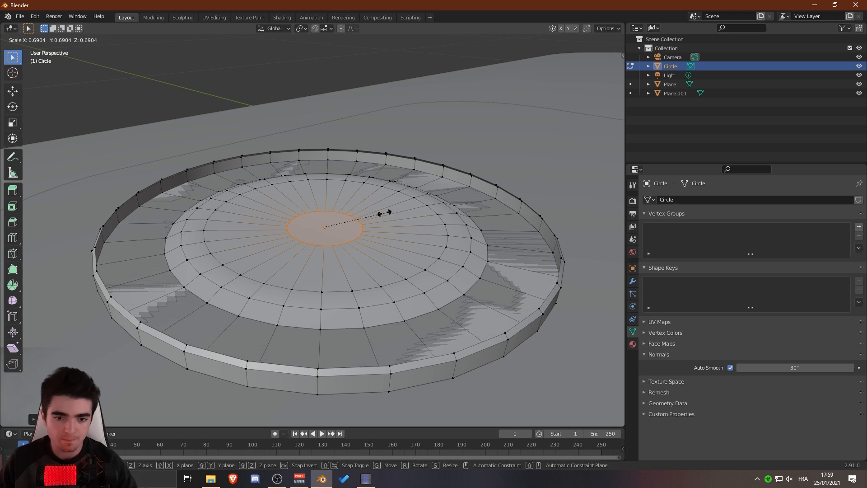
left_click(384, 213)
Step: Snap the 3D cursor to the selected central face of the lens
scroll(323, 238, "down", 3)
middle_click_drag(324, 239, 337, 251)
scroll(310, 260, "up", 5)
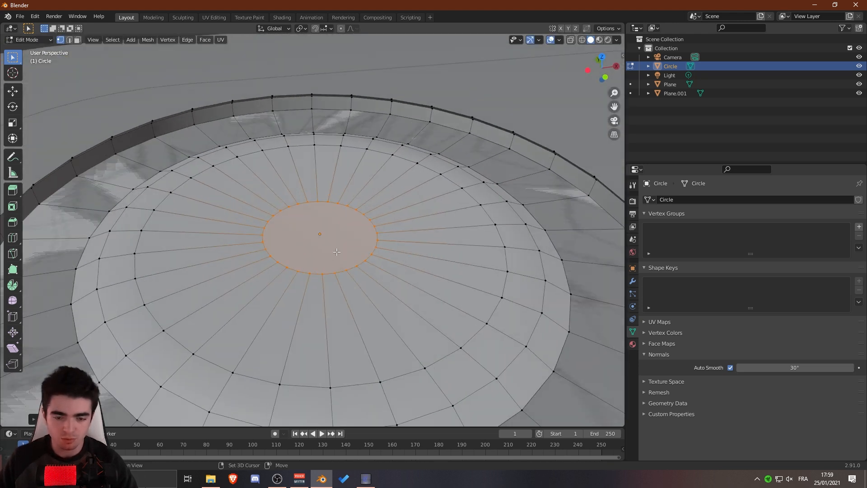
key("shift+s")
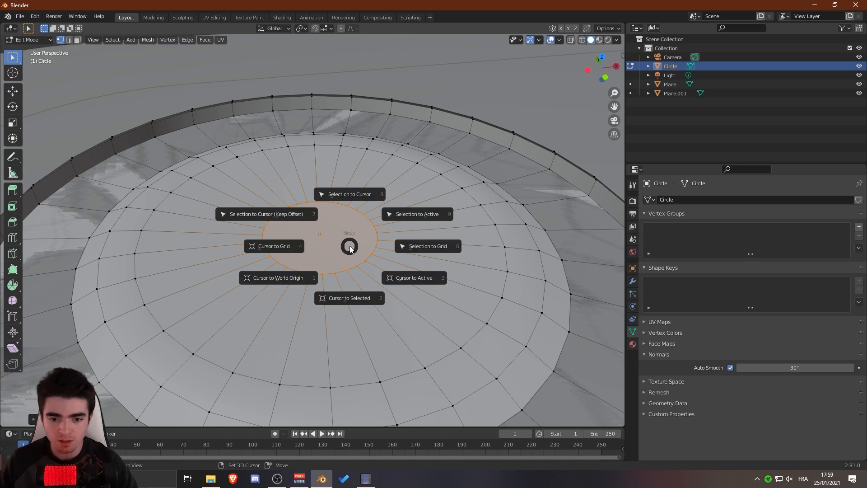
left_click(340, 298)
Step: Add a UV sphere at the 3D cursor and scale it down to sit inside the central circle
scroll(313, 314, "down", 5)
scroll(313, 315, "down", 5)
middle_click_drag(313, 314, 310, 253)
scroll(317, 342, "up", 7)
scroll(309, 254, "up", 4)
scroll(315, 227, "down", 5)
key("shift+a")
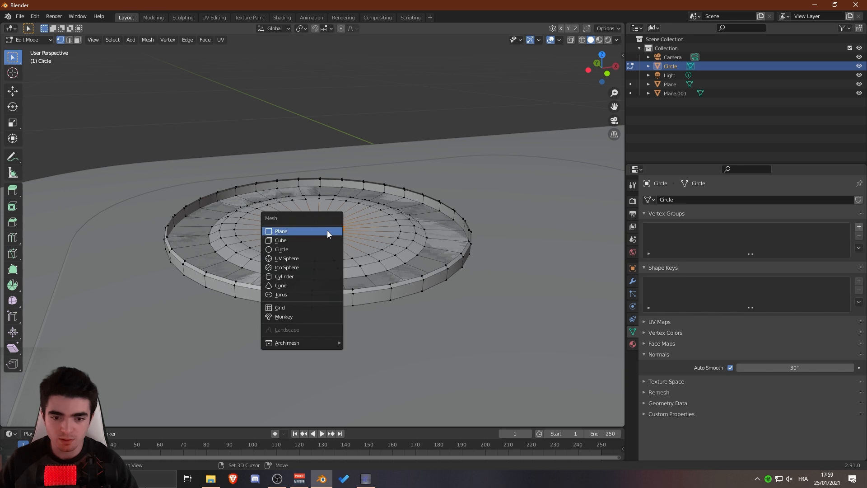
left_click(297, 254)
key("s")
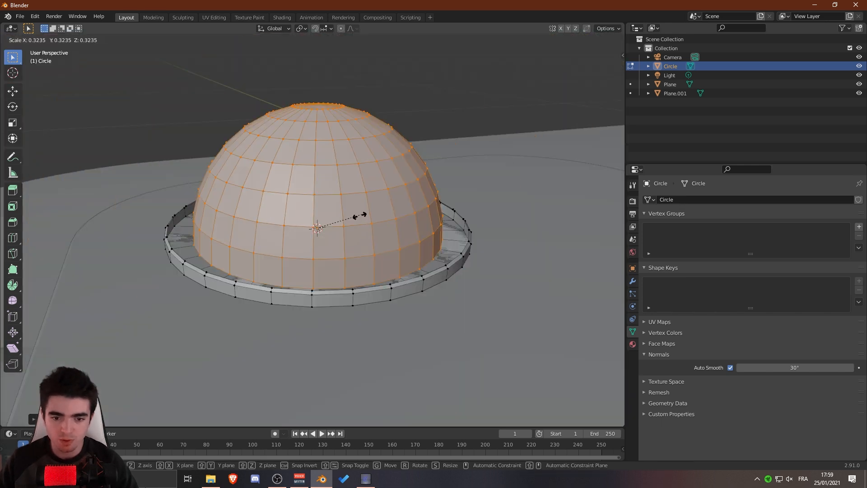
left_click(333, 215)
scroll(379, 245, "up", 4)
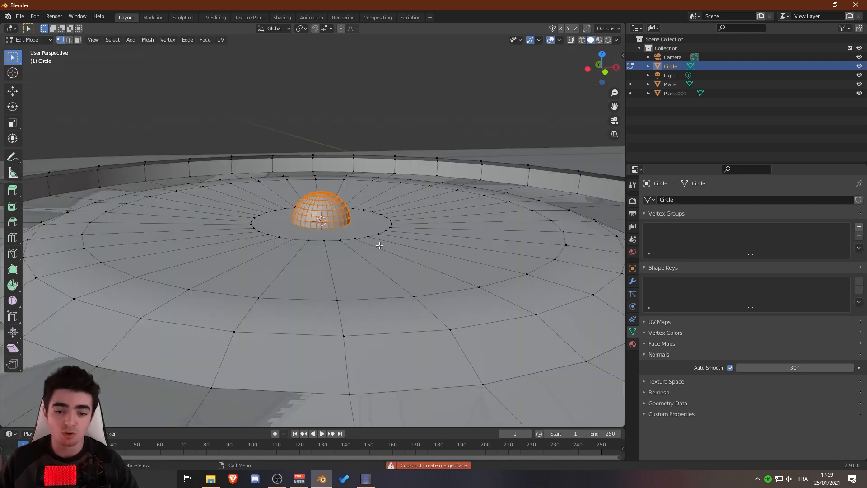
Step: Flatten the sphere along Z, then scale it up about 2.3 times to fill the central circle
key("s")
key("z")
left_click(361, 235)
key("s")
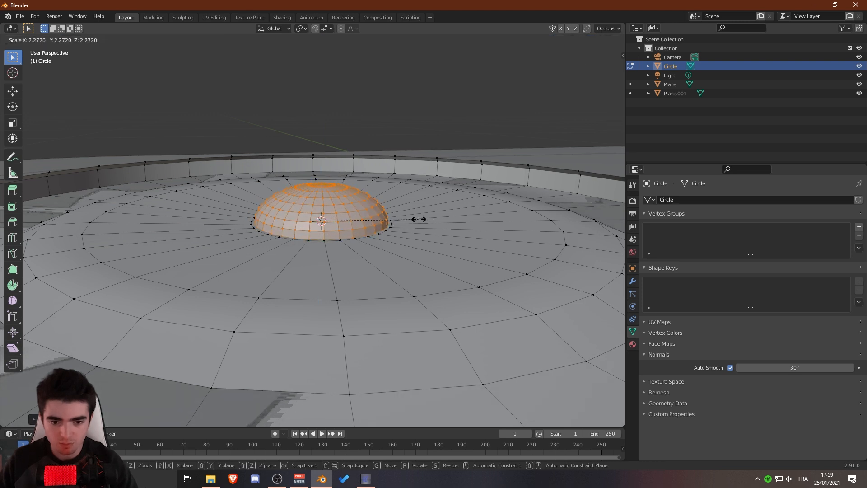
left_click(423, 218)
Step: Sink the flattened sphere about 0.002 m along Z into the lens centre
middle_click_drag(423, 218, 379, 201)
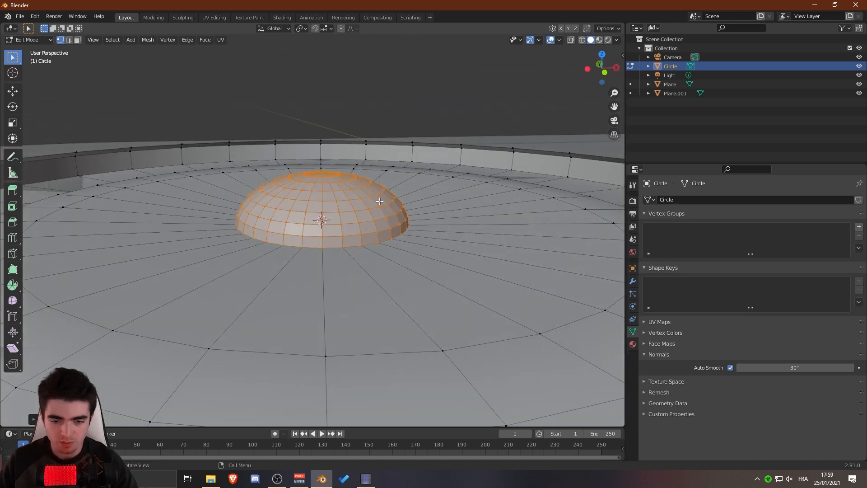
key("g")
key("z")
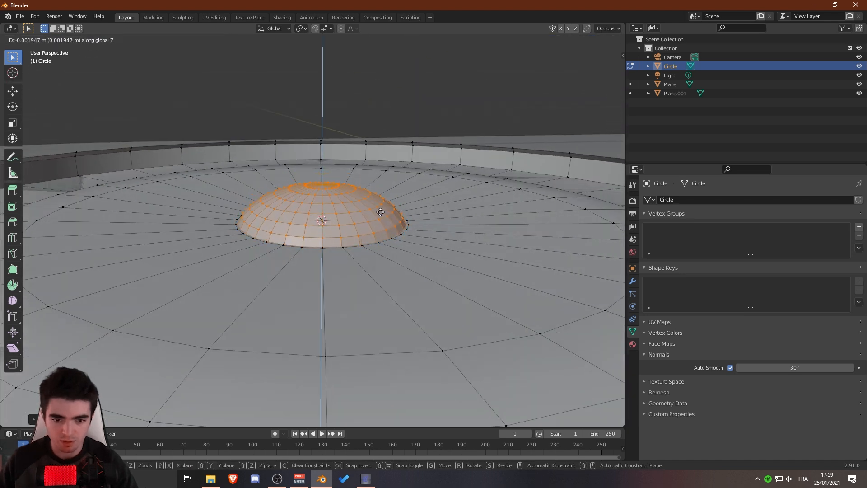
left_click(386, 215)
Step: Select the lens ring's upper rim loop and inspect the ring's shape from several angles
middle_click_drag(387, 215, 176, 322)
left_click(183, 305, "alt")
middle_click_drag(245, 258, 293, 256)
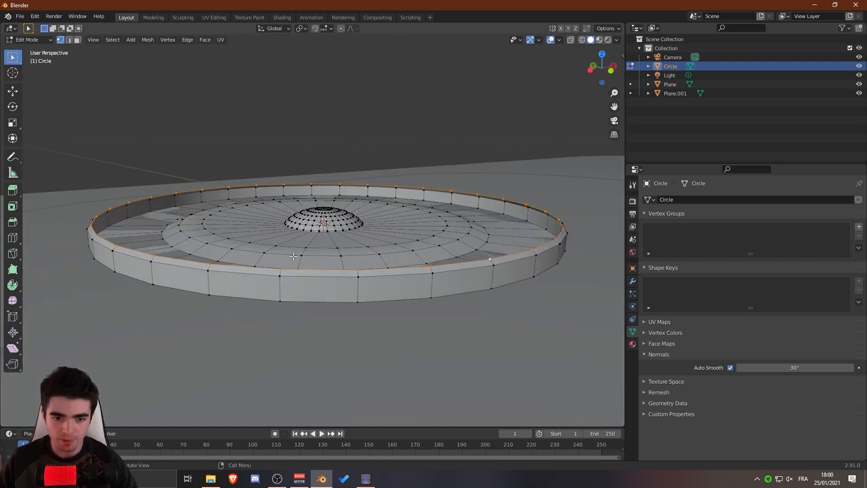
scroll(393, 299, "down", 3)
middle_click_drag(394, 299, 275, 271)
scroll(339, 352, "up", 5)
scroll(280, 285, "down", 5)
scroll(275, 270, "down", 3)
Step: Return to Object Mode, examine the lens on the phone's camera bump and deselect everything
key("Tab")
middle_click_drag(352, 275, 325, 253)
scroll(413, 260, "up", 4)
scroll(375, 261, "down", 5)
scroll(301, 210, "down", 3)
scroll(325, 253, "up", 3)
scroll(312, 271, "down", 2)
middle_click_drag(285, 298, 306, 300)
scroll(259, 268, "down", 6)
scroll(316, 271, "up", 3)
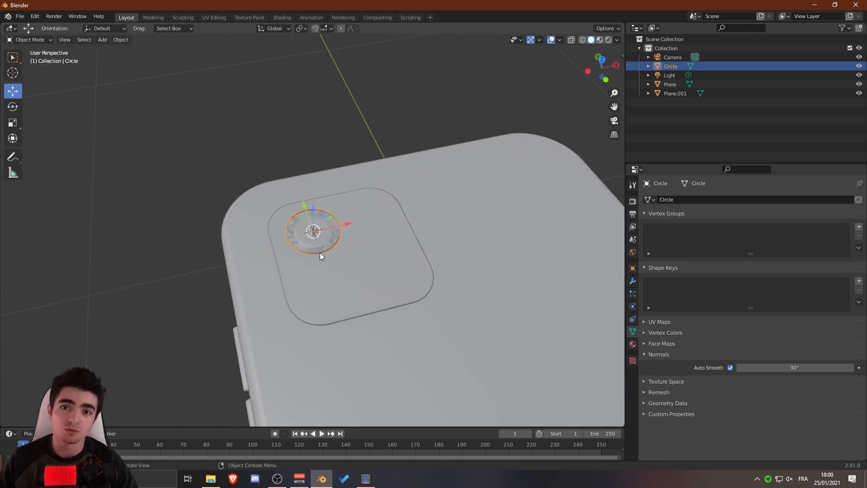
scroll(320, 253, "up", 2)
key("alt+a")
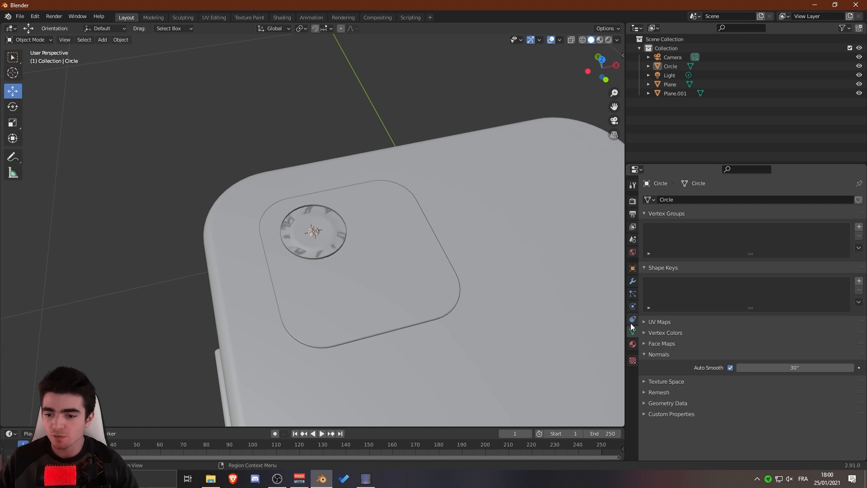
Step: Select the phone body and give it a new material named "Phone body"
left_click(633, 344)
left_click(652, 253)
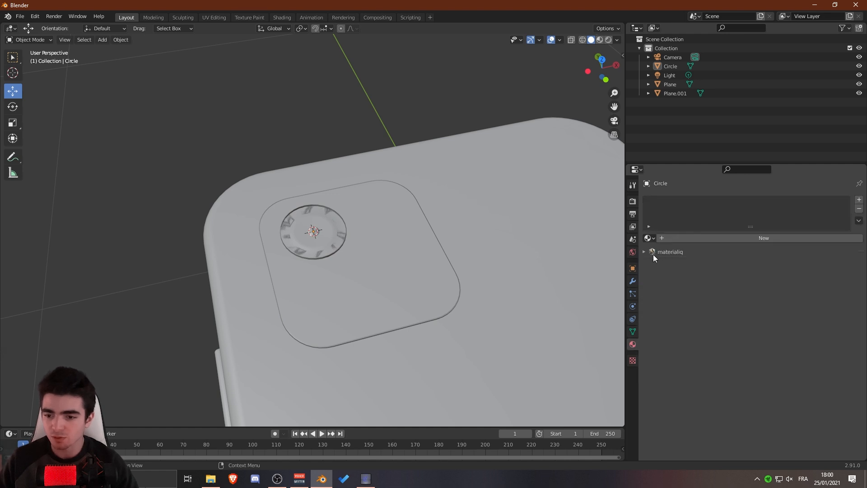
scroll(421, 255, "down", 4)
middle_click_drag(421, 258, 372, 198, "shift")
left_click(378, 184)
middle_click_drag(439, 210, 412, 232)
scroll(413, 232, "up", 2)
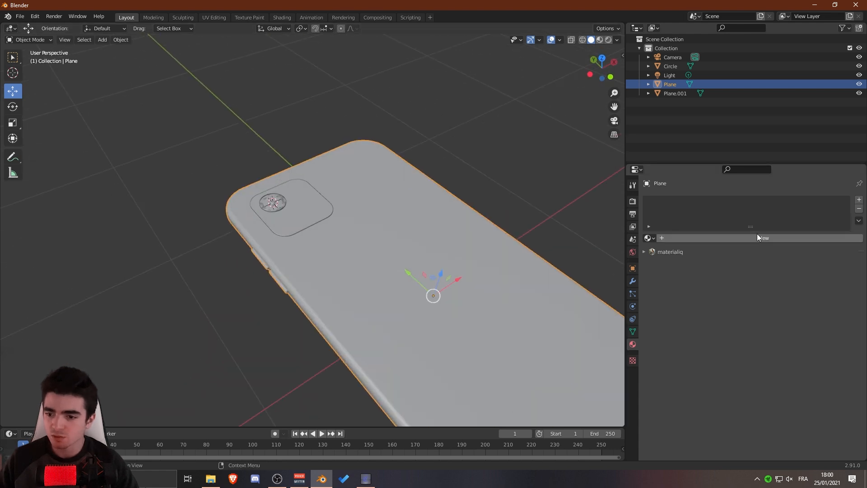
left_click(757, 236)
double_click(706, 238)
type("Phone b")
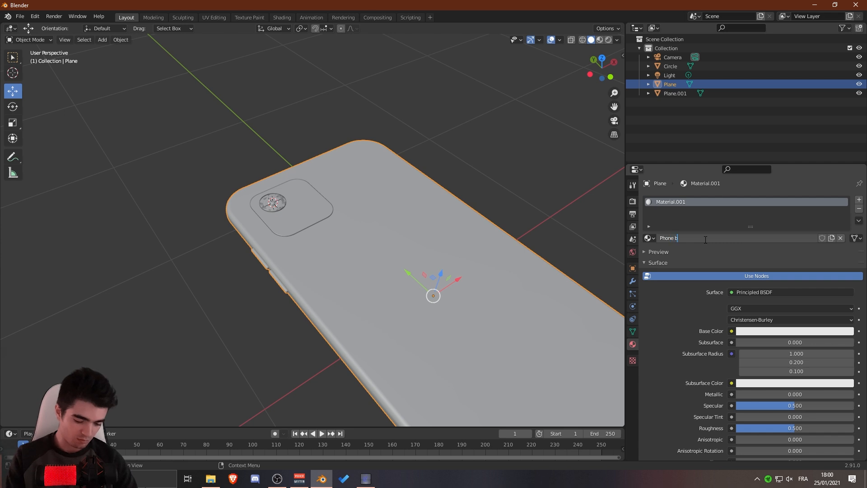
key("Return")
Step: Add a second material slot to the phone body with a new material named "Cotés"
scroll(420, 191, "down", 1)
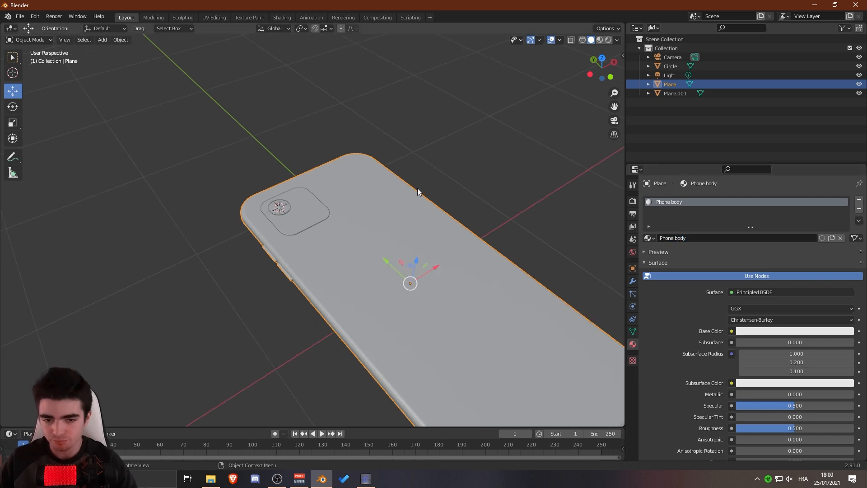
middle_click_drag(420, 191, 413, 205, "shift")
scroll(420, 207, "up", 1)
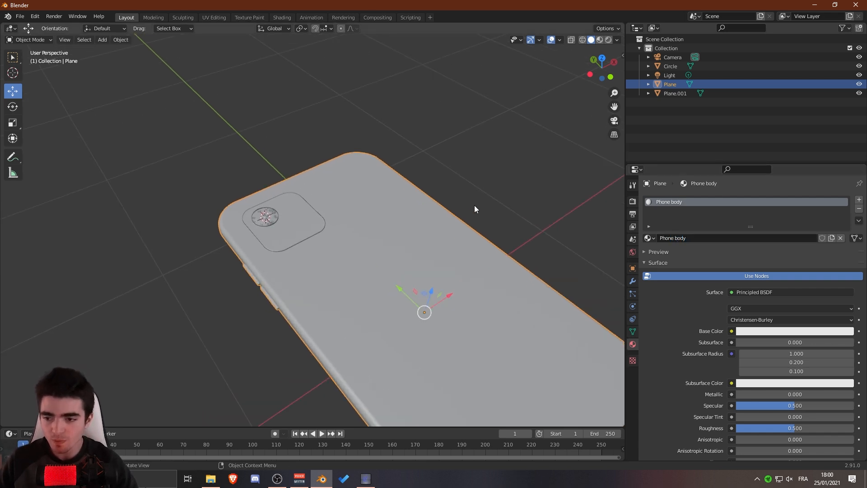
left_click(859, 200)
left_click(741, 259)
double_click(714, 256)
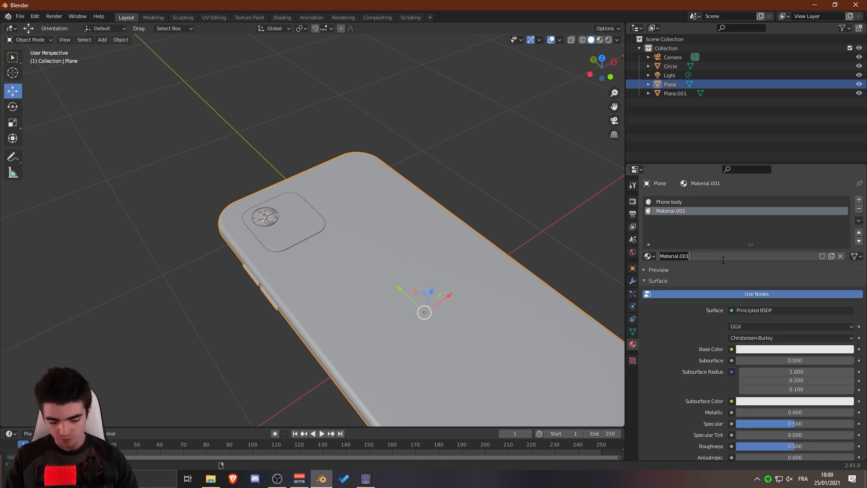
type("Cotés")
key("Return")
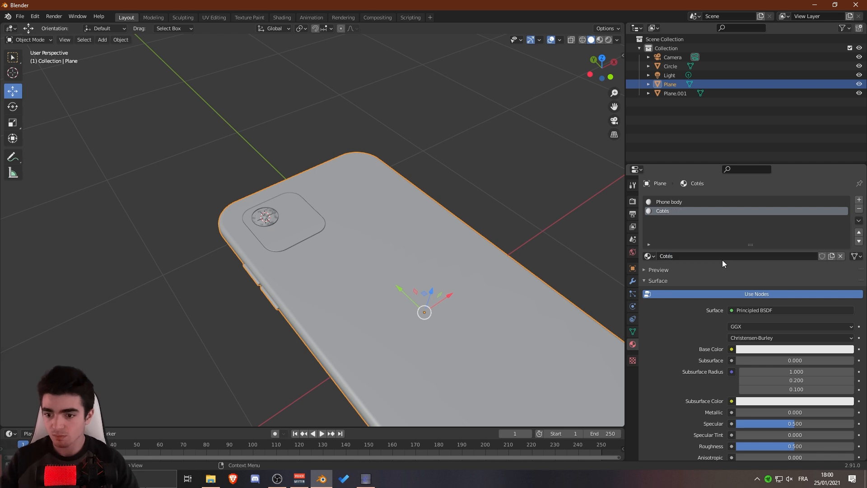
Step: Make the "Phone body" material slot active, expand its material preview and widen the properties area
middle_click_drag(581, 234, 290, 296)
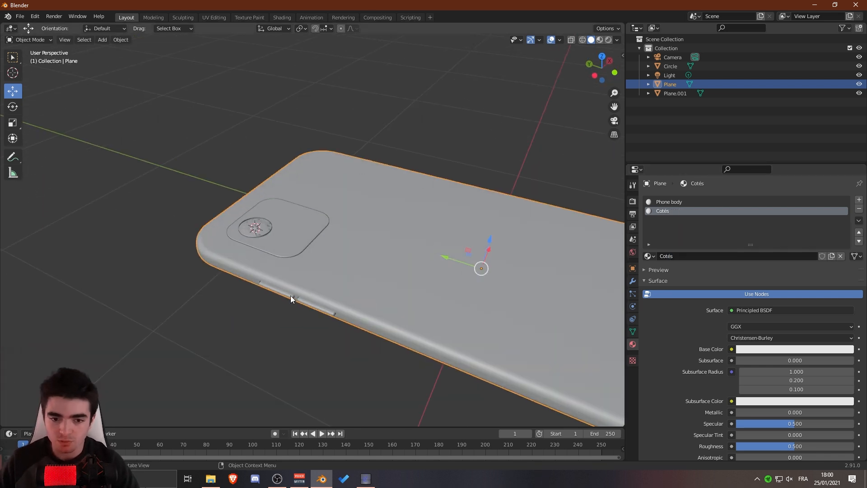
middle_click_drag(389, 197, 319, 249)
middle_click_drag(397, 217, 339, 264)
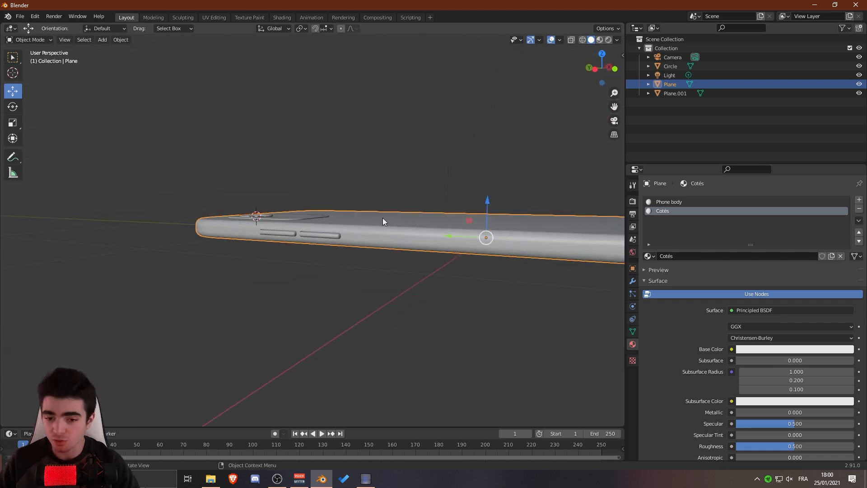
middle_click_drag(383, 220, 344, 248)
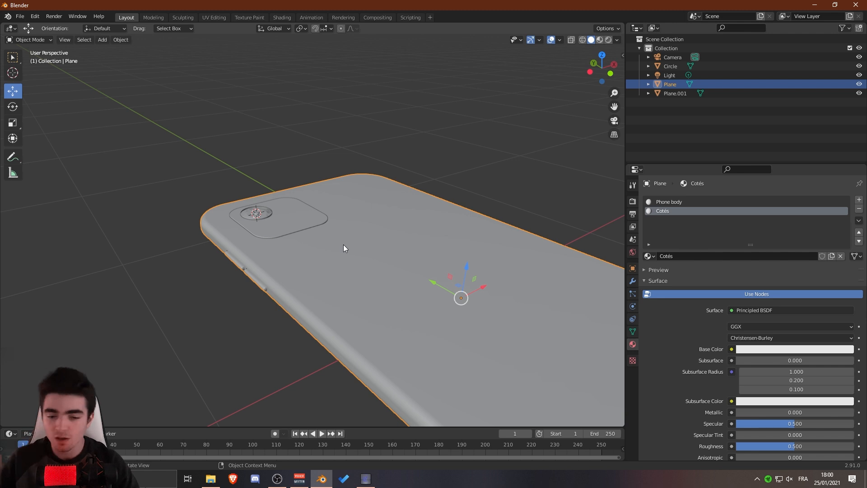
middle_click_drag(297, 324, 475, 261)
left_click(671, 202)
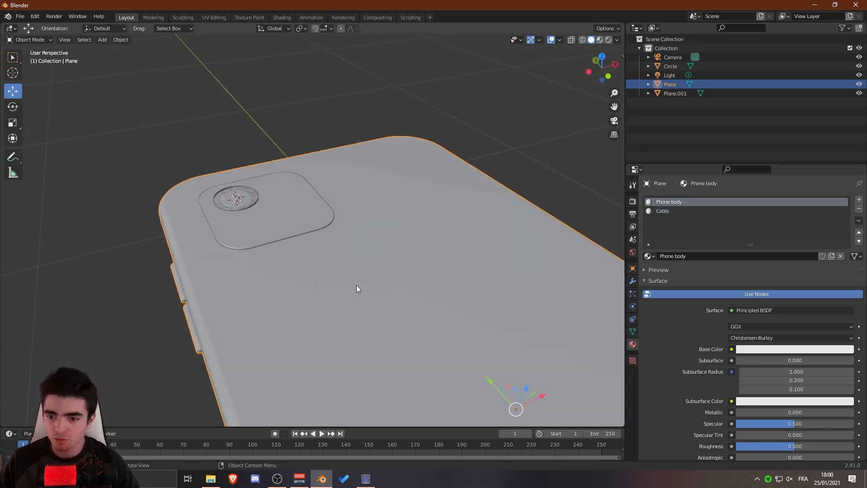
middle_click_drag(357, 288, 404, 276)
scroll(403, 276, "up", 1)
left_click(666, 272)
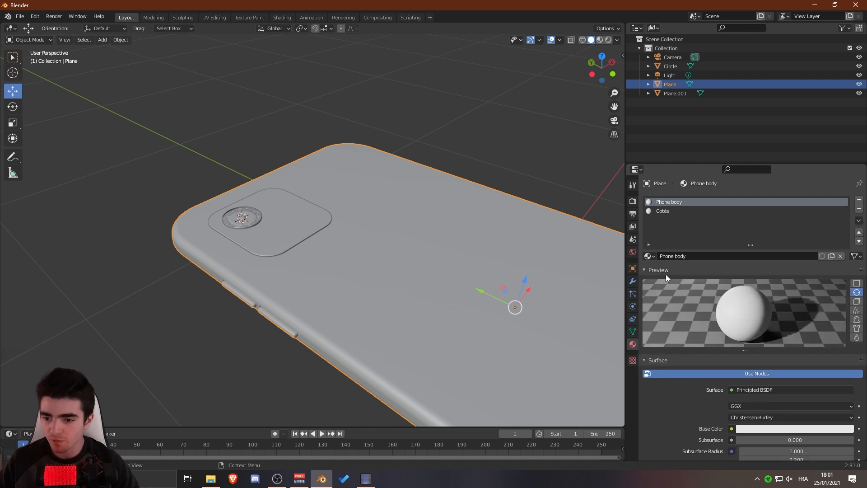
left_click_drag(625, 238, 542, 236)
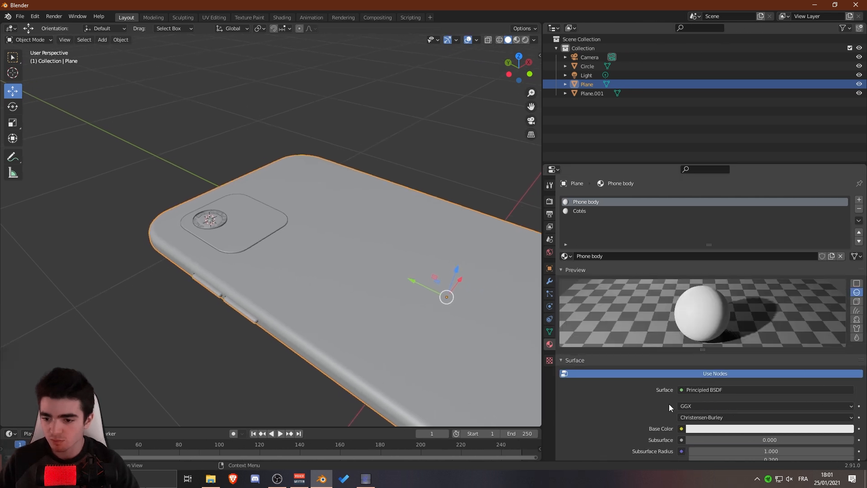
Step: Show the viewport in rendered shading and enable Ambient Occlusion and Screen Space Reflections with Refraction for Eevee
left_click(525, 40)
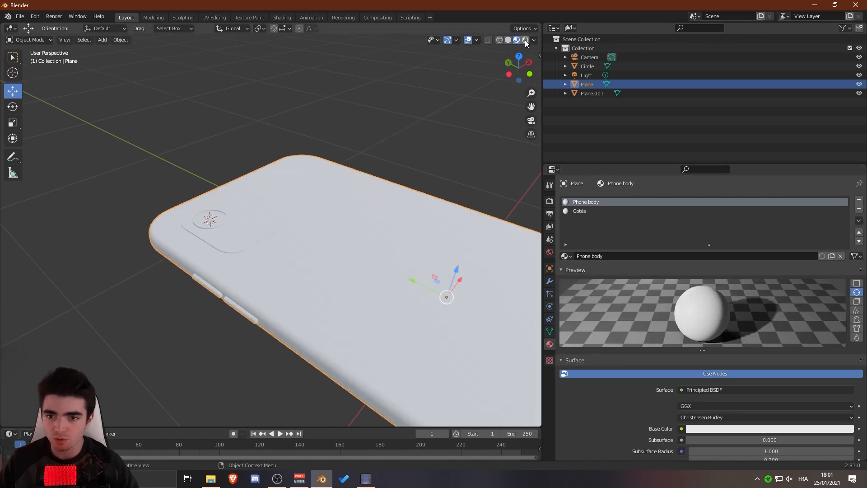
left_click(549, 201)
left_click(713, 200)
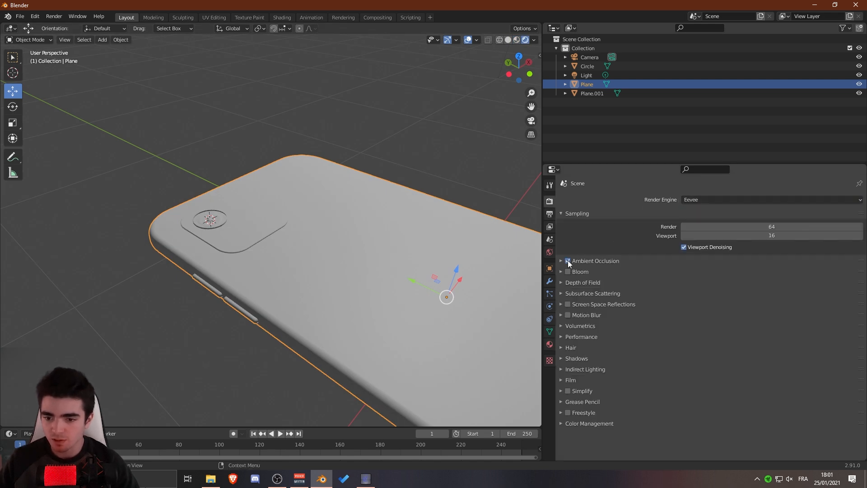
left_click(568, 304)
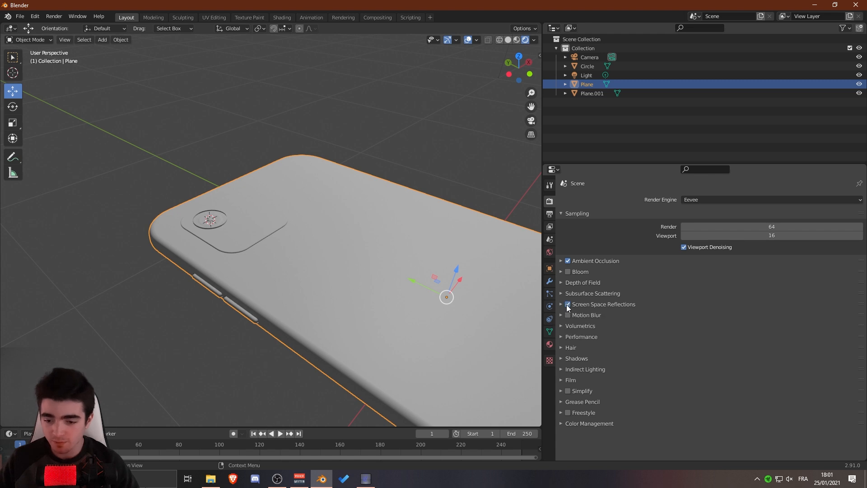
left_click(596, 303)
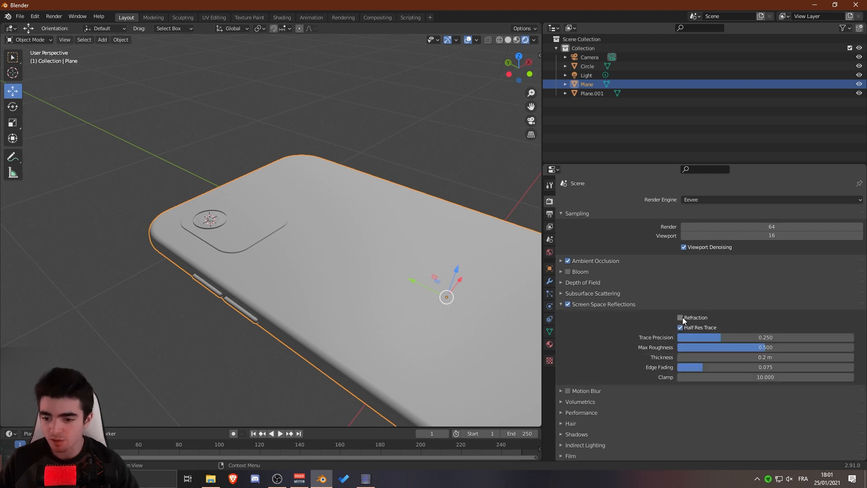
scroll(634, 337, "down", 3)
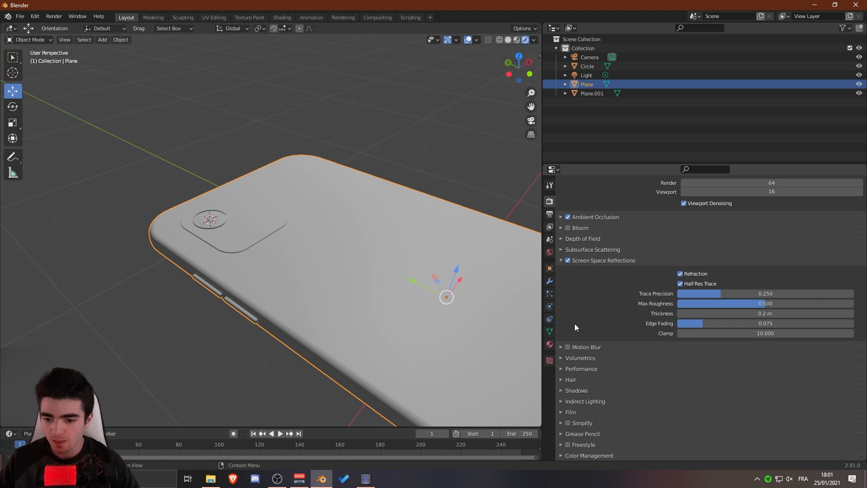
left_click(560, 260)
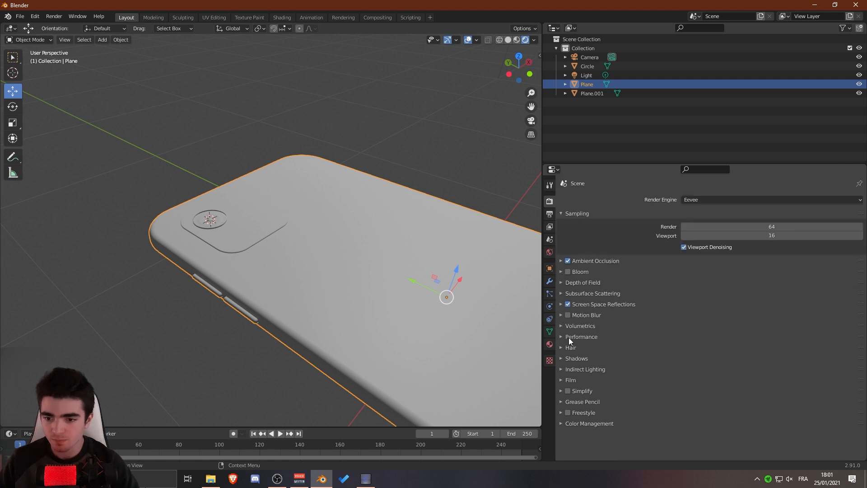
Step: Set the scene's color management Look to Medium High Contrast
left_click(579, 423)
scroll(596, 398, "down", 1)
left_click(641, 443)
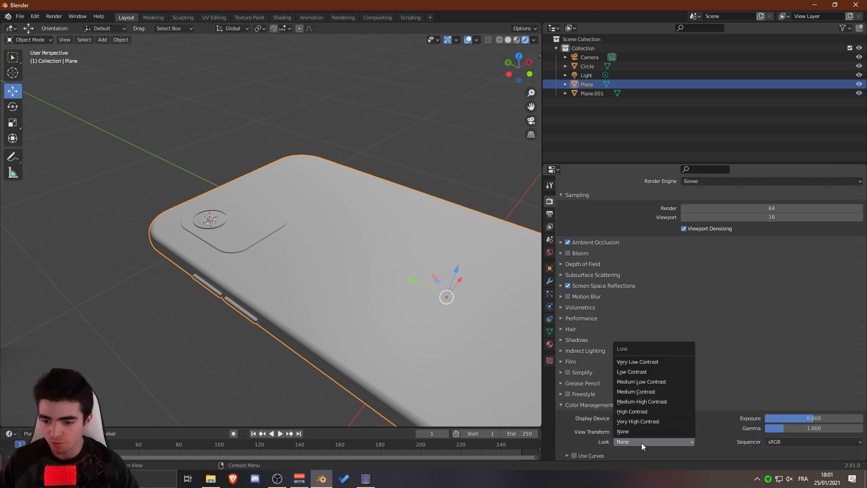
left_click(639, 403)
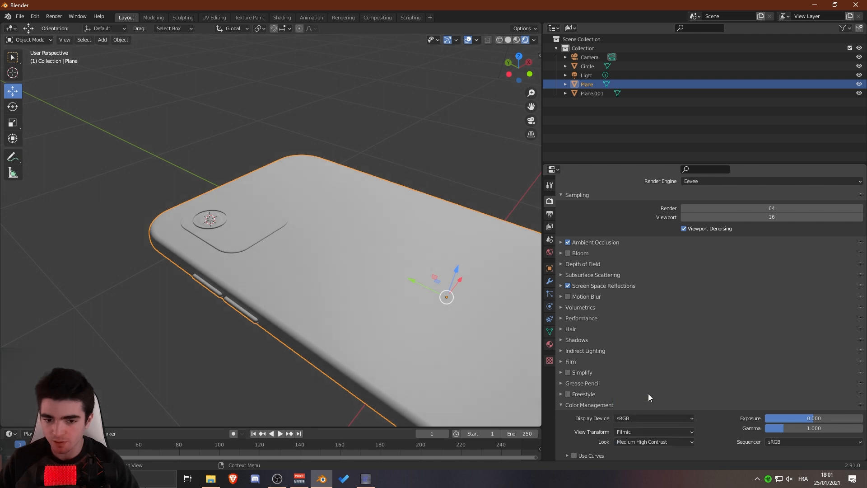
Step: Set the "Phone body" material's Metallic value to 1.000 and check the effect on the phone's back
left_click(549, 344)
middle_click_drag(420, 257, 384, 271)
scroll(632, 353, "down", 8)
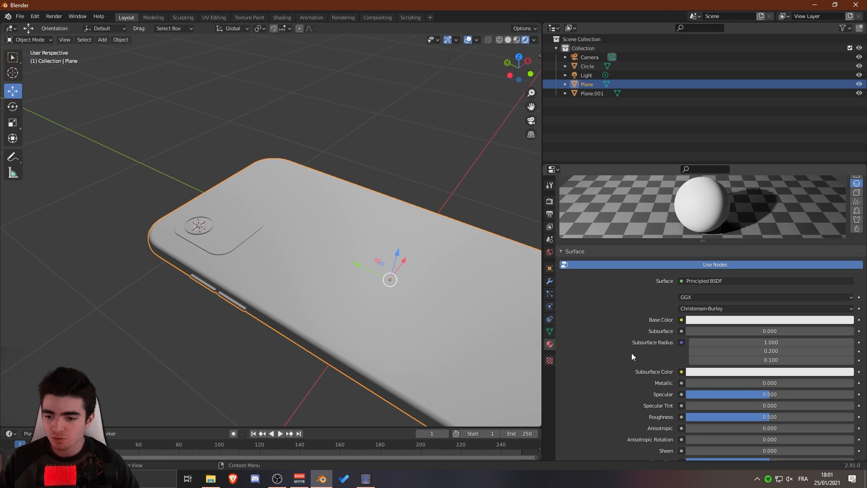
left_click_drag(700, 329, 853, 329)
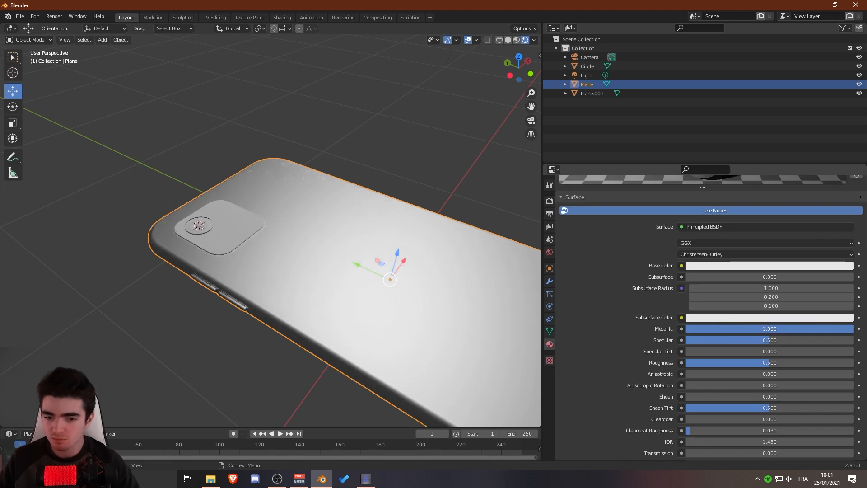
middle_click_drag(306, 303, 425, 294)
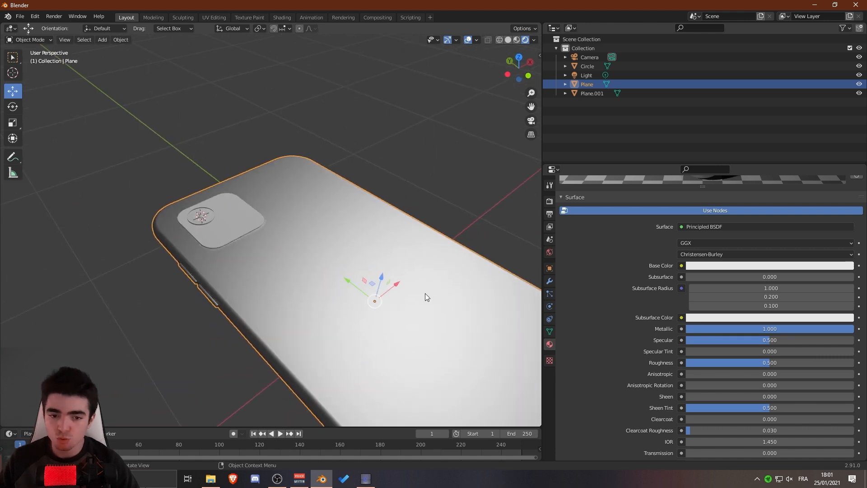
Step: Darken the "Phone body" material's base color to near black
left_click(709, 265)
left_click_drag(846, 138, 847, 190)
mouse_move(847, 183)
left_mouse_down()
mouse_move(847, 170)
mouse_move(846, 185)
left_mouse_up()
mouse_move(371, 222)
middle_mouse_down()
mouse_move(272, 283)
mouse_move(367, 248)
mouse_move(362, 222)
mouse_move(248, 216)
mouse_move(307, 259)
mouse_move(321, 229)
mouse_move(344, 225)
mouse_move(330, 279)
mouse_move(398, 260)
mouse_move(414, 289)
mouse_move(293, 298)
mouse_move(342, 300)
middle_mouse_up()
scroll(624, 279, "up", 8)
Step: Make the "Cotés" material slot active and enter Edit Mode on the phone body
left_click(582, 211)
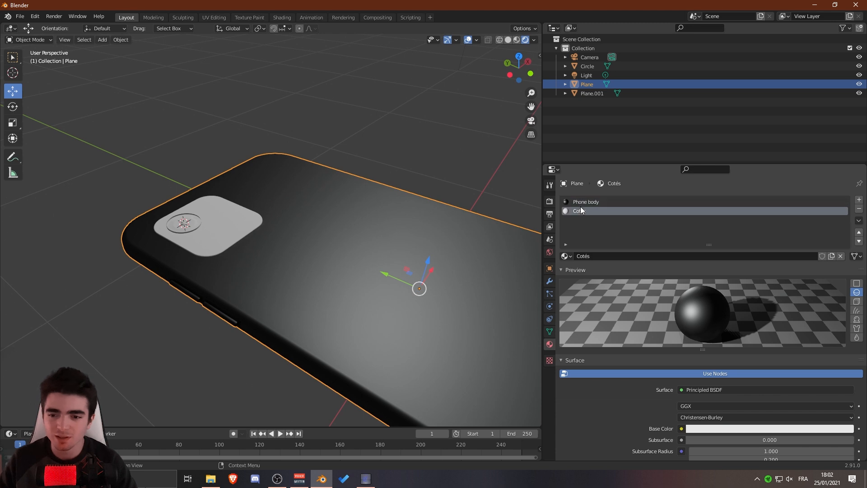
scroll(280, 251, "down", 3)
middle_click_drag(280, 251, 104, 52)
left_click(84, 39)
mouse_move(28, 40)
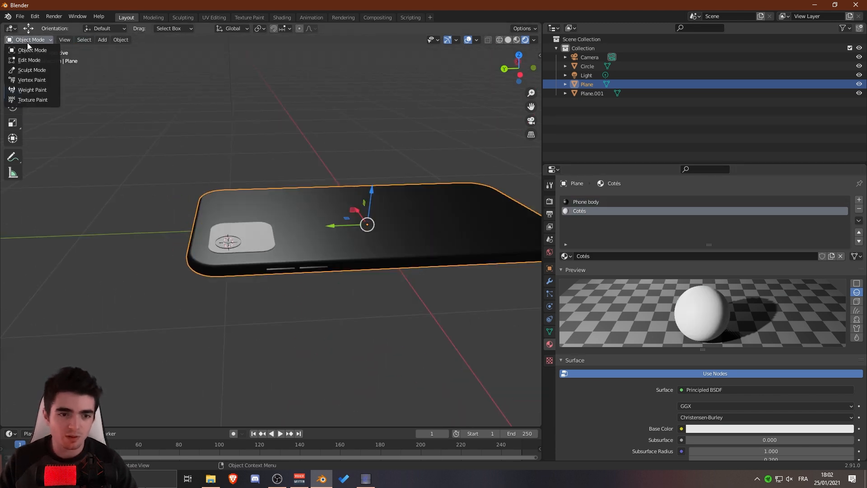
left_click(34, 59)
scroll(255, 277, "up", 2)
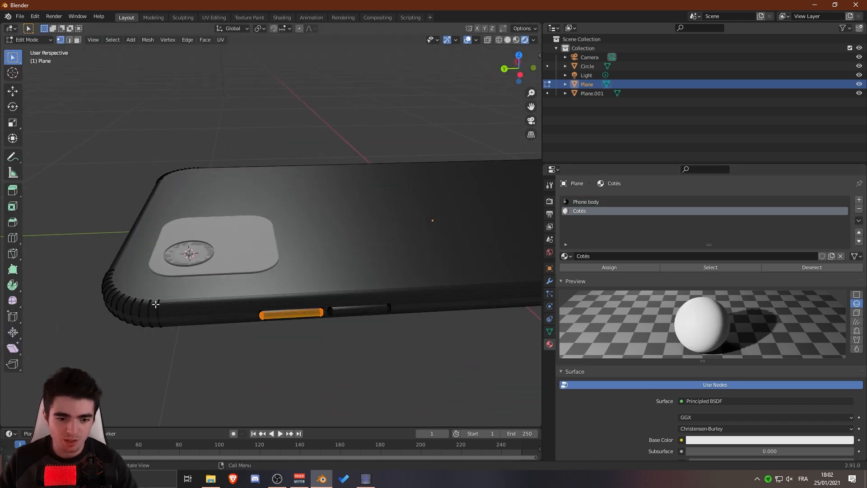
Step: Select the phone body's side and button faces in face mode, leaving out the large flat back face
key("a")
middle_click_drag(150, 307, 224, 187)
left_click(81, 39)
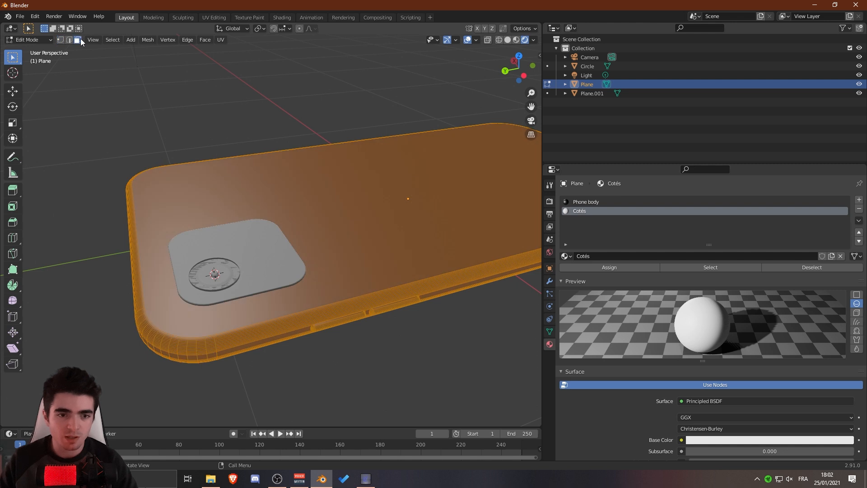
key("ctrl+z")
middle_click_drag(403, 195, 298, 248)
left_click(283, 169, "shift")
middle_click_drag(365, 206, 298, 226)
Step: Assign the "Cotés" material to the selected side faces
left_click(579, 211)
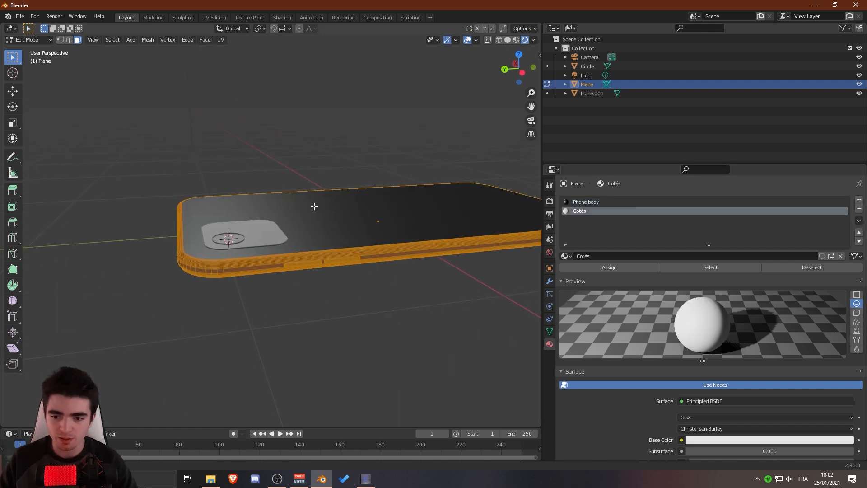
scroll(314, 206, "up", 3)
left_click(609, 267)
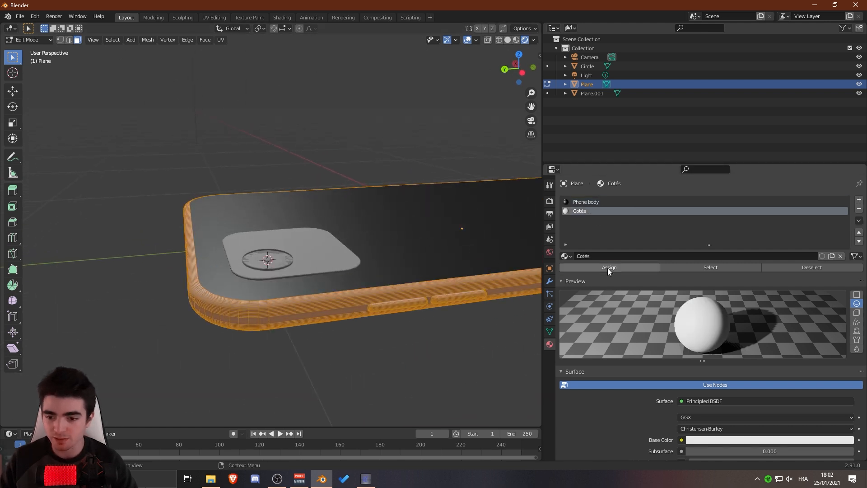
Step: Set the "Cotés" material's base color to near black and its Roughness to 0.012
scroll(659, 340, "down", 5)
scroll(659, 340, "down", 4)
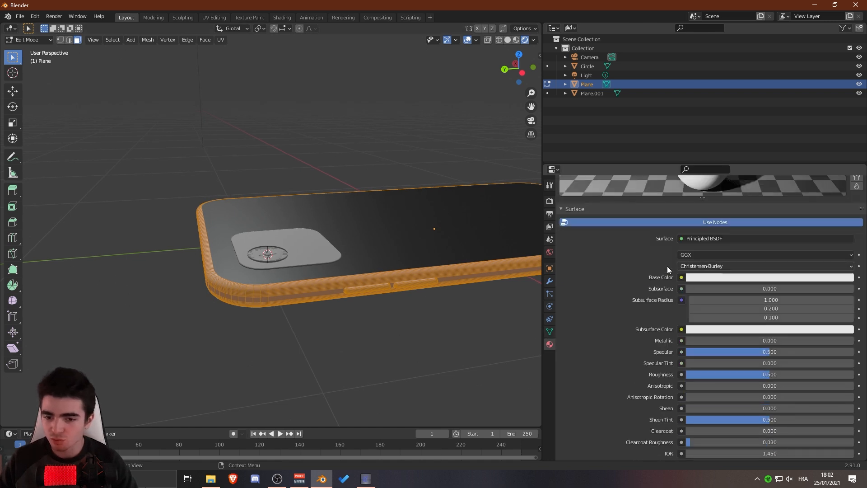
scroll(668, 269, "up", 1)
left_click(716, 296)
left_click_drag(846, 216, 846, 226)
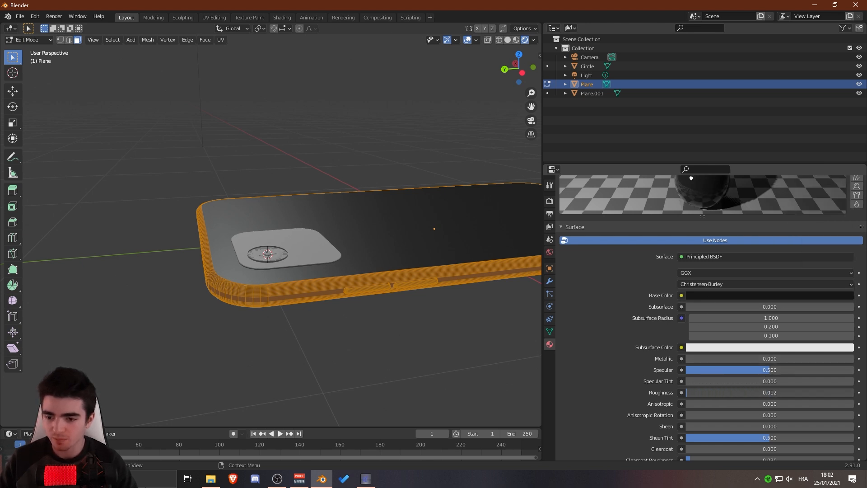
scroll(628, 285, "up", 6)
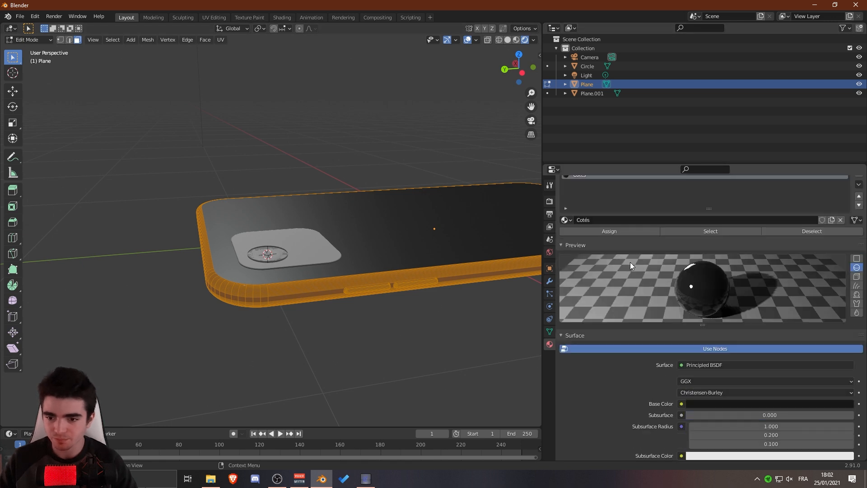
scroll(631, 266, "up", 2)
Step: Return to Object Mode, check the phone's sides and set the "Cotés" material's Roughness to 0.298
key("Tab")
middle_click_drag(414, 263, 360, 186)
scroll(362, 199, "up", 3)
middle_click_drag(378, 256, 441, 321)
scroll(393, 311, "down", 4)
scroll(331, 269, "up", 3)
scroll(673, 367, "down", 5)
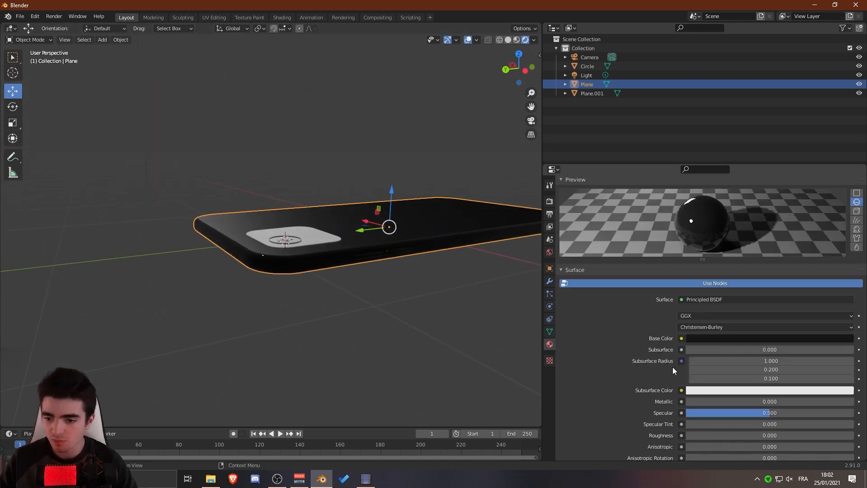
scroll(673, 367, "down", 3)
left_click_drag(699, 380, 709, 380)
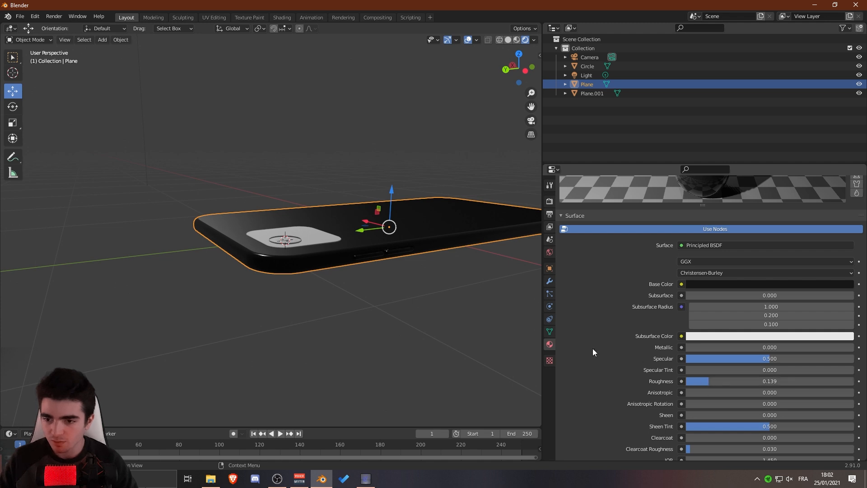
scroll(593, 351, "up", 2)
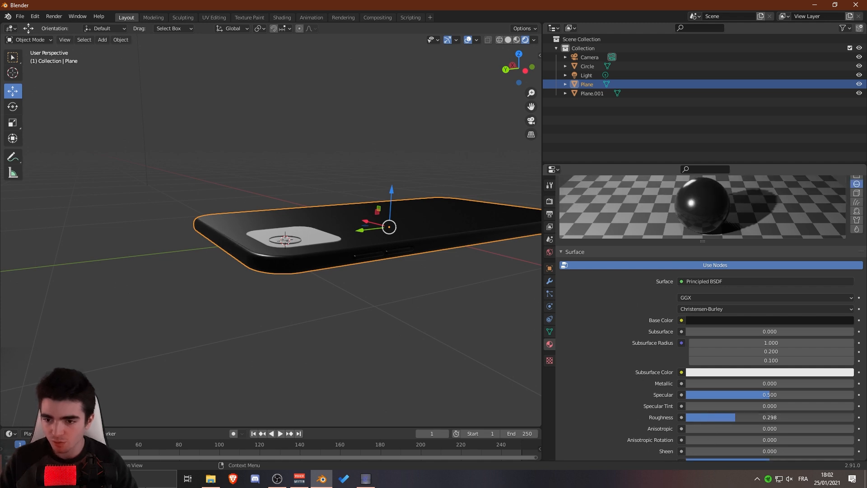
scroll(579, 346, "up", 6)
Step: Give the camera bump the existing "Cotés" material
mouse_move(316, 252)
middle_mouse_down()
mouse_move(354, 248)
mouse_move(307, 347)
mouse_move(356, 239)
mouse_move(298, 244)
mouse_move(322, 251)
middle_mouse_up()
scroll(356, 240, "up", 6)
left_click(303, 241)
scroll(315, 251, "up", 2)
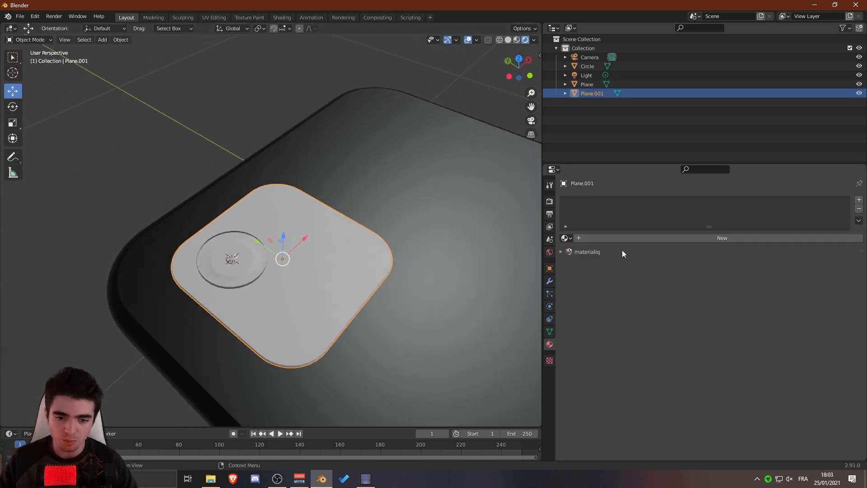
left_click(568, 238)
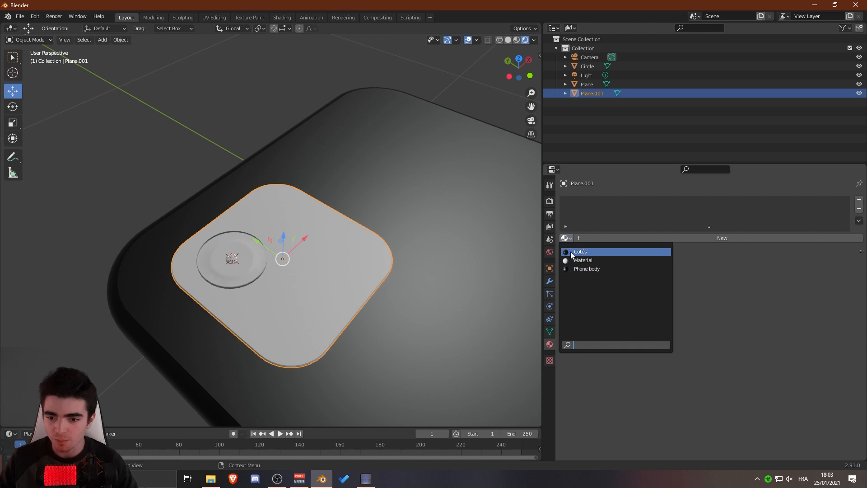
left_click(571, 251)
middle_click_drag(406, 275, 331, 295)
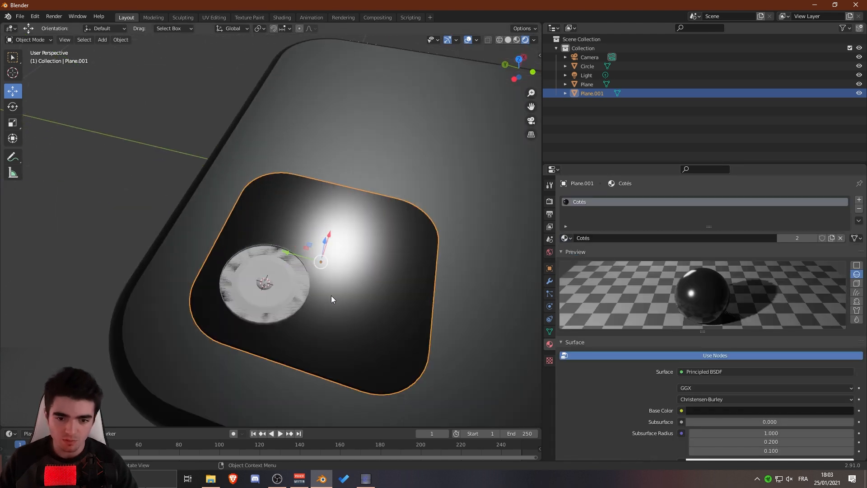
Step: Frame the camera lens, enter Edit Mode on it and select the face loop around its inner disc
left_click(275, 286)
middle_click_drag(275, 285, 284, 255)
key("KP_Decimal")
middle_click_drag(280, 223, 402, 259)
key("Tab")
left_click(412, 240, "alt")
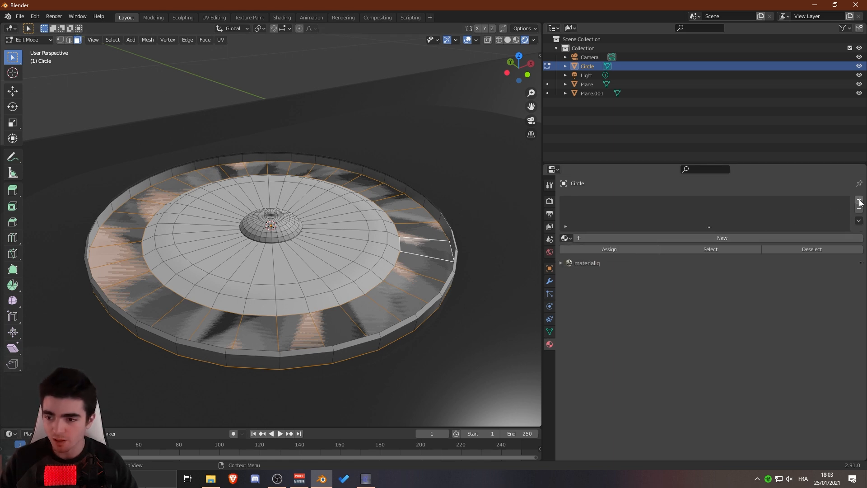
Step: Give the camera lens the existing "Phone body" material
left_click(570, 238)
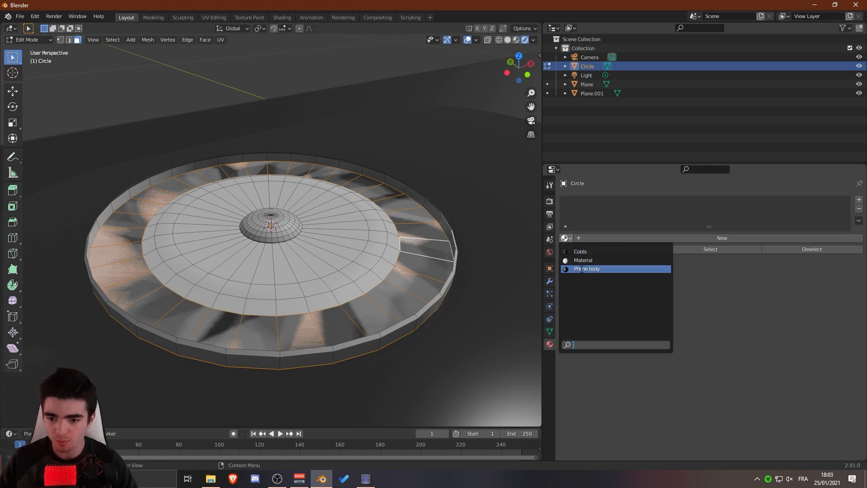
left_click(581, 269)
left_click(583, 251)
scroll(271, 269, "up", 3)
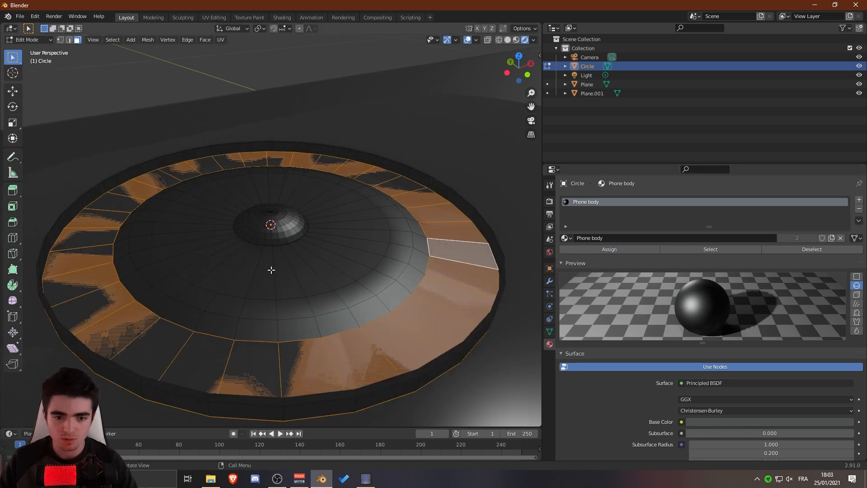
Step: Add a second material slot to the camera lens and create a new material named "Lens" in it
left_click(860, 201)
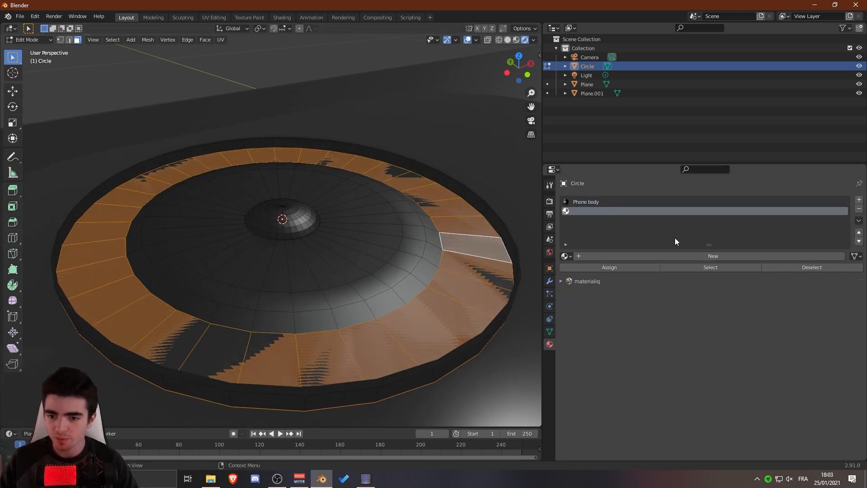
left_click(589, 255)
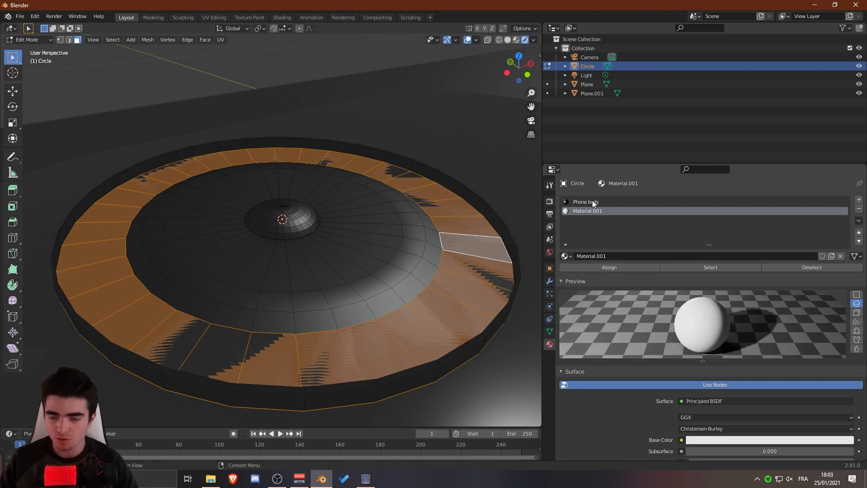
left_click(614, 258)
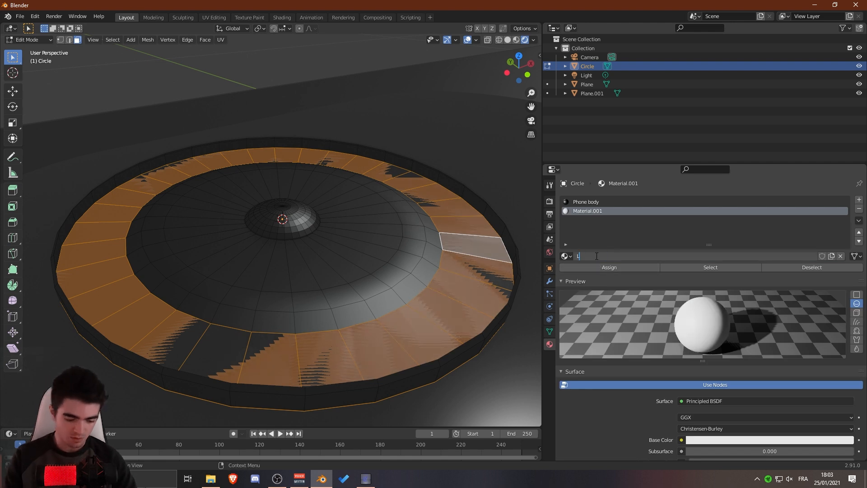
key("Return")
Step: Select all linked faces of the small central dome and make the "Lens" material slot active
left_click(311, 218)
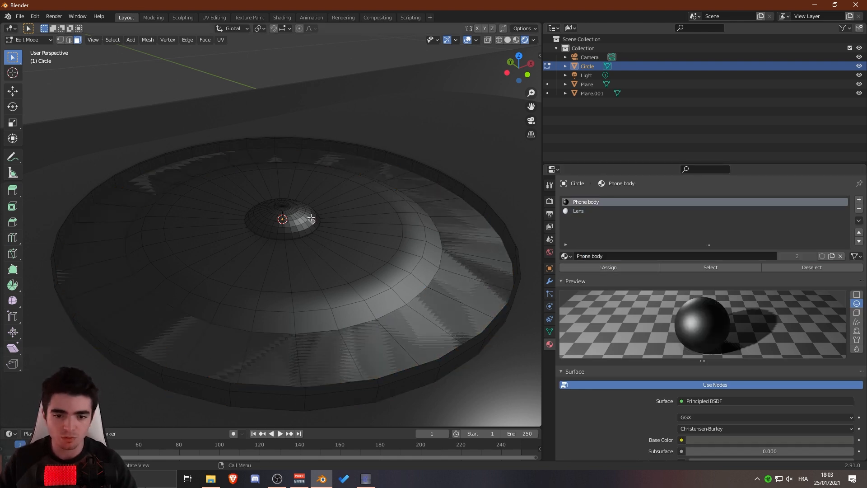
key("l")
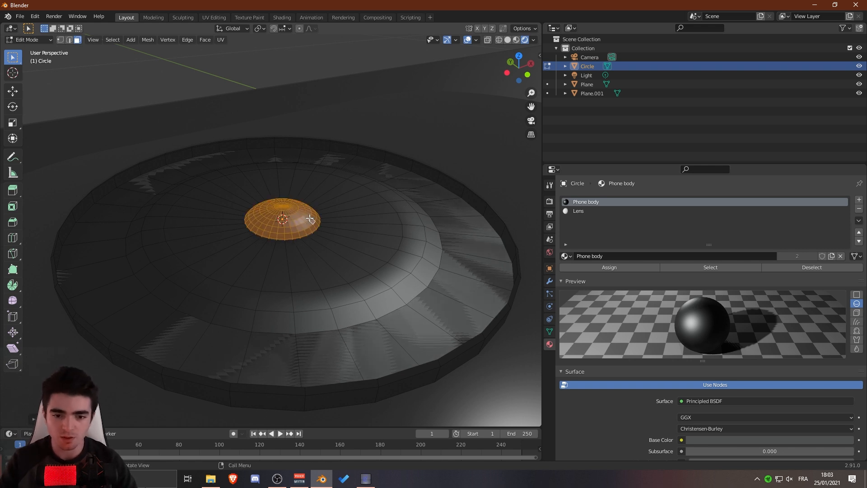
left_click(578, 211)
Step: Set the "Lens" material's Transmission to 0.788 and its Base Color to blue with H 0.627, S 0.745, V 0.600
scroll(626, 371, "down", 5)
scroll(626, 370, "down", 10)
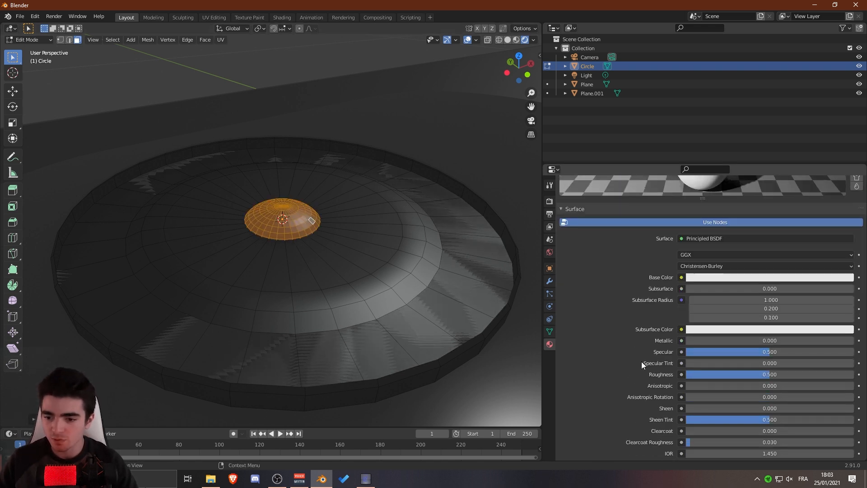
left_click_drag(686, 357, 725, 356)
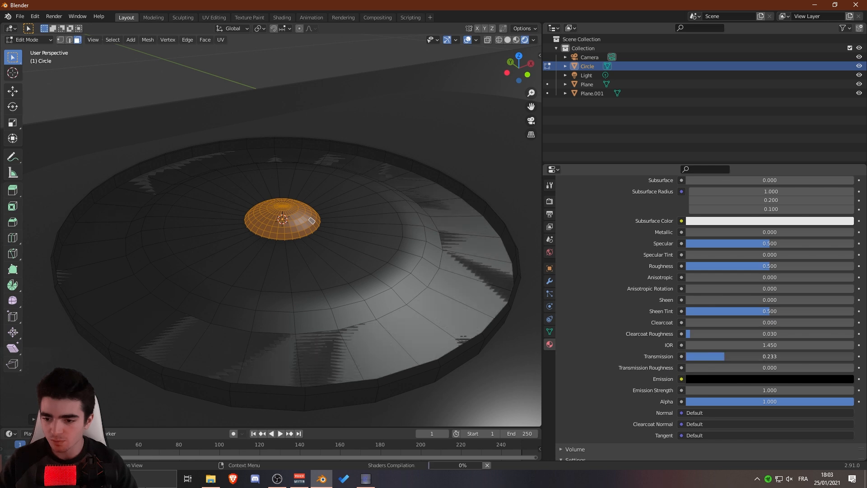
left_click_drag(836, 356, 818, 356)
scroll(812, 356, "up", 3)
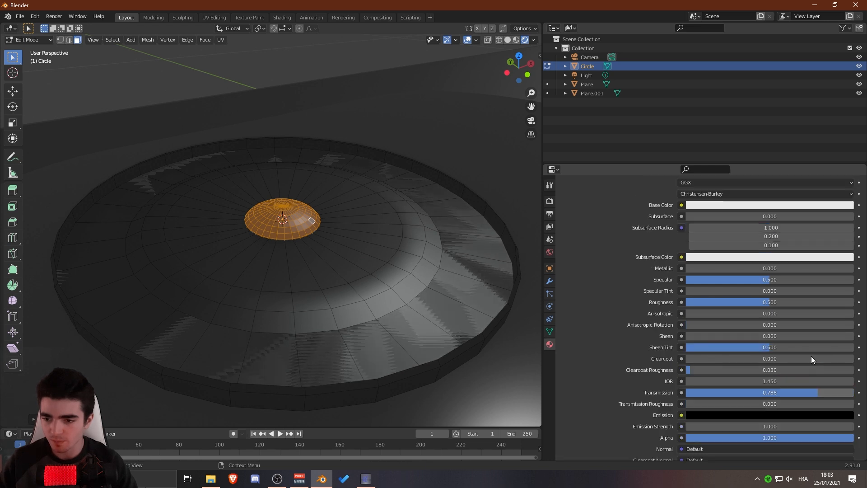
left_click(732, 227)
left_click_drag(830, 126, 847, 120)
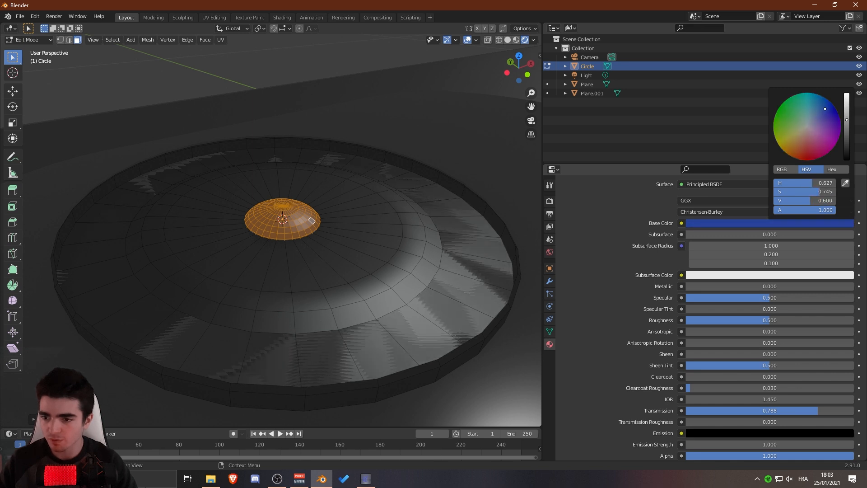
Step: Enable Screen Space Refraction and Subsurface Translucency for the "Lens" material and set its Blend Mode to Alpha Blend
scroll(698, 370, "down", 5)
scroll(698, 371, "down", 4)
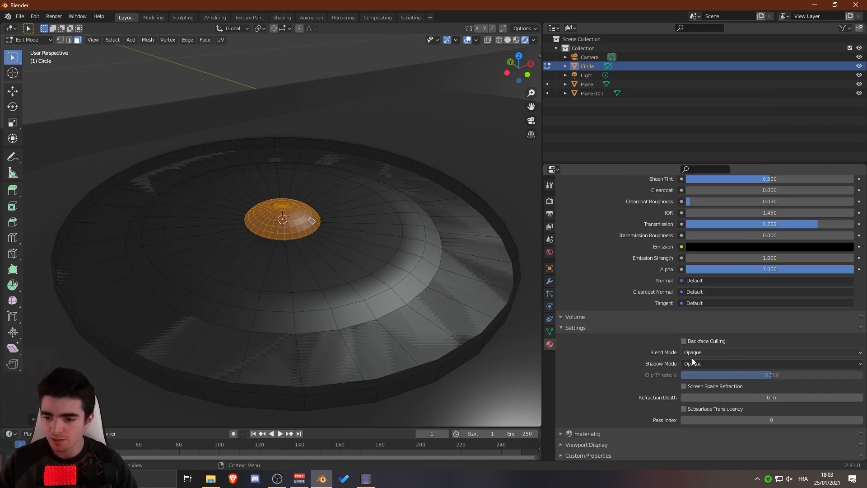
left_click(699, 388)
scroll(703, 414, "up", 2)
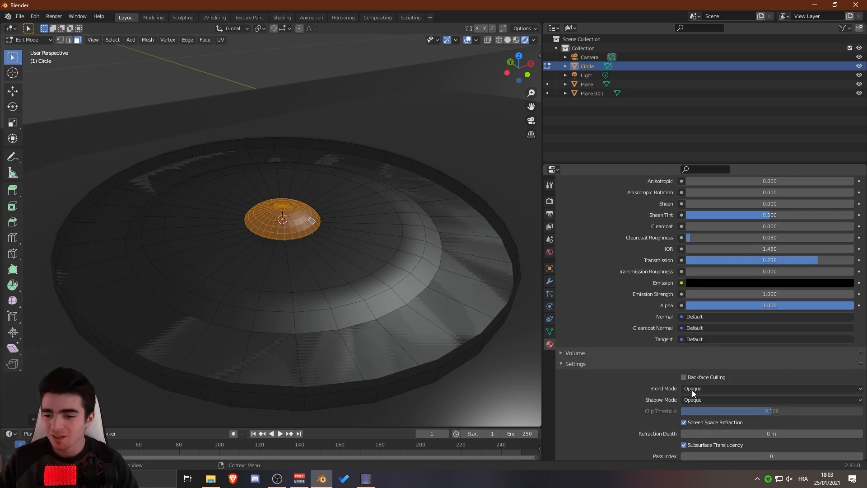
left_click(707, 390)
left_click(704, 435)
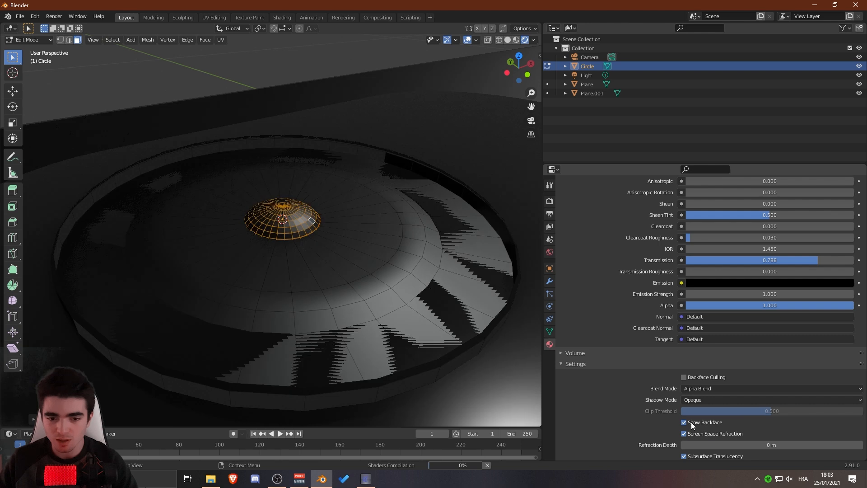
scroll(369, 233, "up", 2)
Step: Assign the "Lens" material to the selected dome faces and view the result without viewport overlays
left_click(467, 40)
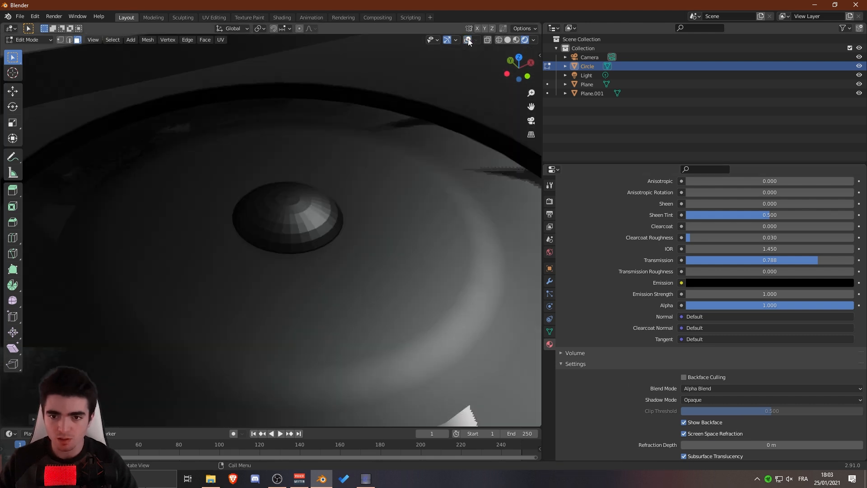
left_click(467, 39)
scroll(650, 307, "up", 10)
left_click(602, 268)
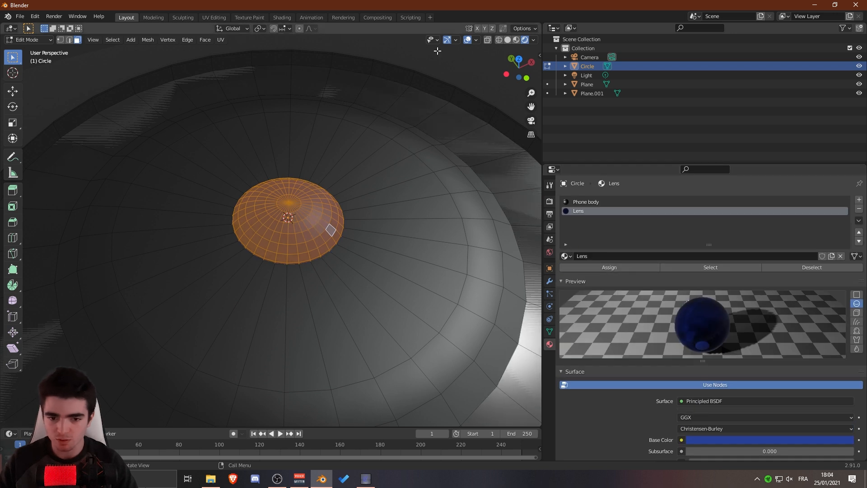
left_click(465, 40)
Step: Set the "Lens" material's Metallic to 0.681
scroll(337, 202, "down", 2)
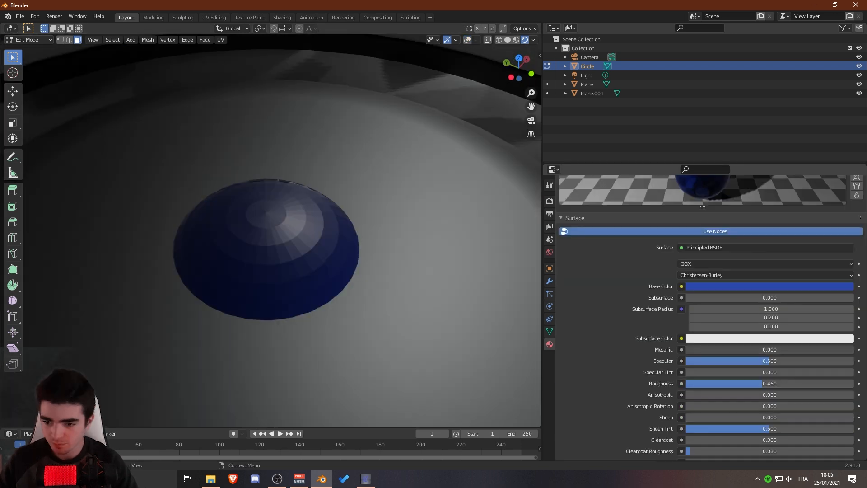
left_click_drag(697, 350, 812, 349)
scroll(370, 300, "down", 9)
Step: Switch to Object Mode and apply Shade Smooth to the camera lens
middle_click_drag(370, 299, 279, 258)
scroll(349, 341, "up", 5)
key("Tab")
scroll(271, 233, "down", 3)
scroll(269, 237, "up", 4)
right_click(270, 241)
left_click(270, 241)
scroll(279, 259, "down", 7)
scroll(705, 307, "down", 9)
mouse_move(343, 267)
middle_mouse_down()
mouse_move(383, 292)
mouse_move(353, 311)
mouse_move(340, 265)
middle_mouse_up()
scroll(350, 300, "up", 2)
Step: Return to Edit Mode and select the side and upper face loops of the lens's outer rim
key("Tab")
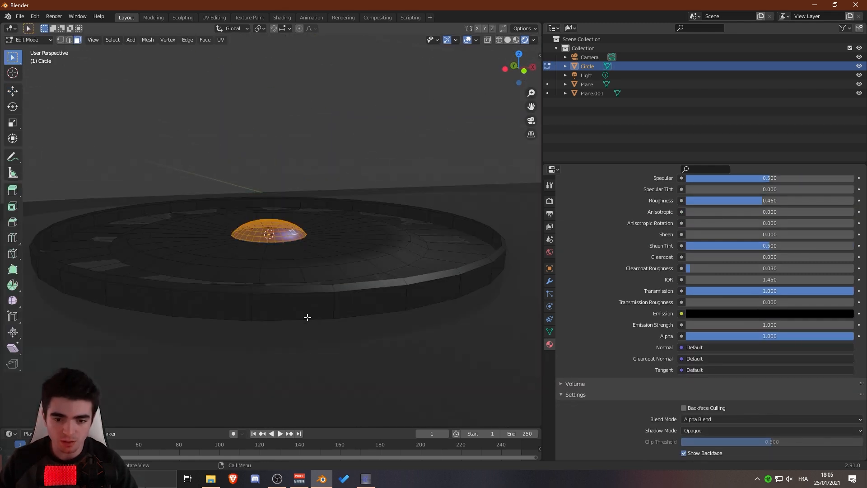
scroll(333, 311, "down", 3)
middle_click_drag(332, 310, 306, 304)
scroll(306, 304, "up", 3)
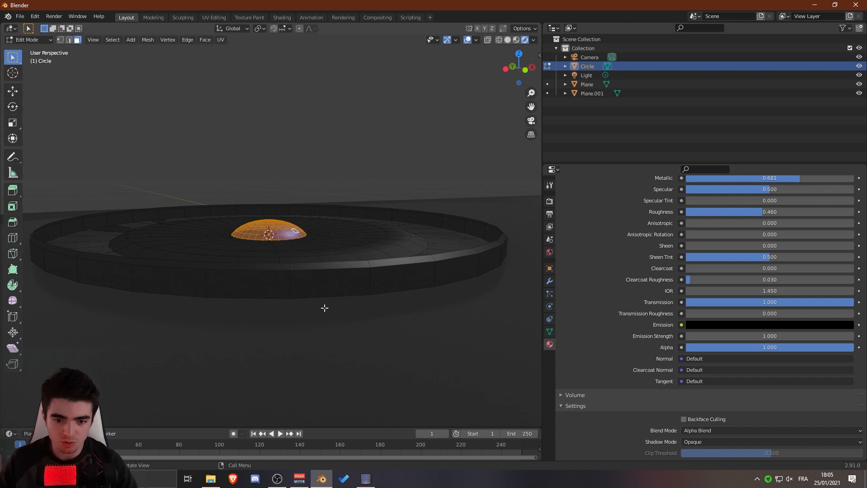
left_click(374, 275)
key("l")
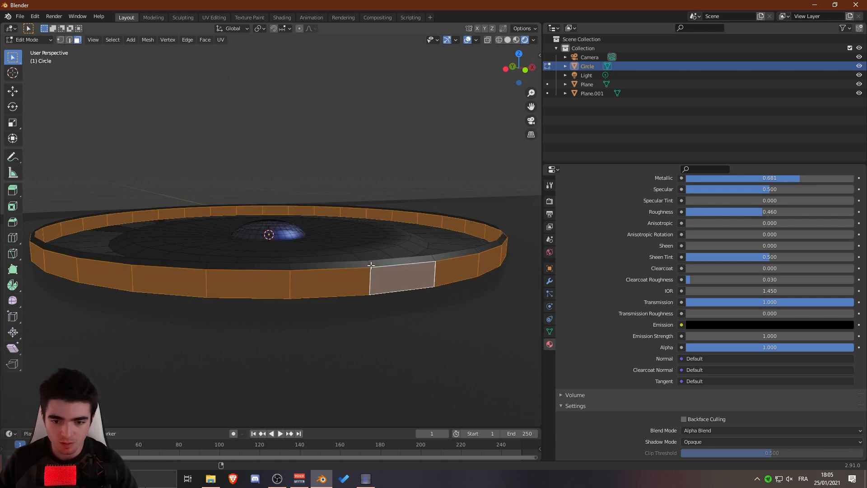
left_click(371, 265, "alt+shift")
middle_click_drag(371, 265, 433, 307)
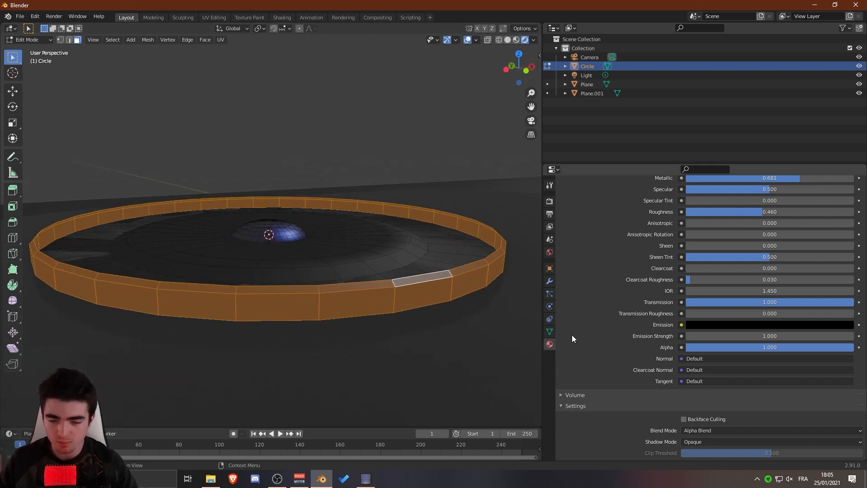
Step: Assign the existing "Cotés" material to the selected rim faces through a third slot and check it in Object Mode
scroll(631, 315, "up", 10)
scroll(627, 295, "up", 5)
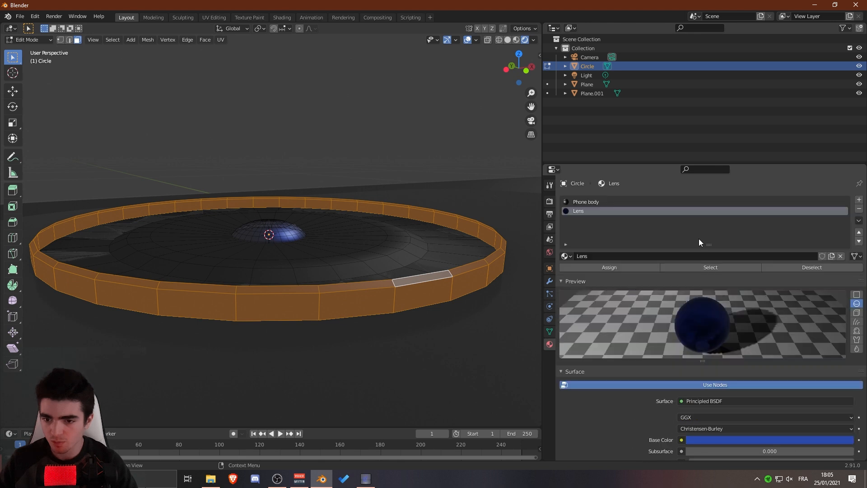
left_click(860, 200)
left_click(570, 256)
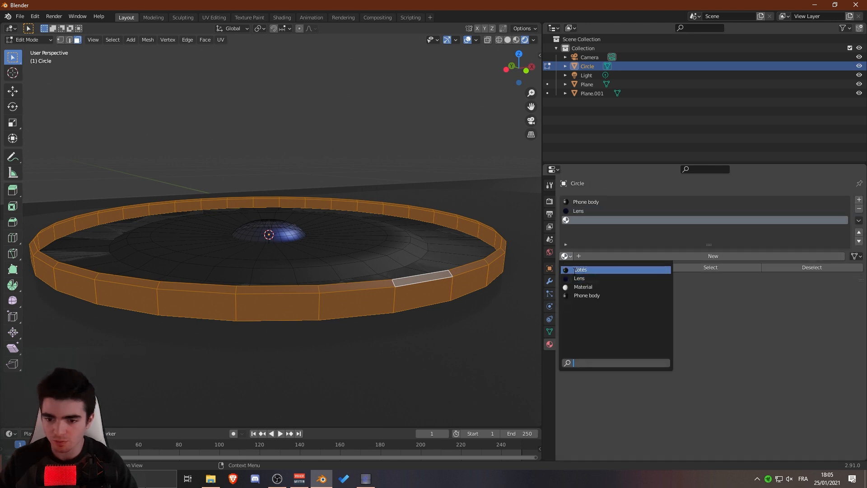
left_click(580, 270)
left_click(581, 267)
key("Tab")
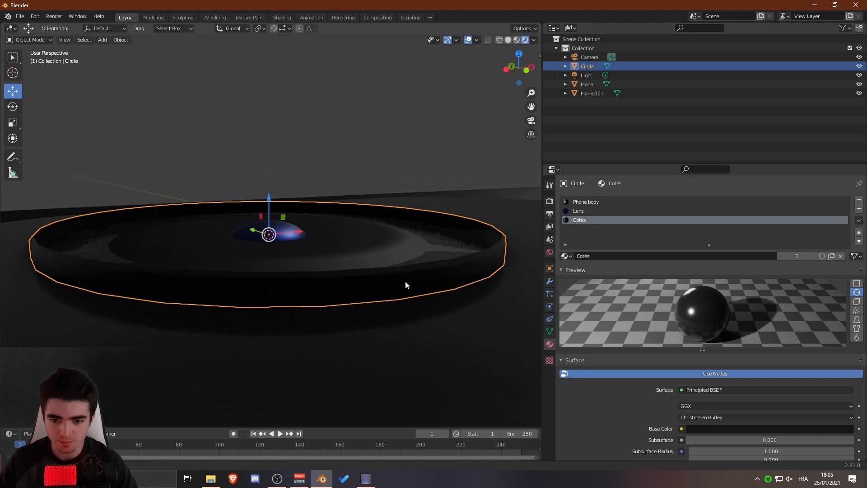
middle_click_drag(399, 283, 420, 279)
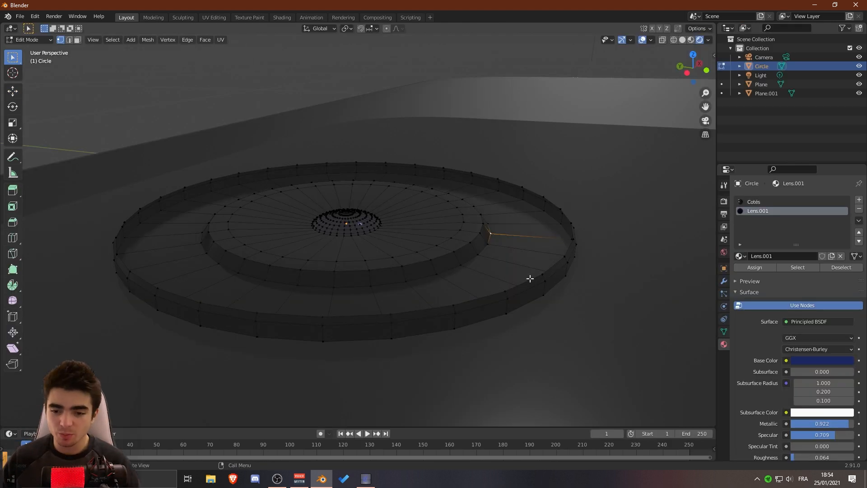
Step: Select the upper edge loop of the lens's outer rim and fill it with a face
left_click(536, 278, "alt")
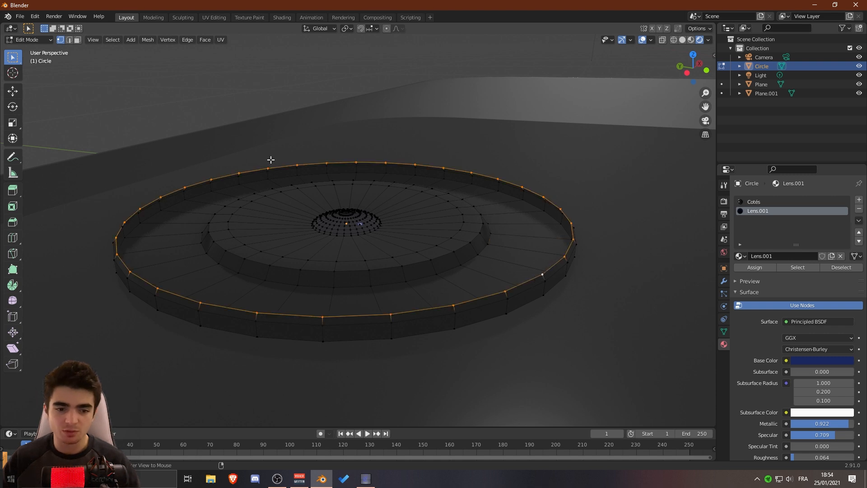
middle_click_drag(359, 261, 488, 247)
key("f")
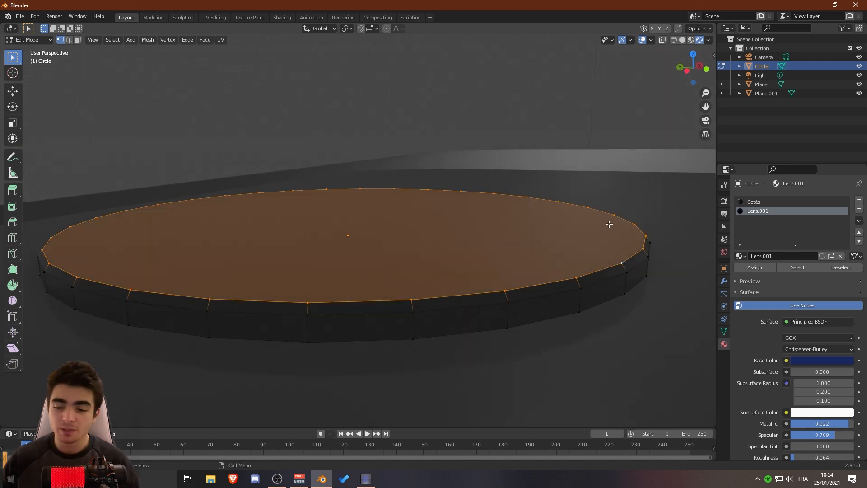
Step: Inset the new cap face by about 0.1 to leave a narrow ring around its edge
middle_click_drag(492, 229, 562, 273)
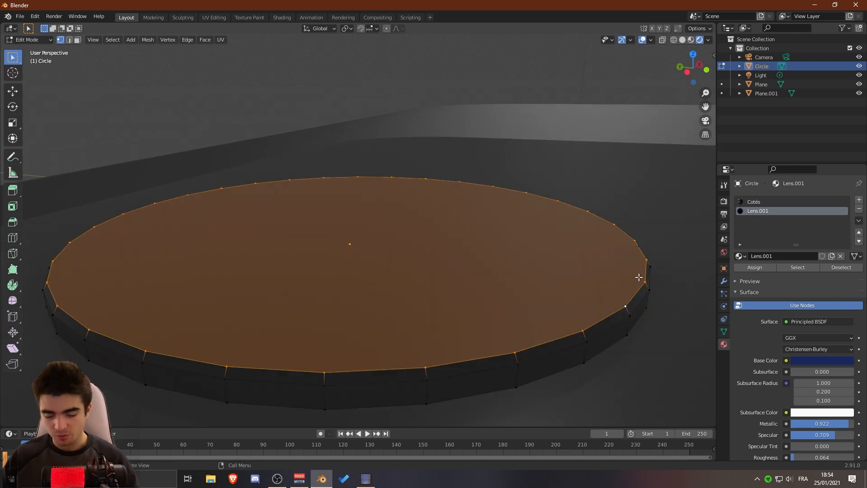
key("i")
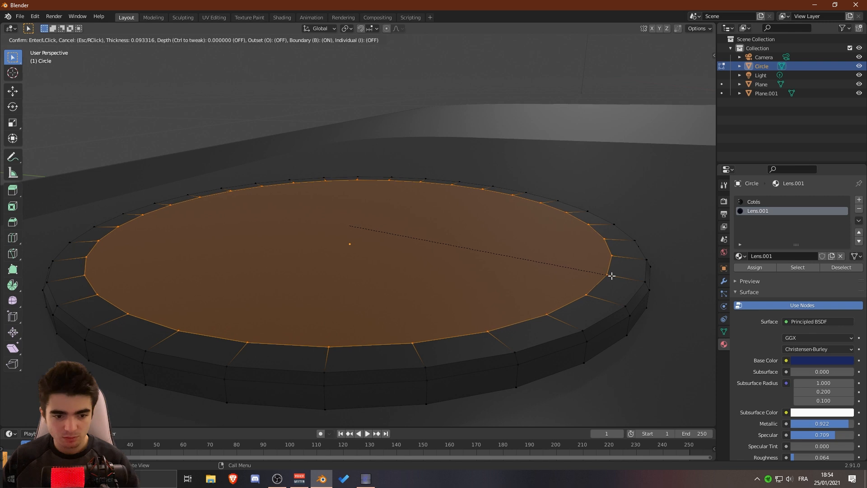
left_click(609, 277)
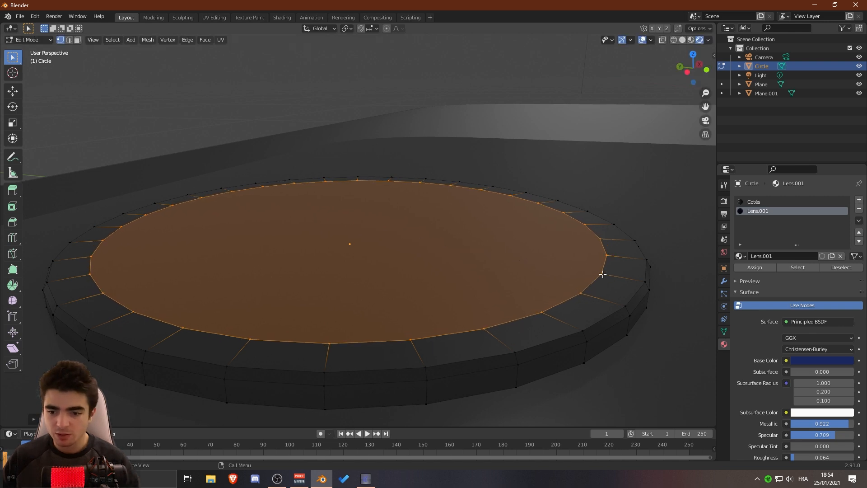
middle_click_drag(602, 274, 561, 316)
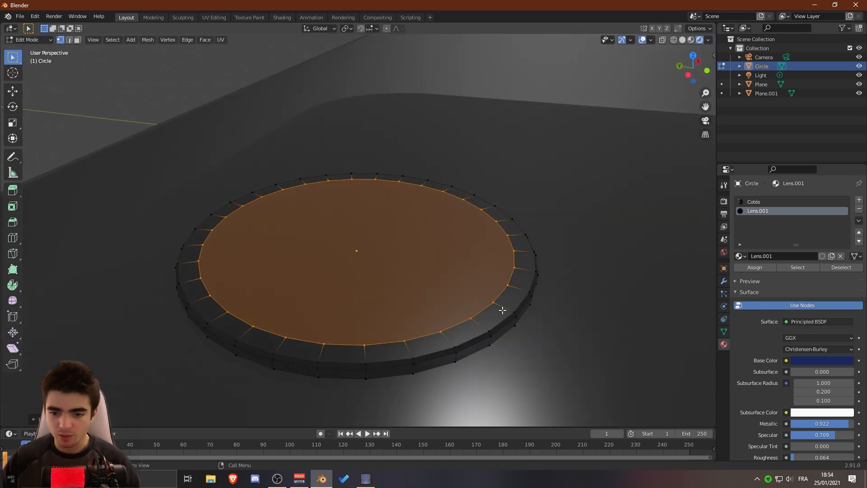
middle_click_drag(503, 310, 461, 289)
Step: Select the ring of faces around the inset cap and add a new material named "black" in a third slot
left_click(78, 40)
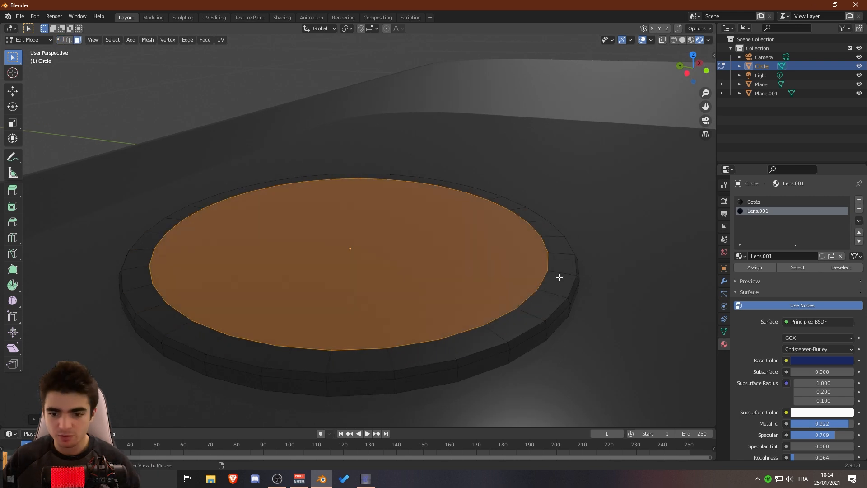
left_click(560, 277, "alt")
left_click(858, 200)
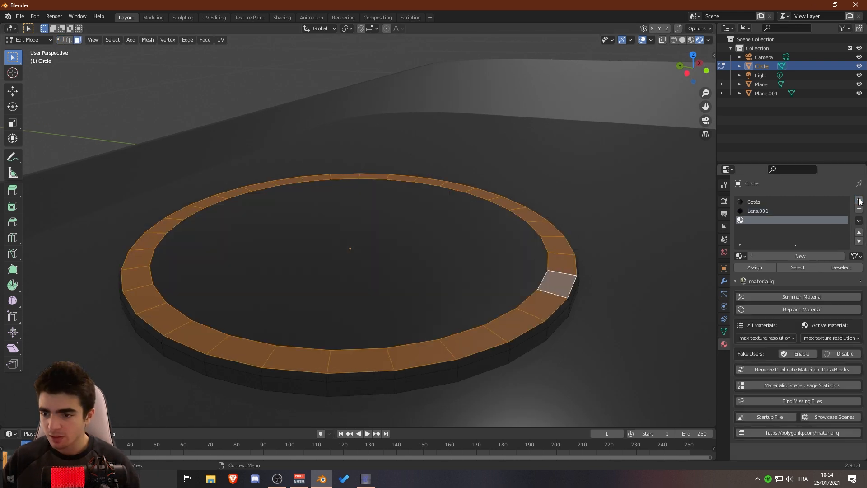
left_click(777, 256)
double_click(776, 256)
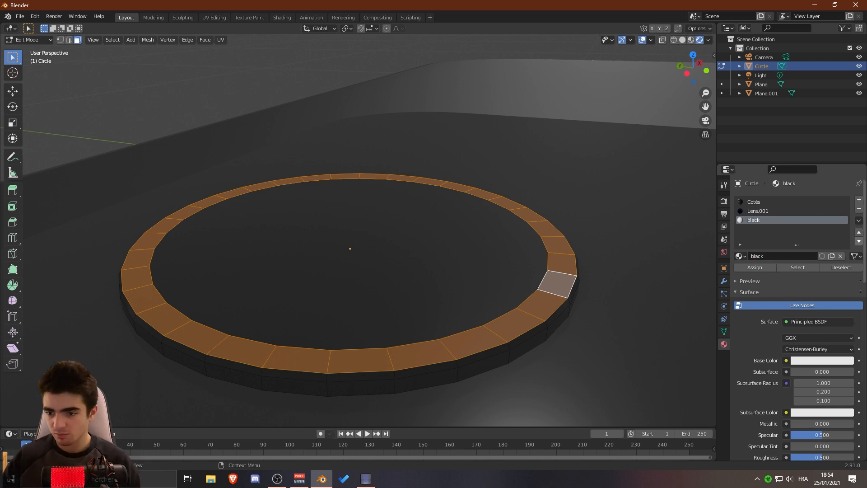
Step: Set the "black" material's Base Color to pure black (V 0.000) and assign it to the selected ring
left_click(819, 359)
left_click_drag(846, 273, 846, 286)
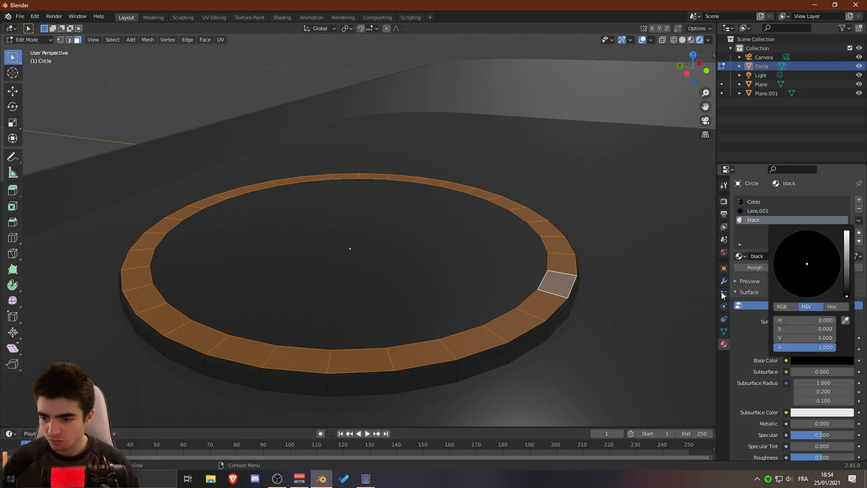
left_click(754, 267)
Step: Select the inner cap face and add a new material in a fourth slot with Roughness 0.046 and Transmission 1.000
left_click(423, 249)
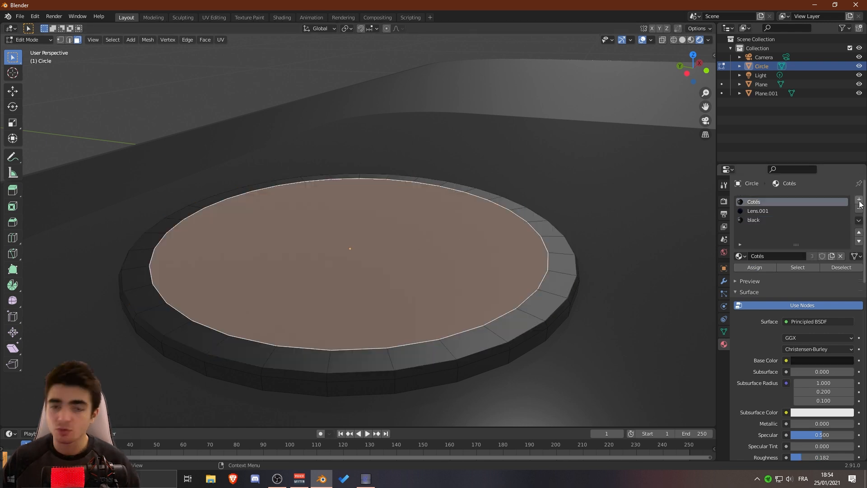
left_click(859, 200)
left_click(781, 256)
scroll(780, 273, "down", 5)
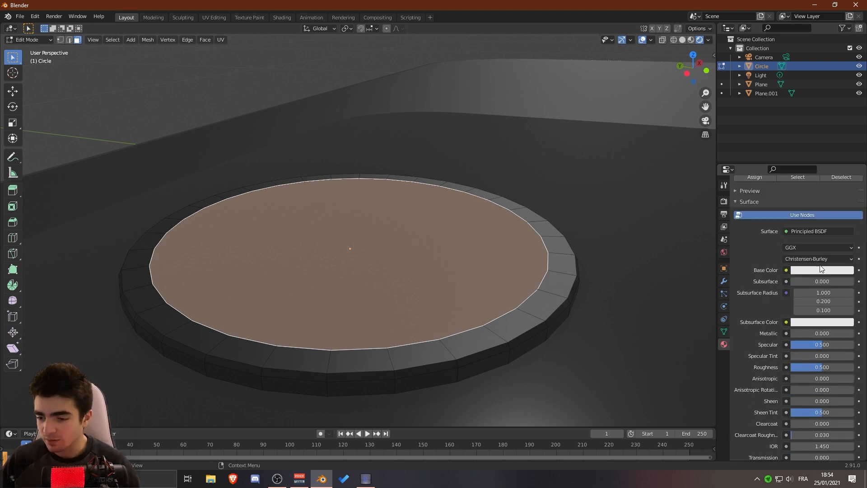
scroll(771, 323, "down", 4)
left_click_drag(823, 297, 797, 296)
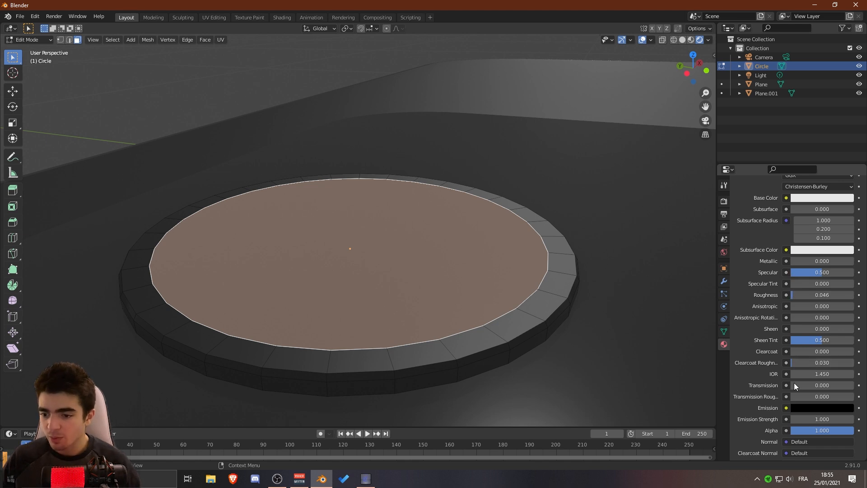
left_click_drag(807, 385, 853, 386)
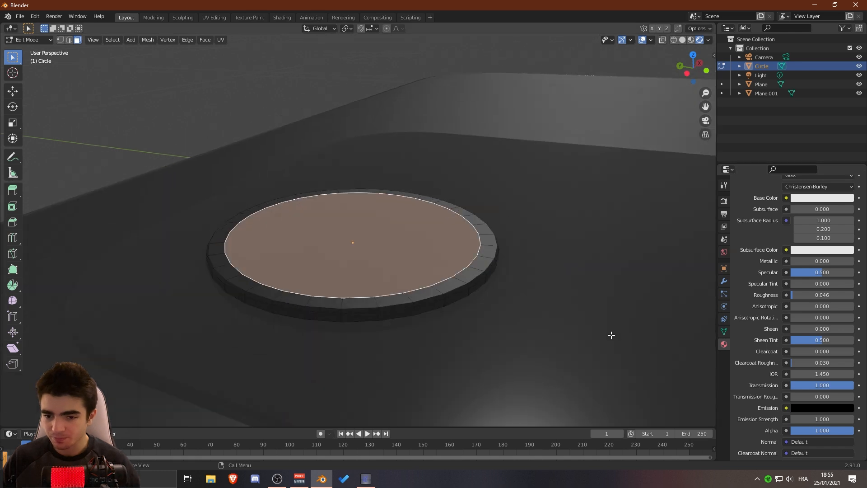
Step: Give the new material Alpha 0.305, Alpha Blend mode and Screen Space Refraction, and assign it to the selected cap face
scroll(828, 400, "down", 3)
left_click_drag(827, 397, 801, 397)
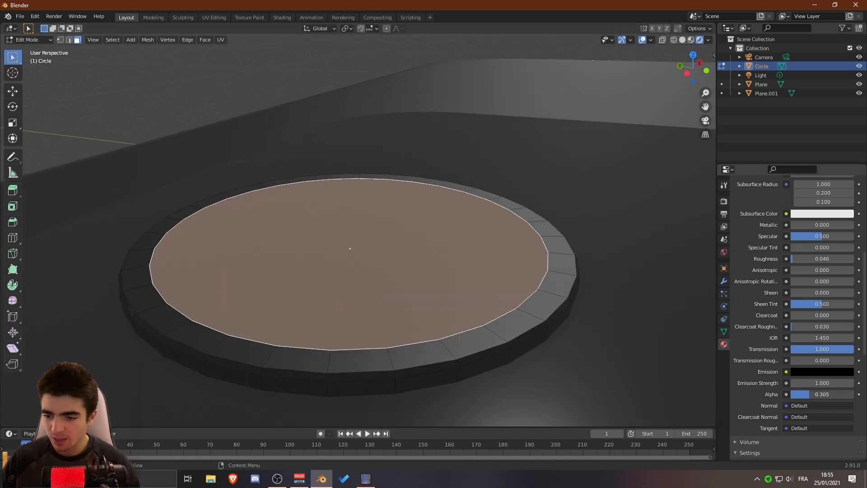
scroll(802, 389, "down", 3)
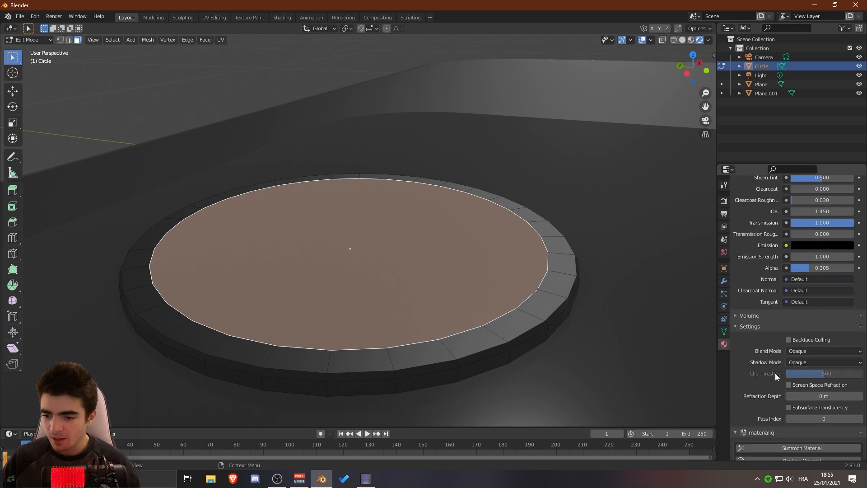
left_click(806, 352)
left_click(805, 391)
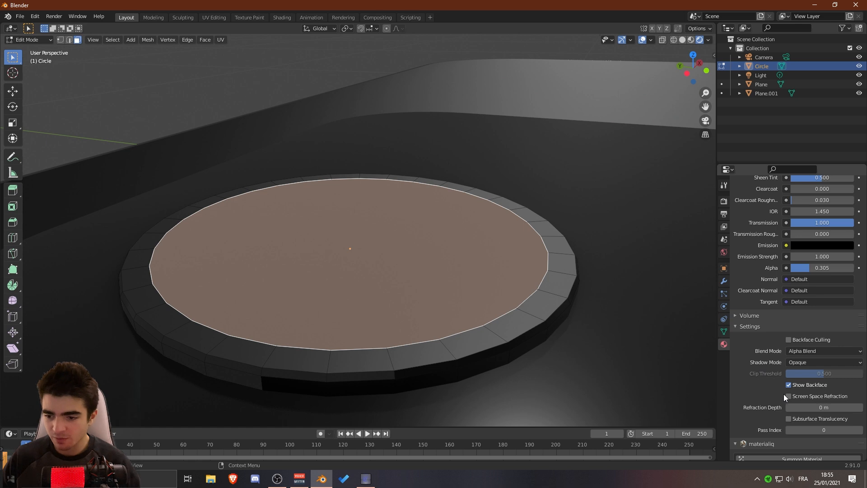
left_click(824, 397)
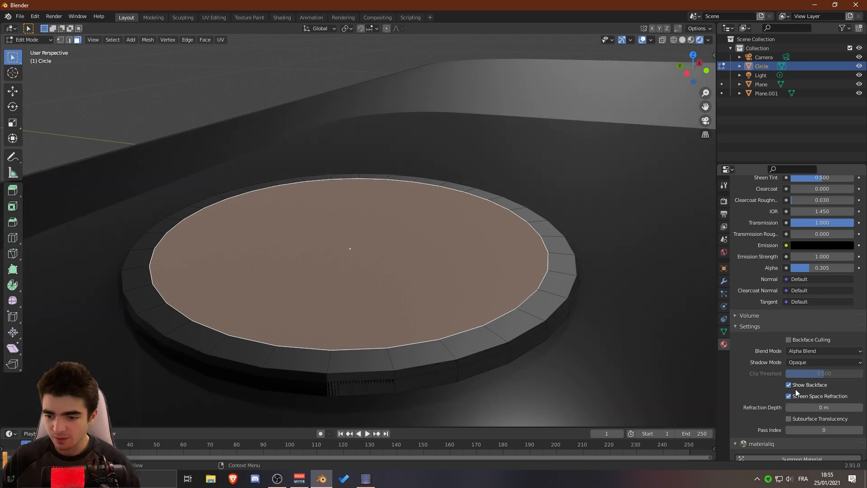
scroll(771, 375, "up", 15)
left_click(752, 267)
Step: Return to Object Mode and lower the transparent cap material's Alpha to 0.255
key("Tab")
middle_click_drag(549, 213, 467, 266)
scroll(467, 266, "down", 2)
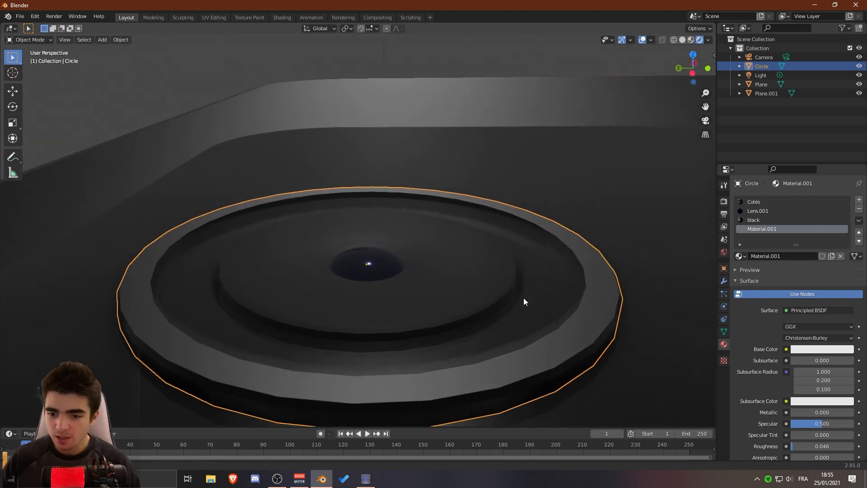
scroll(776, 332, "down", 8)
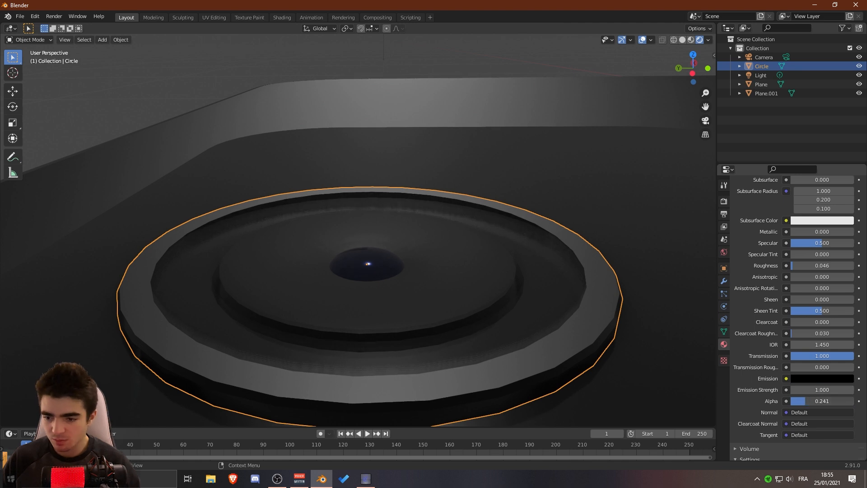
left_click_drag(805, 401, 806, 401)
scroll(409, 282, "down", 2)
Step: Examine the lens with its transparent cap on the camera bump from several angles
middle_click_drag(409, 282, 280, 319)
scroll(406, 338, "down", 6)
left_click(280, 319)
middle_click_drag(266, 272, 426, 284)
left_click(408, 290)
scroll(408, 287, "down", 2)
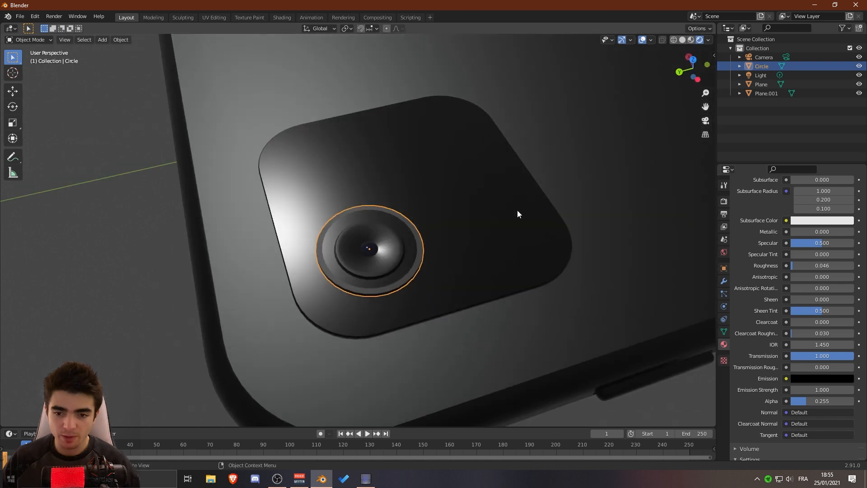
middle_click_drag(368, 174, 352, 230)
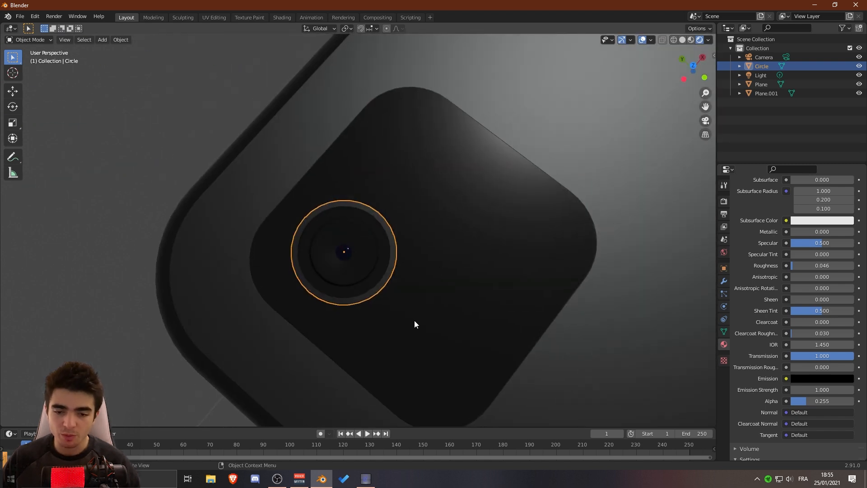
middle_click_drag(459, 254, 427, 242)
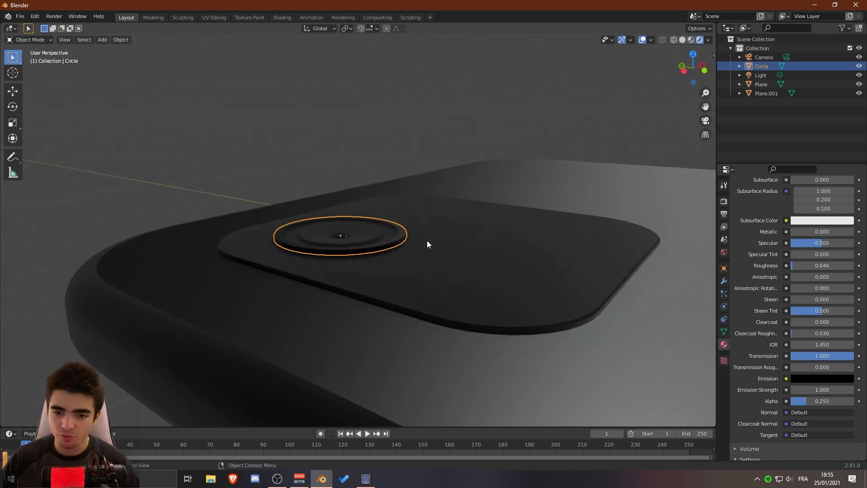
Step: Duplicate the lens twice in top view, placing one copy directly below the original and another beside it on the camera bump
key("KP_7")
scroll(388, 205, "down", 2)
scroll(413, 157, "up", 2)
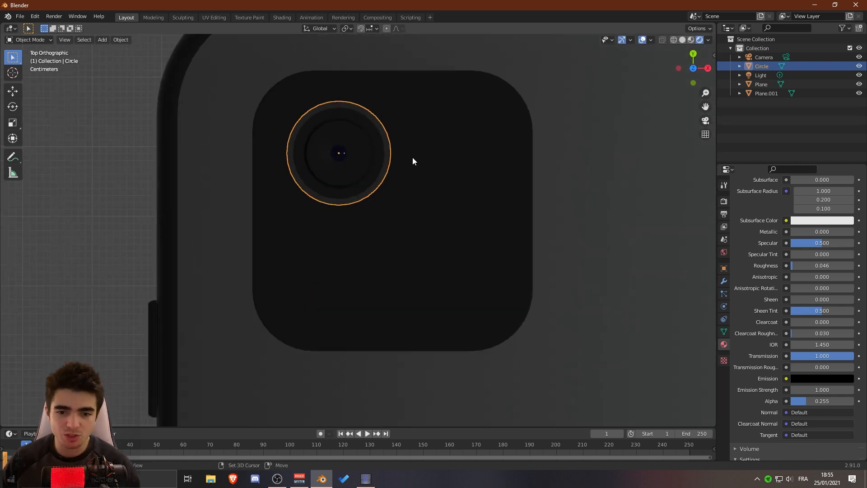
key("shift+d")
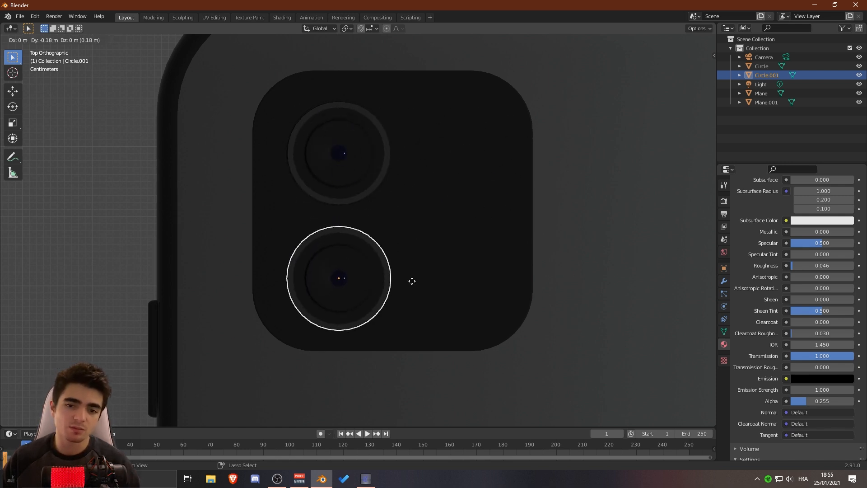
left_click(413, 280)
key("shift+d")
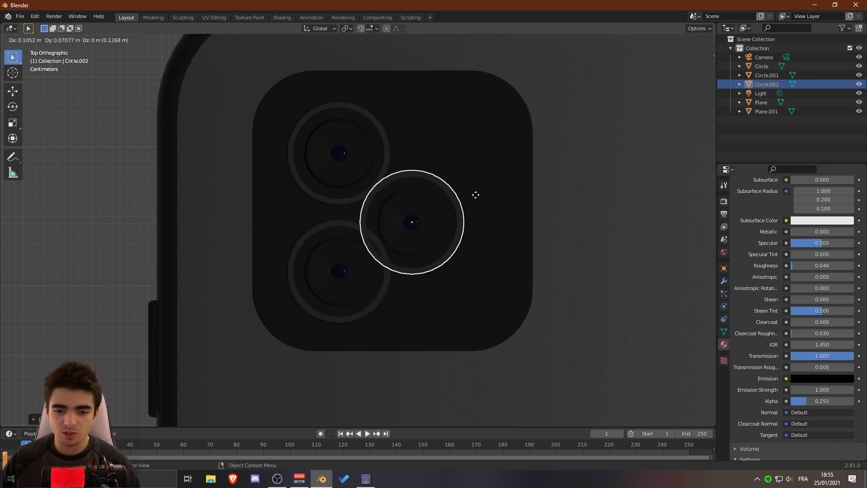
left_click(521, 183)
Step: Inspect the three-lens layout on the phone's back from different angles and in the viewport shading modes
scroll(470, 234, "down", 5)
middle_click_drag(427, 246, 506, 190)
key("z")
left_click(566, 192)
key("z")
left_click(329, 104)
left_click(312, 108)
mouse_move(219, 184)
middle_mouse_down()
mouse_move(270, 219)
mouse_move(348, 170)
mouse_move(472, 159)
mouse_move(420, 236)
mouse_move(189, 196)
middle_mouse_up()
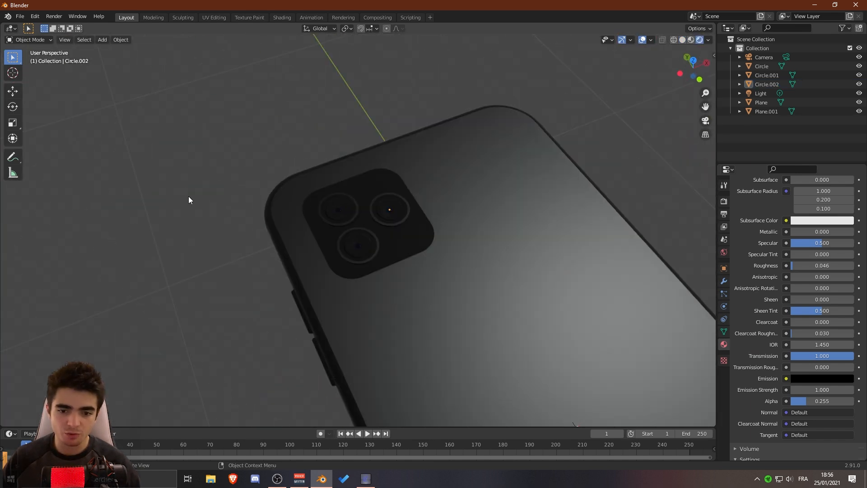
scroll(271, 217, "up", 4)
middle_click_drag(351, 235, 413, 237)
Step: Parent the three lenses and the camera bump to the phone body using Object (Keep Transform)
left_click(395, 242)
left_click(359, 175, "shift")
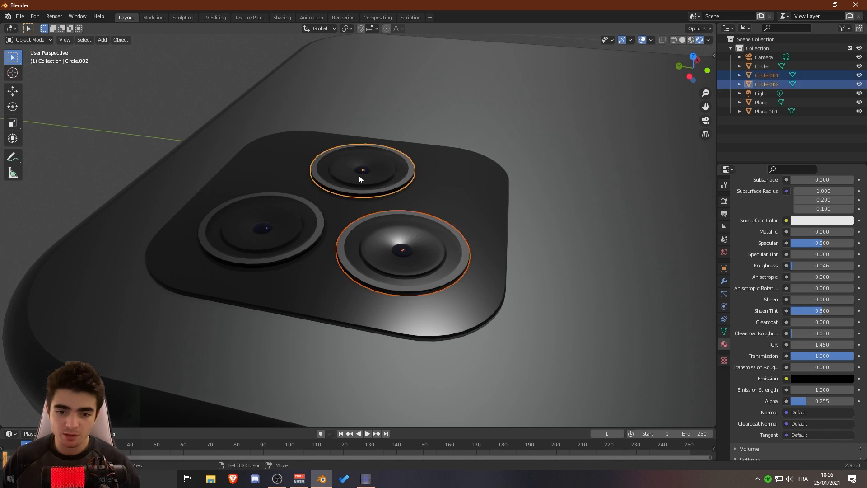
left_click(313, 210, "shift")
left_click(463, 199, "shift")
scroll(386, 212, "down", 2)
middle_click_drag(385, 212, 353, 264)
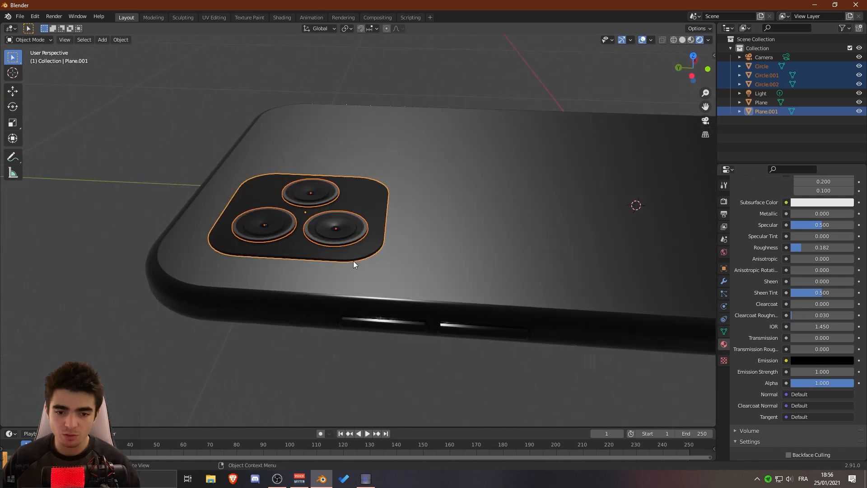
middle_click_drag(481, 239, 538, 206)
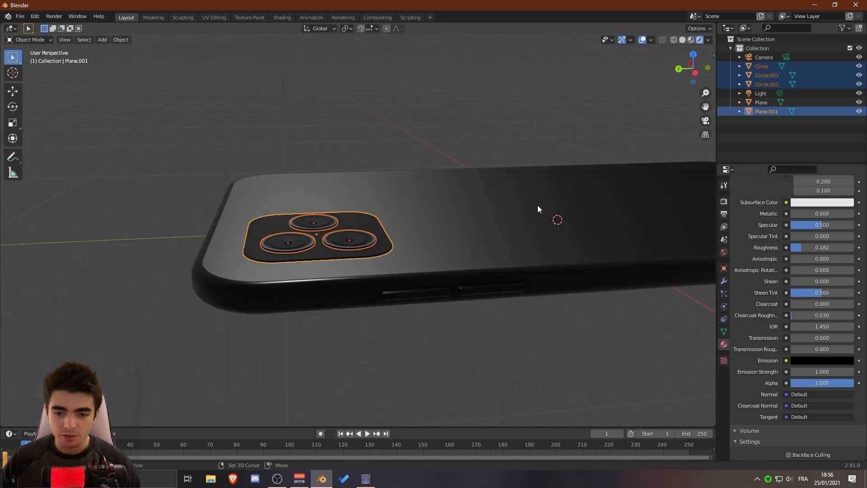
left_click(444, 200, "shift")
key("ctrl+p")
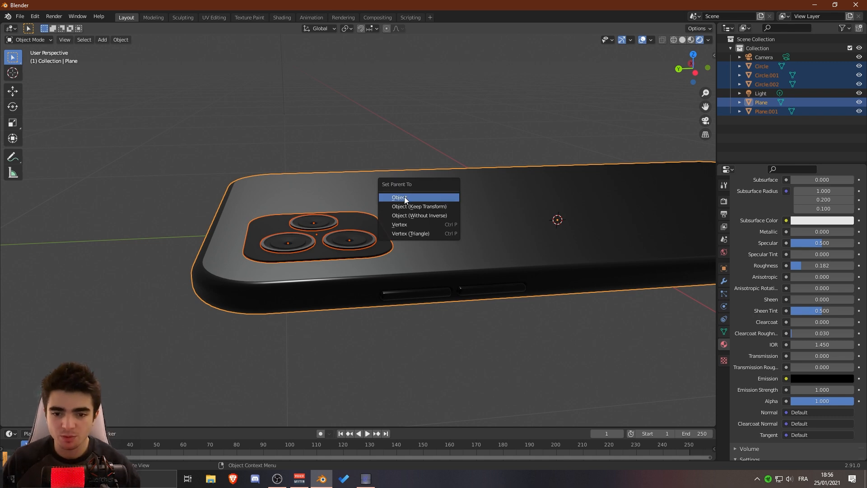
left_click(429, 207)
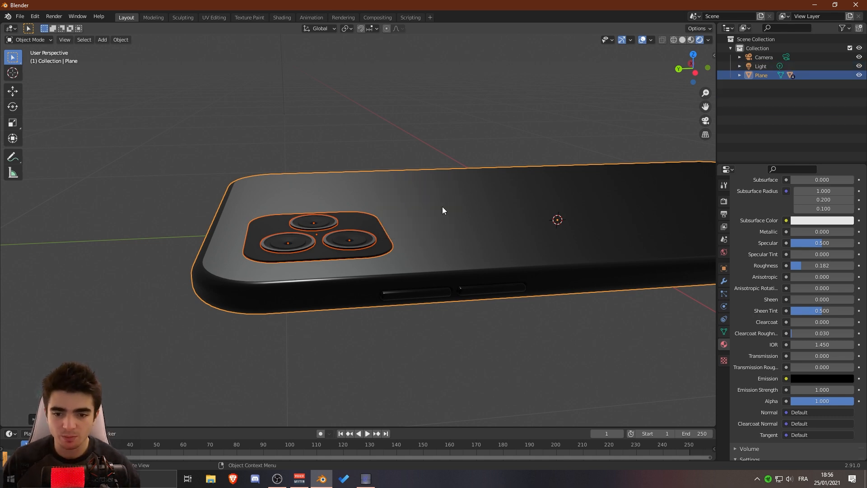
scroll(420, 212, "down", 3)
key("r")
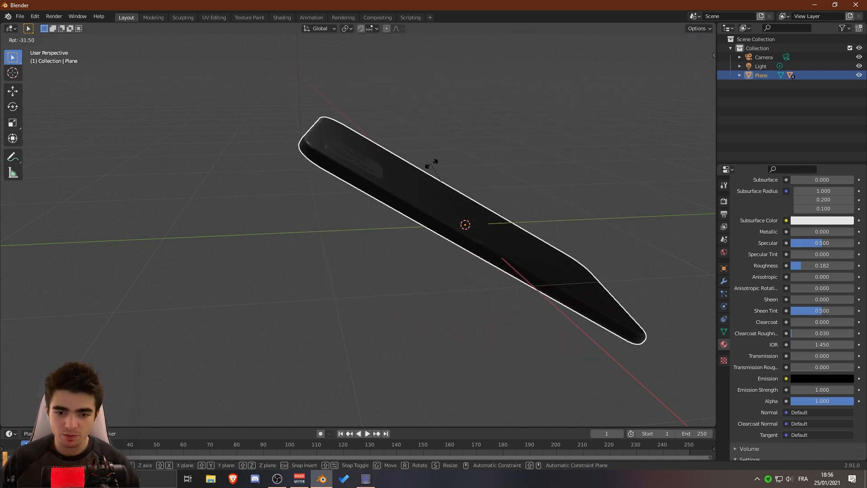
right_click(392, 199)
Step: Rotate the phone 90° about the Z axis and 90° about the Y axis so that it stands upright
scroll(377, 229, "up", 3)
middle_click_drag(376, 229, 488, 300)
scroll(413, 275, "down", 3)
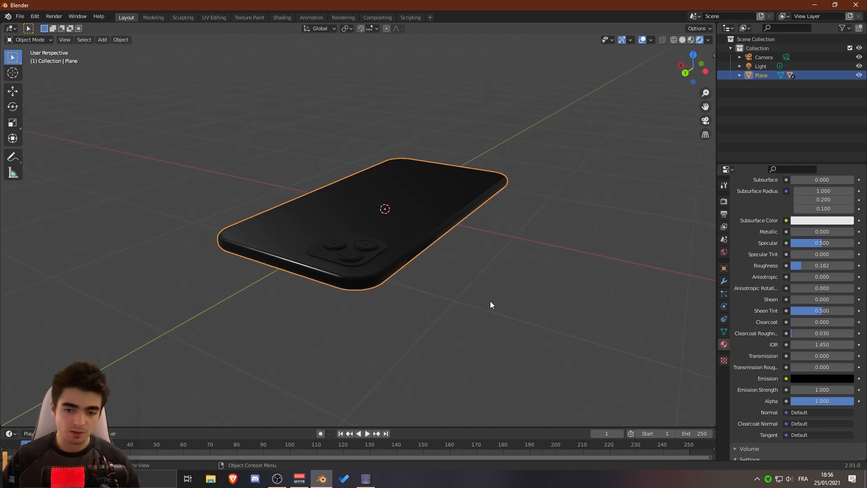
type("rz")
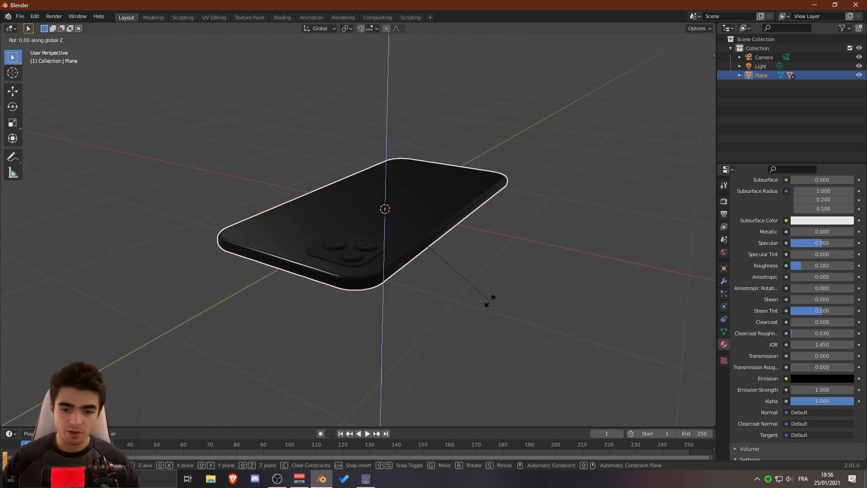
type("90")
key("Return")
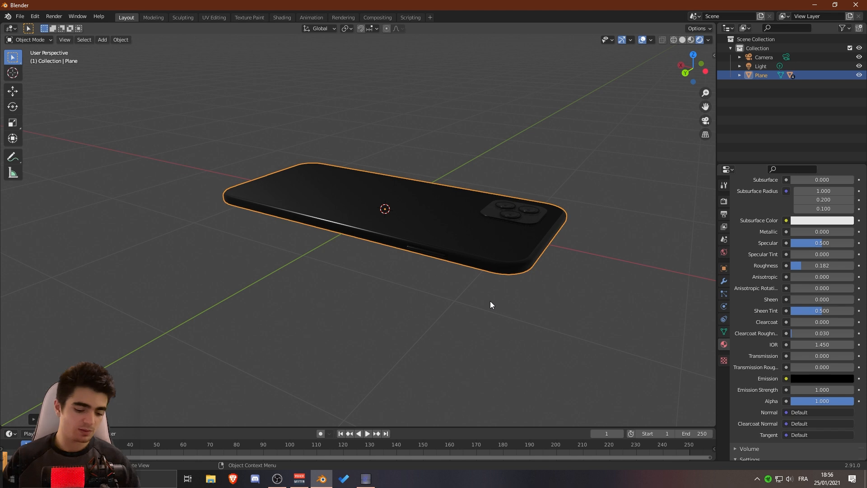
type("ry90")
key("Return")
Step: Move the point light to the camera side of the phone and change its type to Area
middle_click_drag(527, 280, 362, 194)
scroll(387, 204, "down", 5)
scroll(343, 181, "down", 6)
left_click(290, 153)
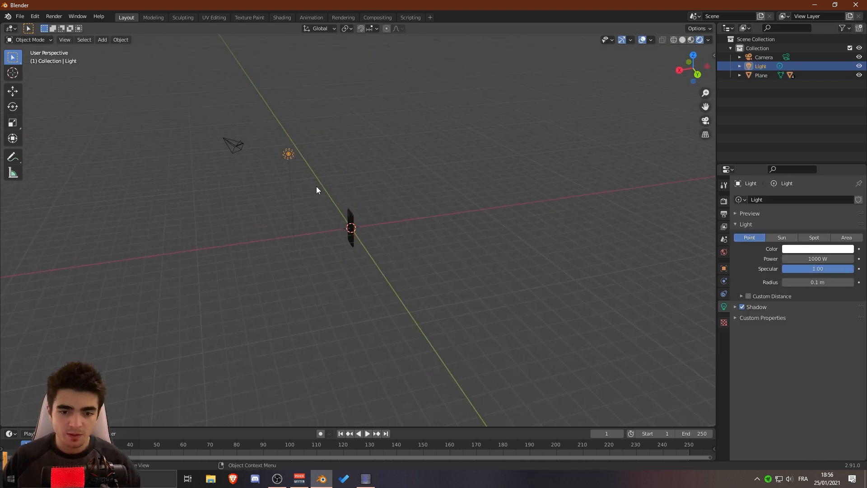
key("g")
left_click(310, 250)
middle_click_drag(311, 248, 422, 251)
scroll(359, 233, "up", 4)
scroll(360, 234, "down", 3)
left_click(846, 238)
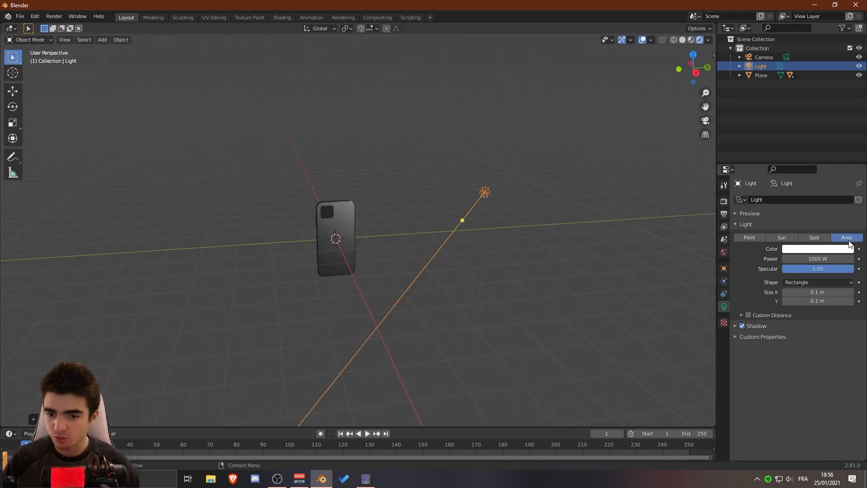
Step: Rotate the area light in top and perspective views to aim its beam toward the phone
middle_click_drag(365, 240, 324, 269)
key("KP_7")
key("r")
left_click(307, 291)
middle_click_drag(332, 334, 259, 210)
key("r")
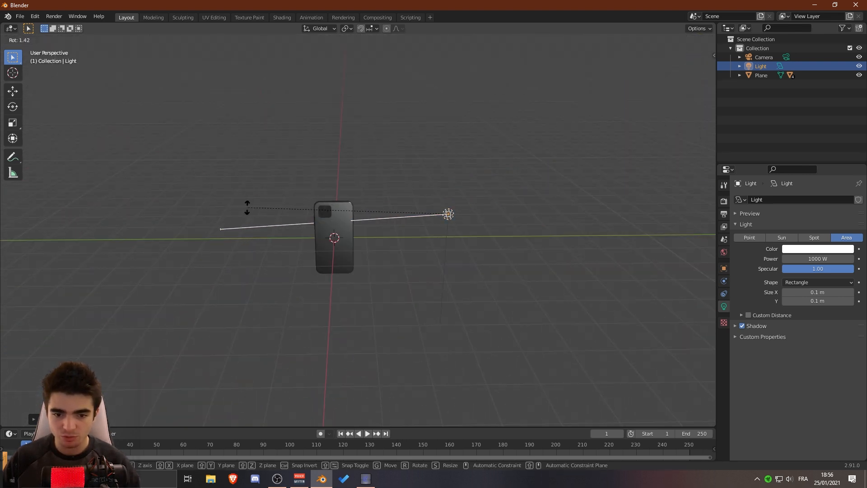
left_click(230, 202)
Step: Reposition the area light in front of the phone's back and refine its rotation so it faces the phone squarely
key("g")
left_click(377, 231)
middle_click_drag(339, 246, 535, 201)
key("r")
left_click(199, 227)
key("g")
left_click(201, 233)
key("KP_7")
key("r")
left_click(337, 205)
Step: Scale the area light up until it is larger than the phone and set its Shape to Disk
key("s")
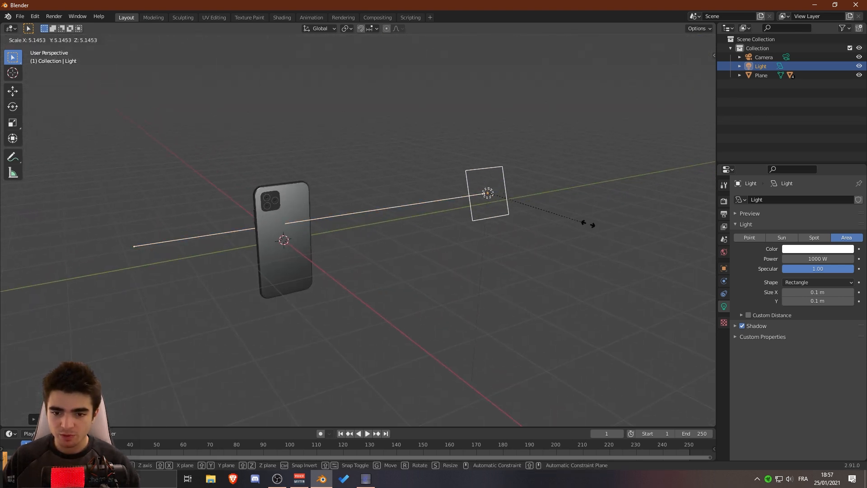
left_click(543, 256)
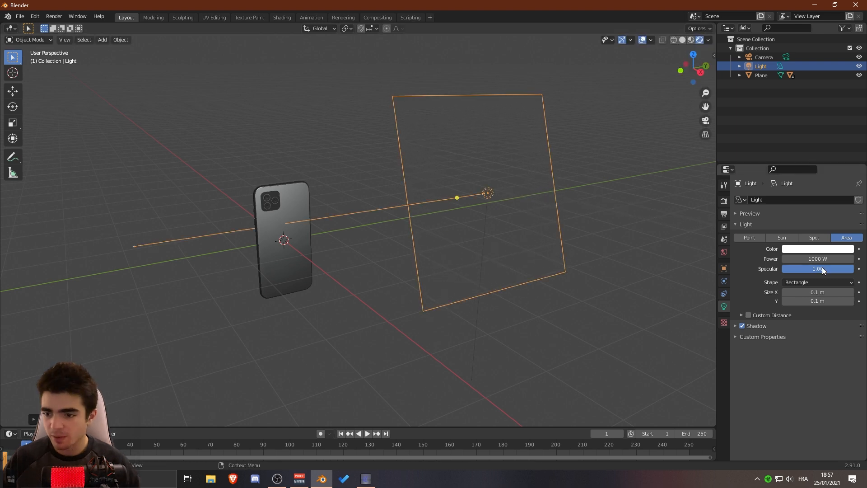
left_click(819, 283)
left_click(806, 313)
middle_click_drag(235, 225, 350, 275)
scroll(326, 235, "up", 5)
scroll(283, 182, "down", 5)
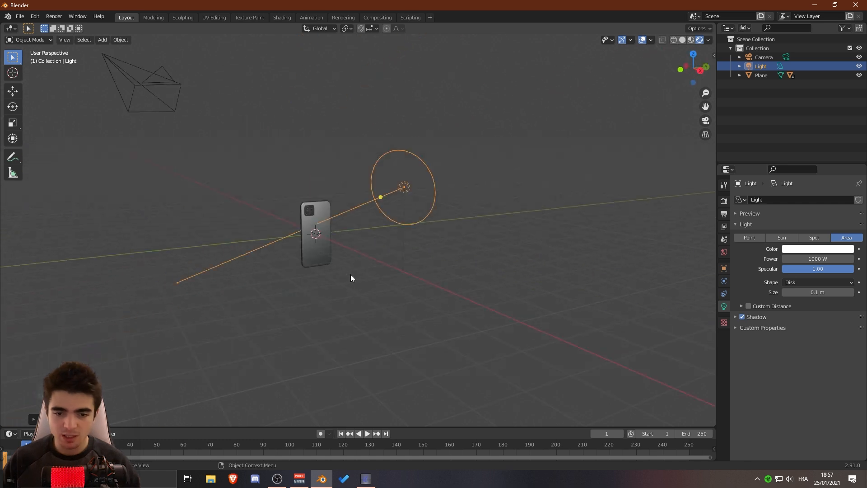
Step: In top view, duplicate the area light to the opposite side of the phone and rotate it to face the phone
key("KP_7")
key("shift+d")
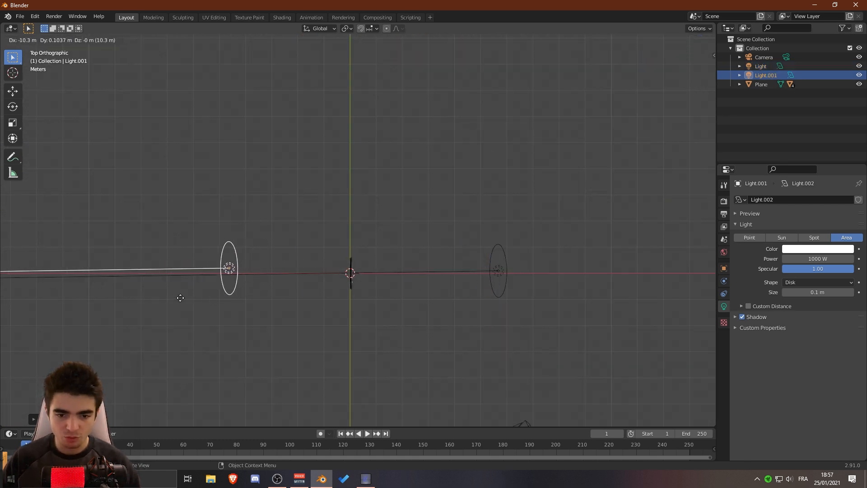
left_click(135, 297)
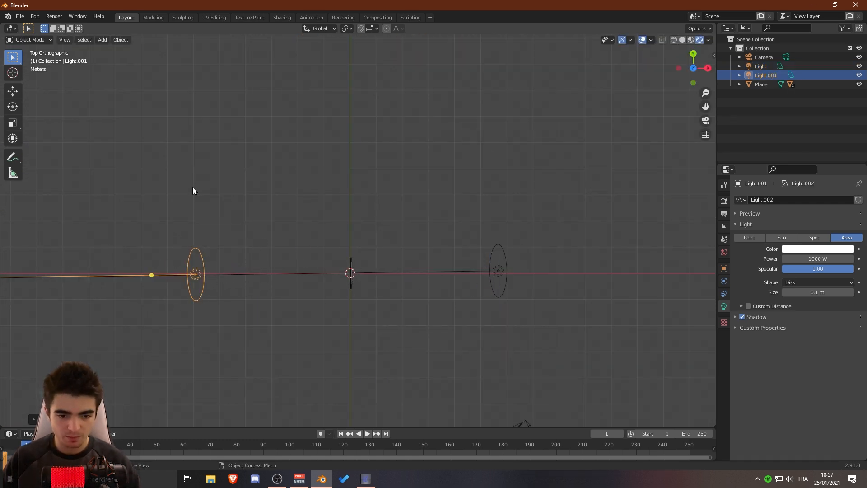
key("r")
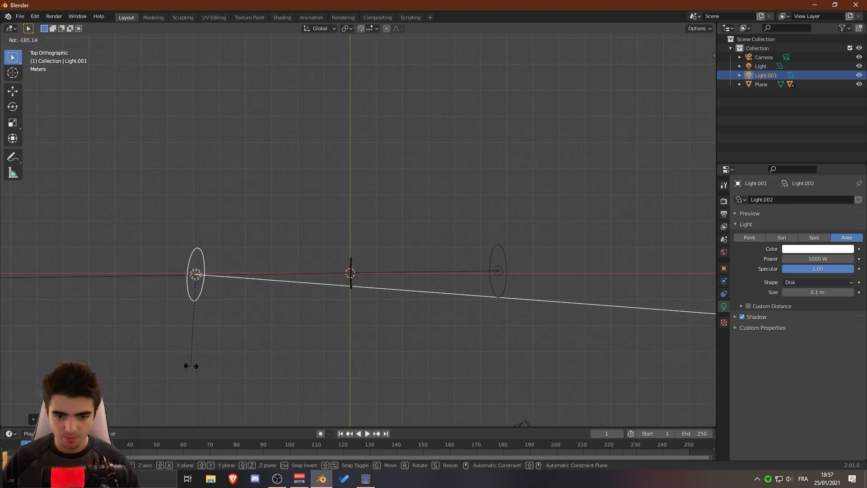
left_click(196, 361)
key("r")
left_click(314, 324)
Step: Duplicate the light to the positive Y side and rotate and reposition it so its beam aims at the phone
key("shift+d")
left_click(399, 192)
key("r")
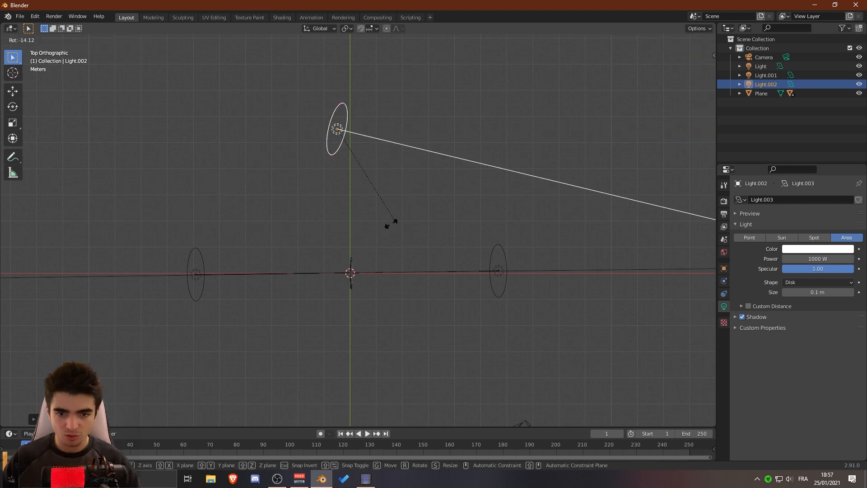
left_click(270, 296)
key("g")
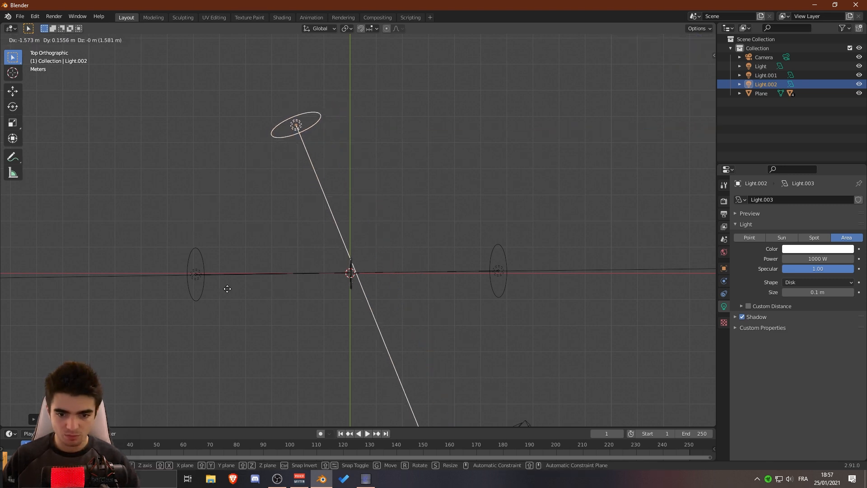
left_click(228, 288)
Step: Duplicate the light again to the negative Y side, then rotate and move it so it aims at the phone
scroll(260, 285, "down", 4)
key("shift+d")
left_click(329, 404)
key("r")
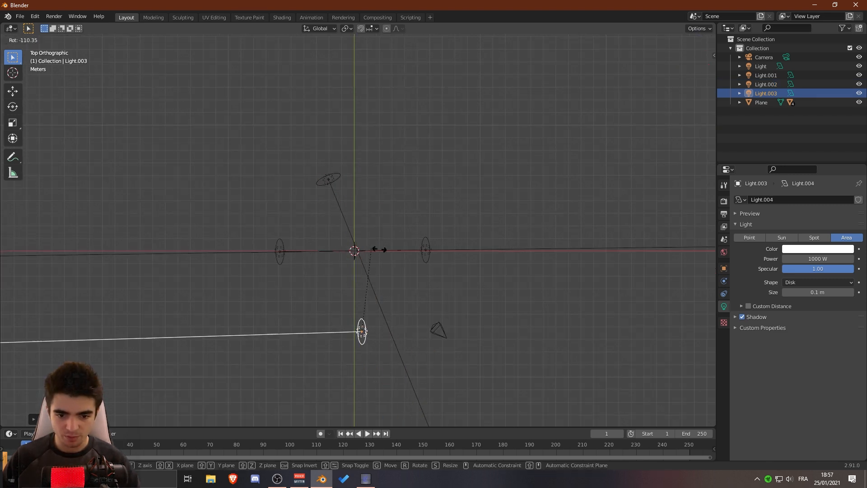
left_click(406, 353)
key("g")
left_click(361, 344)
Step: Set the power of the two area lights beside the phone to 500 W each
middle_click_drag(361, 344, 437, 264)
scroll(437, 265, "down", 4)
left_click(802, 261)
type("8")
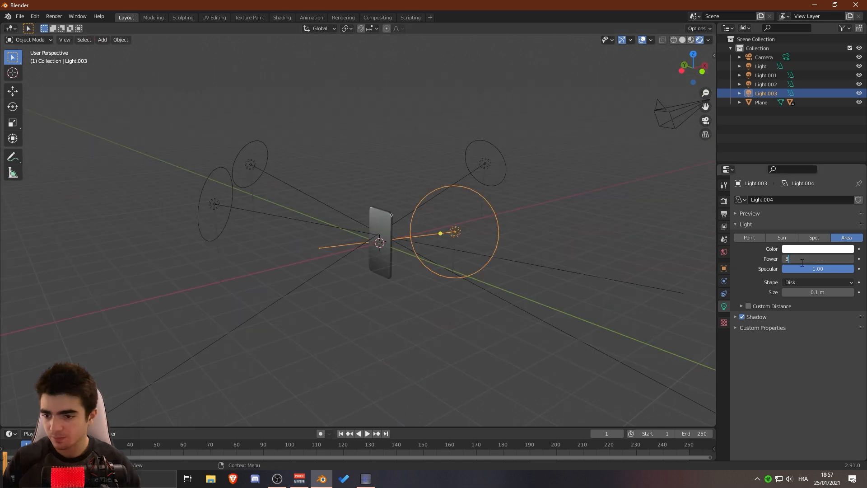
key("Return")
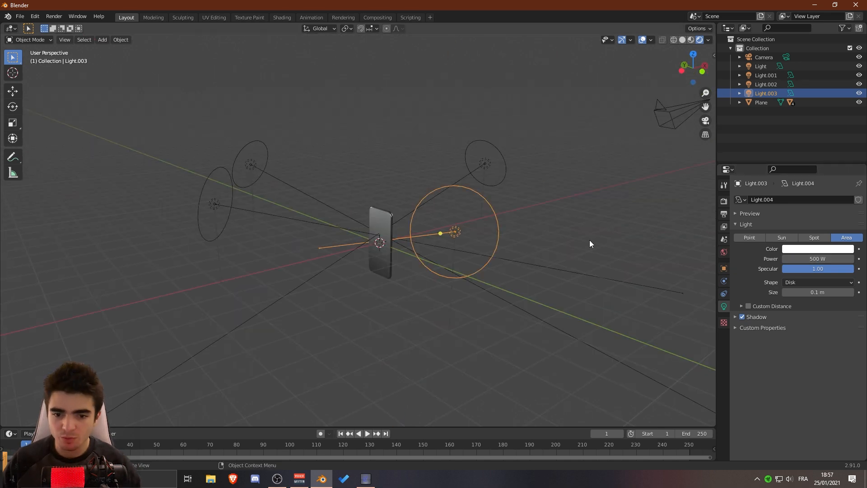
scroll(217, 126, "up", 5)
left_click(124, 88)
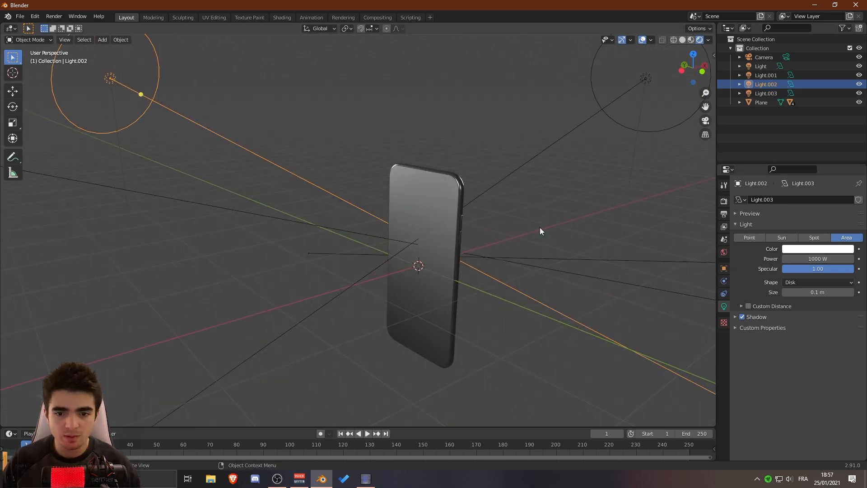
left_click(792, 261)
type("500")
key("Return")
Step: Set the power of the original area light facing the camera side of the phone to 650 W
scroll(429, 234, "down", 4)
middle_click_drag(429, 234, 326, 225)
scroll(463, 188, "up", 2)
left_click(579, 107)
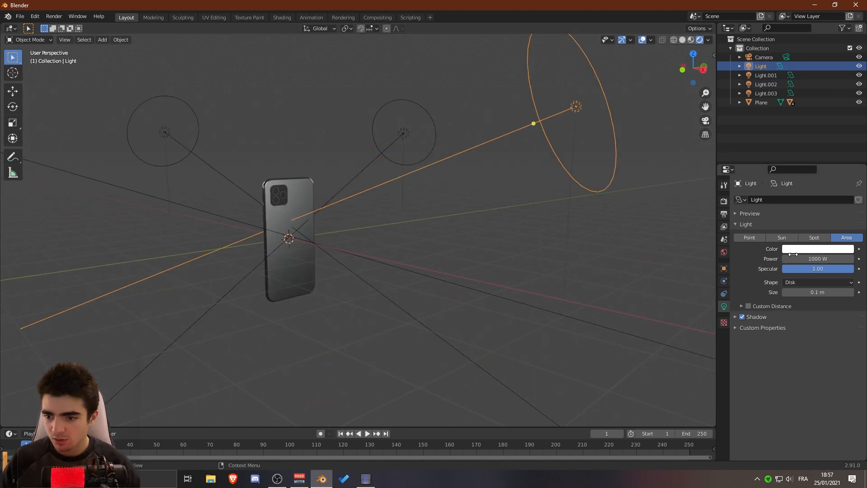
left_click(795, 257)
type("6")
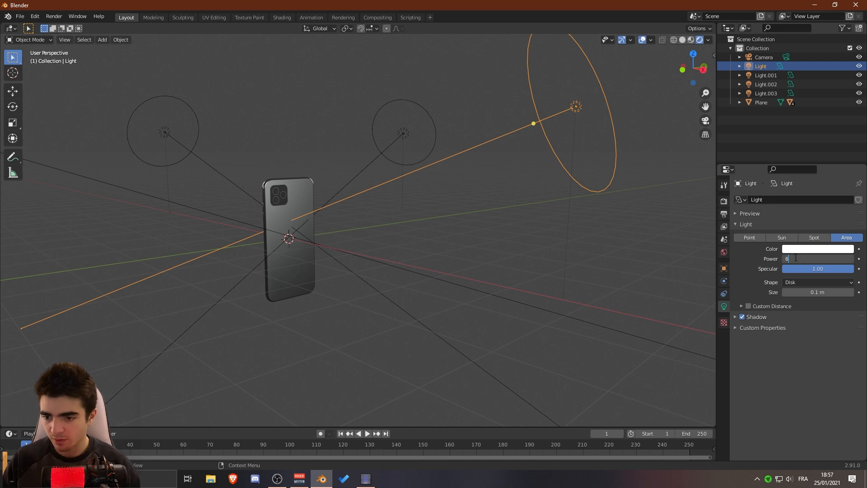
type("50")
key("Return")
Step: Set the power of the area light facing the phone's screen side to 400 W
middle_click_drag(484, 285, 207, 220)
middle_click_drag(248, 199, 312, 235)
left_click(199, 274)
middle_click_drag(258, 281, 310, 248)
scroll(380, 239, "up", 4)
middle_click_drag(389, 238, 433, 244)
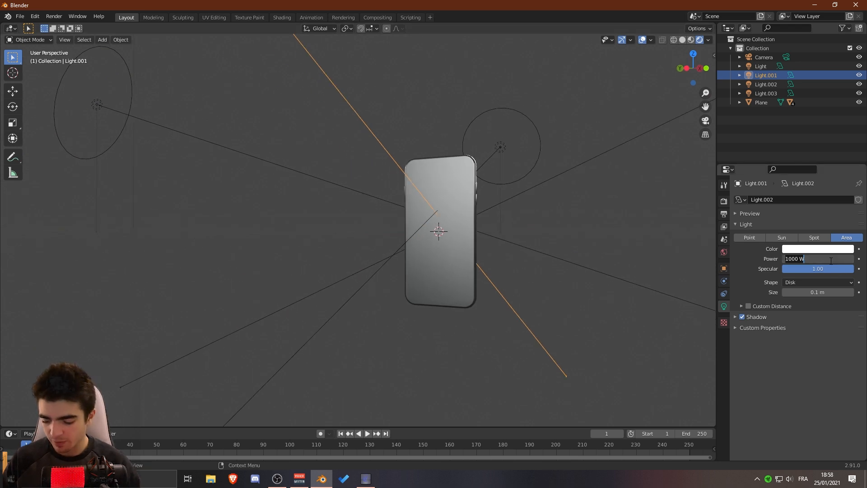
key("Return")
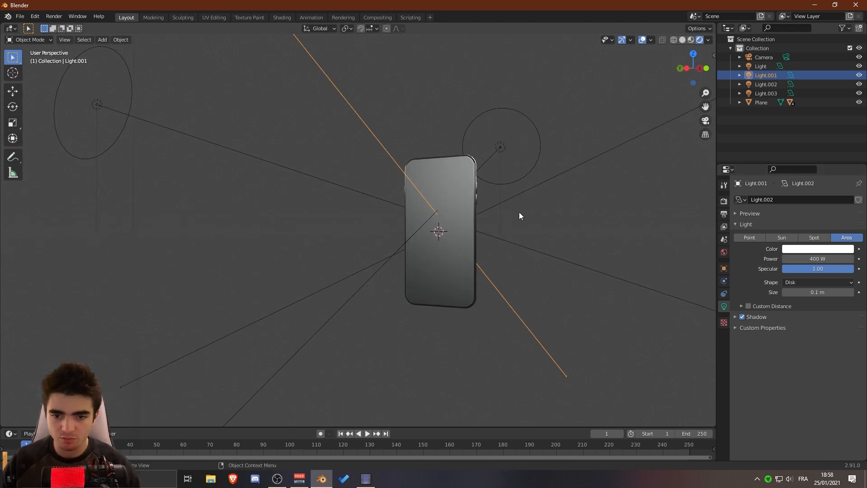
Step: Select the phone and pick its large front face in Edit Mode
left_click(519, 213)
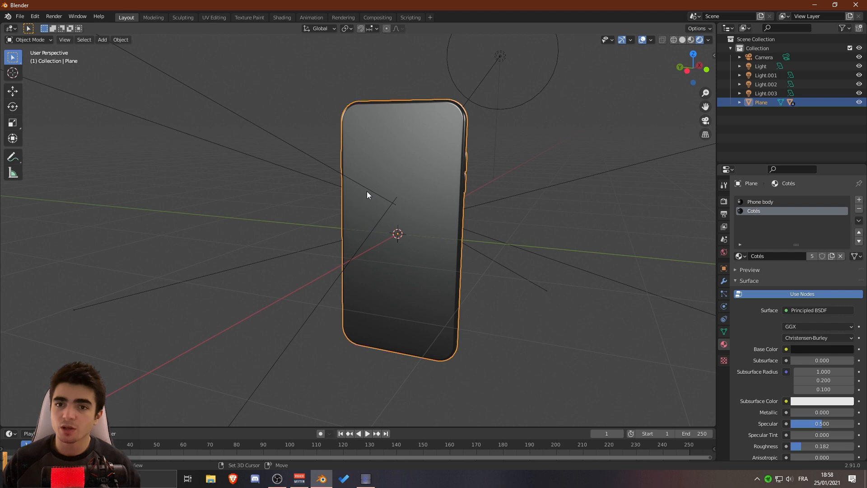
middle_click_drag(367, 191, 400, 180, "shift")
scroll(341, 193, "up", 3)
scroll(371, 232, "down", 3)
key("Tab")
left_click(406, 169)
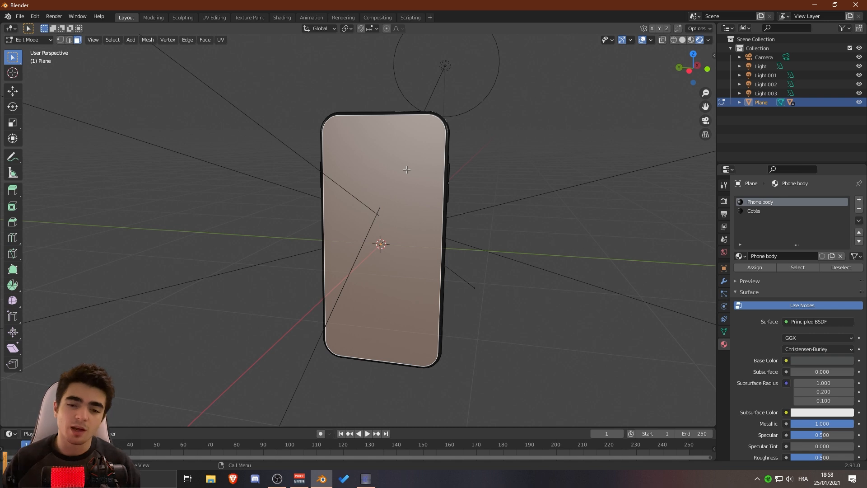
Step: Widen the properties editor and look through the texture nodes available for the Phone body material's Emission input
left_click_drag(716, 211, 603, 209)
scroll(708, 412, "down", 10)
left_click(737, 299)
left_click(736, 300)
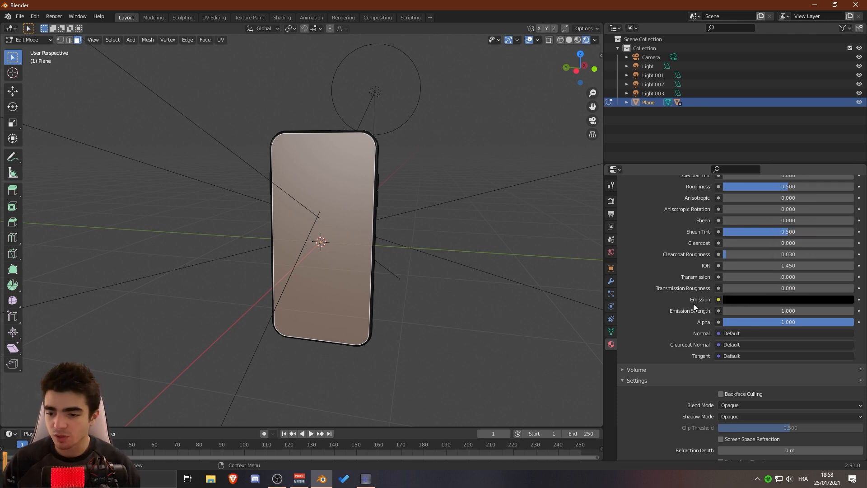
left_click(718, 299)
left_click(717, 311)
left_click(719, 300)
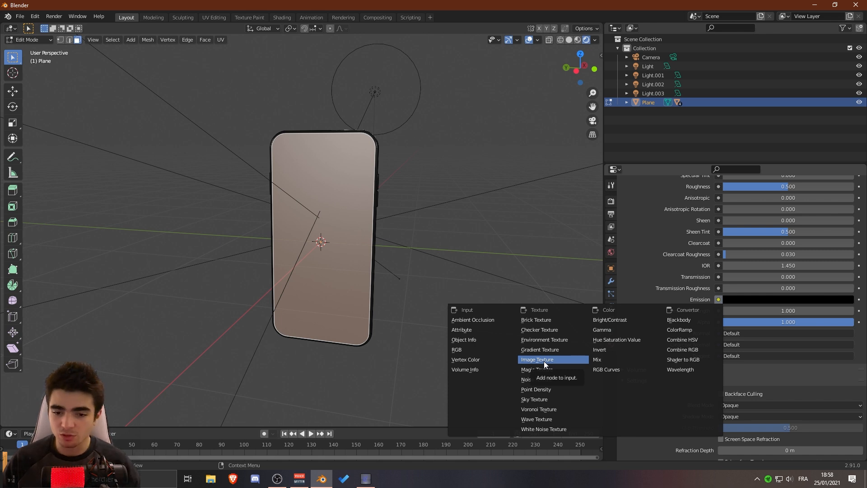
scroll(692, 351, "up", 5)
scroll(692, 351, "up", 8)
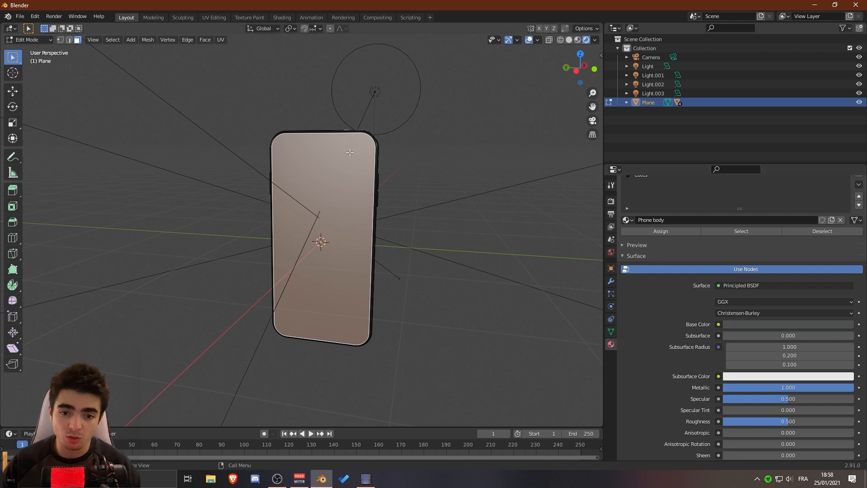
Step: Inset the phone's front face by about 0.026 to create a thin border around the screen
middle_click_drag(307, 243, 288, 298)
scroll(357, 256, "up", 2)
scroll(345, 295, "up", 2)
middle_click_drag(362, 245, 374, 233)
key("Tab")
key("Tab")
left_click(62, 42)
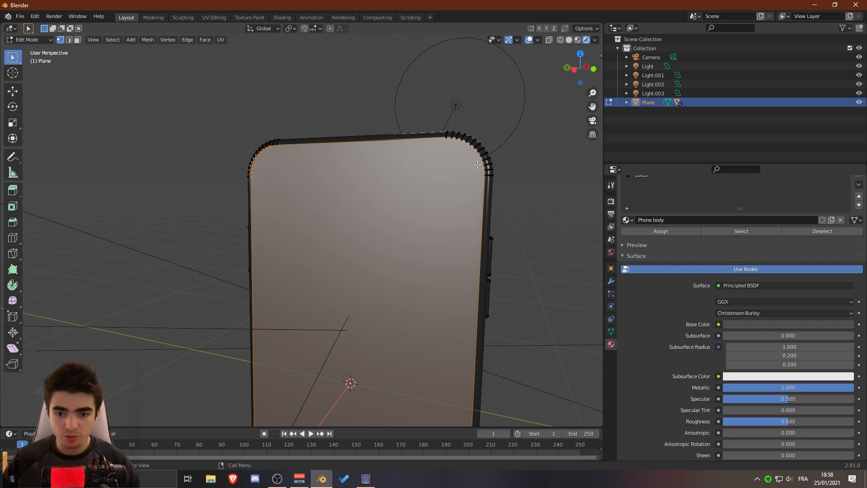
key("i")
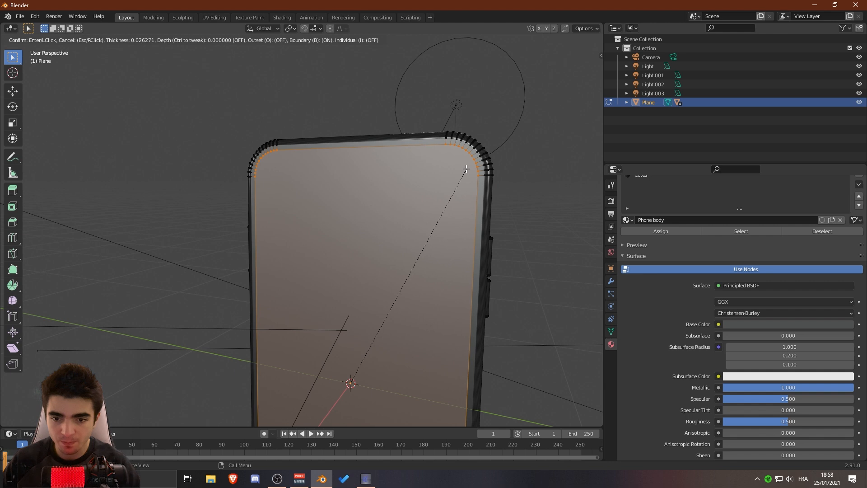
left_click(466, 169)
Step: Select the face loop of the screen border and assign it the existing black material in a new material slot
middle_click_drag(466, 169, 429, 178)
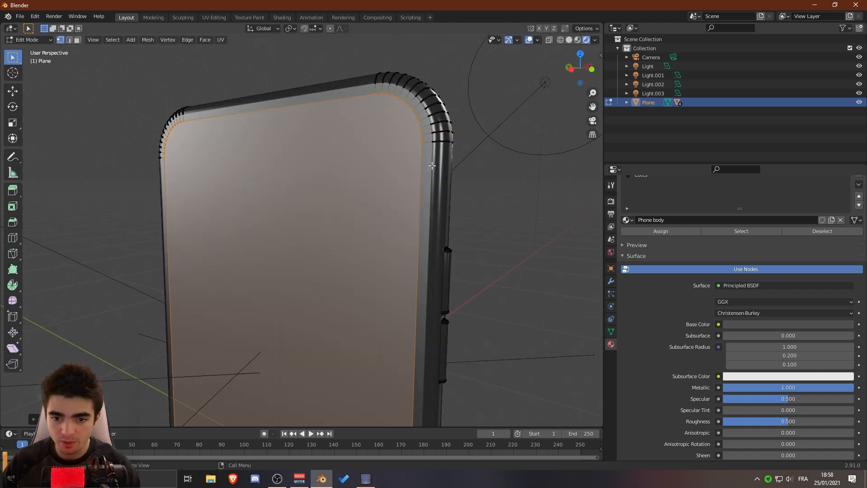
middle_click_drag(356, 185, 377, 266)
left_click(78, 40)
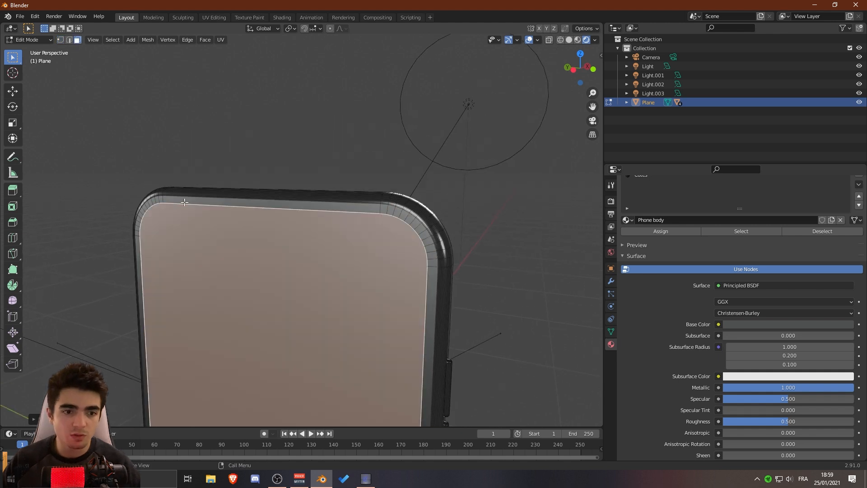
scroll(472, 205, "up", 3)
left_click(481, 201, "alt")
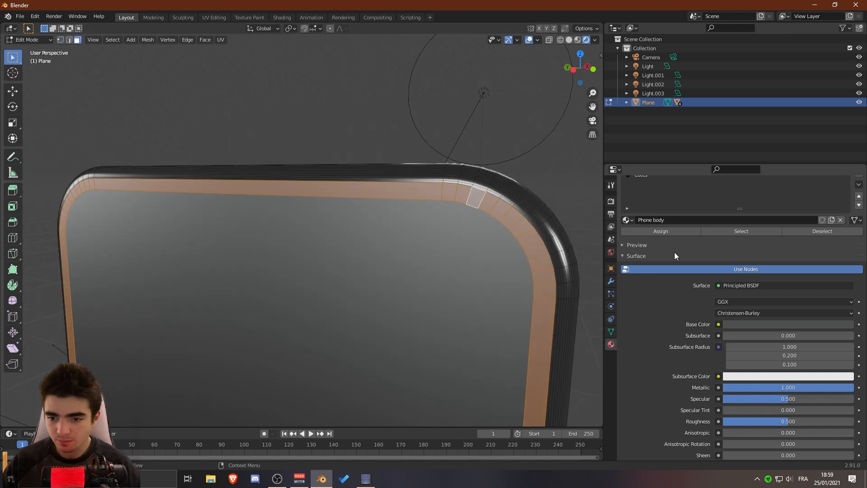
scroll(766, 216, "up", 2)
left_click(856, 201)
left_click(627, 255)
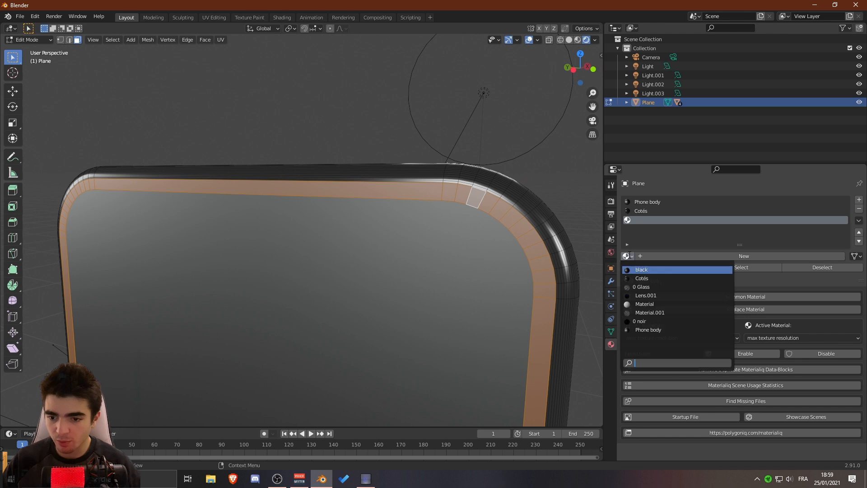
type("bl")
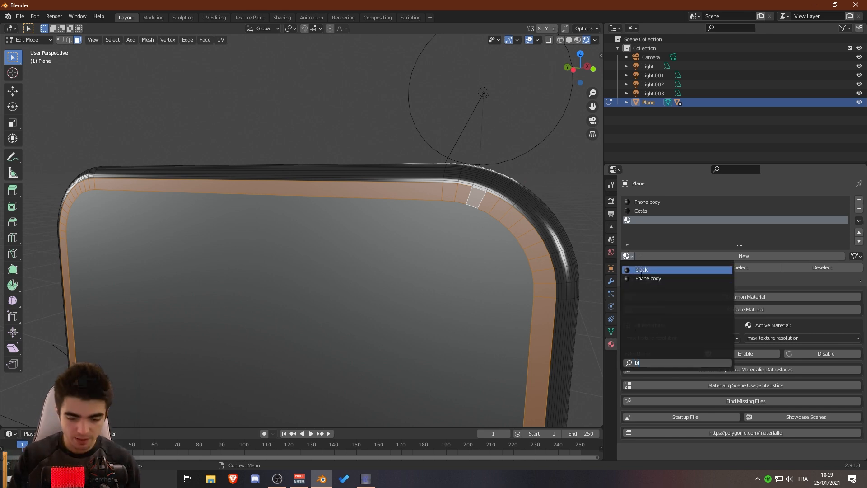
type("a")
left_click(638, 270)
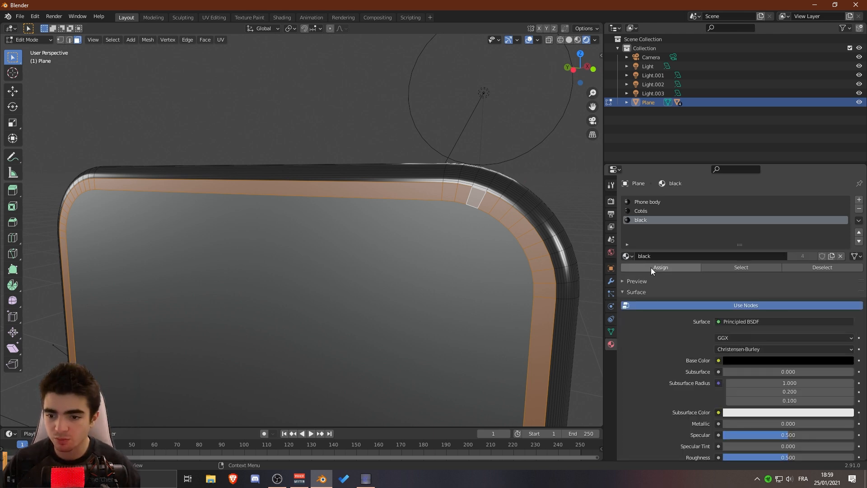
scroll(472, 259, "down", 3)
key("Tab")
Step: Lower the black material's Roughness to give the screen border a glossy finish
middle_click_drag(492, 251, 452, 278)
scroll(449, 272, "up", 5)
scroll(452, 278, "down", 4)
scroll(684, 386, "down", 4)
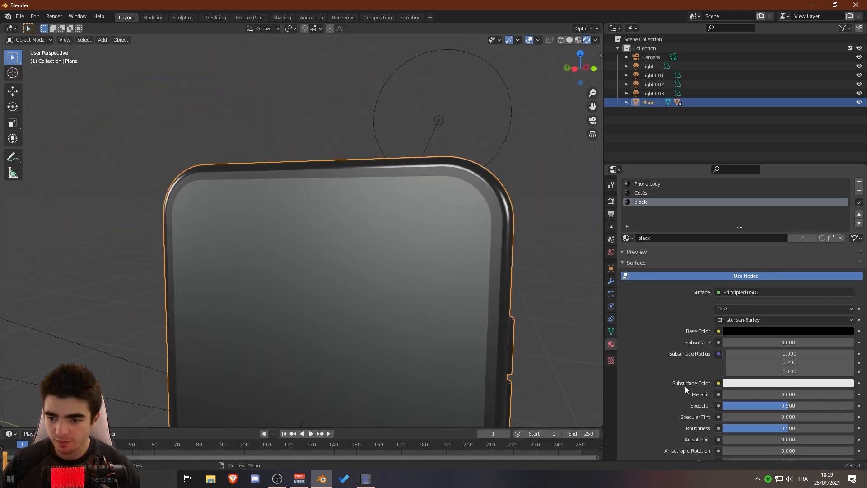
left_click_drag(788, 374, 718, 374)
middle_click_drag(461, 325, 439, 249)
Step: With the inner front face selected in Edit Mode, add a material slot with a new material named screen
key("Tab")
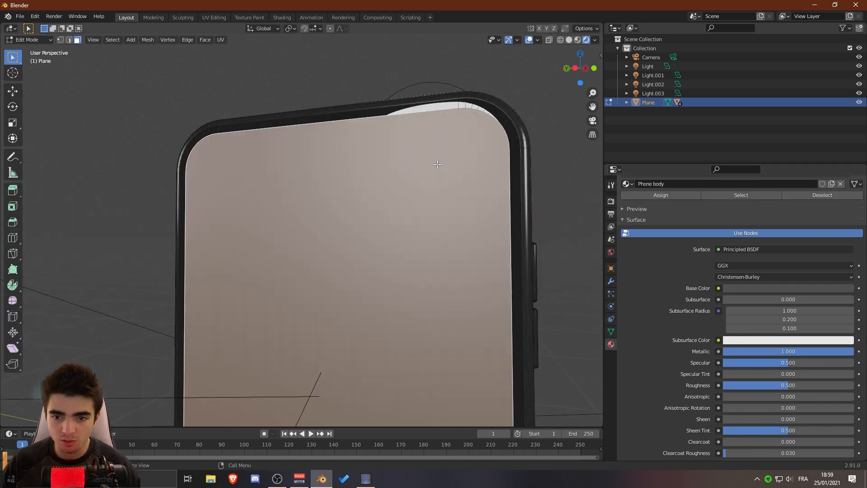
left_click(859, 199)
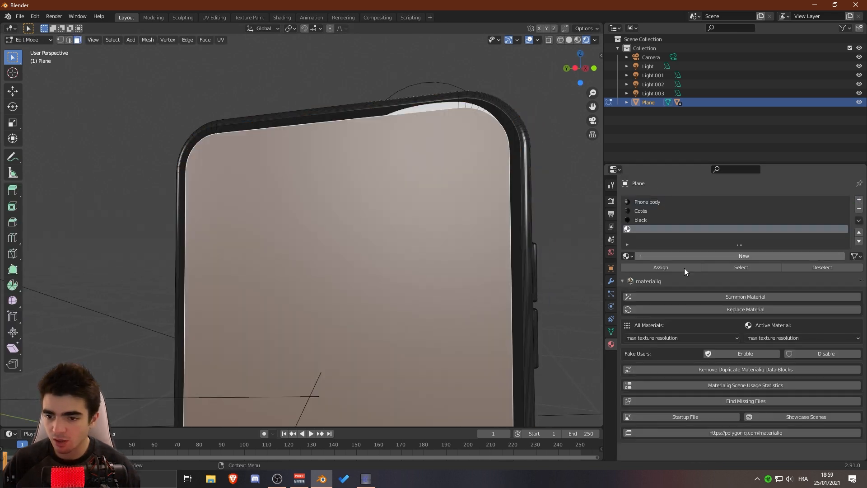
left_click(665, 254)
double_click(671, 255)
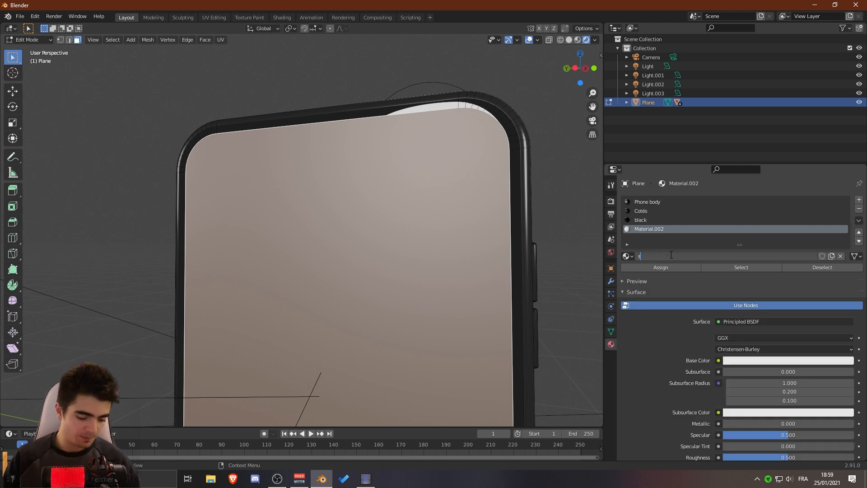
type("screen")
key("Return")
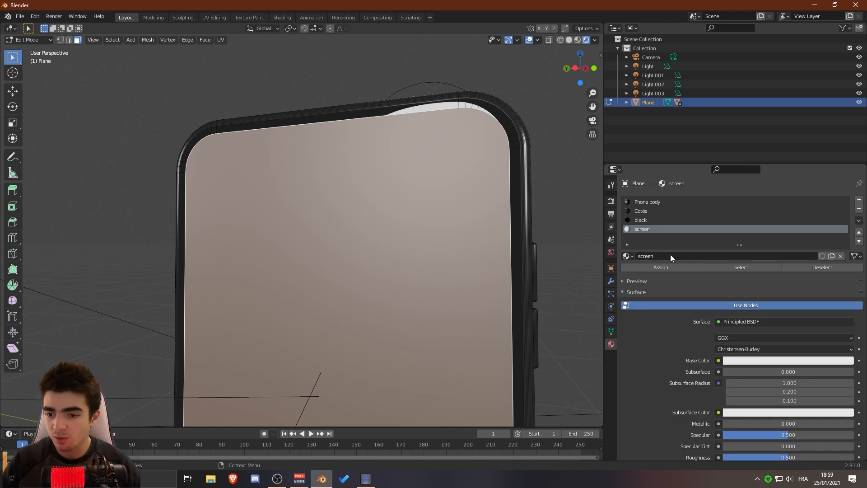
Step: Examine the light reflection on the glossy screen border and compare the black and screen material settings
scroll(487, 233, "down", 3)
scroll(487, 155, "up", 3)
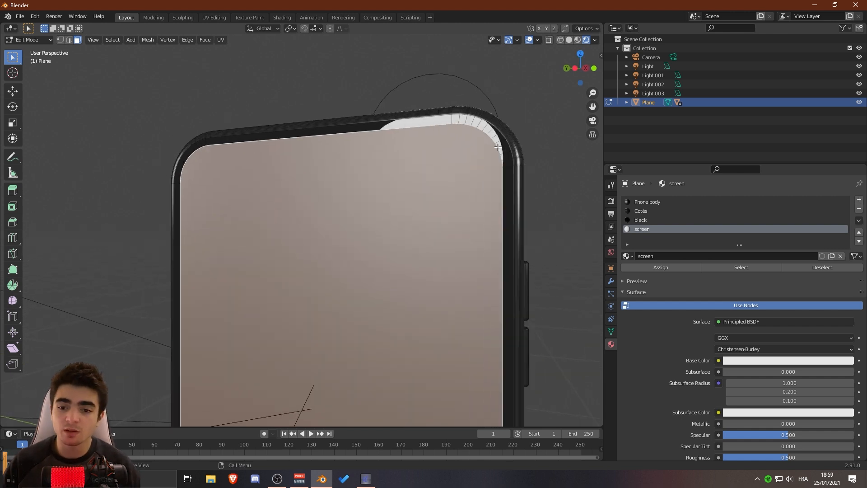
scroll(498, 146, "up", 2)
middle_click_drag(481, 154, 427, 177)
scroll(475, 185, "down", 3)
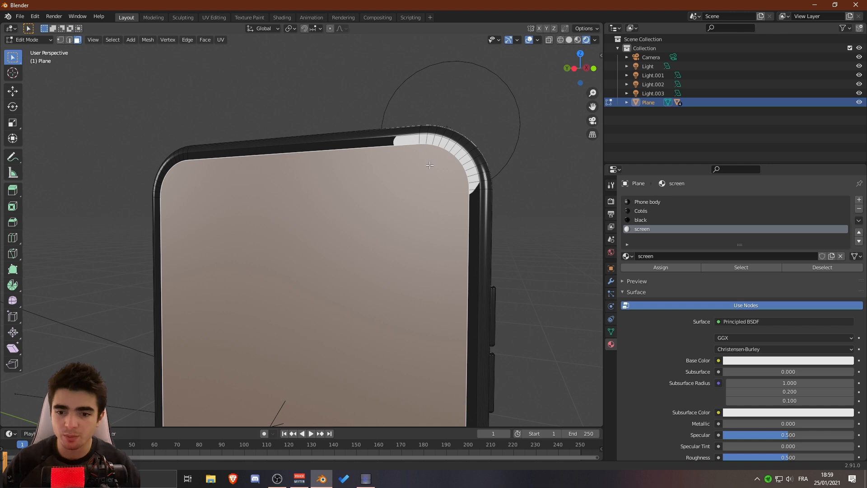
middle_click_drag(429, 166, 494, 167)
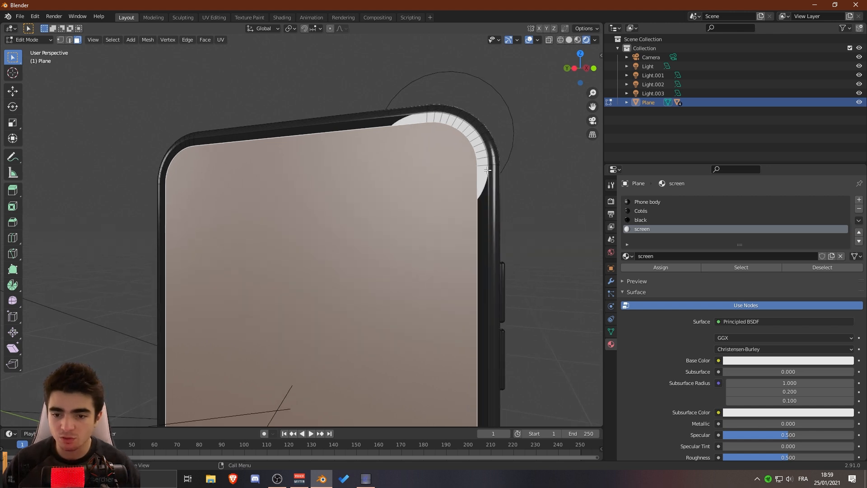
left_click(641, 220)
left_click(647, 231)
left_click(664, 220)
Step: Set the screen material's Base Color to black and its Roughness to 0
left_click(642, 229)
scroll(718, 316, "down", 5)
left_click(718, 270)
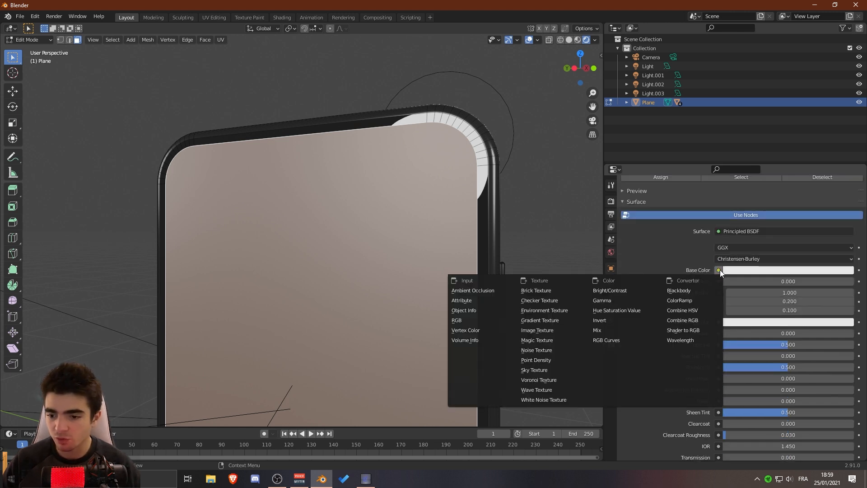
scroll(682, 246, "up", 5)
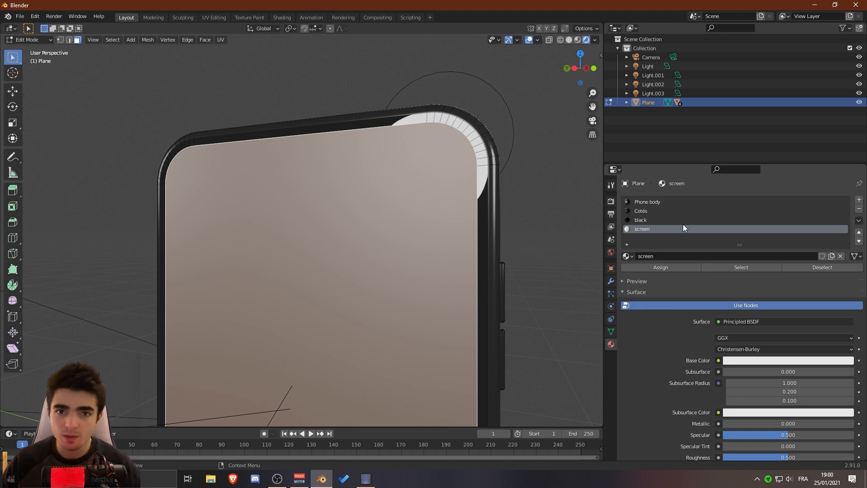
scroll(687, 261, "down", 5)
left_click(758, 269)
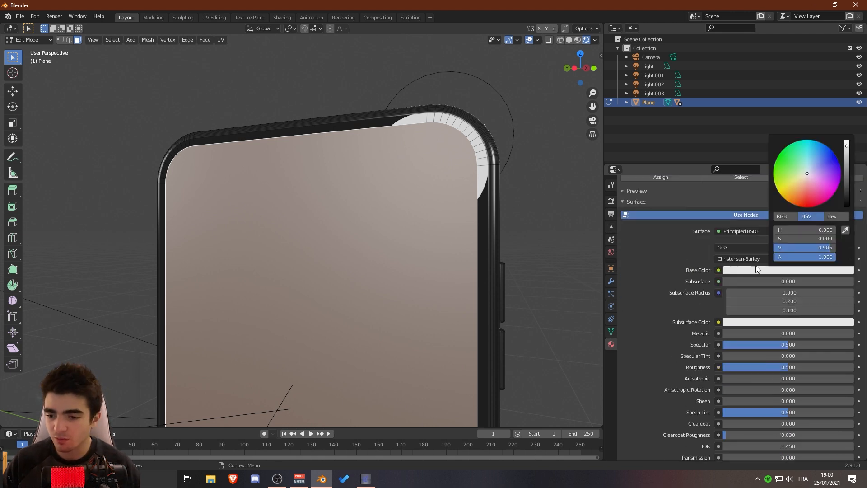
left_click_drag(846, 193, 846, 208)
left_click_drag(774, 367, 723, 367)
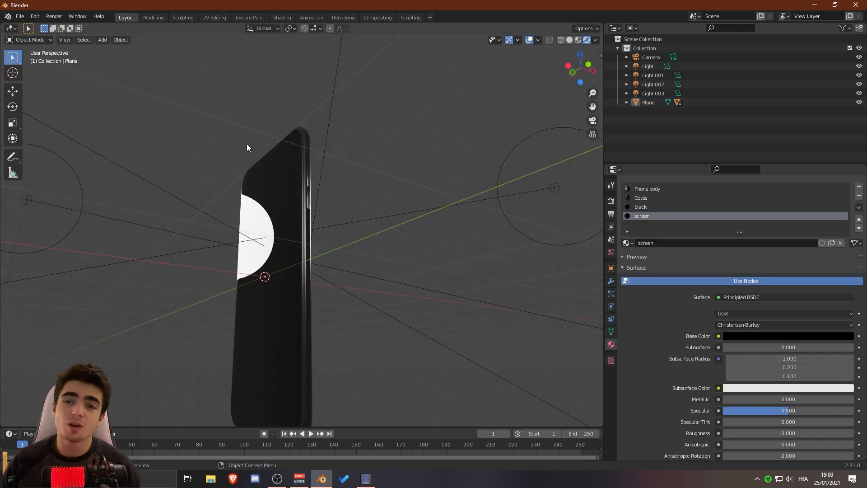
Step: Set the phone's Cotés side material to a black Base Color and a Roughness of about 0.361
scroll(247, 145, "down", 3)
middle_click_drag(247, 145, 296, 194)
scroll(296, 195, "up", 4)
middle_click_drag(203, 135, 257, 146)
left_click(268, 114)
middle_click_drag(268, 115, 383, 149)
left_click(646, 199)
scroll(723, 361, "down", 2)
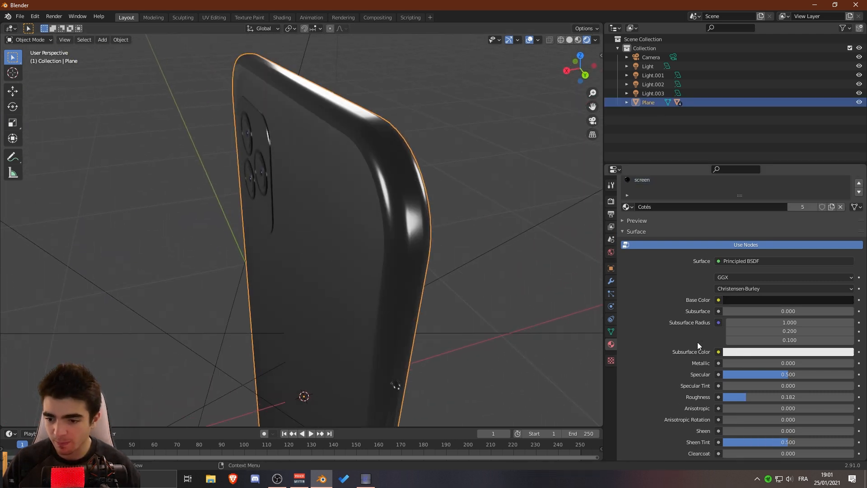
left_click(750, 300)
mouse_move(846, 230)
left_mouse_down()
mouse_move(847, 181)
mouse_move(847, 237)
mouse_move(847, 229)
left_mouse_up()
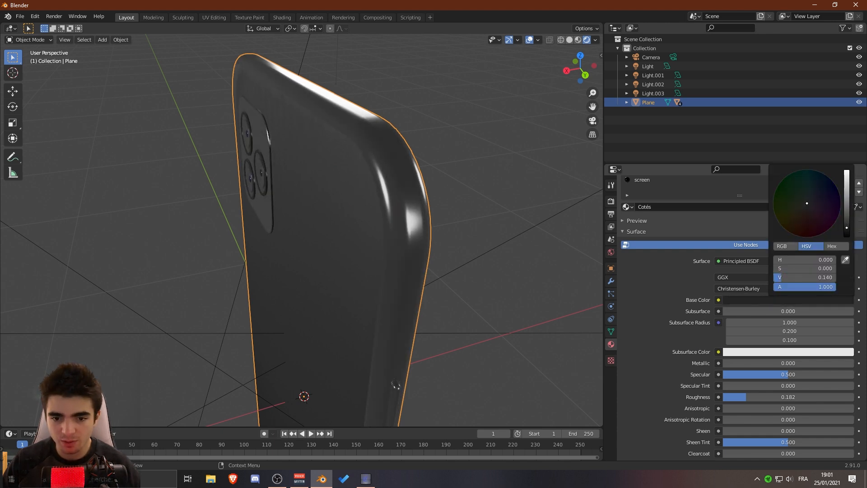
mouse_move(749, 397)
left_mouse_down()
mouse_move(805, 397)
mouse_move(723, 396)
mouse_move(770, 397)
left_mouse_up()
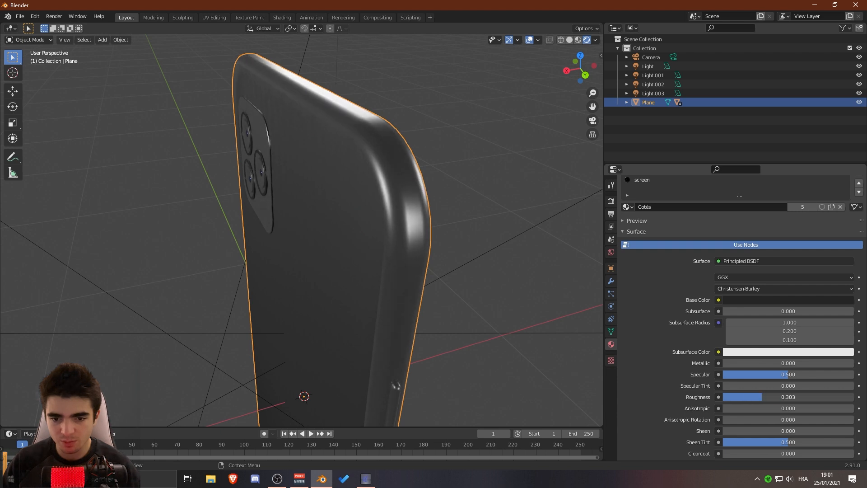
left_click(759, 299)
left_click_drag(849, 230, 848, 237)
Step: In Edit Mode on the upper-left camera lens, make its Cotés material a separate copy named Cotés.001
middle_click_drag(398, 253, 416, 270)
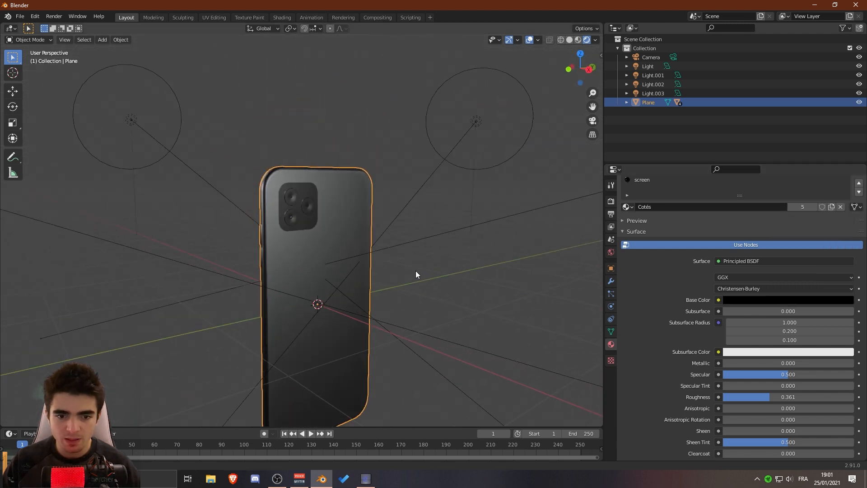
scroll(388, 235, "up", 3)
left_click(291, 161)
key("KP_Decimal")
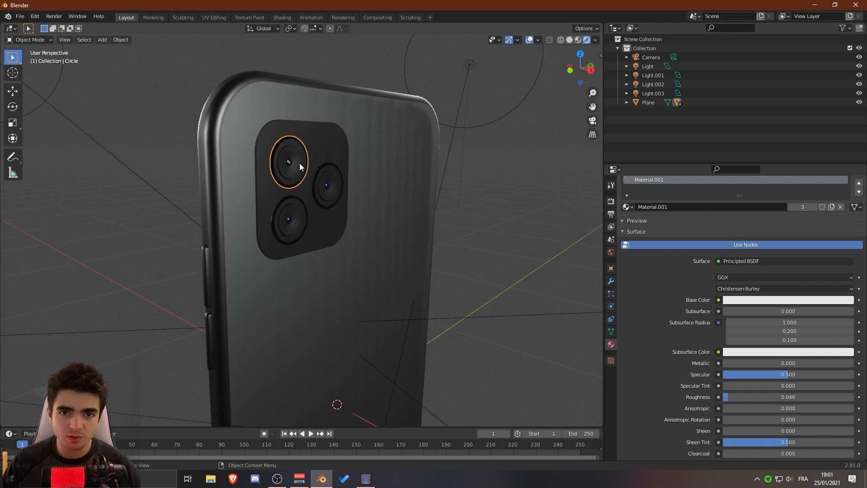
middle_click_drag(310, 186, 256, 175)
key("Tab")
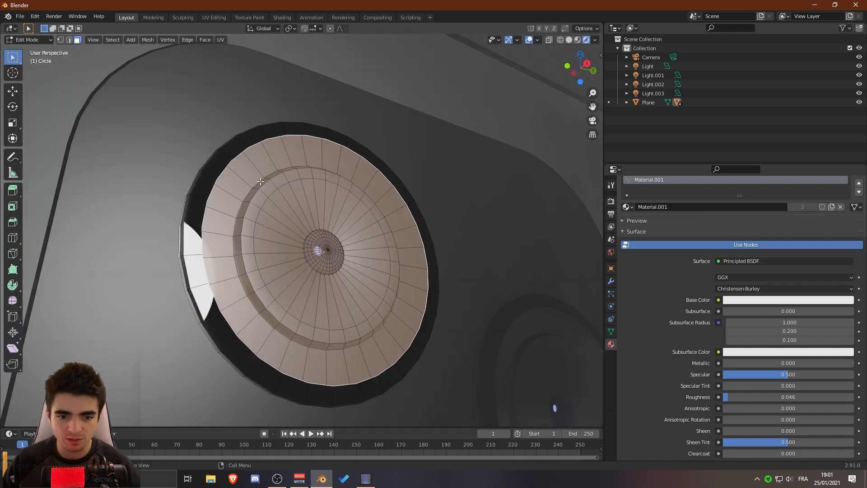
left_click(646, 211)
left_click(650, 229)
scroll(312, 214, "up", 2)
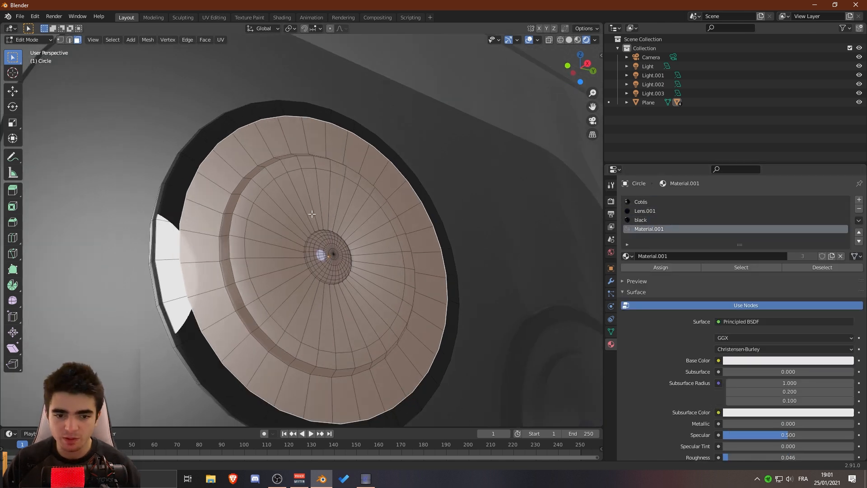
left_click(650, 202)
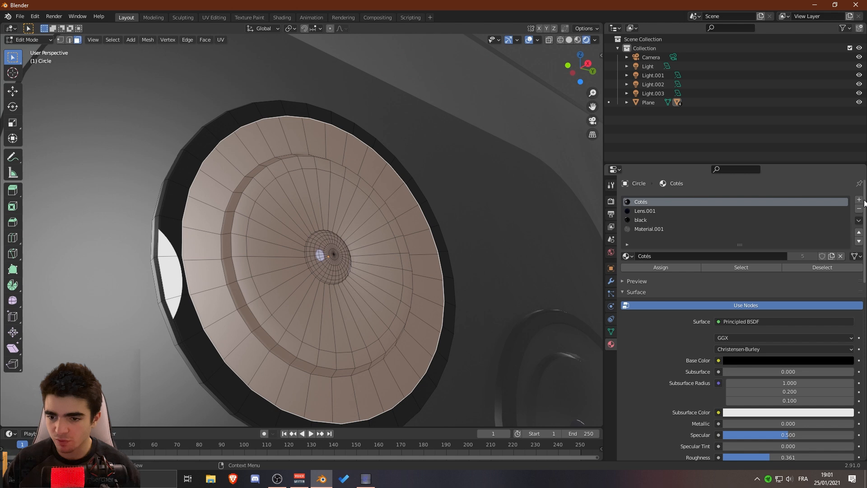
left_click(830, 255)
double_click(681, 255)
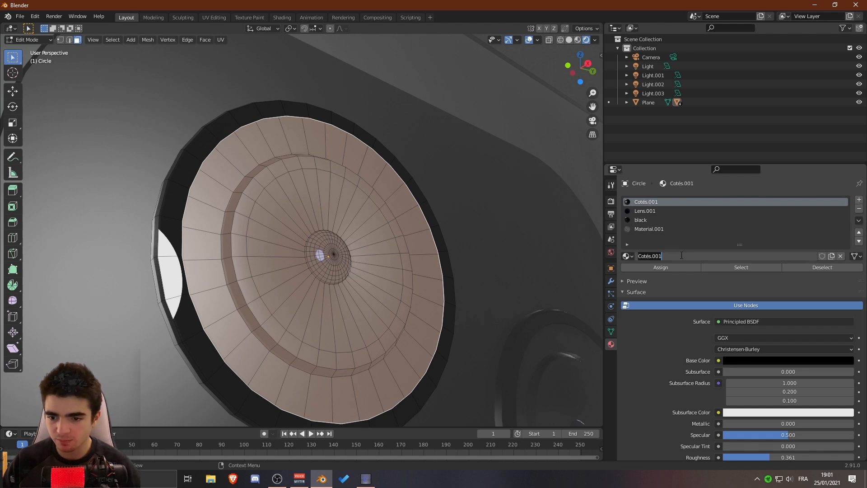
left_click(702, 241)
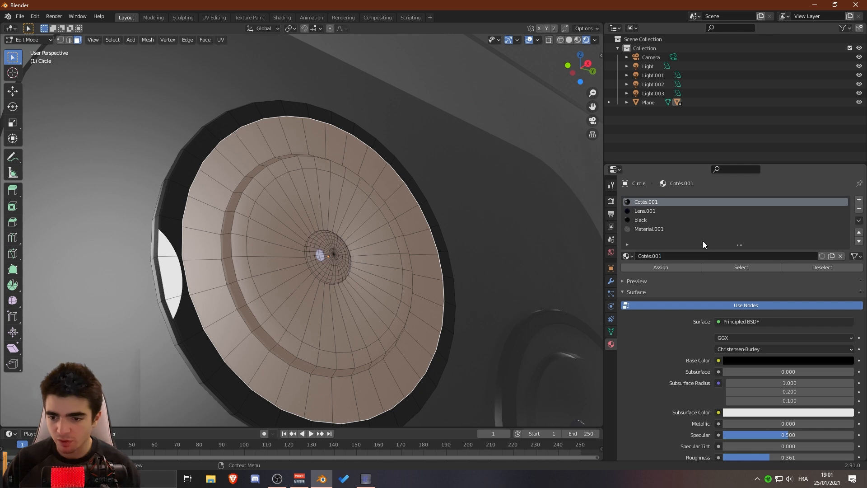
Step: Lower the Roughness of the lens's Cotés.001 material to about 0.182 and return to Object Mode
scroll(739, 377, "down", 5)
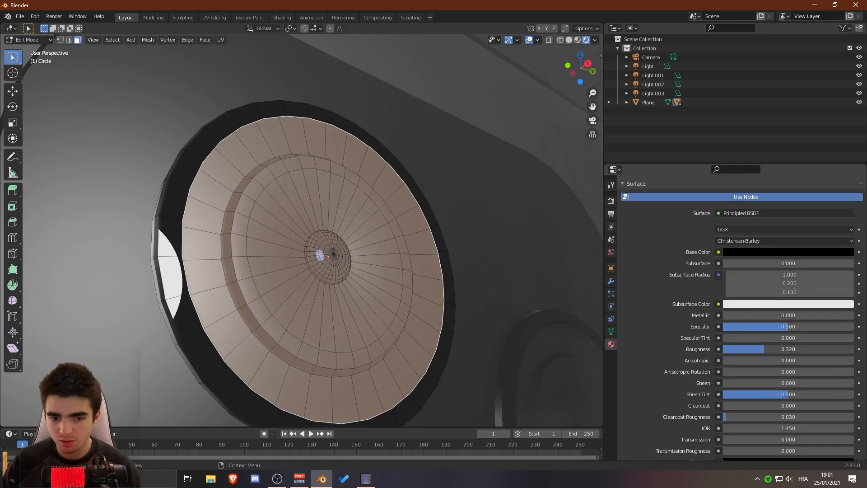
mouse_move(733, 349)
left_mouse_down()
mouse_move(833, 350)
mouse_move(735, 349)
left_mouse_up()
middle_click_drag(362, 268, 344, 270)
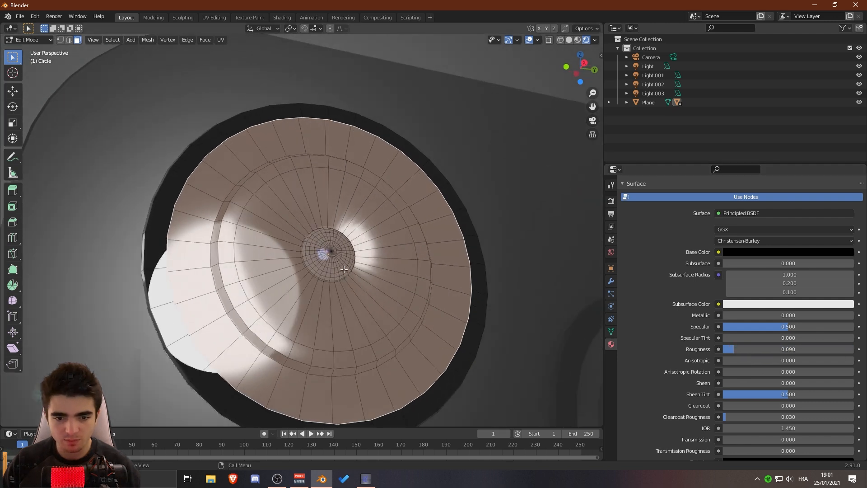
key("Tab")
scroll(454, 188, "down", 2)
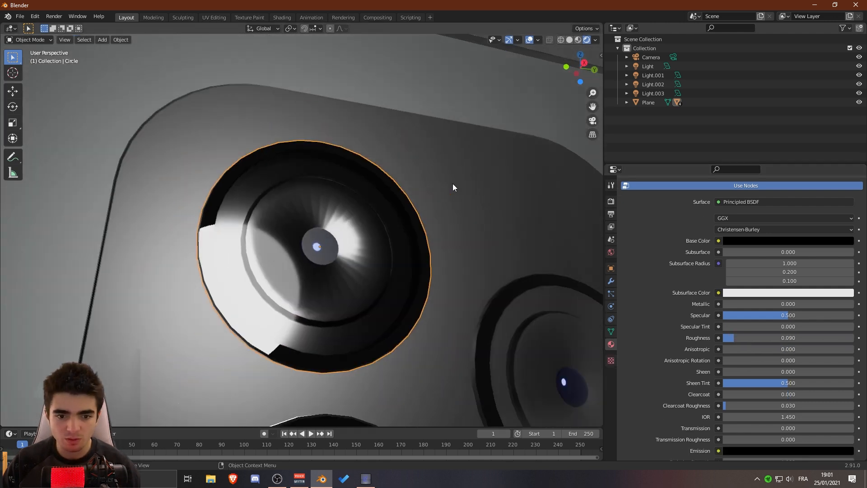
scroll(453, 187, "down", 8)
middle_click_drag(375, 205, 376, 223)
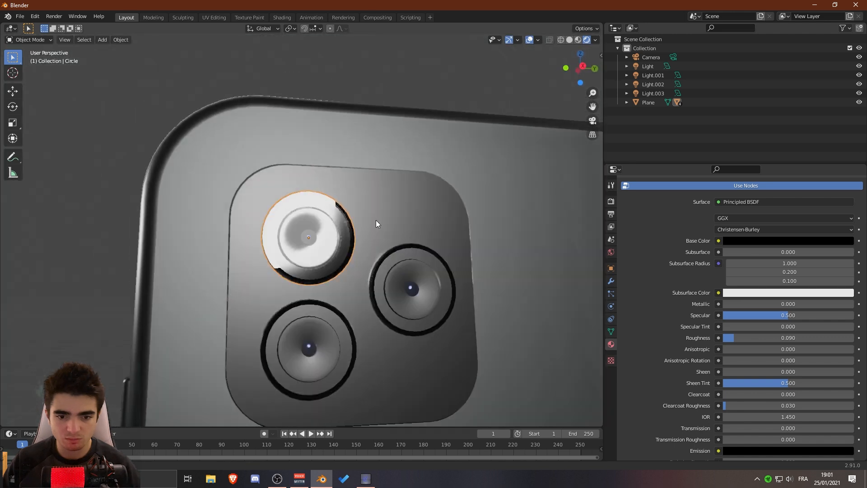
scroll(376, 224, "up", 8)
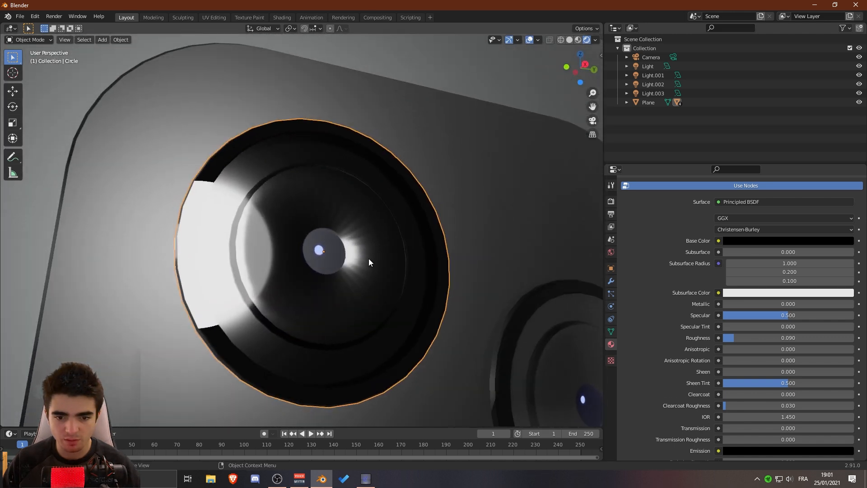
mouse_move(768, 338)
left_mouse_down()
mouse_move(795, 338)
mouse_move(768, 338)
left_mouse_up()
scroll(427, 248, "down", 4)
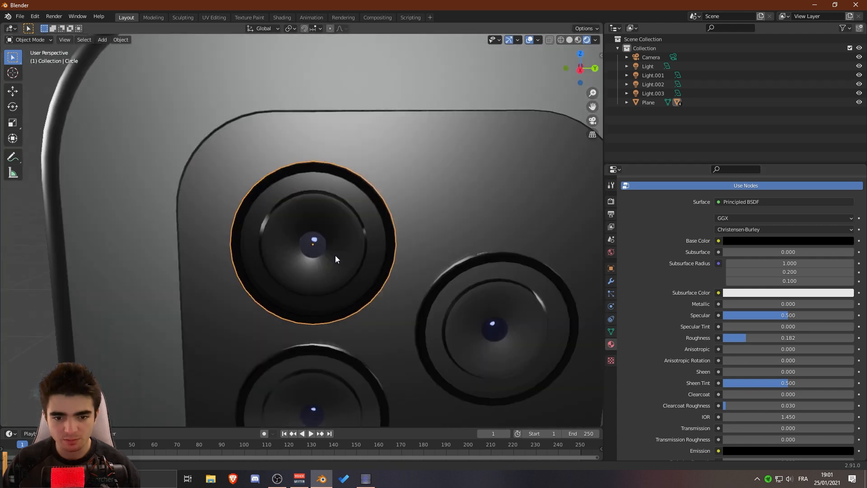
Step: Replace the Cotés material with Cotés.001 on the other two camera lenses
middle_click_drag(335, 256, 479, 269)
scroll(359, 255, "down", 3)
left_click(444, 291)
scroll(653, 253, "up", 5)
left_click(647, 203)
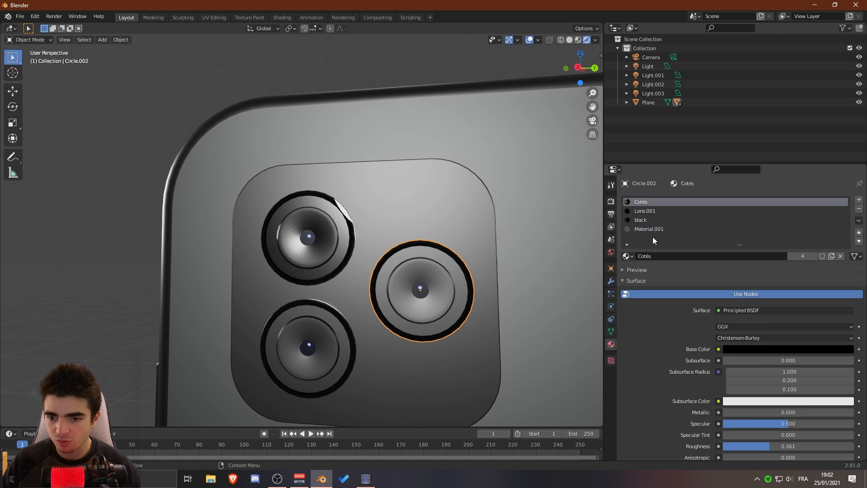
left_click(627, 256)
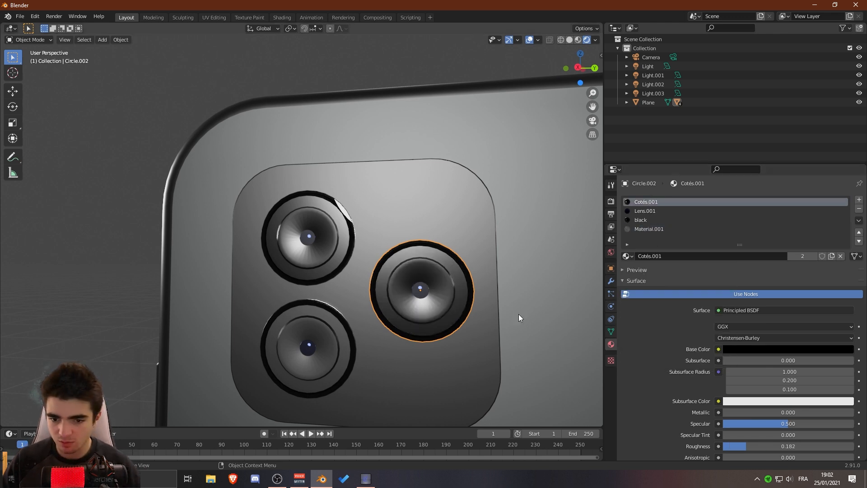
left_click(361, 332)
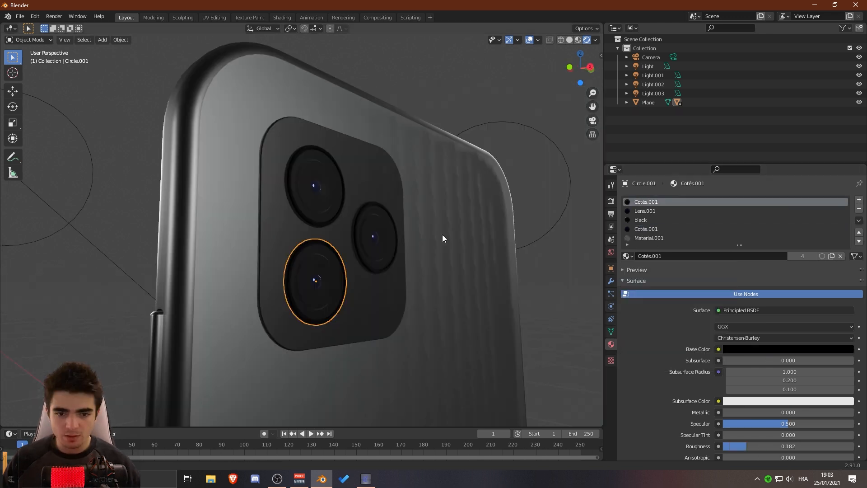
Step: In Edit Mode on the phone body, circle-select a band of faces across the side frame just below a top corner
middle_click_drag(442, 235, 405, 212)
left_click(278, 165)
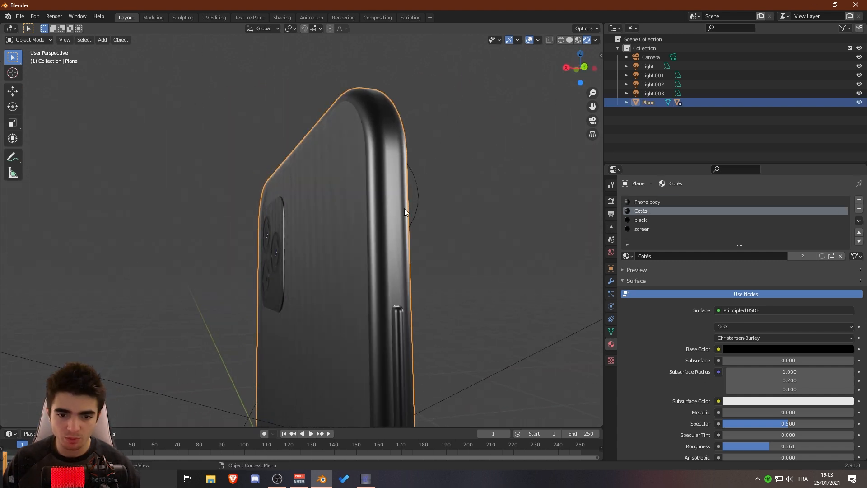
middle_click_drag(342, 171, 380, 177)
key("Tab")
scroll(362, 239, "up", 3)
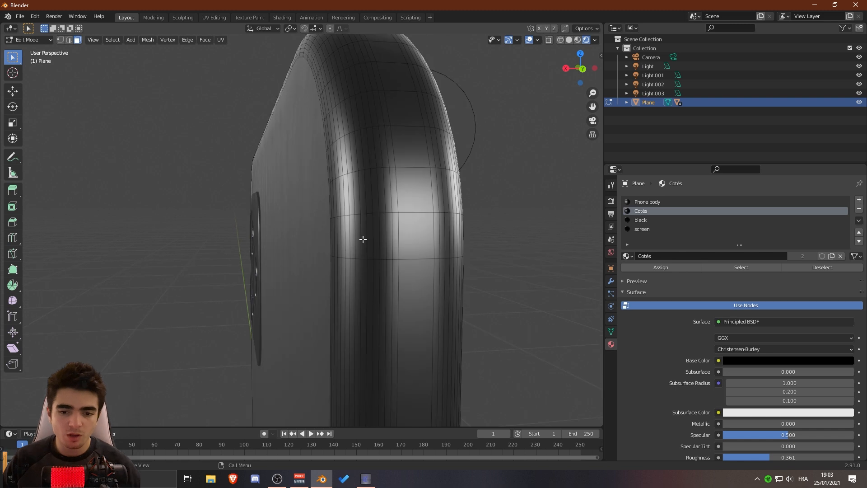
middle_click_drag(363, 241, 410, 222)
left_click_drag(415, 223, 377, 221)
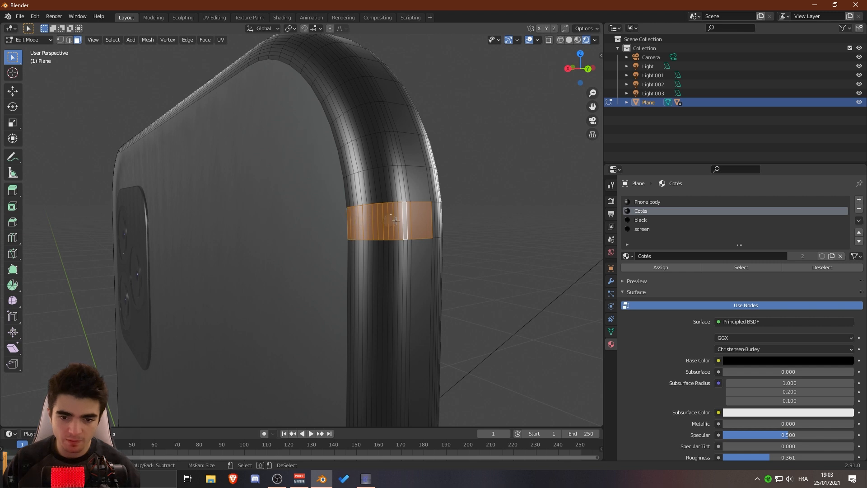
mouse_move(395, 220)
middle_mouse_down()
mouse_move(348, 223)
mouse_move(476, 236)
mouse_move(361, 226)
middle_mouse_up()
left_click_drag(317, 230, 374, 231)
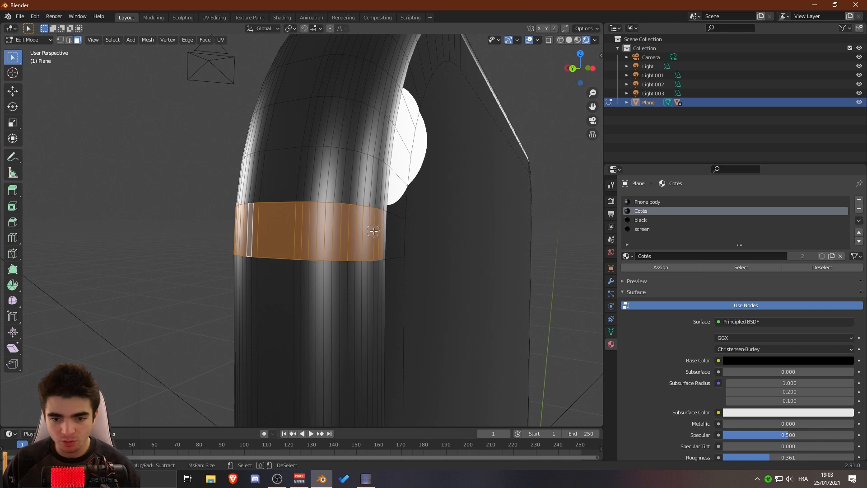
right_click(377, 243)
Step: Add the matching band of faces across the opposite side frame near the top corner to the selection
scroll(376, 237, "down", 5)
middle_click_drag(431, 240, 345, 266)
scroll(347, 267, "up", 3)
scroll(428, 263, "up", 2)
middle_click_drag(428, 263, 354, 257, "shift")
key("c")
left_click_drag(341, 249, 415, 247)
right_click(400, 248)
middle_click_drag(399, 248, 225, 249)
scroll(445, 252, "up", 3)
middle_click_drag(448, 252, 312, 183, "shift")
key("c")
left_click_drag(202, 214, 328, 221)
right_click(327, 222)
Step: Extend the selection with a band of faces across the side frame where the bottom corner starts curving
scroll(307, 316, "down", 10)
mouse_move(296, 361)
middle_mouse_down("shift")
mouse_move(304, 292)
mouse_move(331, 261)
mouse_move(289, 212)
mouse_move(325, 217)
mouse_move(329, 242)
middle_mouse_up("shift")
scroll(331, 262, "up", 5)
key("c")
mouse_move(337, 148)
left_mouse_down()
mouse_move(354, 147)
mouse_move(250, 156)
left_mouse_up()
right_click(249, 158)
mouse_move(250, 160)
middle_mouse_down()
mouse_move(271, 177)
mouse_move(356, 173)
mouse_move(244, 236)
mouse_move(304, 239)
mouse_move(206, 232)
mouse_move(418, 240)
mouse_move(338, 253)
mouse_move(403, 229)
mouse_move(373, 238)
middle_mouse_up()
key("c")
key("c")
mouse_move(457, 231)
left_mouse_down()
mouse_move(437, 224)
mouse_move(446, 222)
left_mouse_up()
middle_click_drag(445, 222, 408, 207)
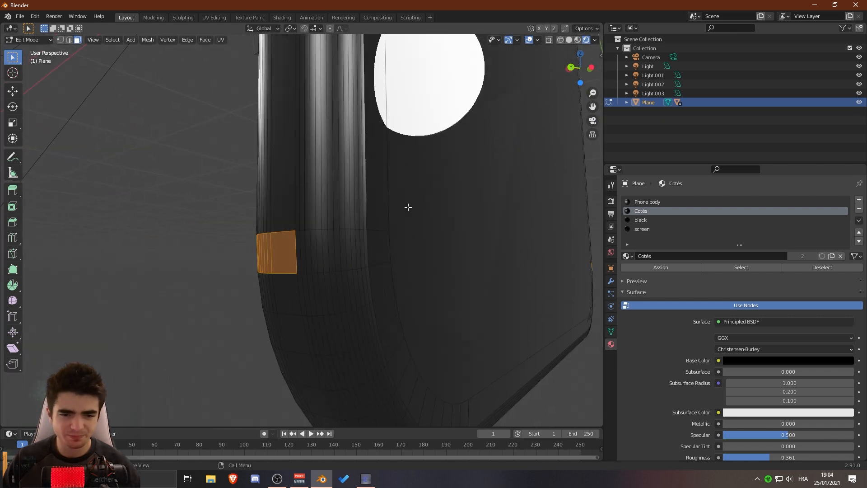
left_click_drag(300, 247, 354, 247)
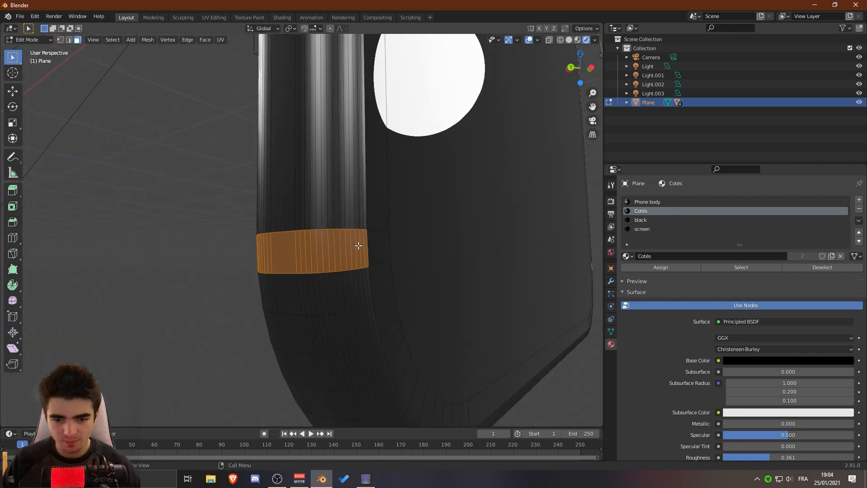
Step: Add a material slot to the phone body and load the existing Cotés material into it
scroll(358, 246, "down", 6)
middle_click_drag(319, 134, 352, 274, "shift")
scroll(352, 275, "up", 2)
middle_click_drag(384, 131, 394, 264, "shift")
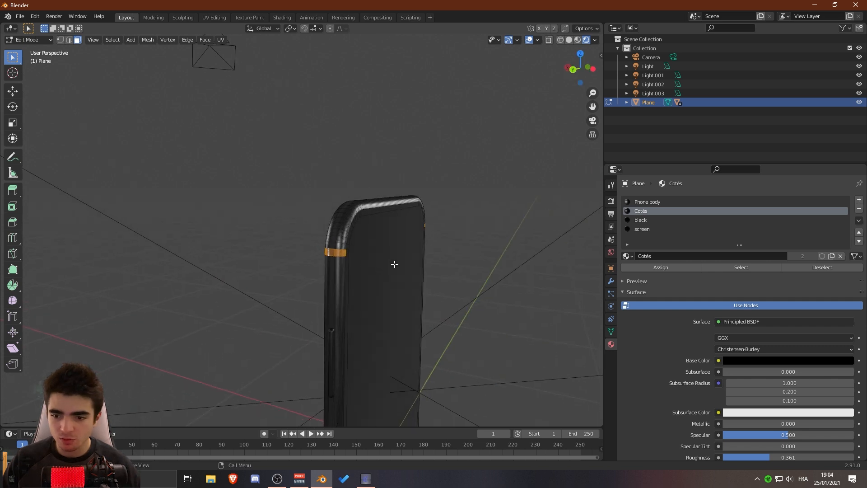
scroll(394, 265, "up", 2)
left_click(859, 200)
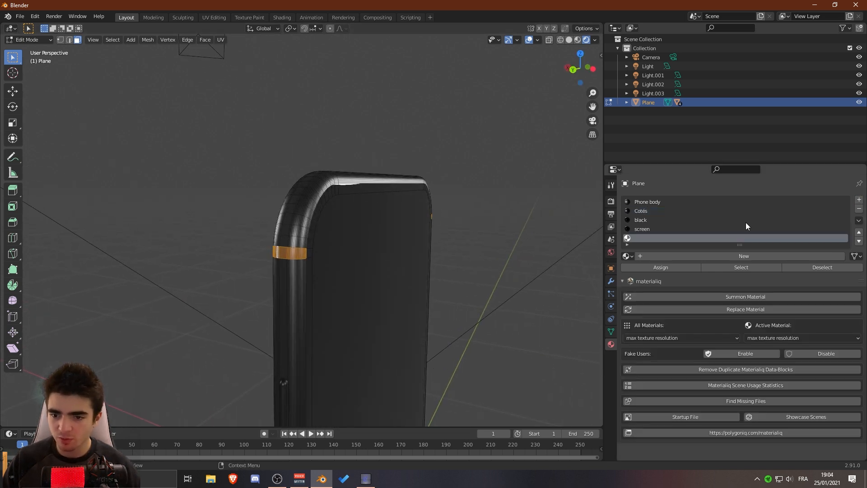
left_click(627, 256)
type("co")
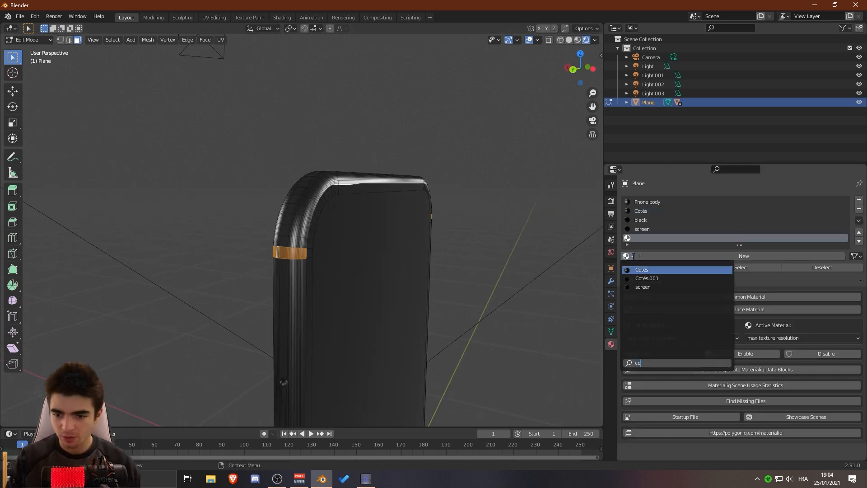
key("Return")
Step: Make the new slot's material a separate copy named Cotés_4G and assign it to the selected face bands
left_click(831, 256)
left_click(733, 256)
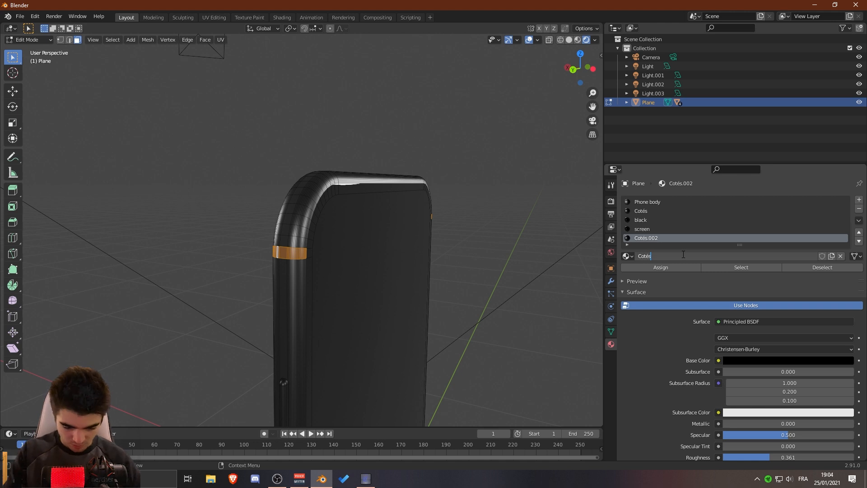
key("Return")
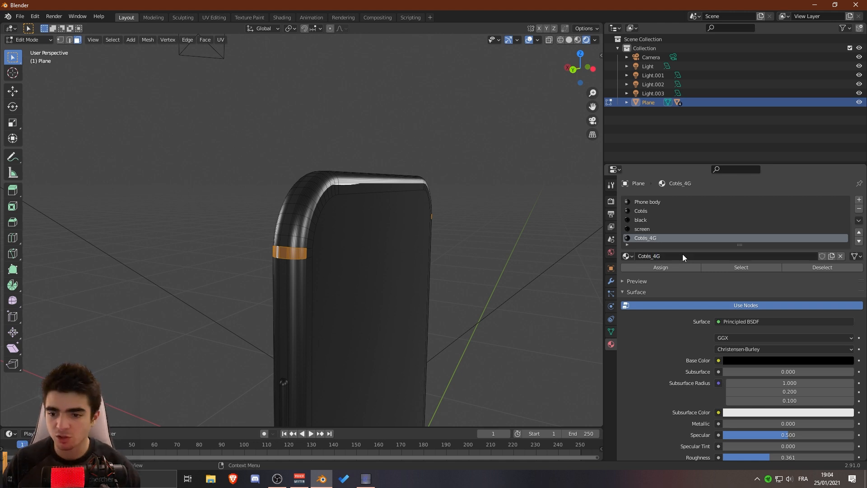
left_click(658, 268)
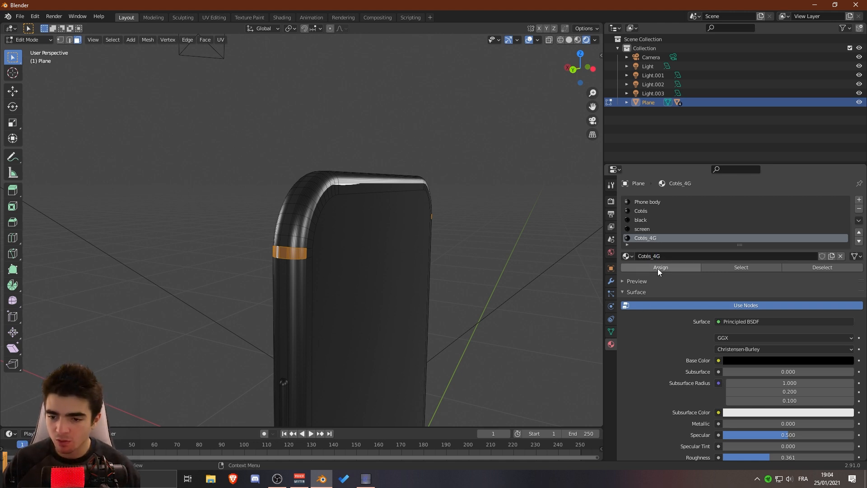
Step: Lighten the Cotés_4G Base Color to dark grey, set its Roughness to about 0.536, and return to Object Mode
scroll(650, 345, "down", 5)
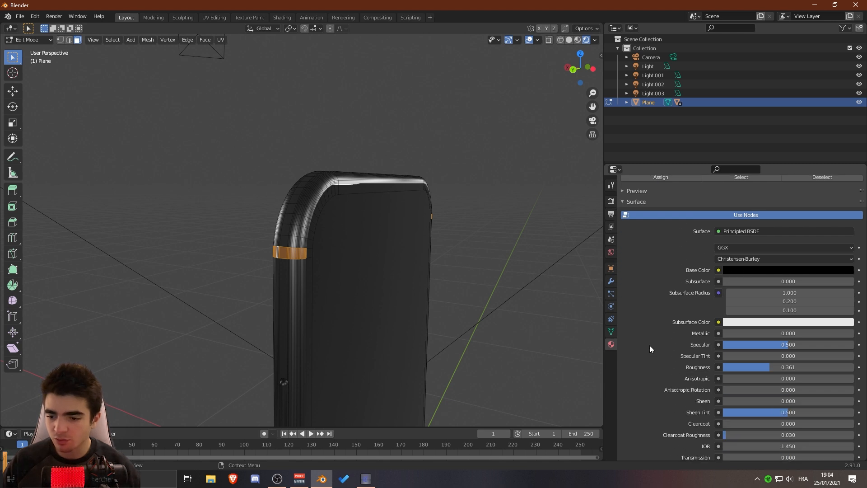
left_click(749, 272)
mouse_move(847, 205)
left_mouse_down()
mouse_move(847, 193)
mouse_move(847, 202)
left_mouse_up()
left_click_drag(761, 368, 783, 369)
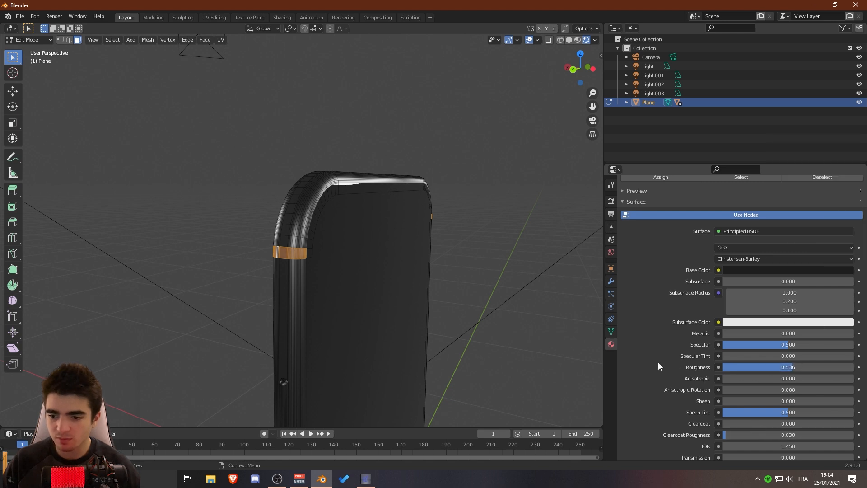
scroll(659, 366, "up", 5)
middle_click_drag(361, 286, 432, 197)
left_click(432, 197)
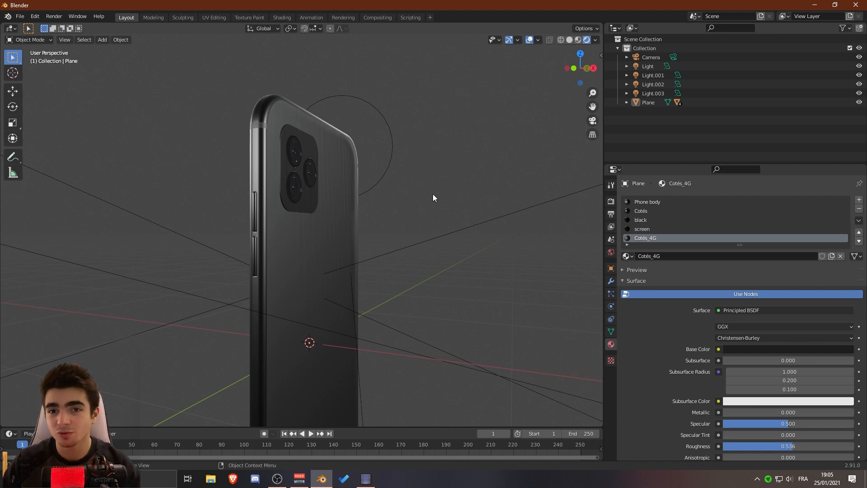
middle_click_drag(433, 194, 338, 232)
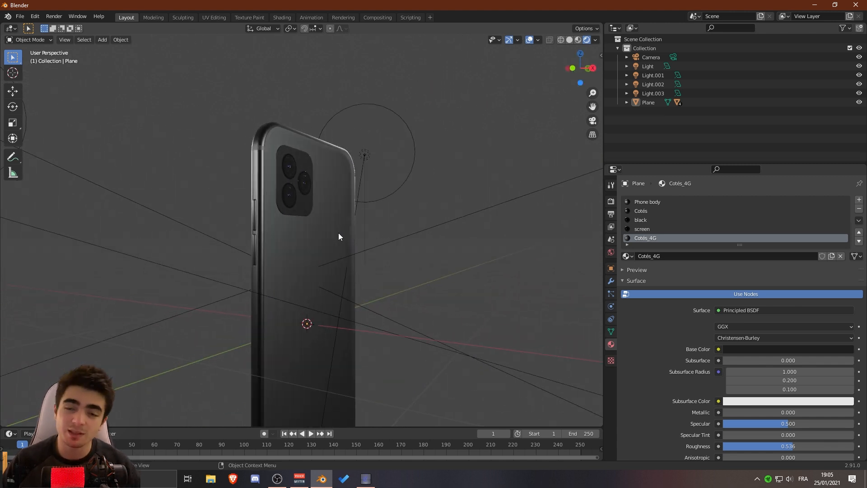